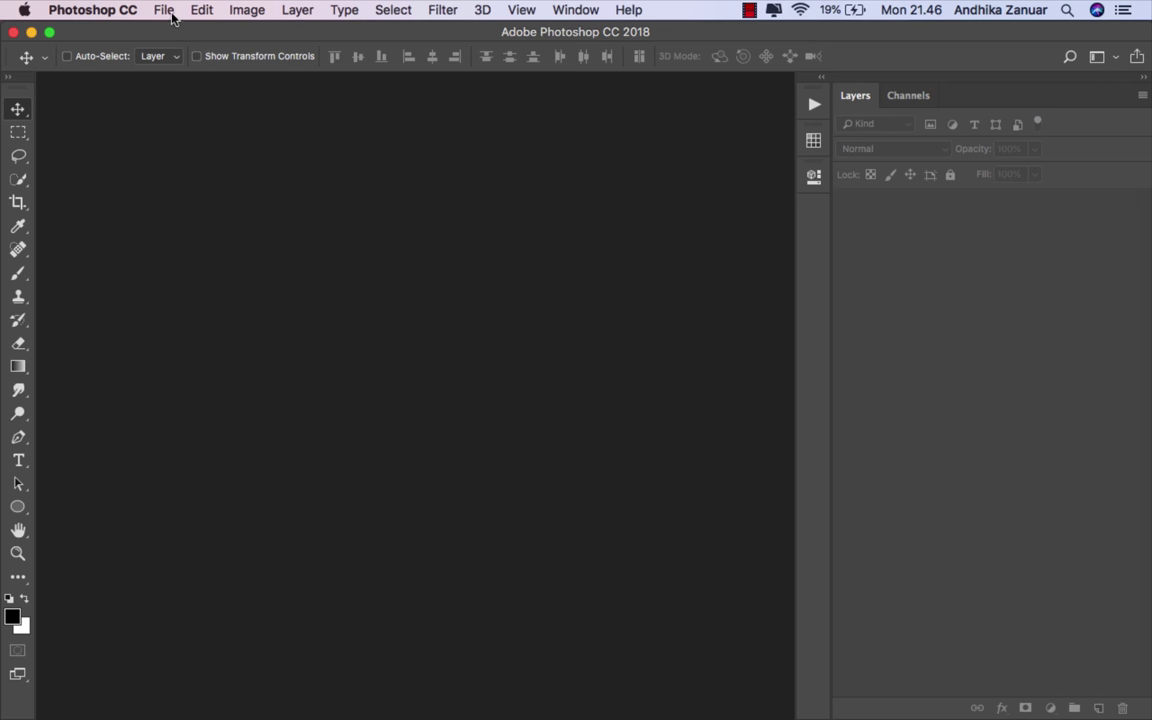
# Create a 3000 × 2000 px, 200 ppi landscape document and enlarge the canvas view.
pyautogui.click(172, 12)
pyautogui.click(224, 35)
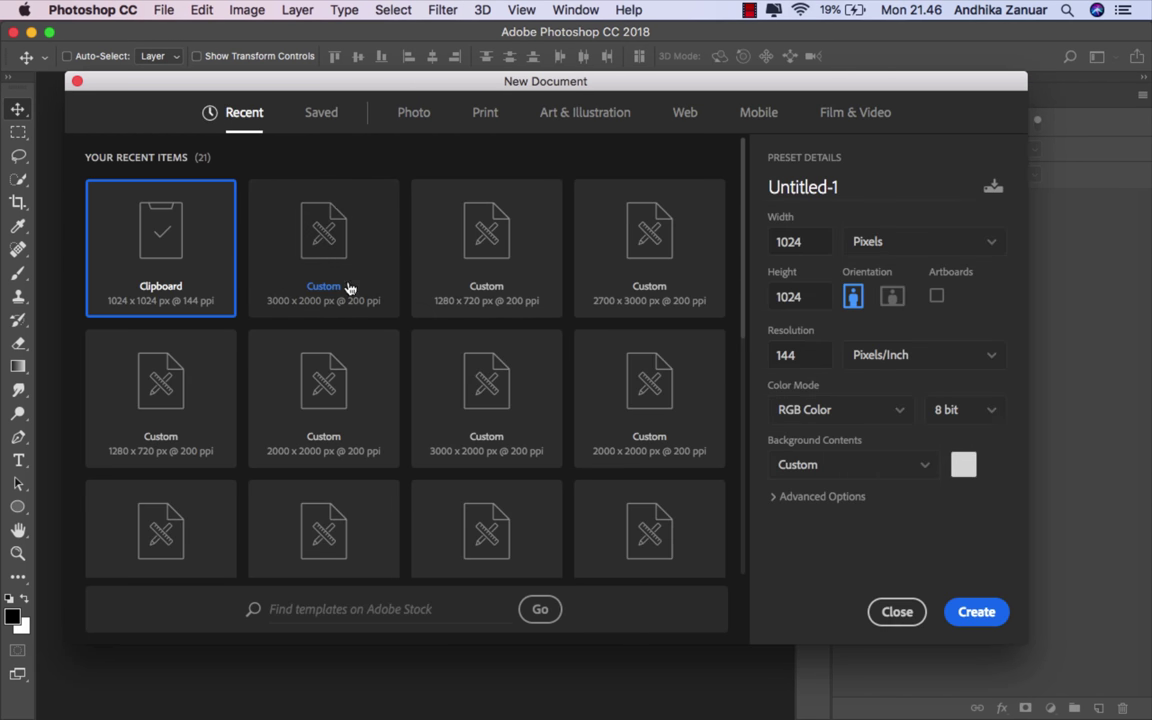
pyautogui.click(321, 270)
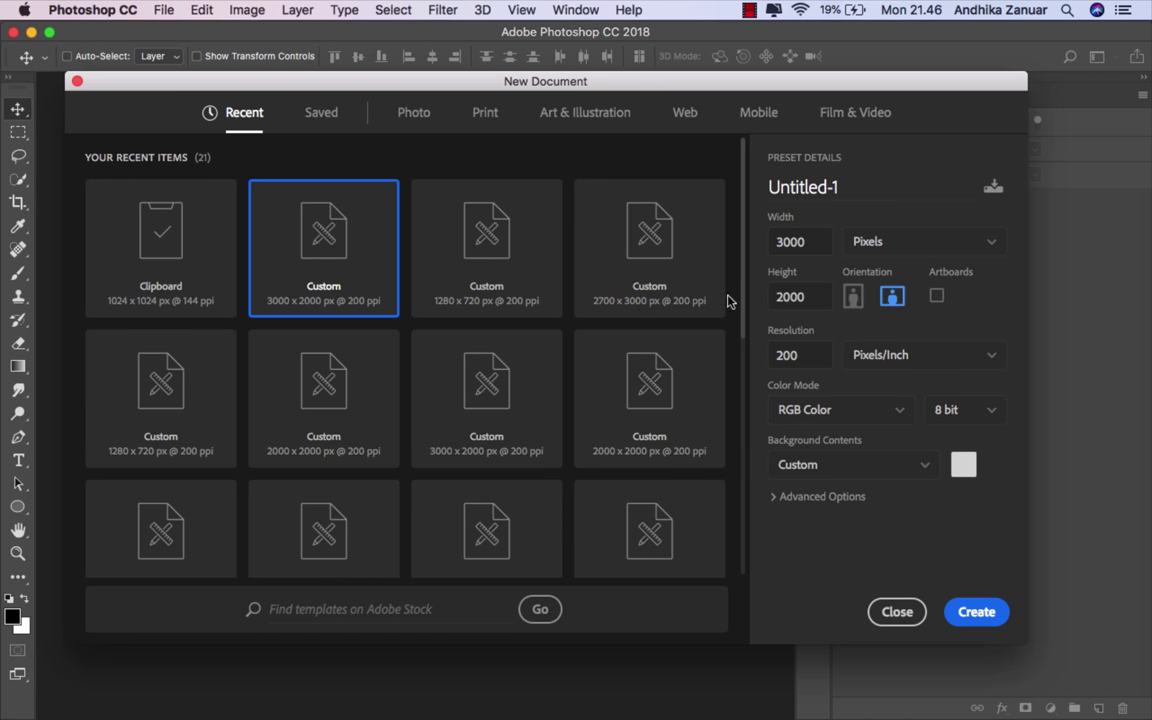
pyautogui.click(795, 241)
pyautogui.click(800, 297)
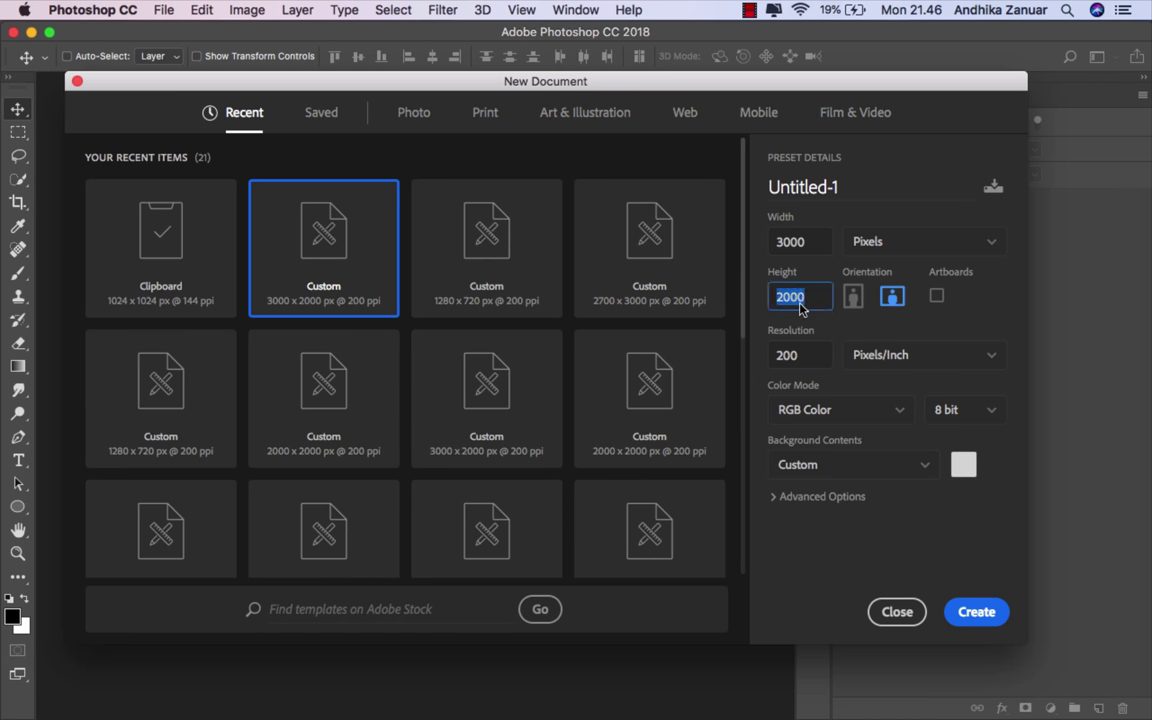
pyautogui.press('Tab')
pyautogui.click(893, 300)
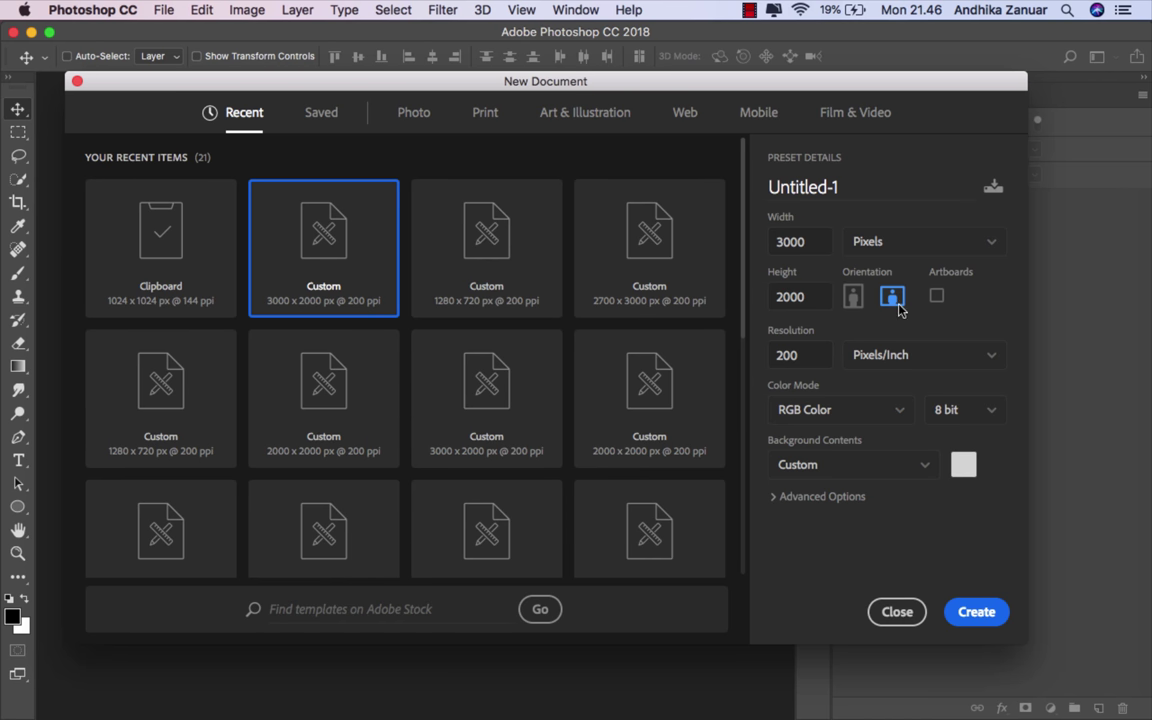
pyautogui.click(984, 612)
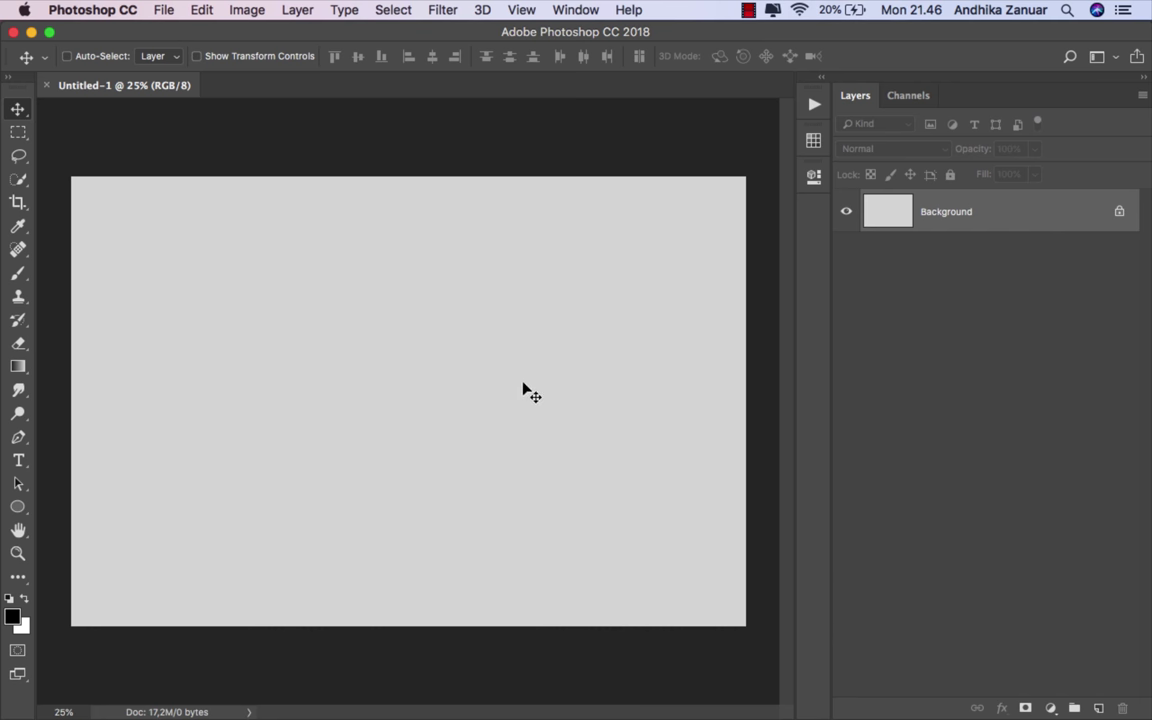
pyautogui.hotkey('ctrl', '0')
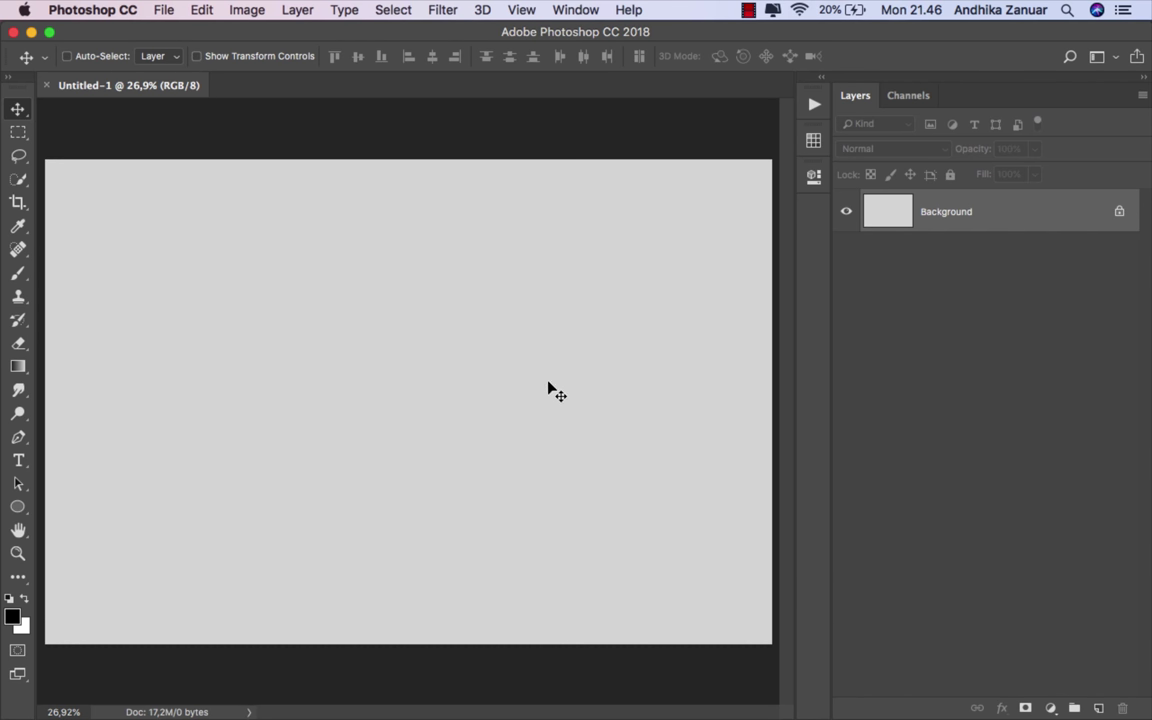
# Place balcony.png as an embedded layer stretched to the full canvas width.
pyautogui.click(163, 11)
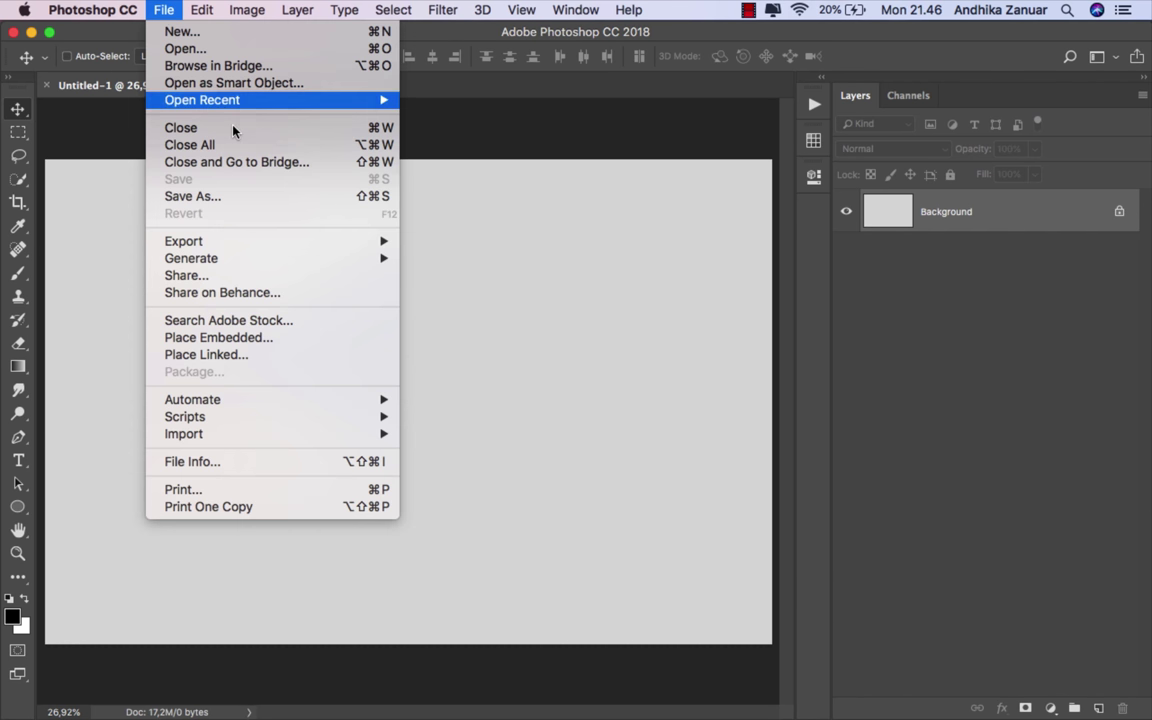
pyautogui.click(284, 339)
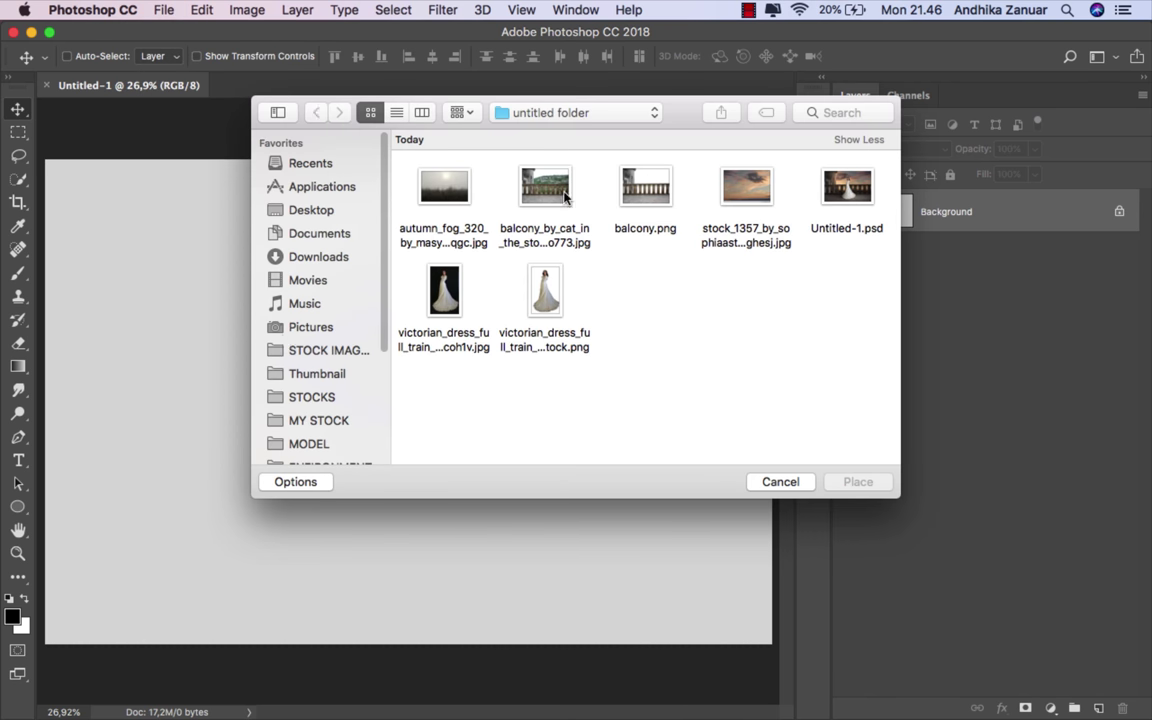
pyautogui.click(637, 183)
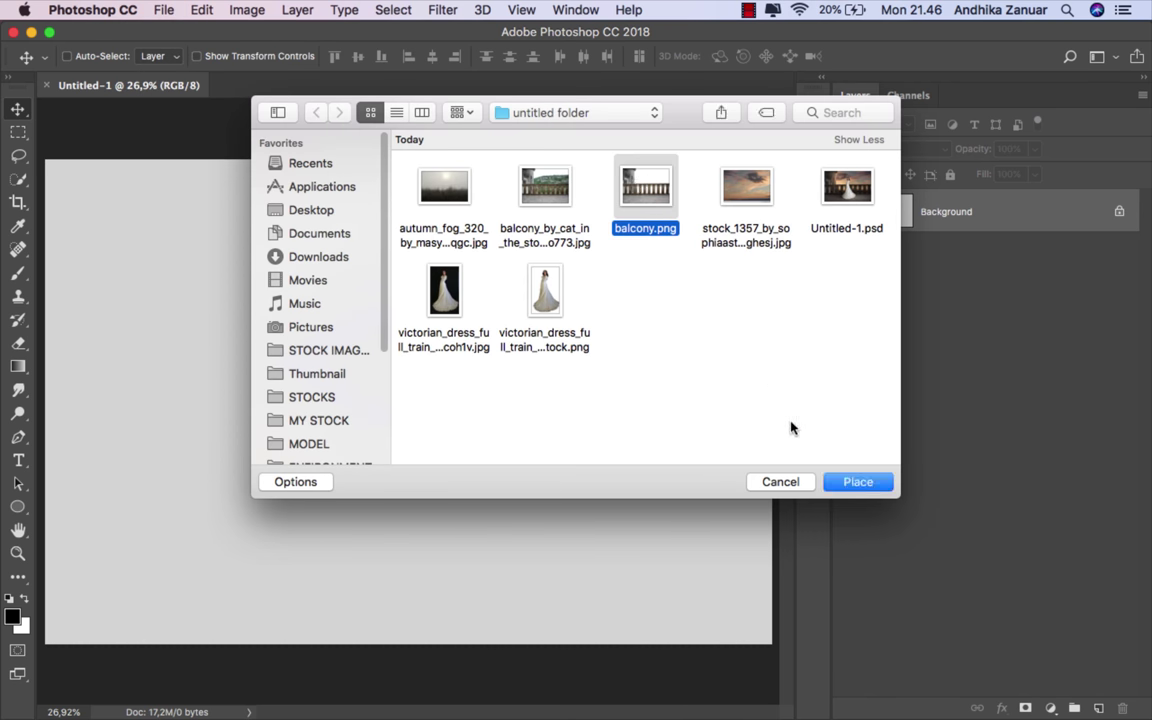
pyautogui.click(845, 482)
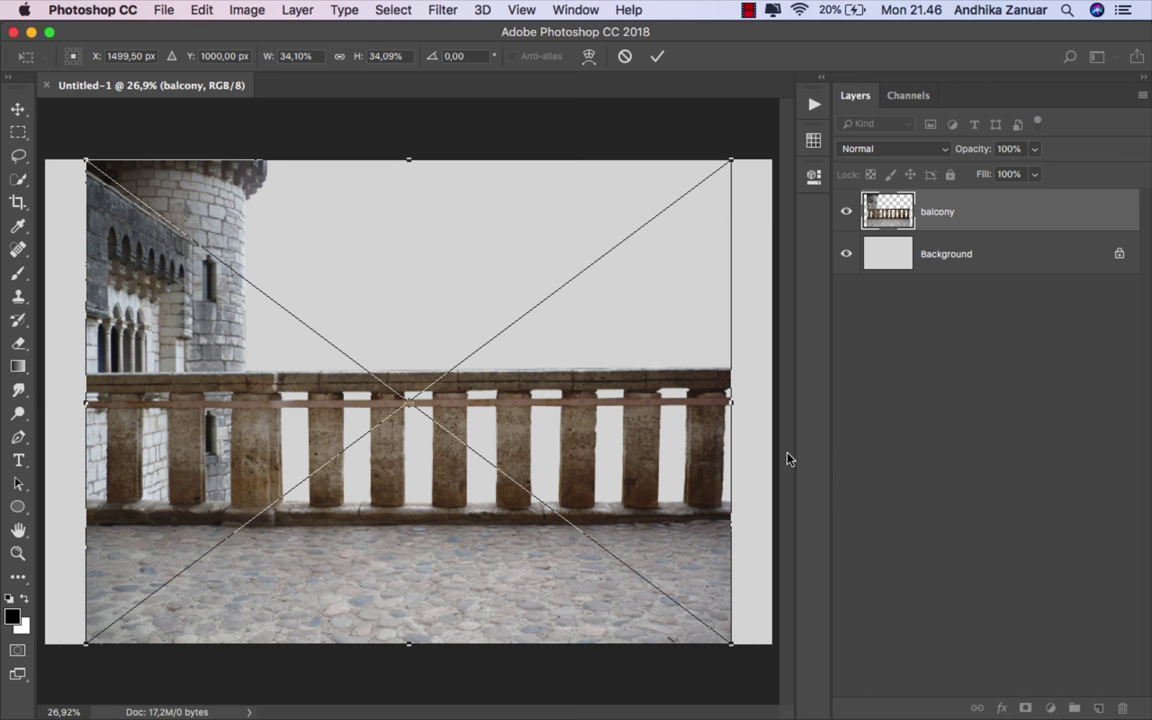
pyautogui.moveTo(735, 401); pyautogui.dragTo(771, 403)
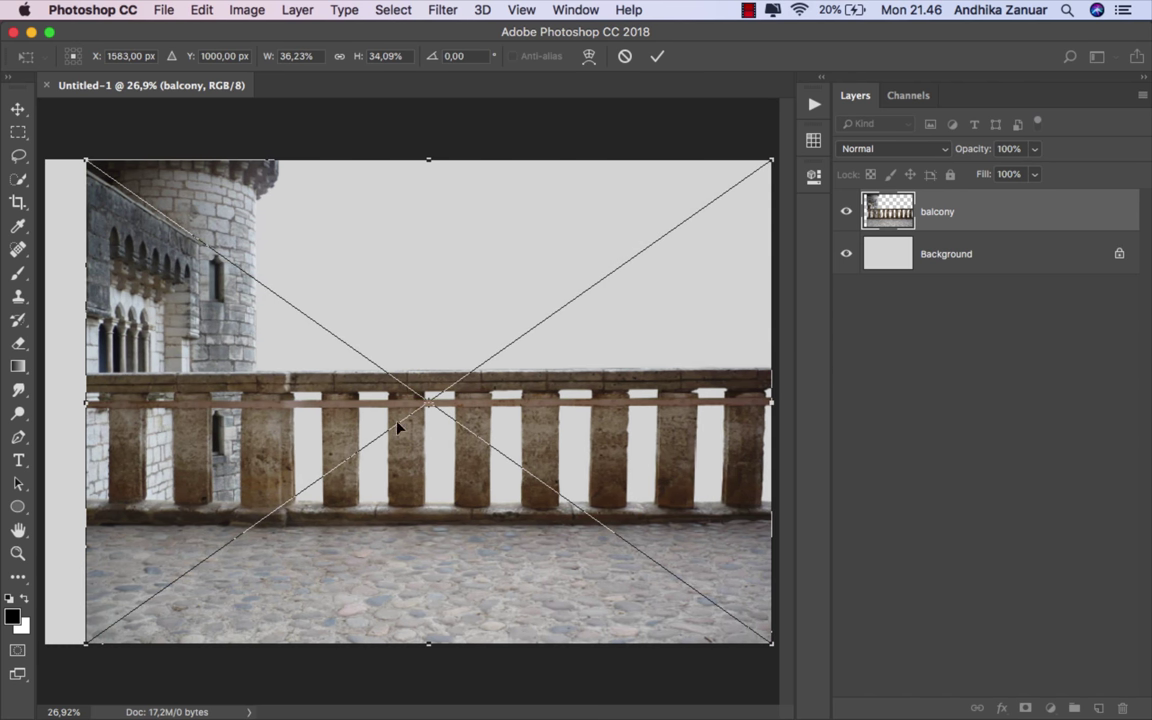
pyautogui.moveTo(87, 404); pyautogui.dragTo(45, 404)
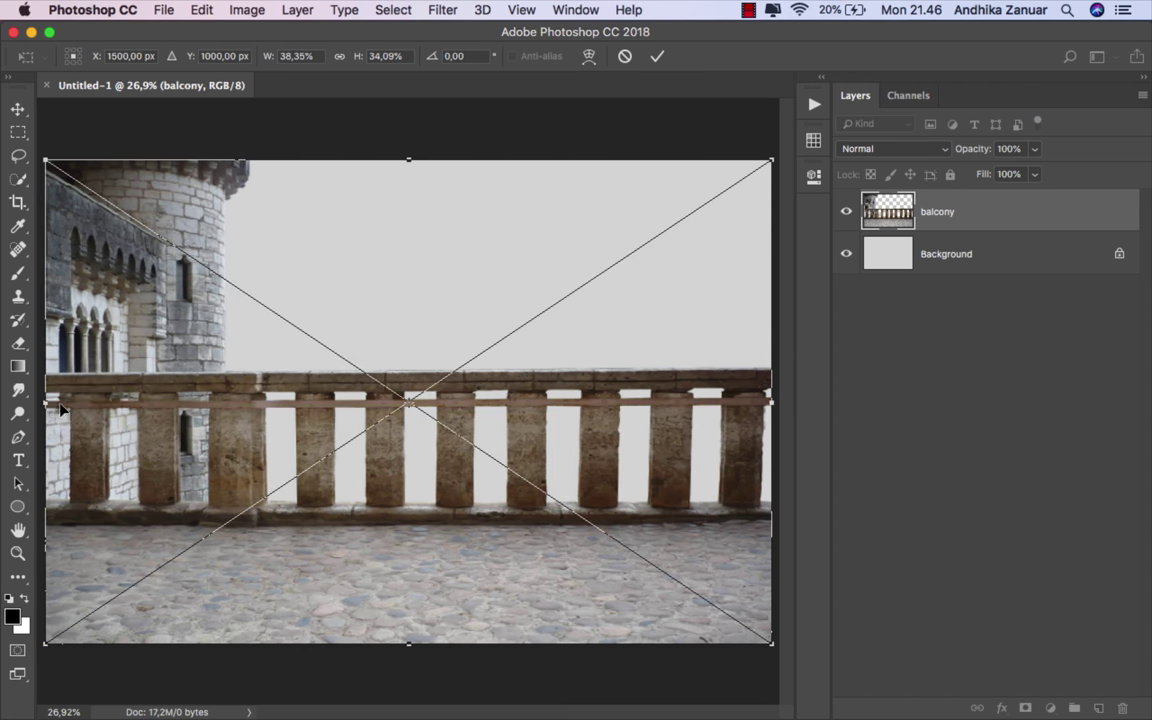
pyautogui.click(656, 56)
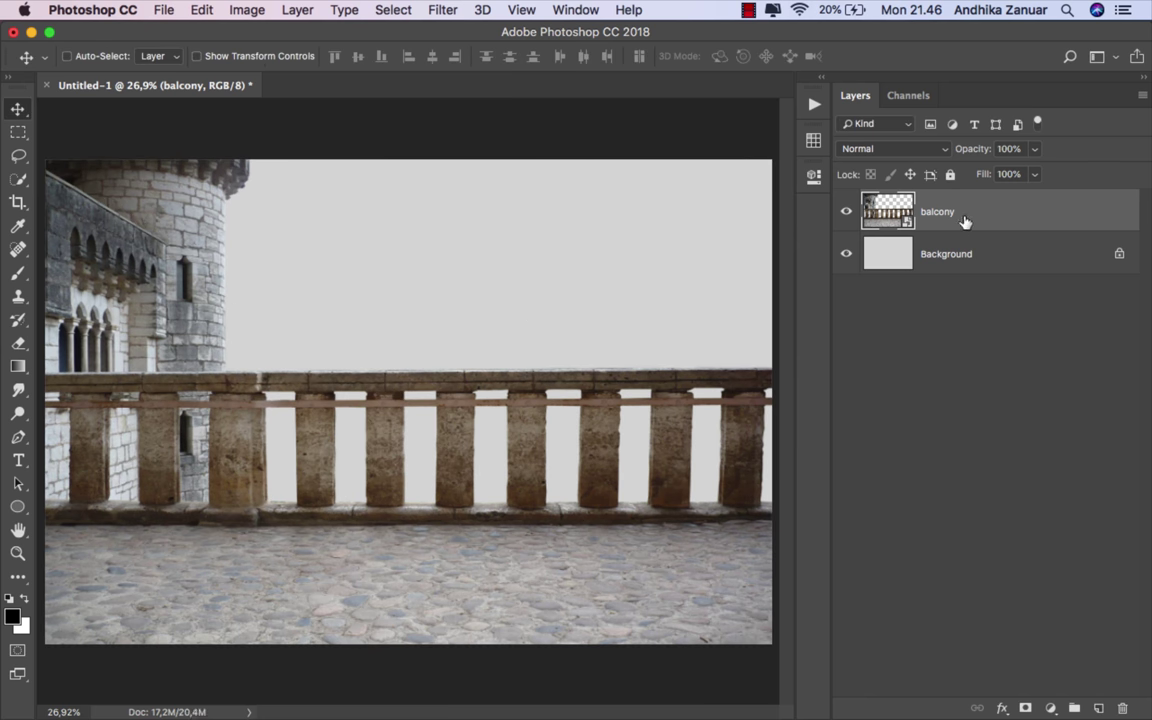
# Place the sunset sky stock photo, stretched to the full canvas width.
pyautogui.click(164, 10)
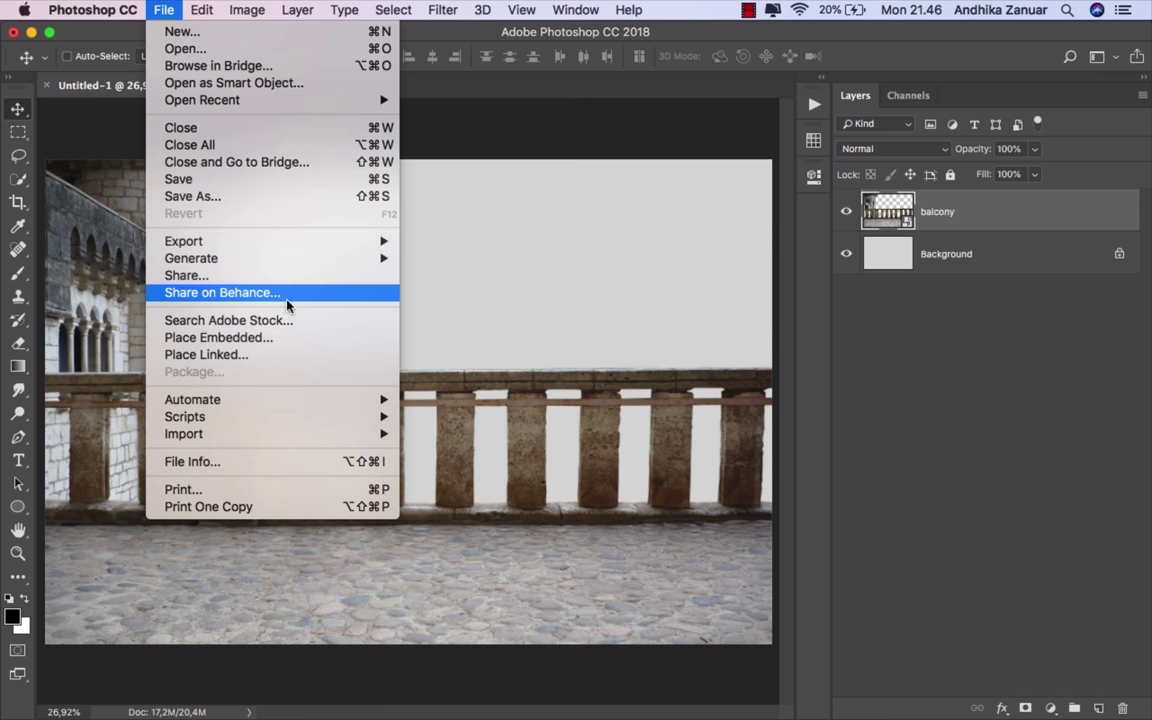
pyautogui.click(296, 340)
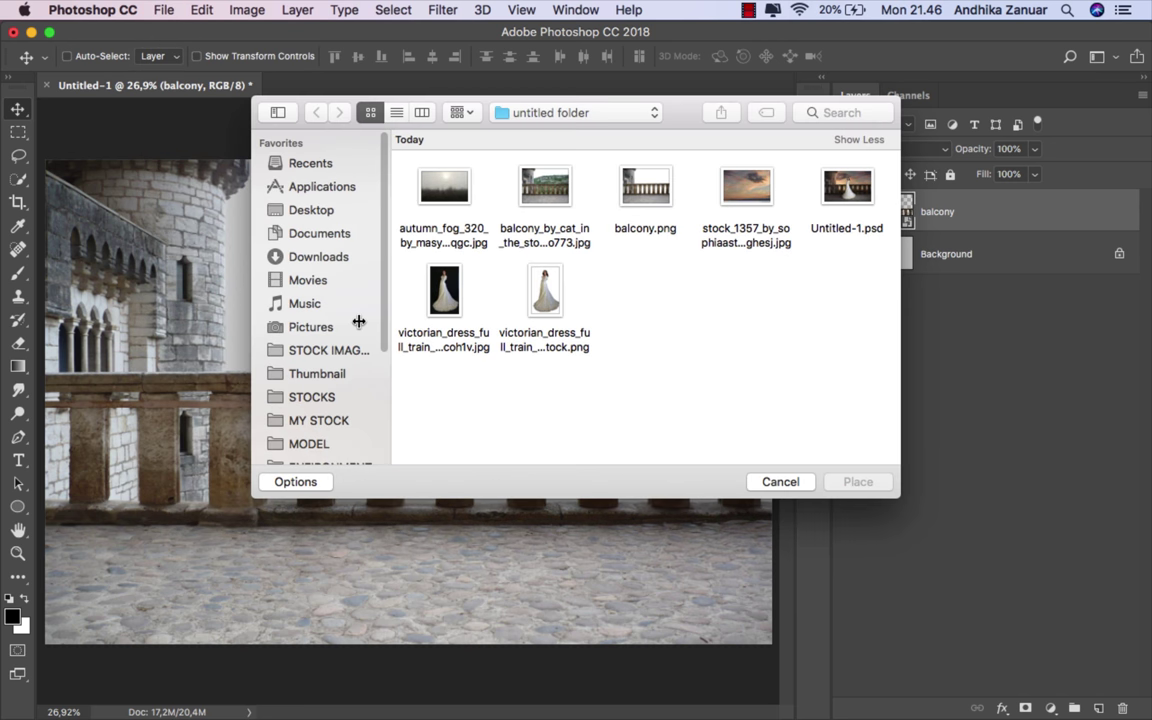
pyautogui.click(750, 205)
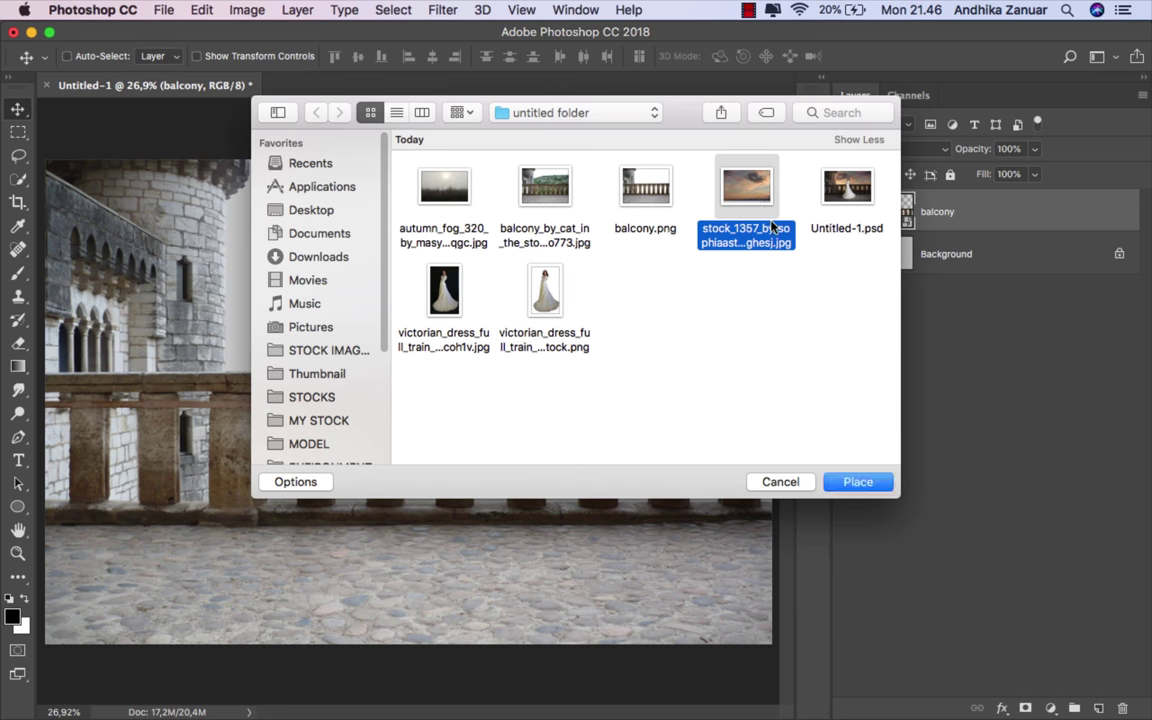
pyautogui.click(851, 481)
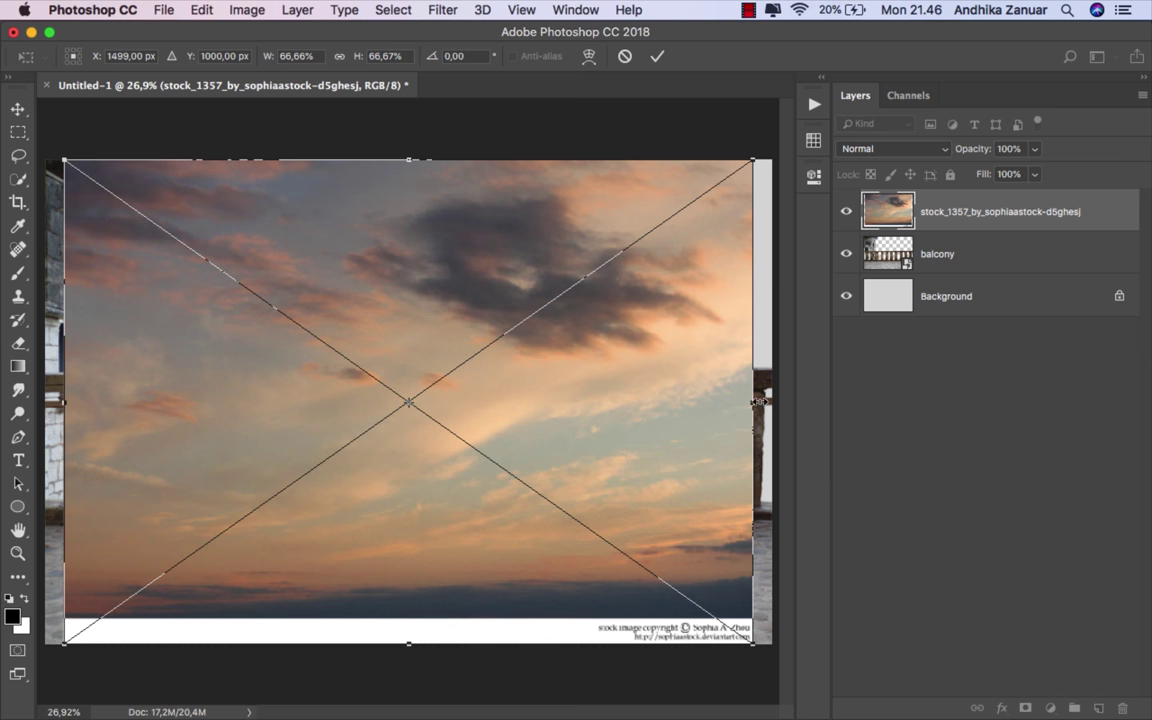
pyautogui.moveTo(753, 402); pyautogui.dragTo(771, 402)
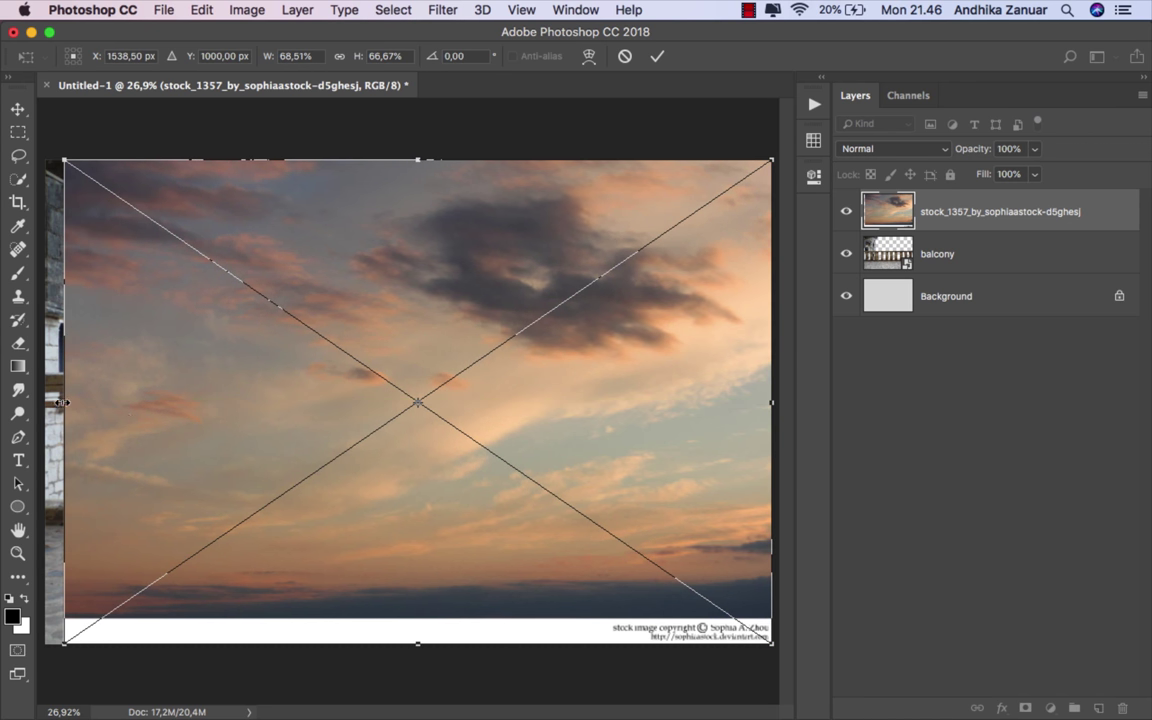
pyautogui.moveTo(61, 402); pyautogui.dragTo(45, 402)
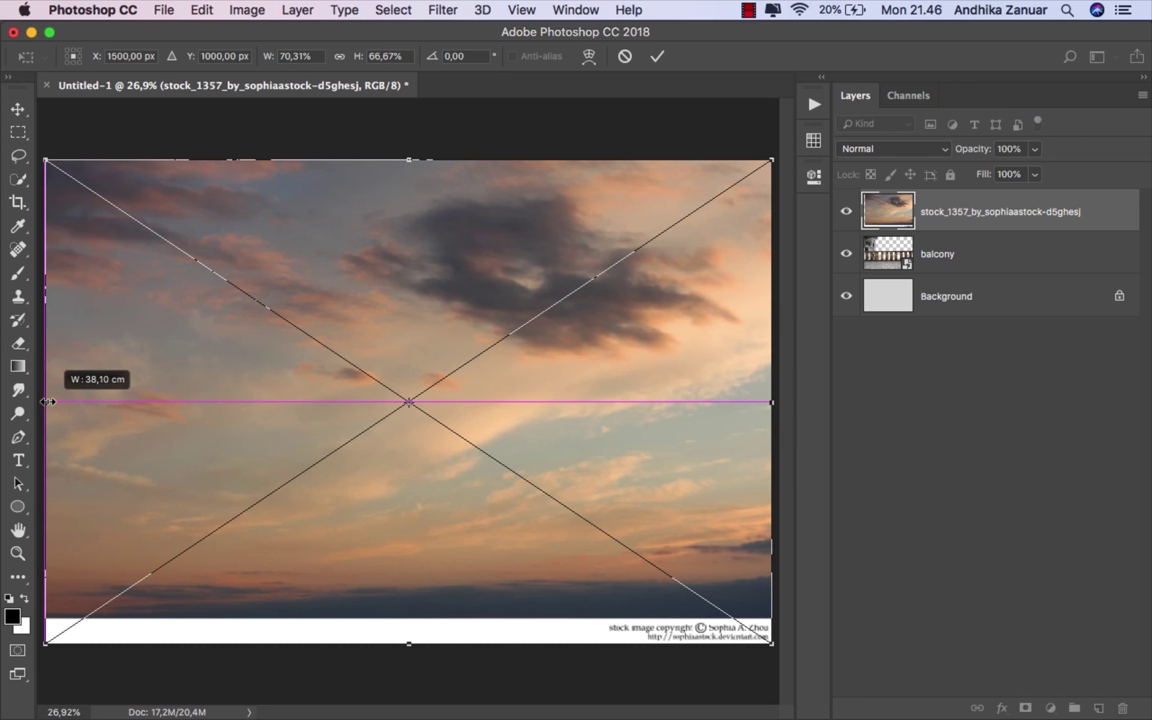
pyautogui.click(657, 58)
# Move the sky below the balcony and shorten it to about 50.73% height behind the railing.
pyautogui.moveTo(865, 205); pyautogui.dragTo(957, 261)
pyautogui.press('super+t')
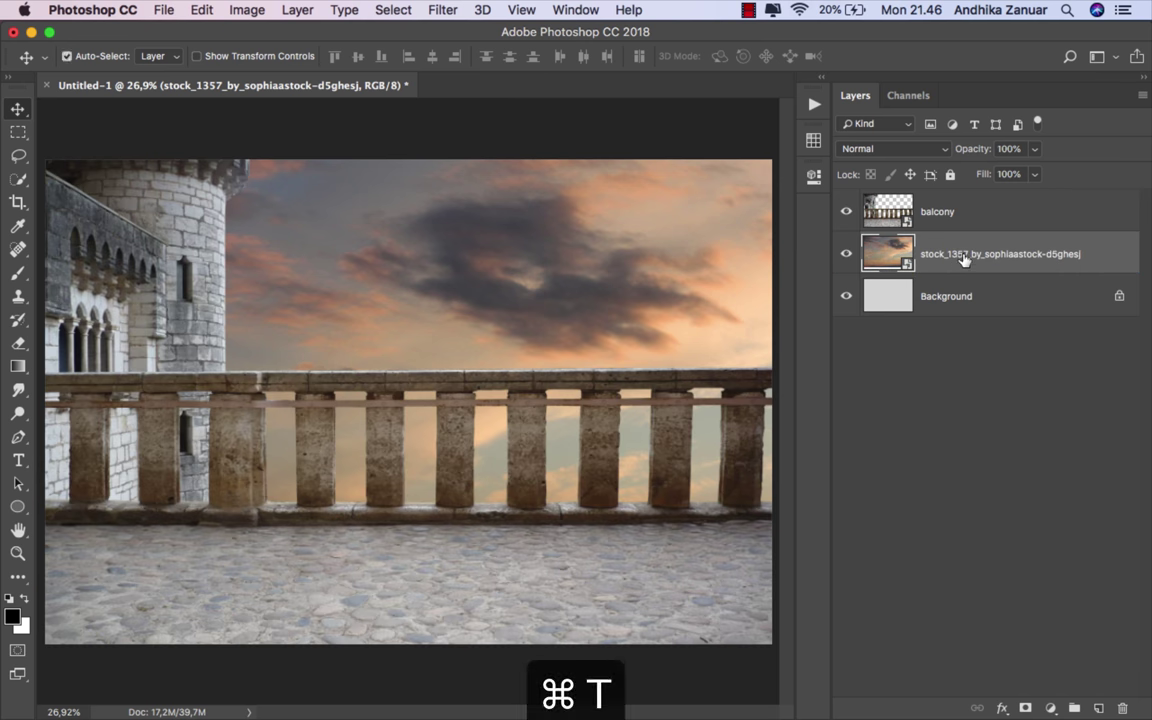
pyautogui.moveTo(407, 644); pyautogui.dragTo(432, 523)
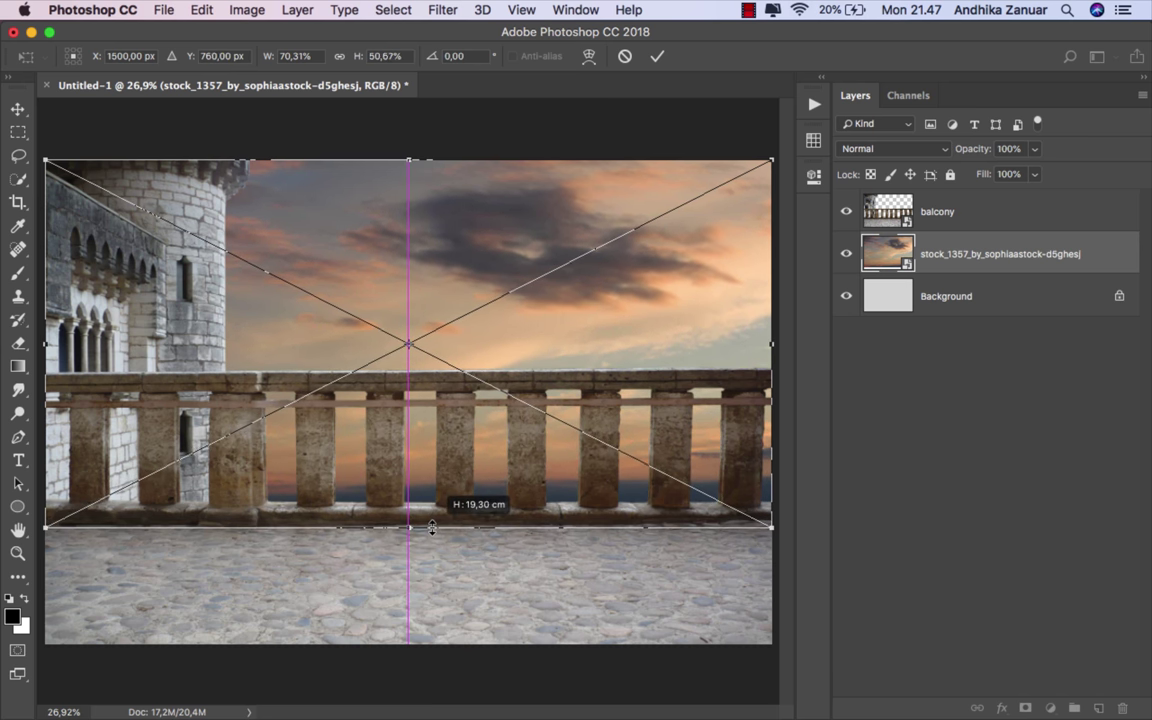
pyautogui.moveTo(432, 523); pyautogui.dragTo(433, 527)
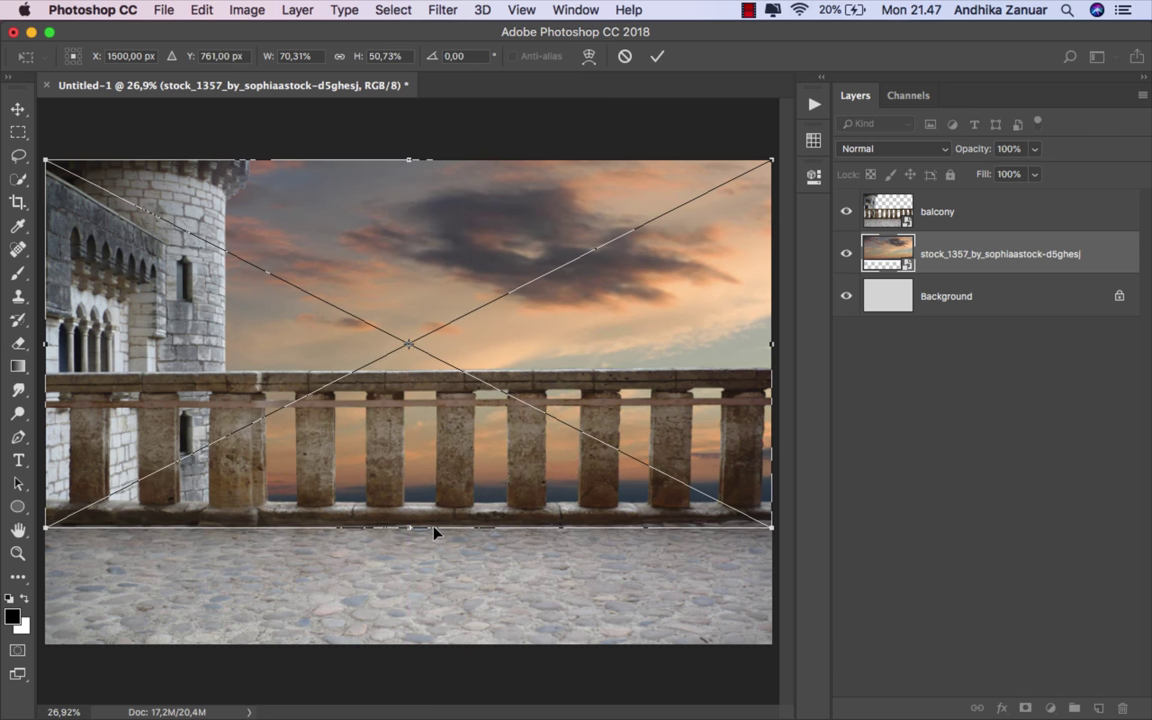
pyautogui.click(656, 58)
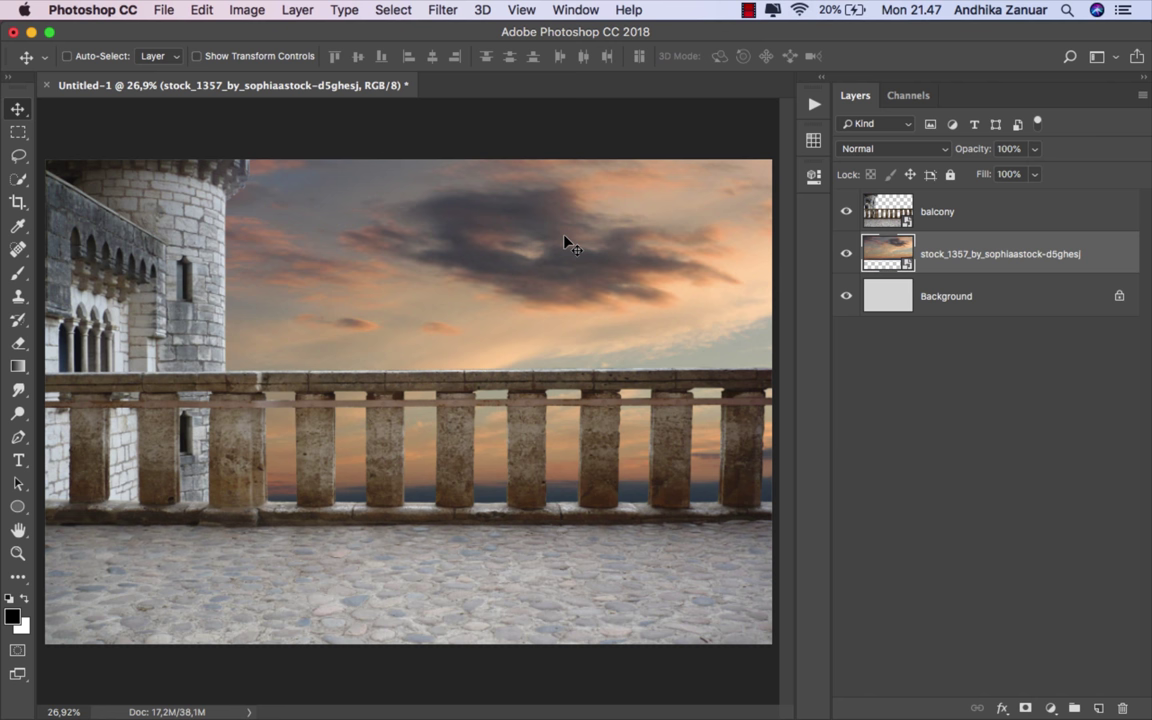
pyautogui.click(968, 215)
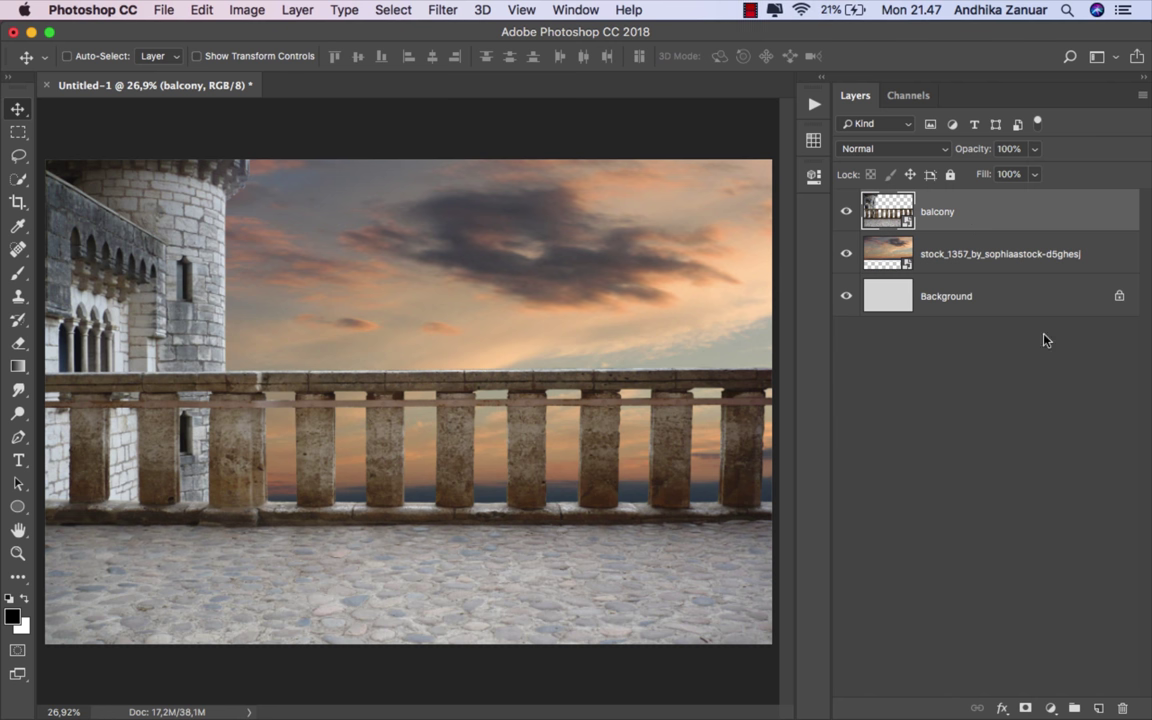
# Clip a Brightness/Contrast adjustment to the balcony with brightness -150 and contrast -17.
pyautogui.click(1050, 708)
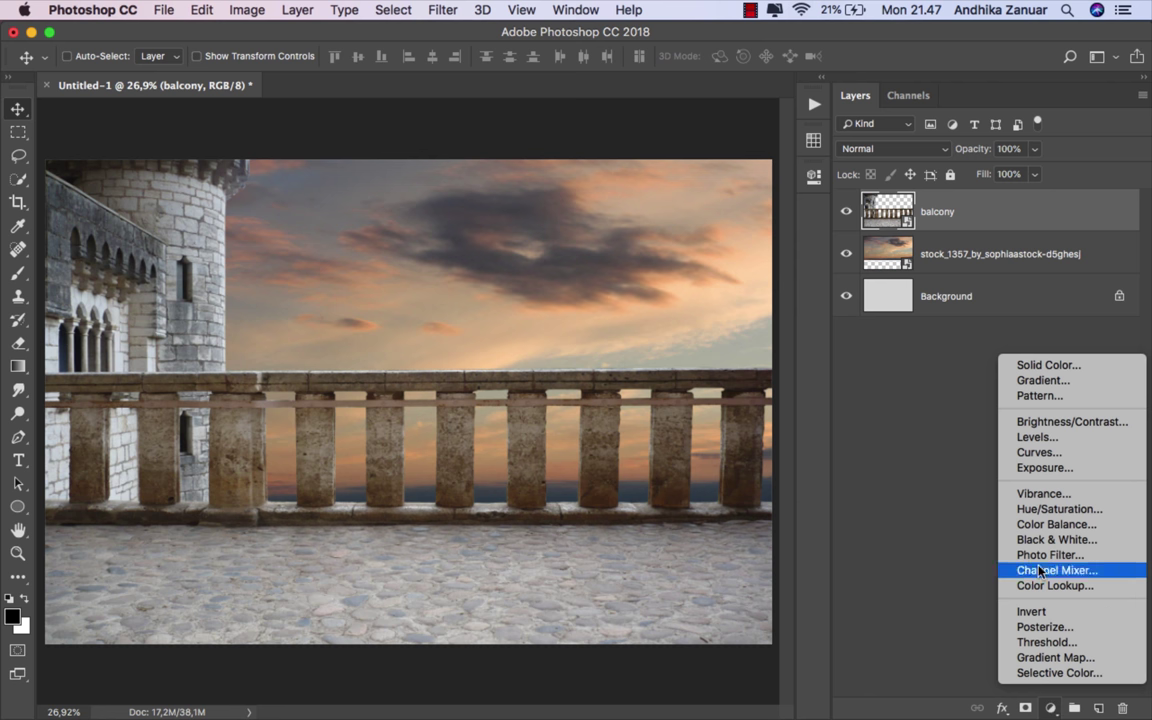
pyautogui.click(1052, 424)
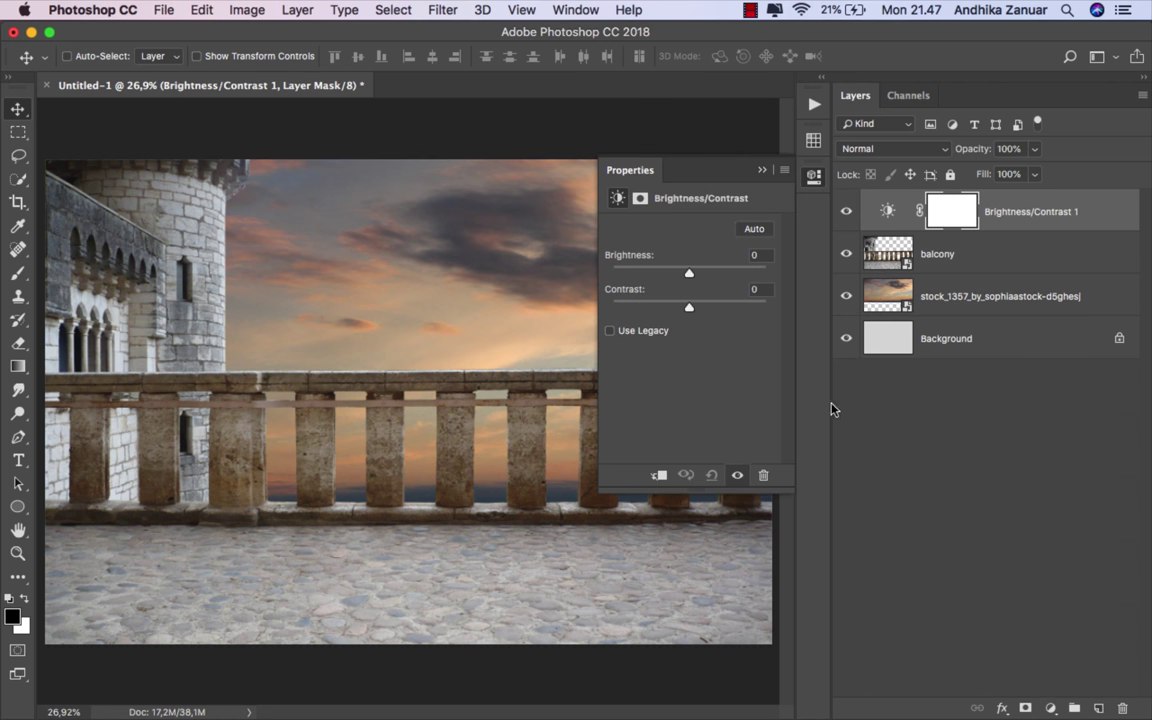
pyautogui.click(658, 475)
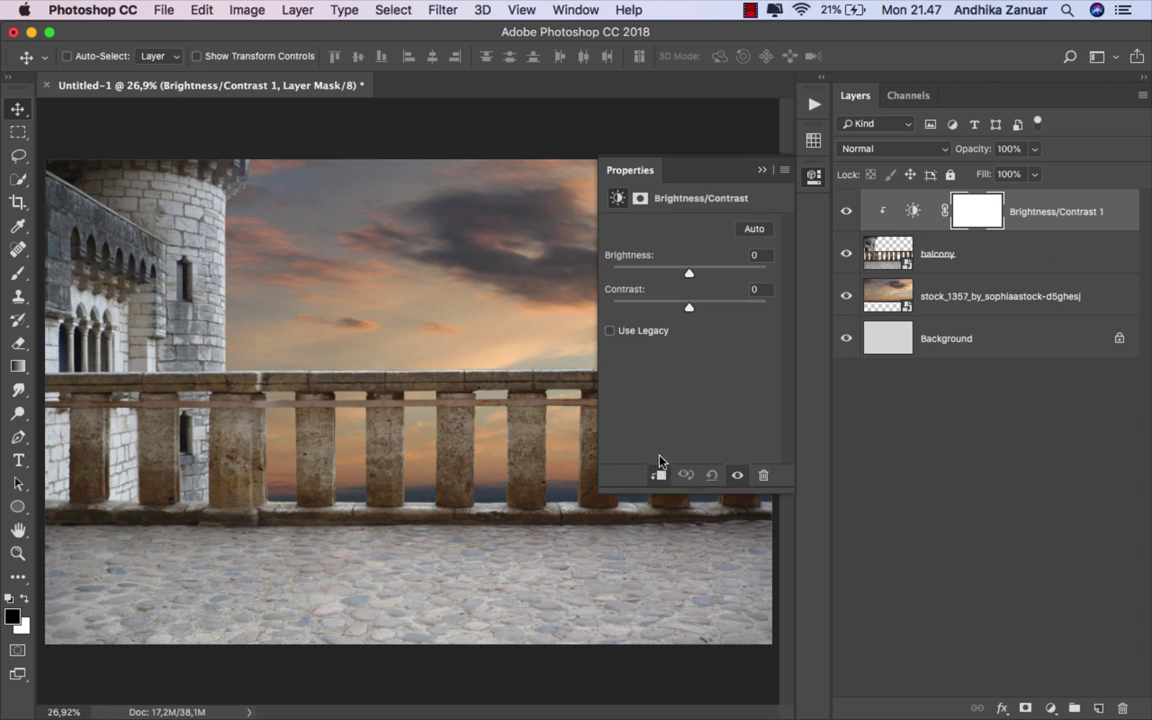
pyautogui.moveTo(688, 275); pyautogui.dragTo(609, 275)
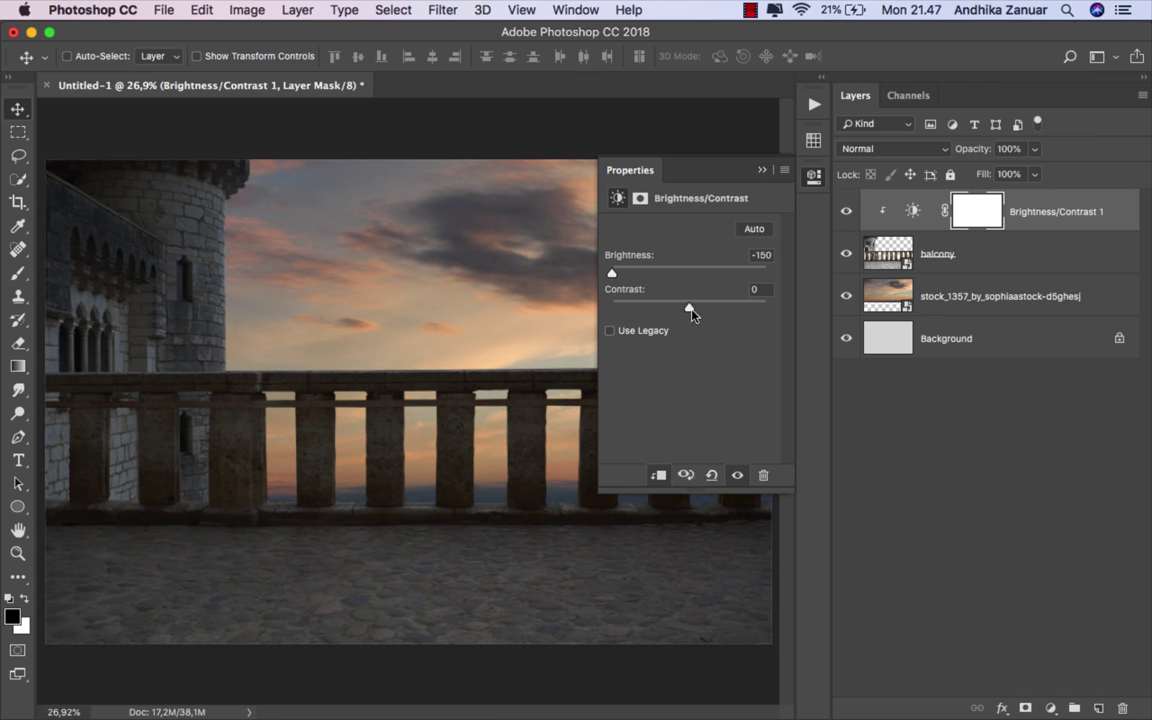
pyautogui.moveTo(691, 311); pyautogui.dragTo(664, 317)
pyautogui.click(814, 177)
# Toggle the balcony darkening to compare, then select the sky layer and toggle its visibility.
pyautogui.click(845, 213)
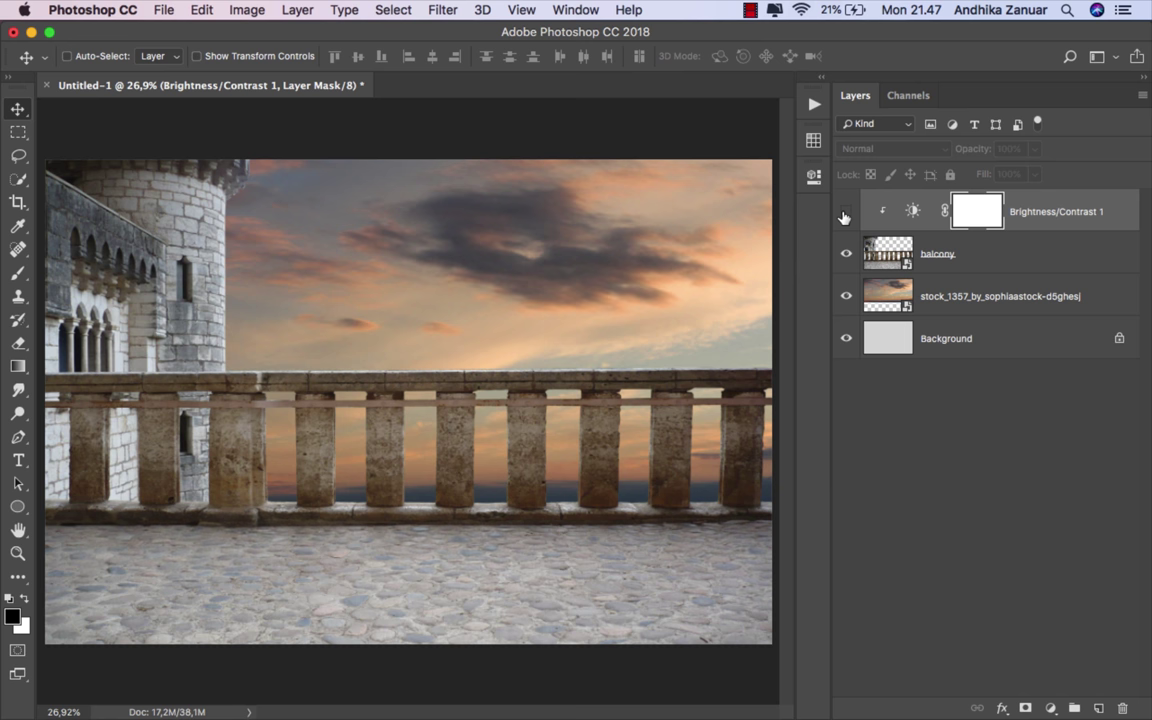
pyautogui.click(845, 212)
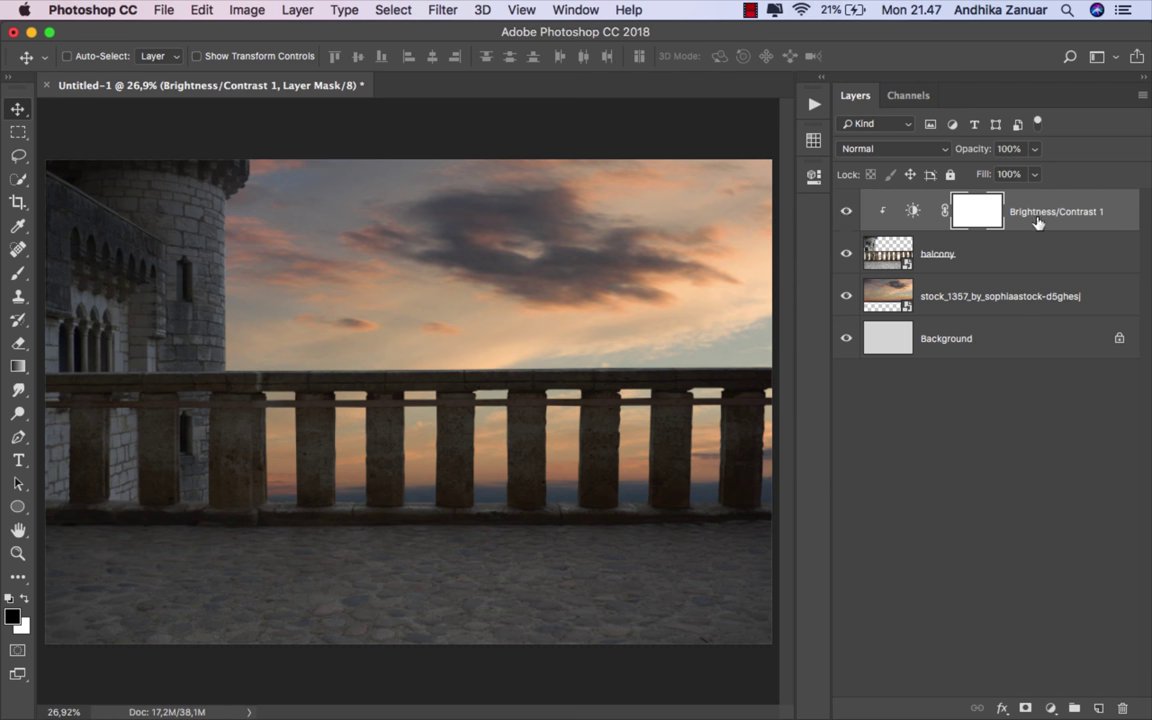
pyautogui.click(1038, 222)
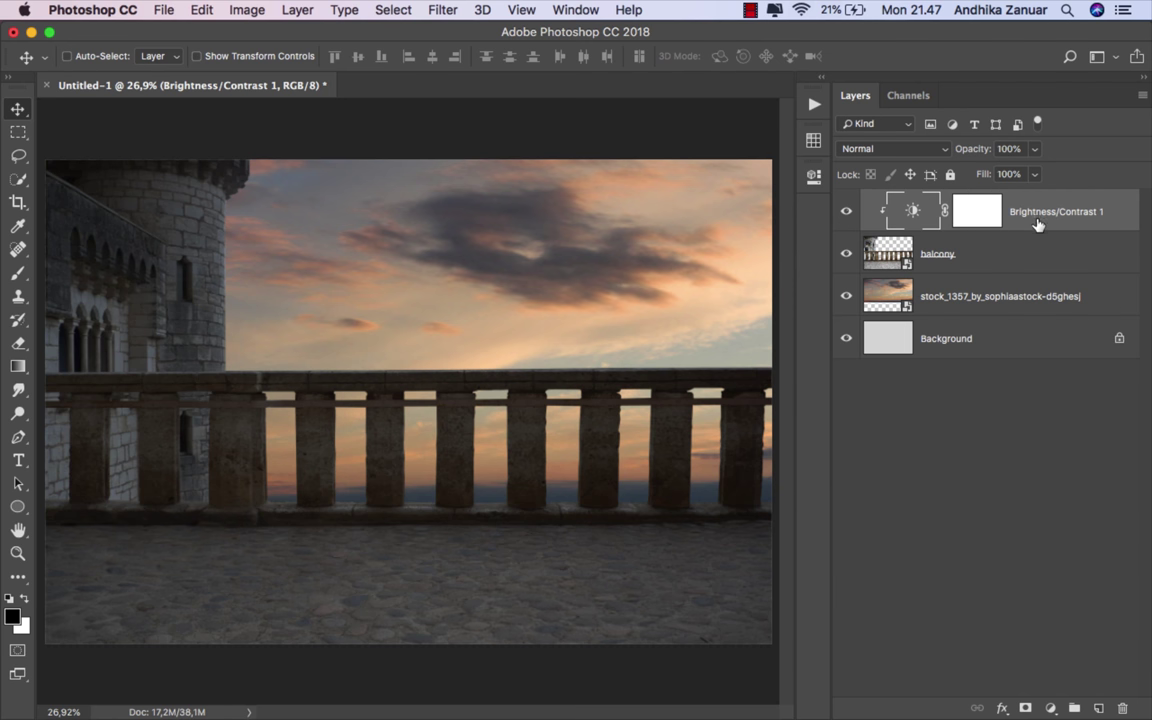
pyautogui.click(1023, 292)
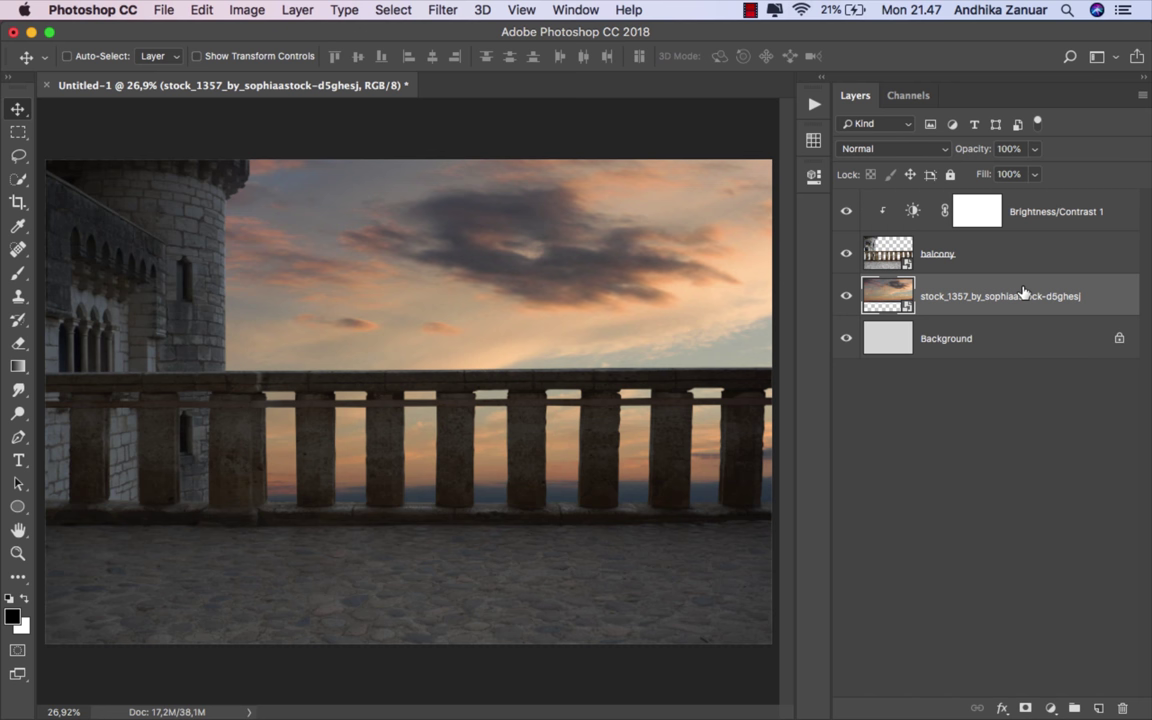
pyautogui.click(845, 298)
# Clip a Brightness/Contrast adjustment to the sky with brightness -21 and contrast 30.
pyautogui.click(1047, 708)
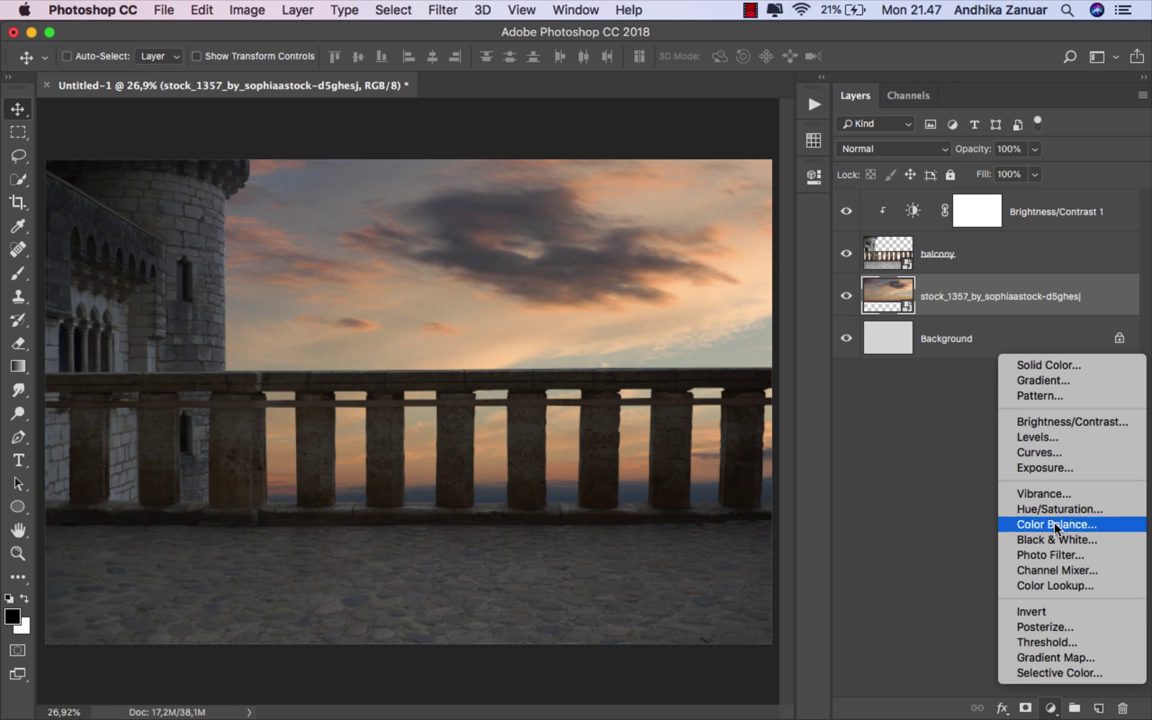
pyautogui.click(1068, 422)
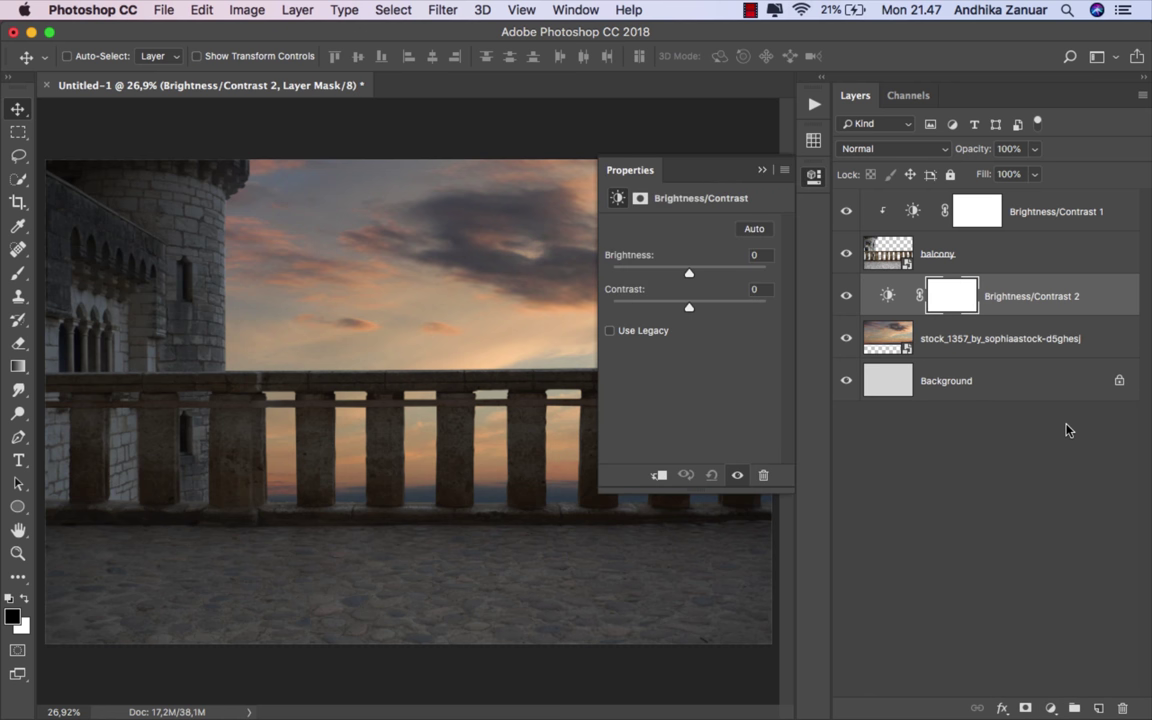
pyautogui.click(661, 475)
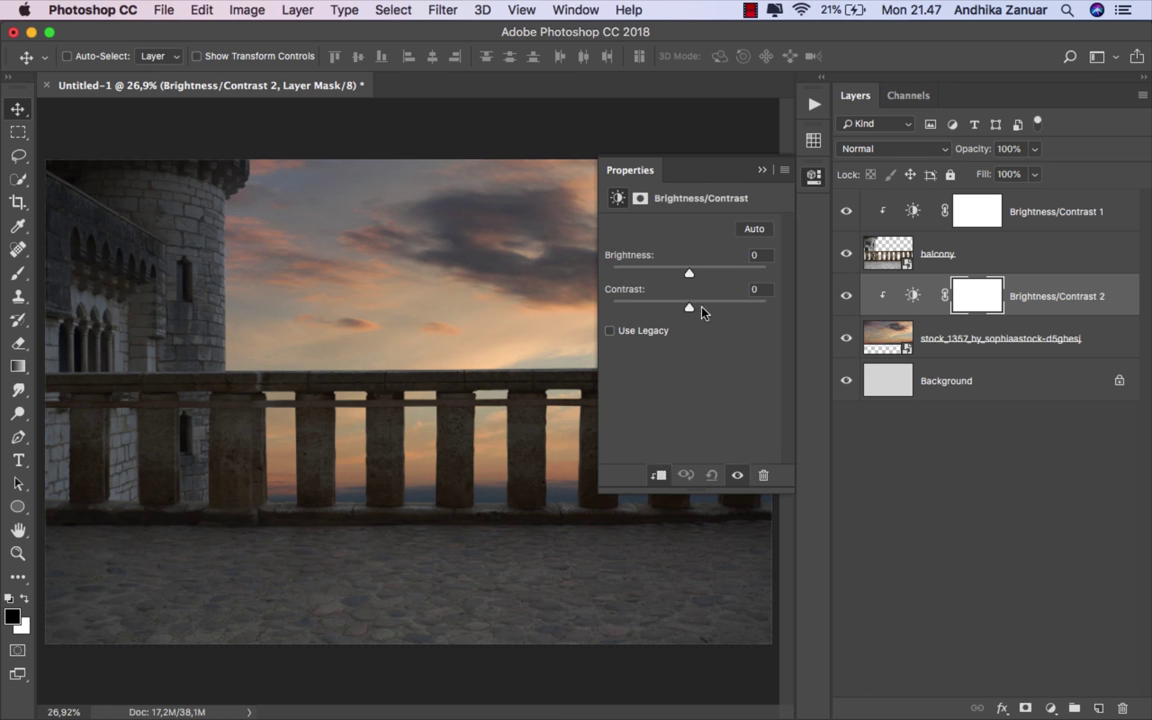
pyautogui.moveTo(689, 273); pyautogui.dragTo(677, 280)
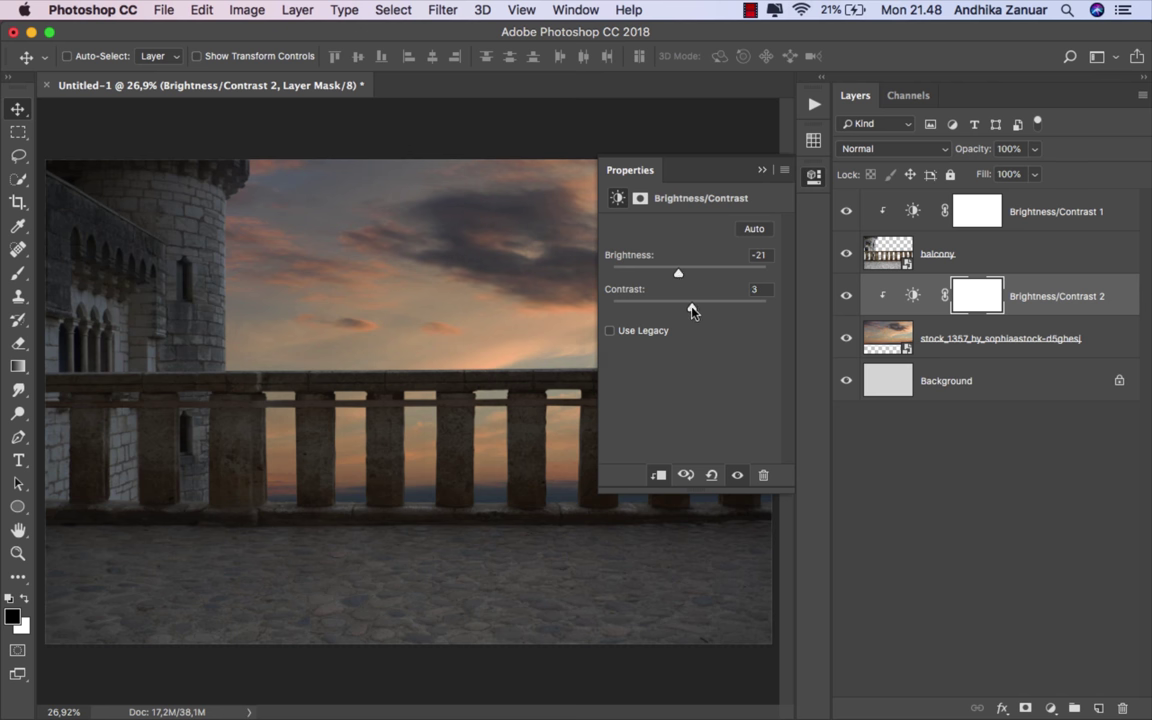
pyautogui.moveTo(690, 311); pyautogui.dragTo(708, 313)
pyautogui.click(761, 172)
# Toggle the sky's Brightness/Contrast adjustment off and on to compare, and reselect it.
pyautogui.click(846, 297)
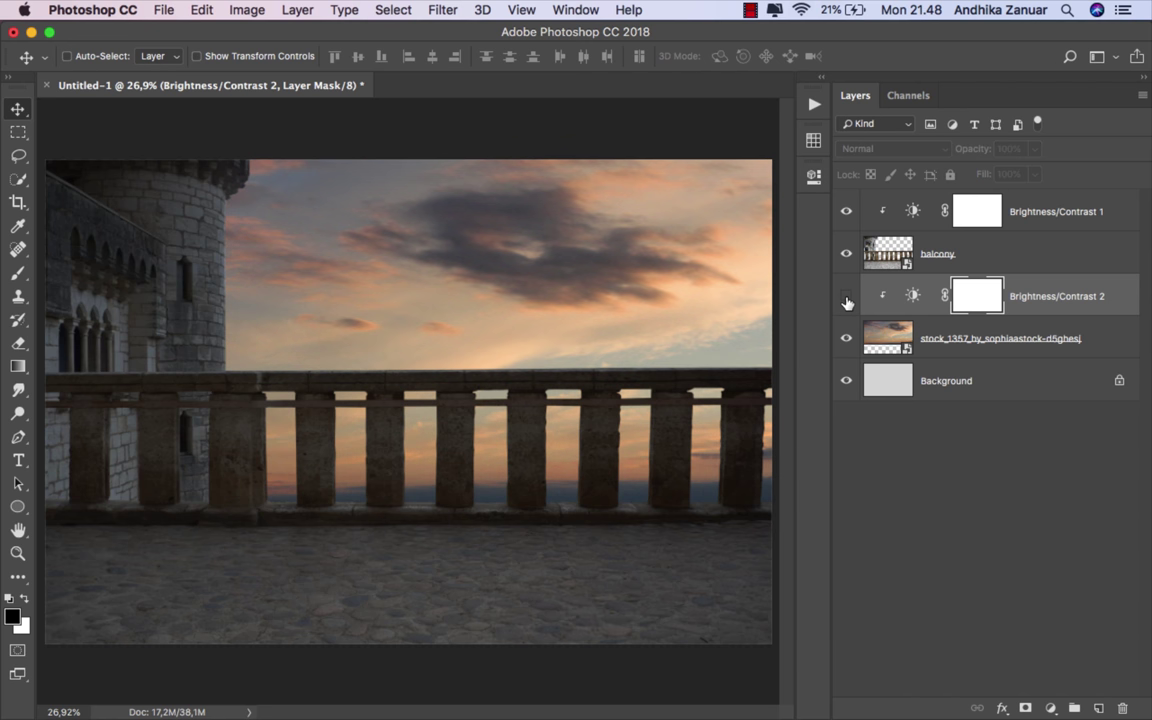
pyautogui.click(846, 302)
pyautogui.click(1022, 310)
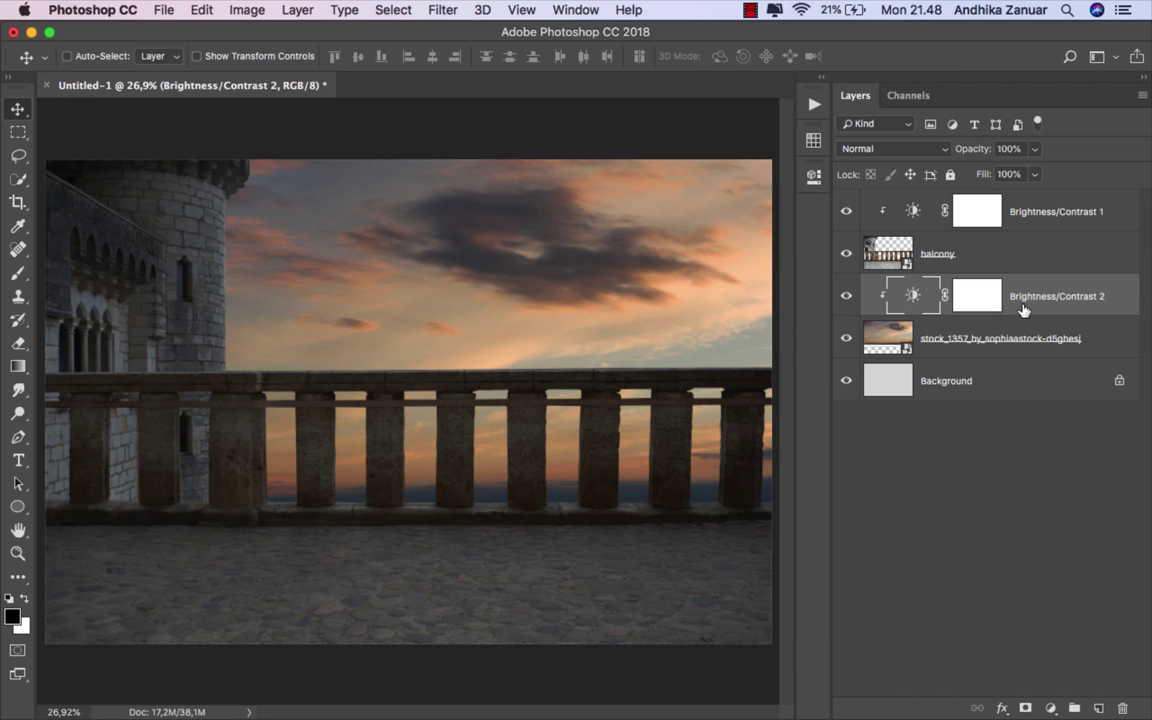
pyautogui.click(1051, 709)
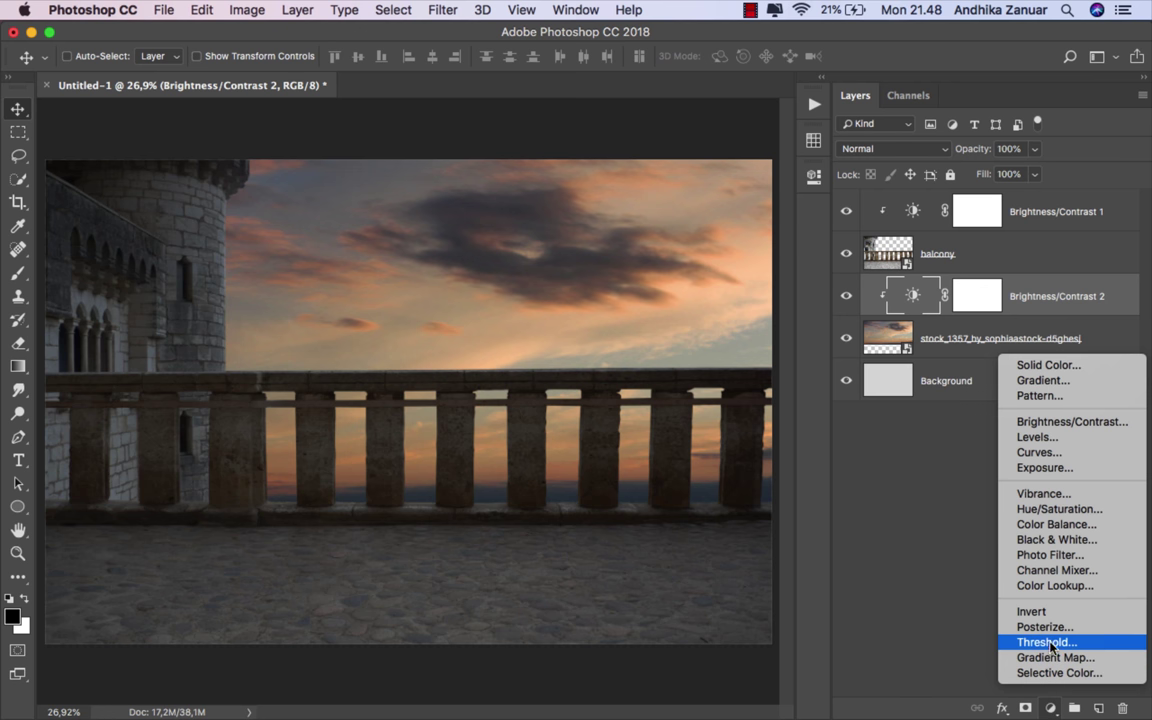
# Clip a Vibrance adjustment to the sky with raised vibrance and saturation +5, hiding it to compare.
pyautogui.click(1059, 496)
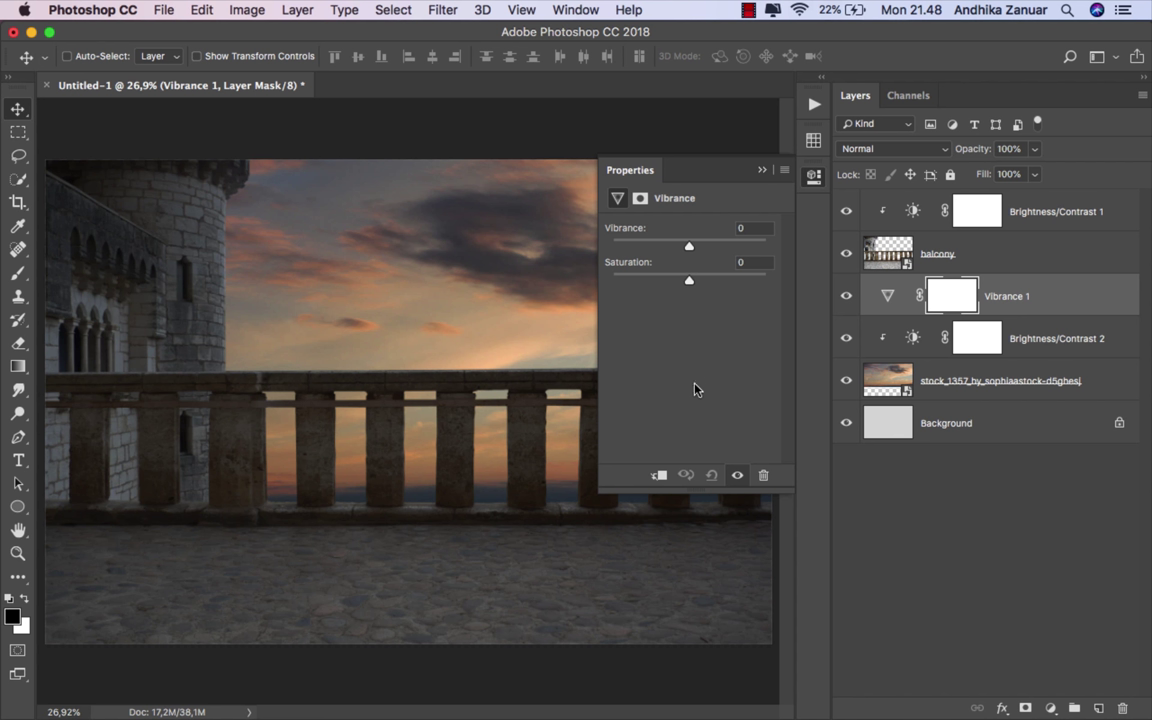
pyautogui.click(659, 476)
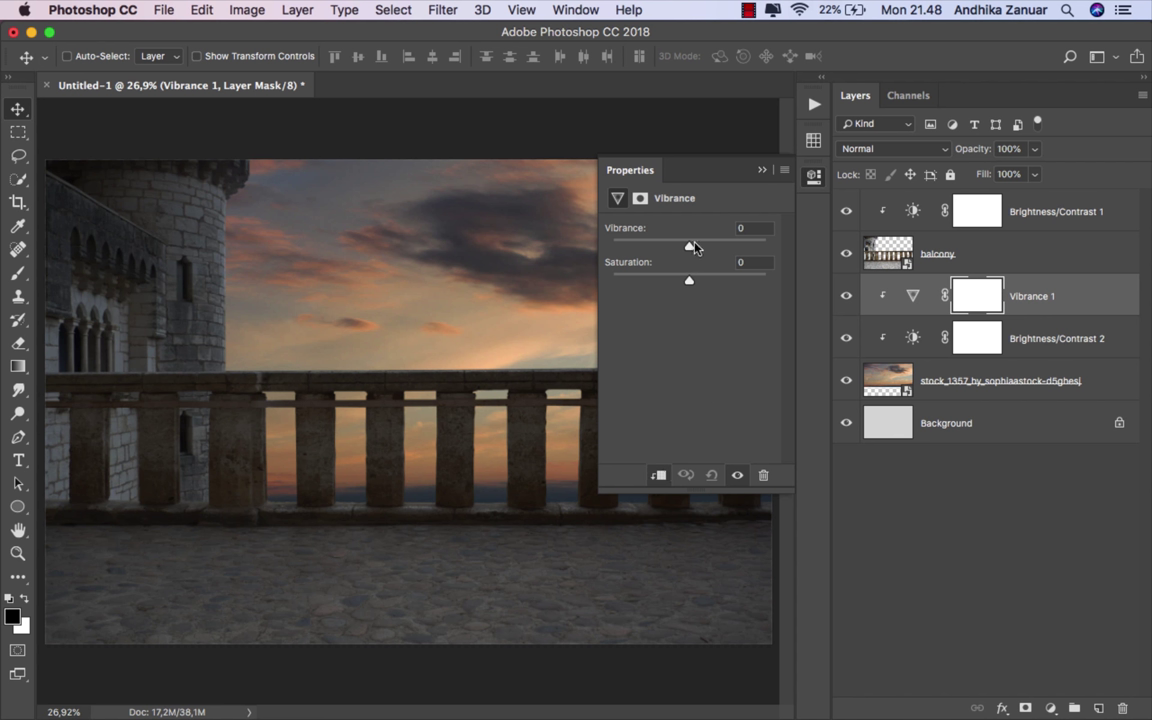
pyautogui.moveTo(693, 248); pyautogui.dragTo(710, 249)
pyautogui.moveTo(690, 283); pyautogui.dragTo(694, 285)
pyautogui.click(762, 171)
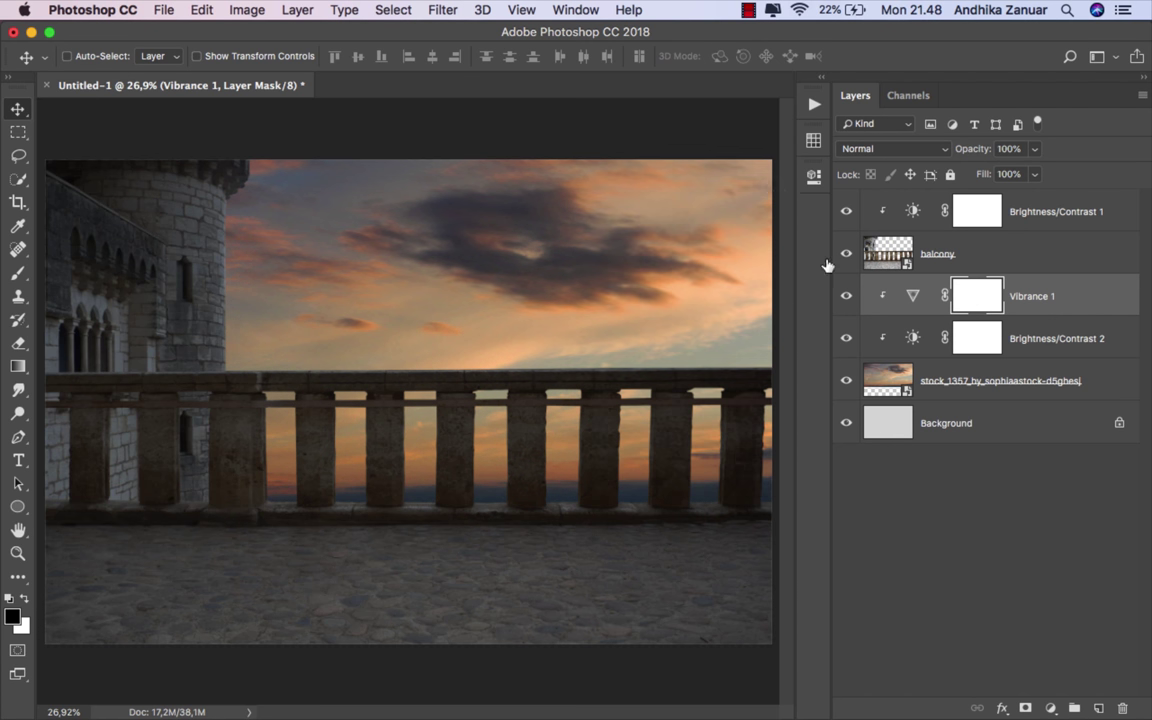
pyautogui.click(846, 297)
# Flip the sunset sky layer horizontally so its dark clouds sit on the left.
pyautogui.click(846, 297)
pyautogui.click(912, 296)
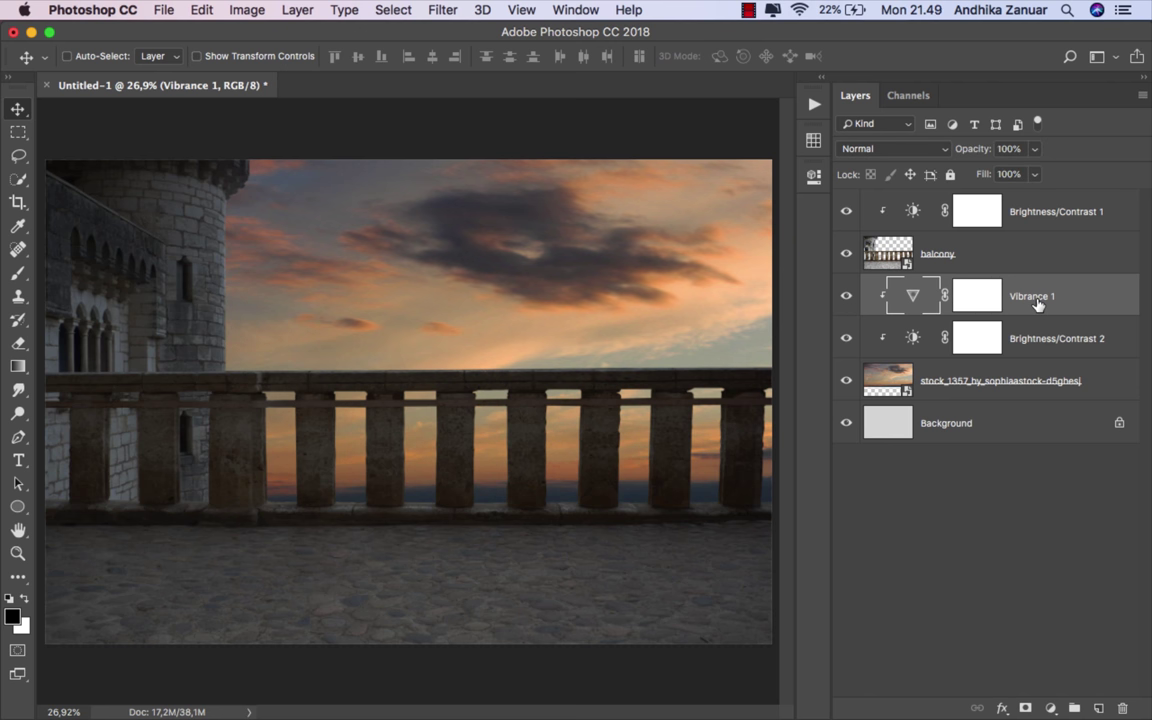
pyautogui.click(970, 381)
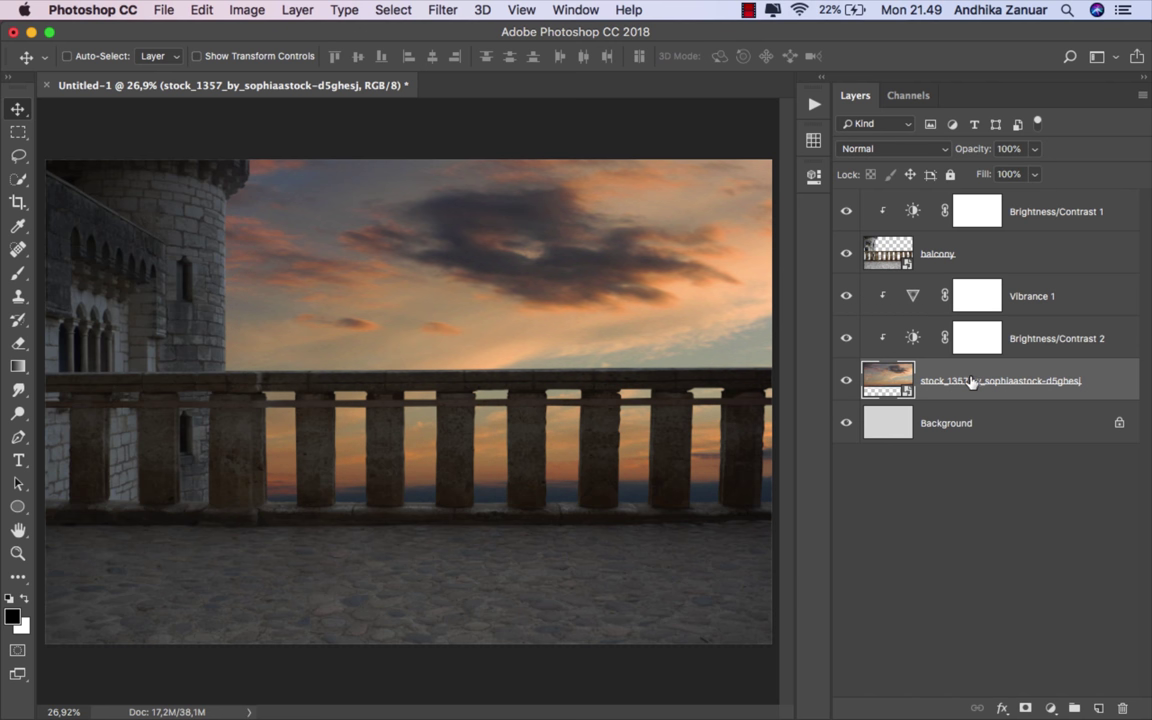
pyautogui.hotkey('ctrl', 't')
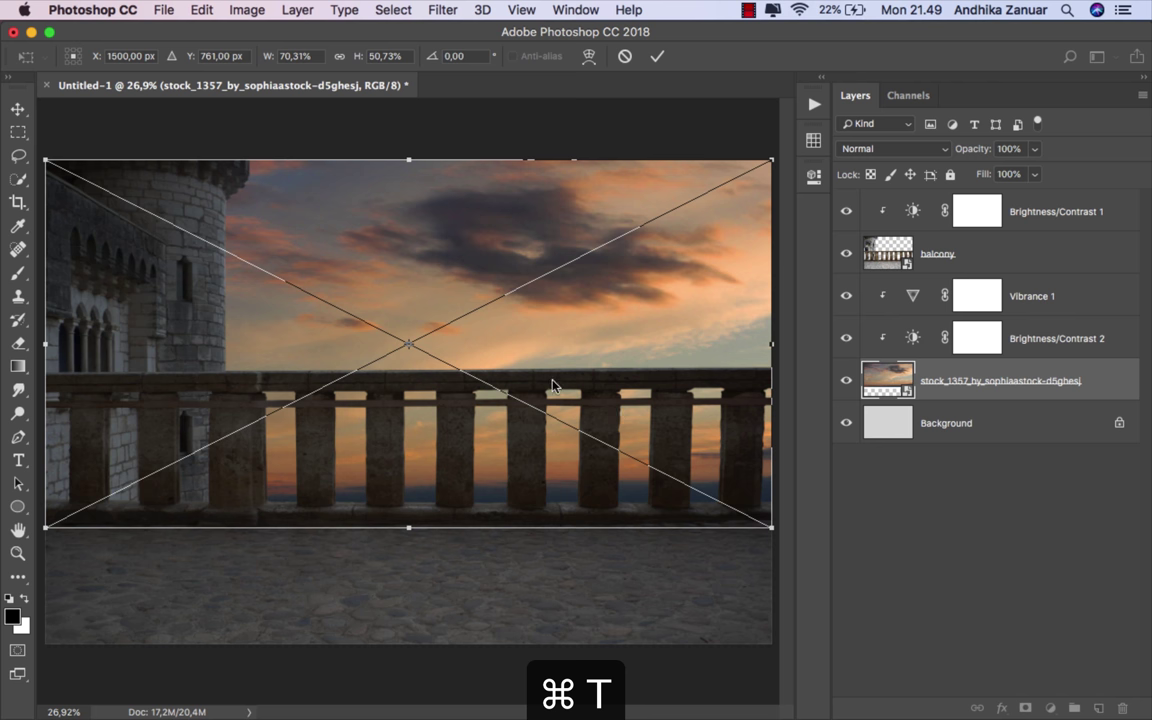
pyautogui.rightClick(552, 386)
pyautogui.click(618, 587)
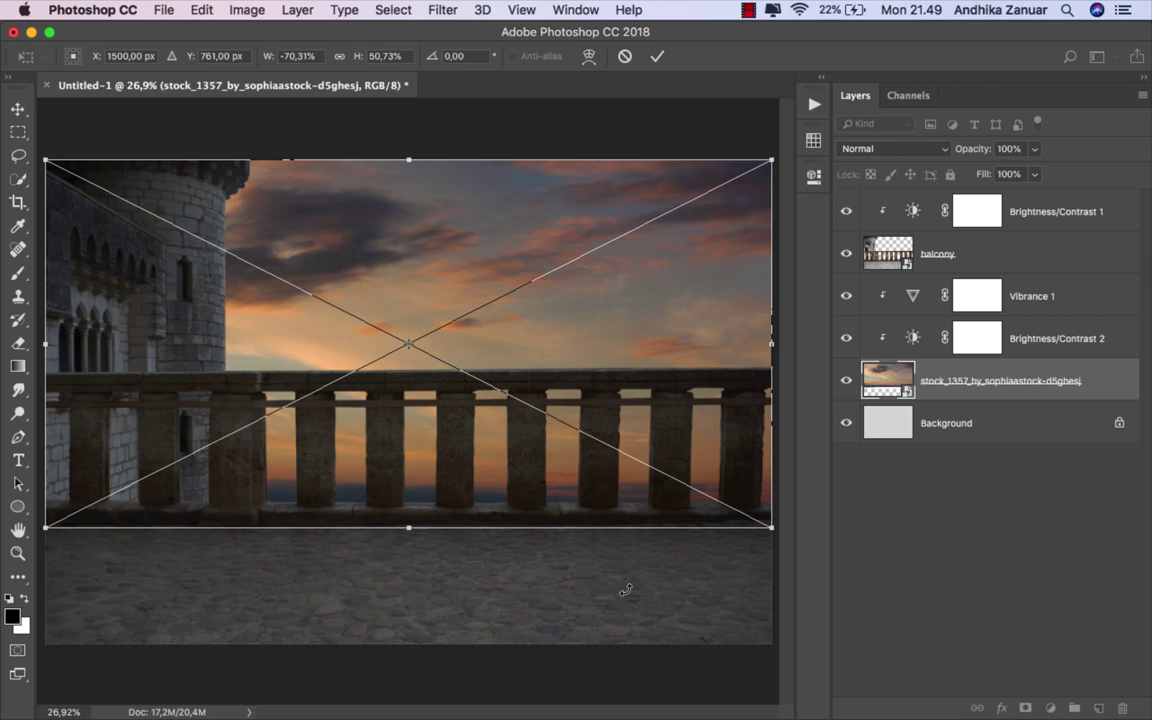
pyautogui.click(657, 56)
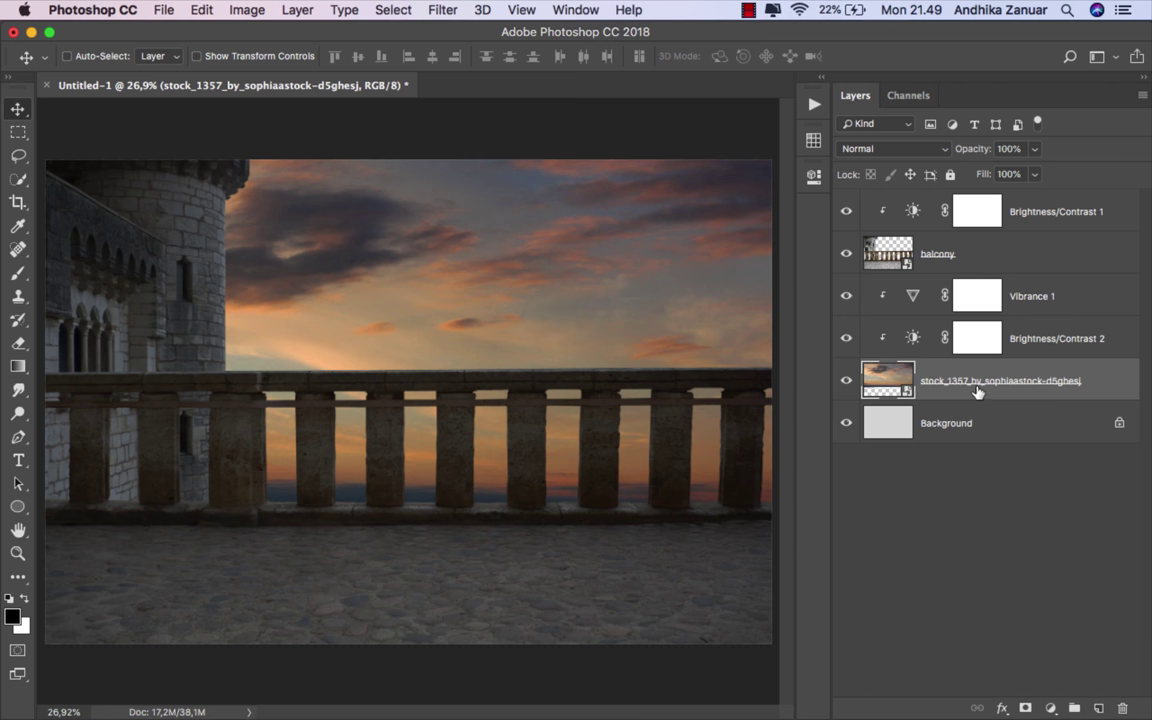
pyautogui.click(1038, 210)
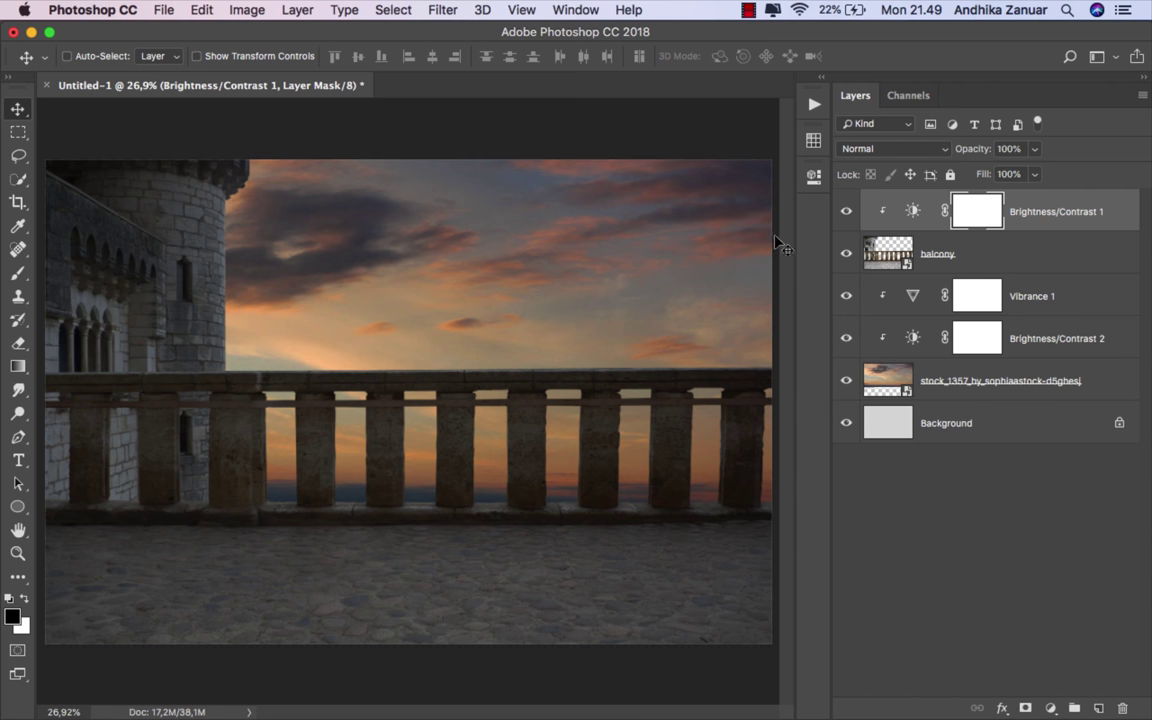
# Place the autumn_fog_320 photo beneath the balcony layer in Multiply blend mode.
pyautogui.click(166, 11)
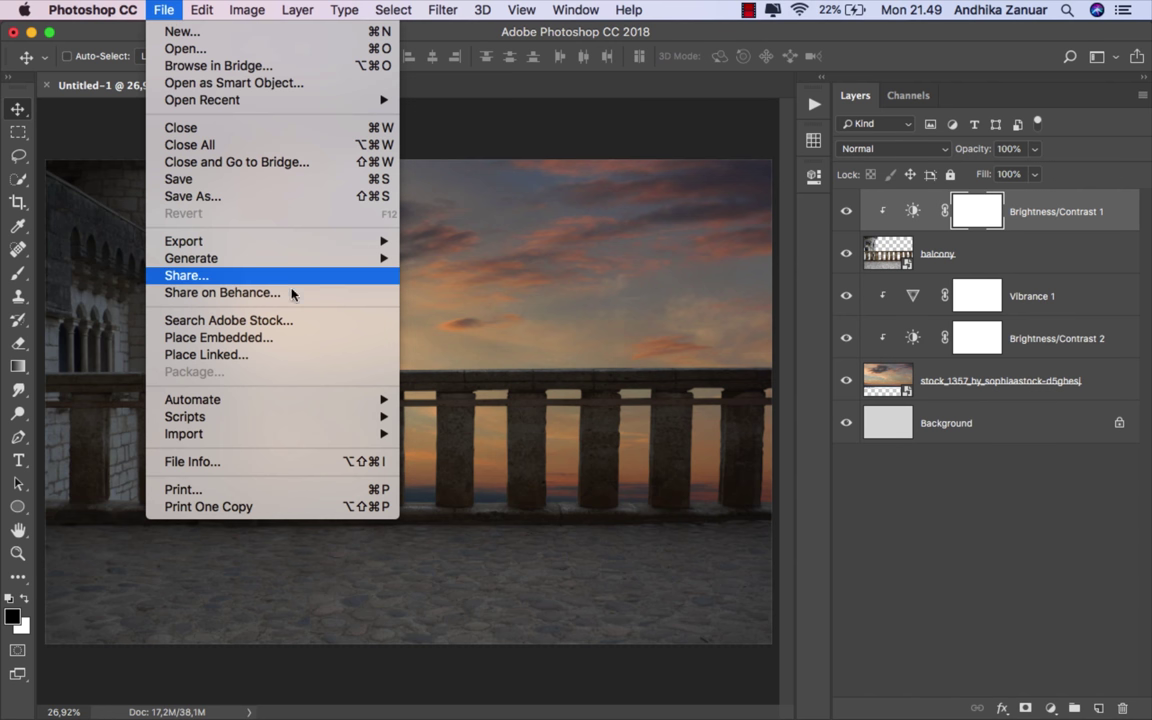
pyautogui.click(289, 337)
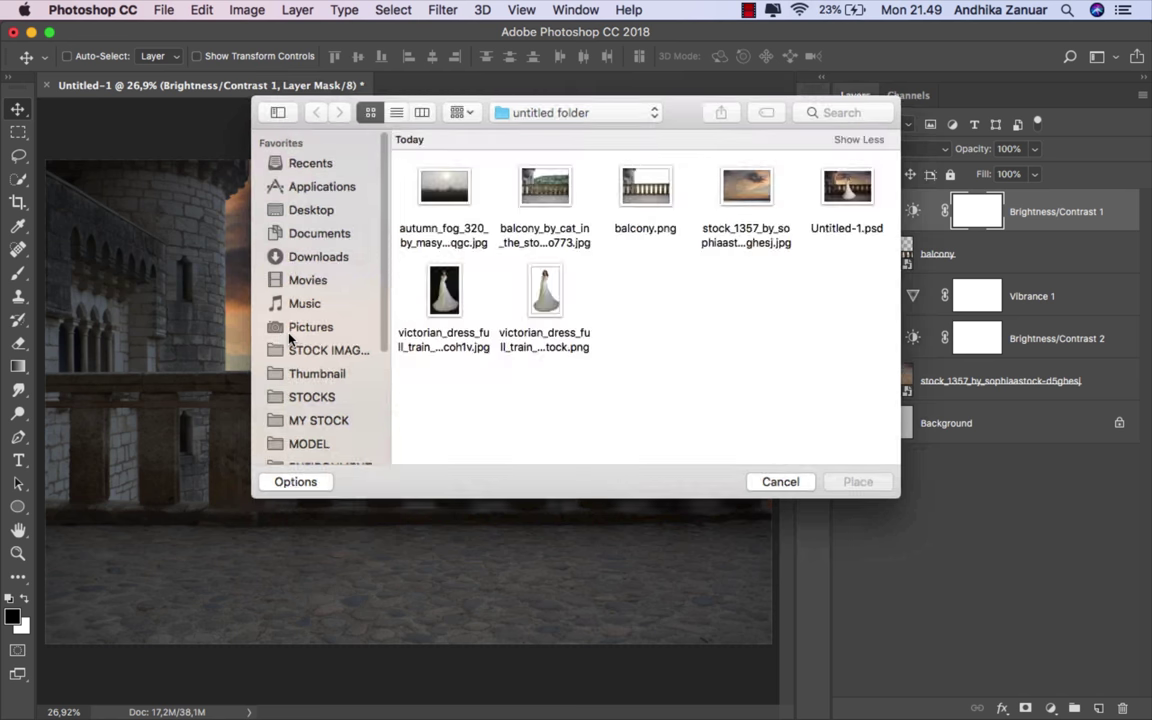
pyautogui.click(421, 183)
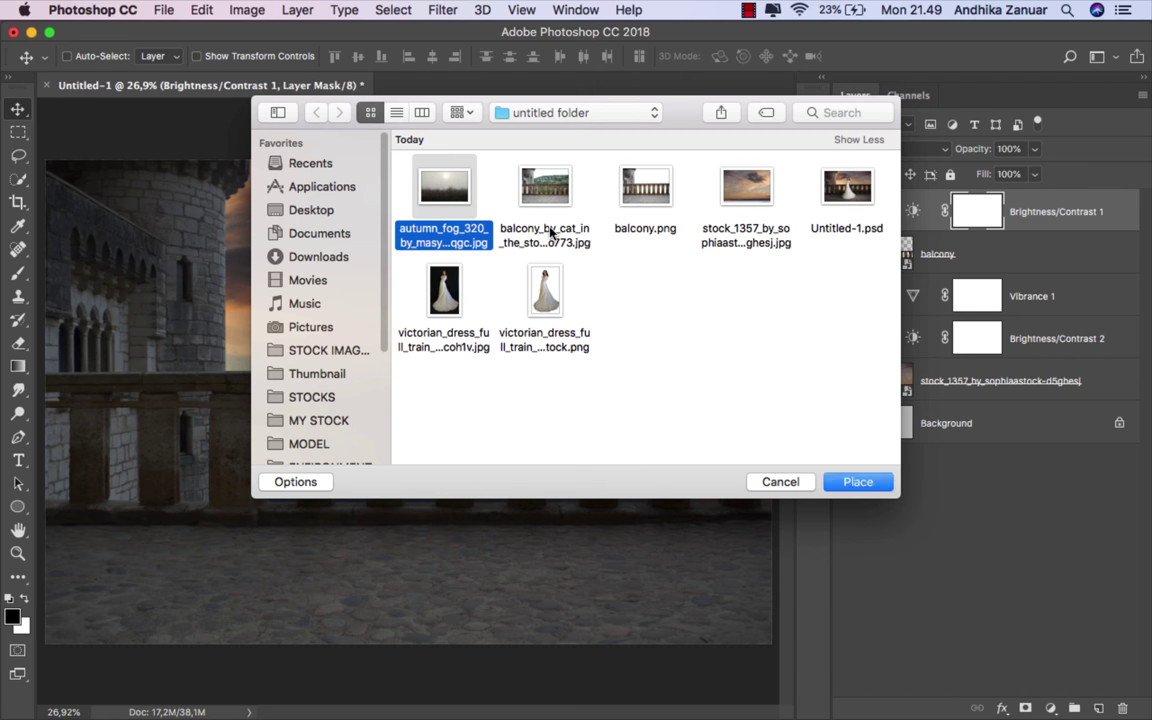
pyautogui.click(847, 484)
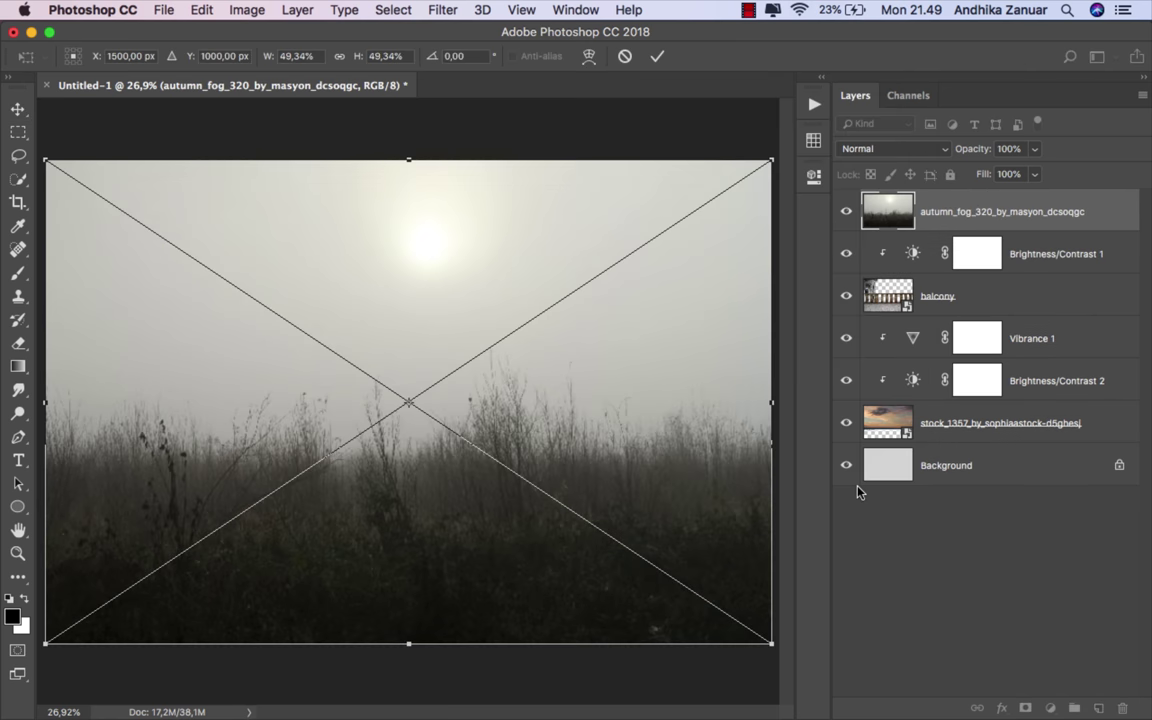
pyautogui.click(657, 57)
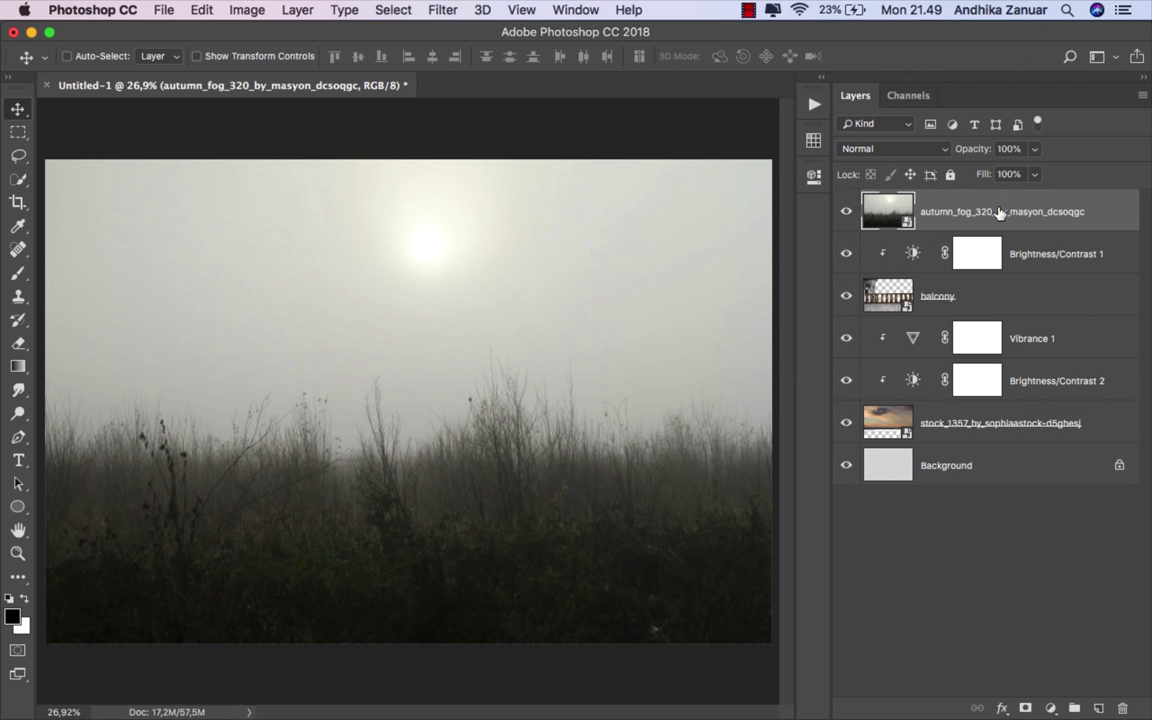
pyautogui.moveTo(896, 193)
pyautogui.mouseDown()
pyautogui.moveTo(988, 215)
pyautogui.moveTo(978, 300)
pyautogui.mouseUp()
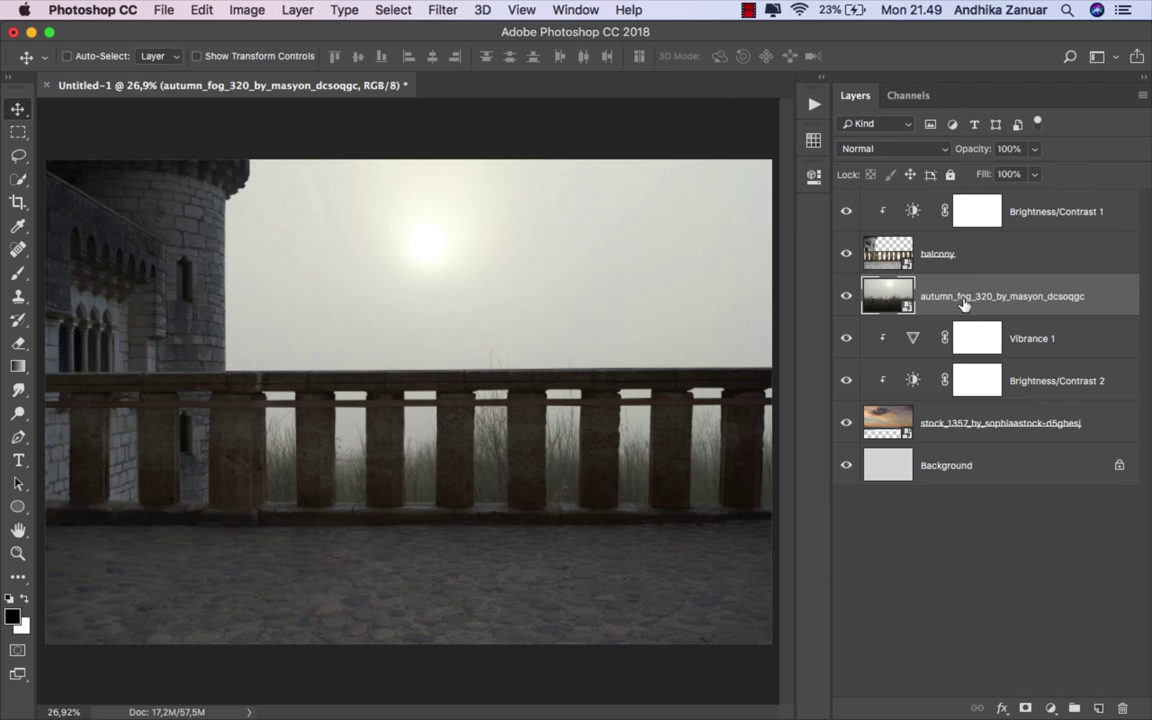
pyautogui.click(892, 148)
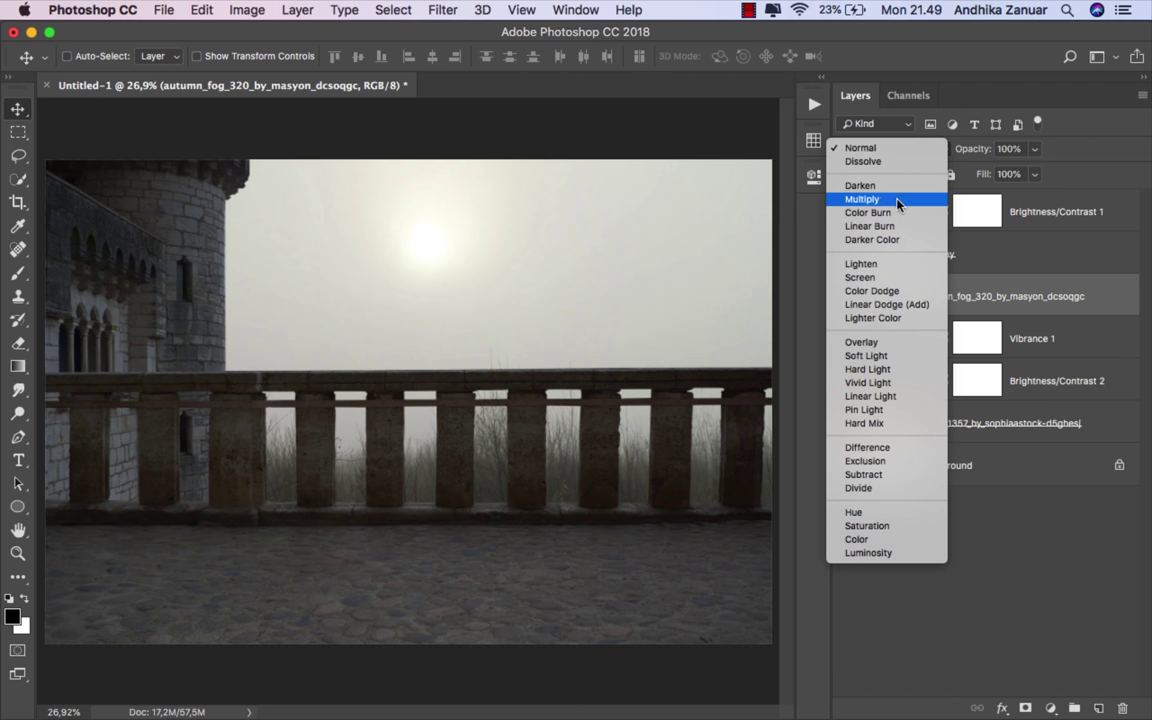
pyautogui.click(897, 200)
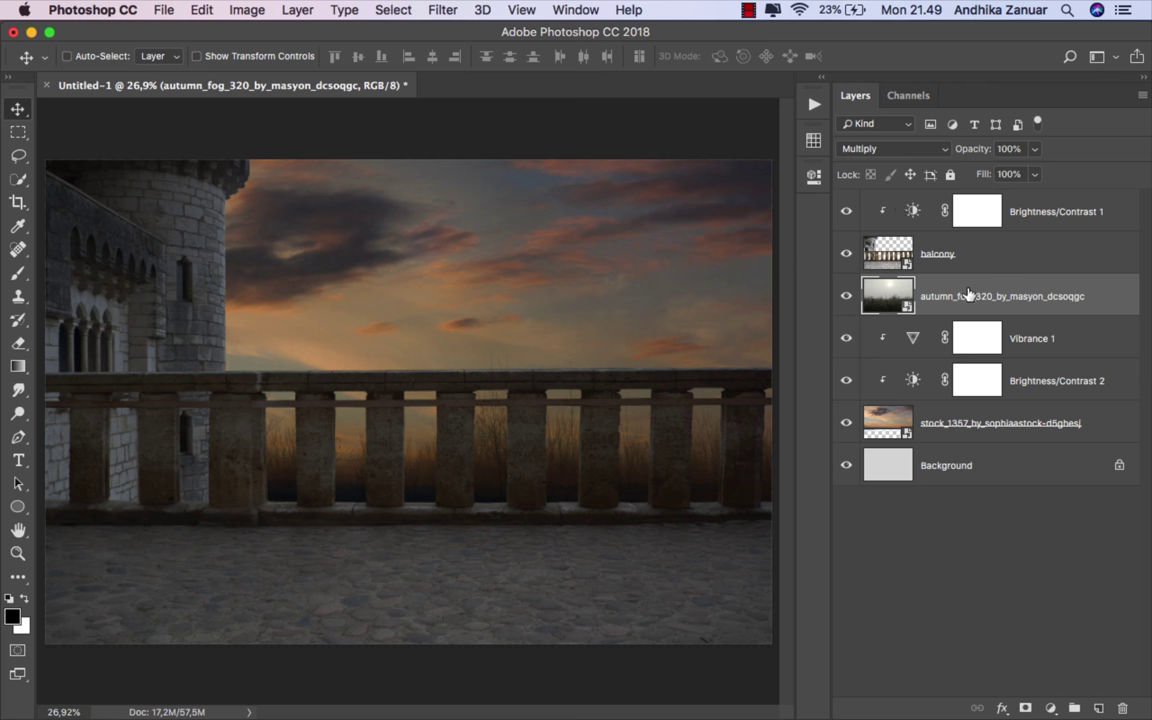
# Clip a Levels adjustment to the fog layer with input levels 23, 1.00 and 149.
pyautogui.click(1050, 708)
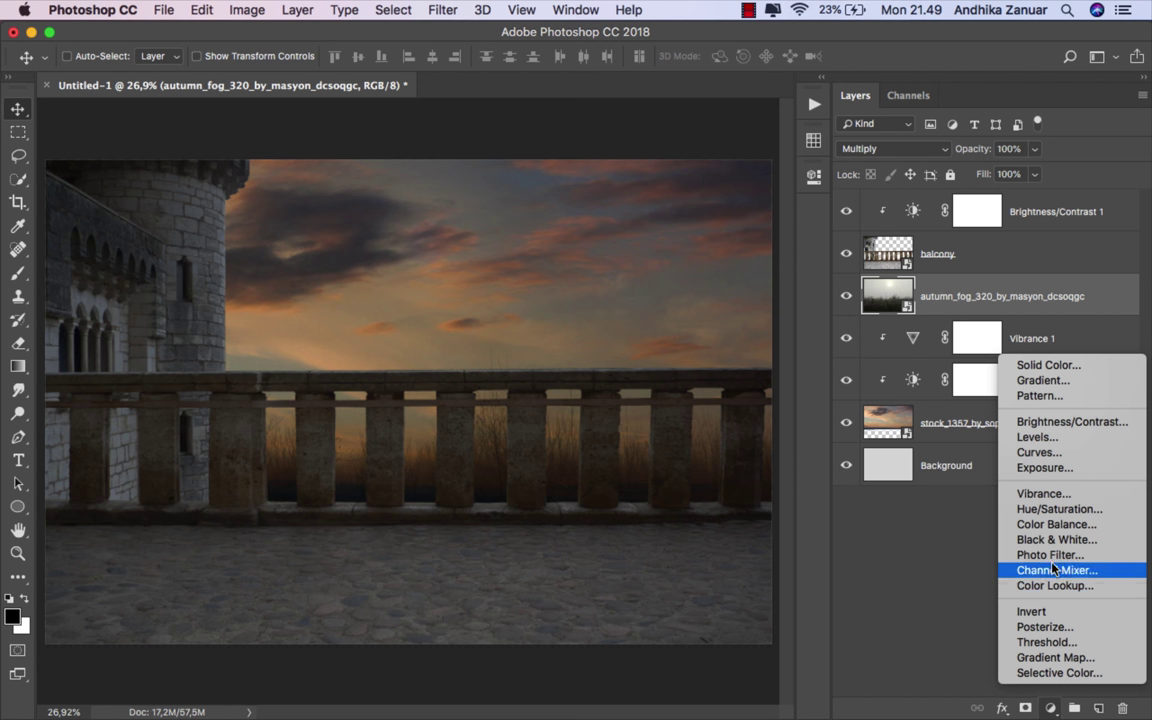
pyautogui.click(1058, 437)
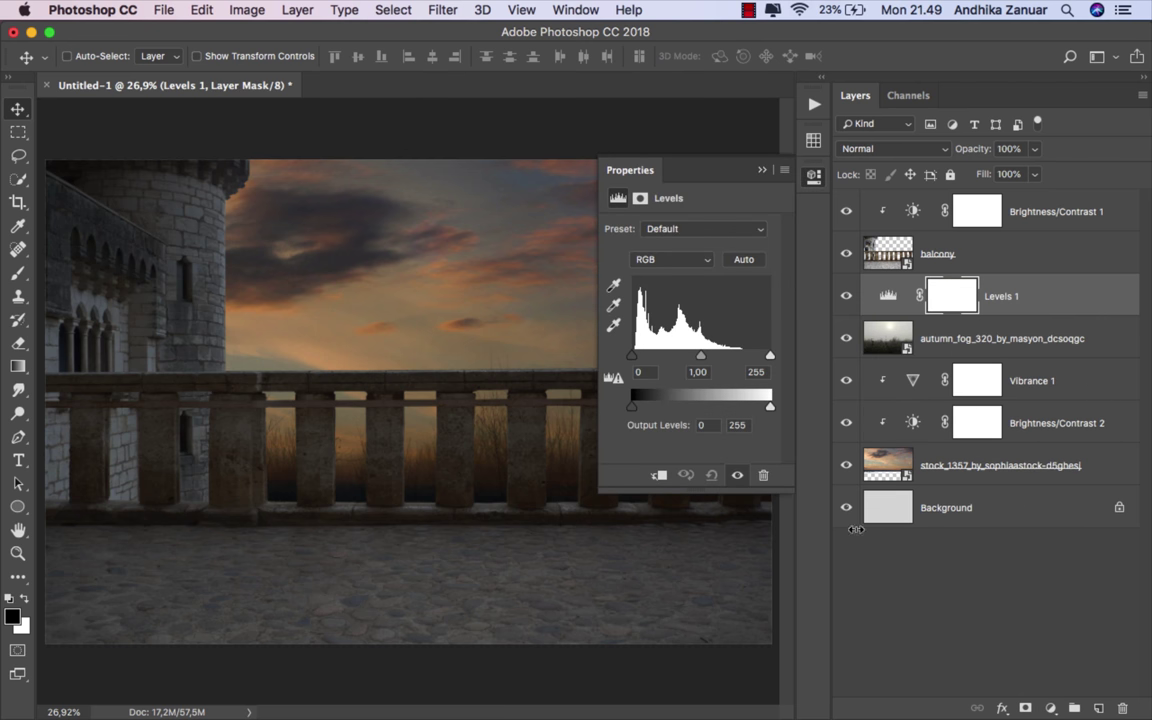
pyautogui.click(660, 476)
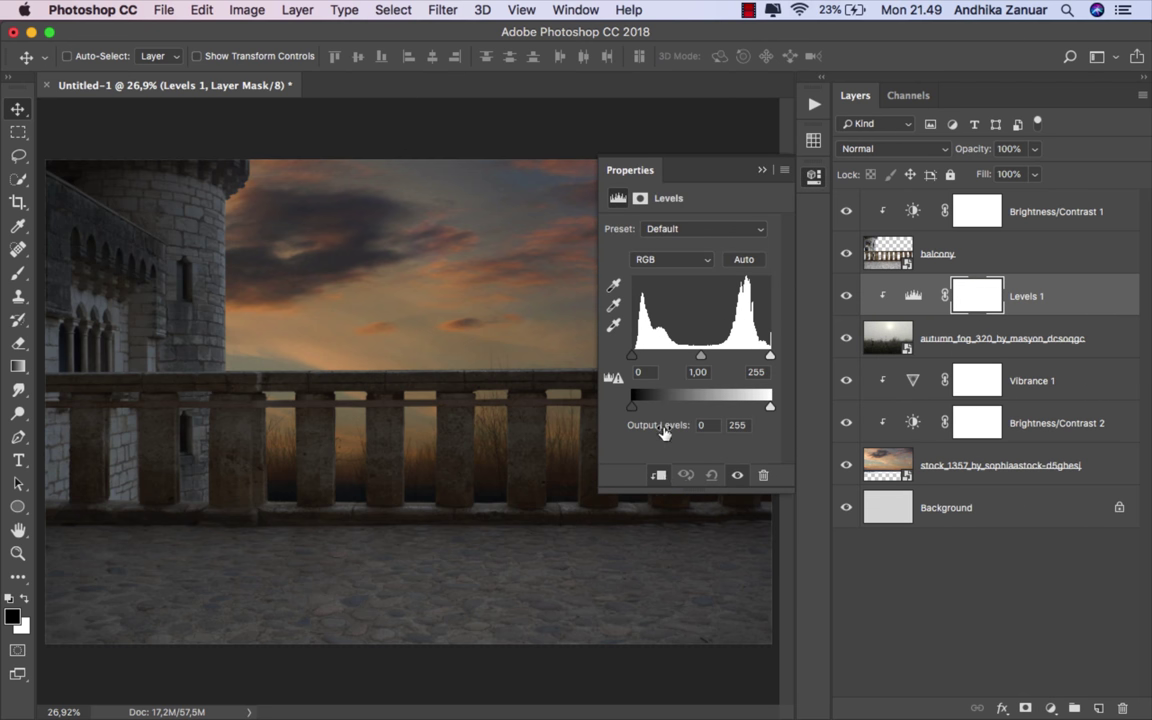
pyautogui.moveTo(632, 356); pyautogui.dragTo(642, 356)
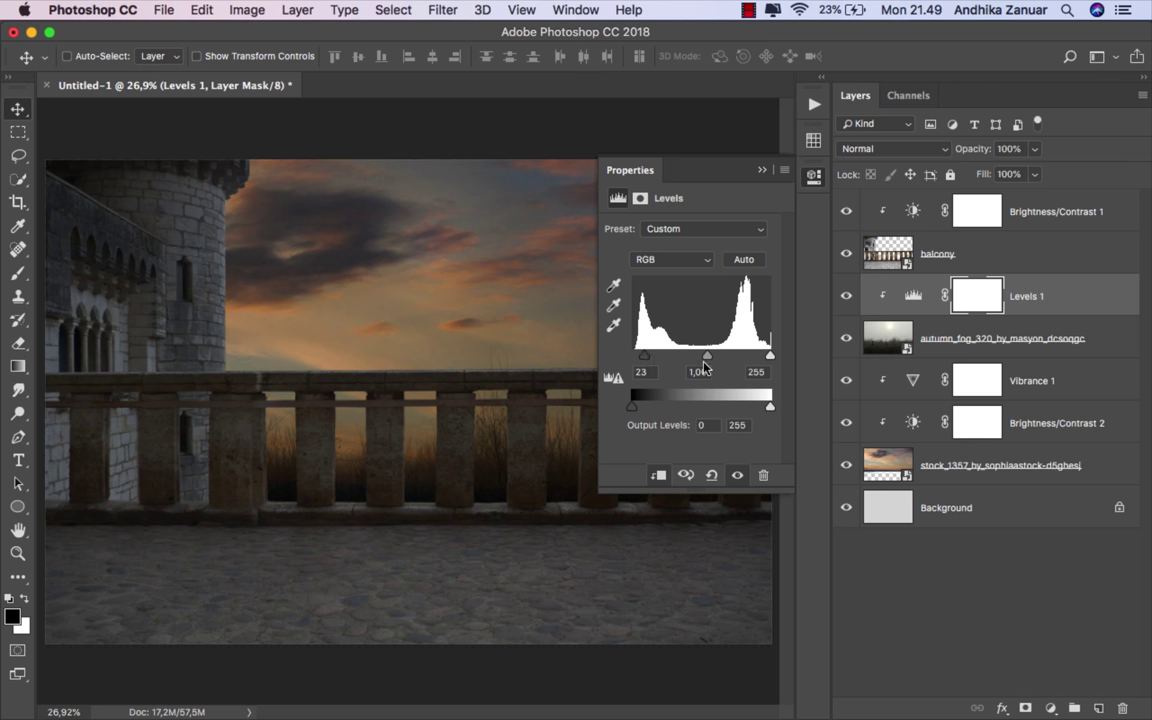
pyautogui.moveTo(770, 358); pyautogui.dragTo(712, 358)
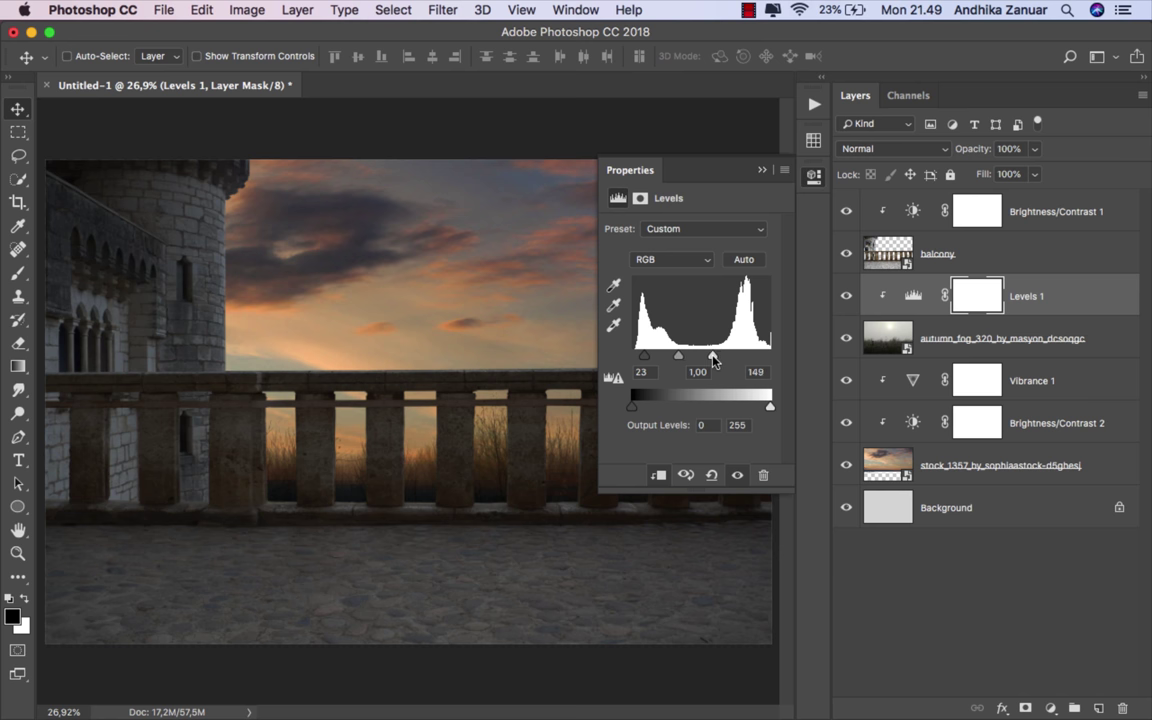
pyautogui.click(686, 155)
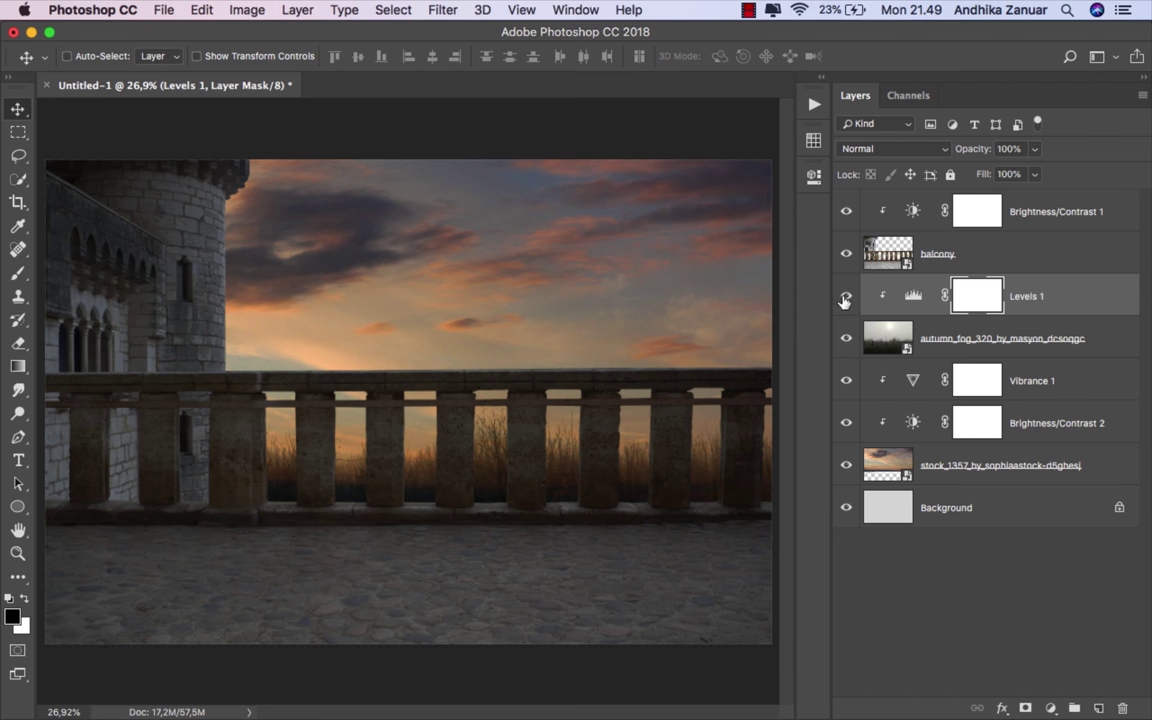
pyautogui.click(845, 298)
pyautogui.click(845, 298)
pyautogui.click(933, 282)
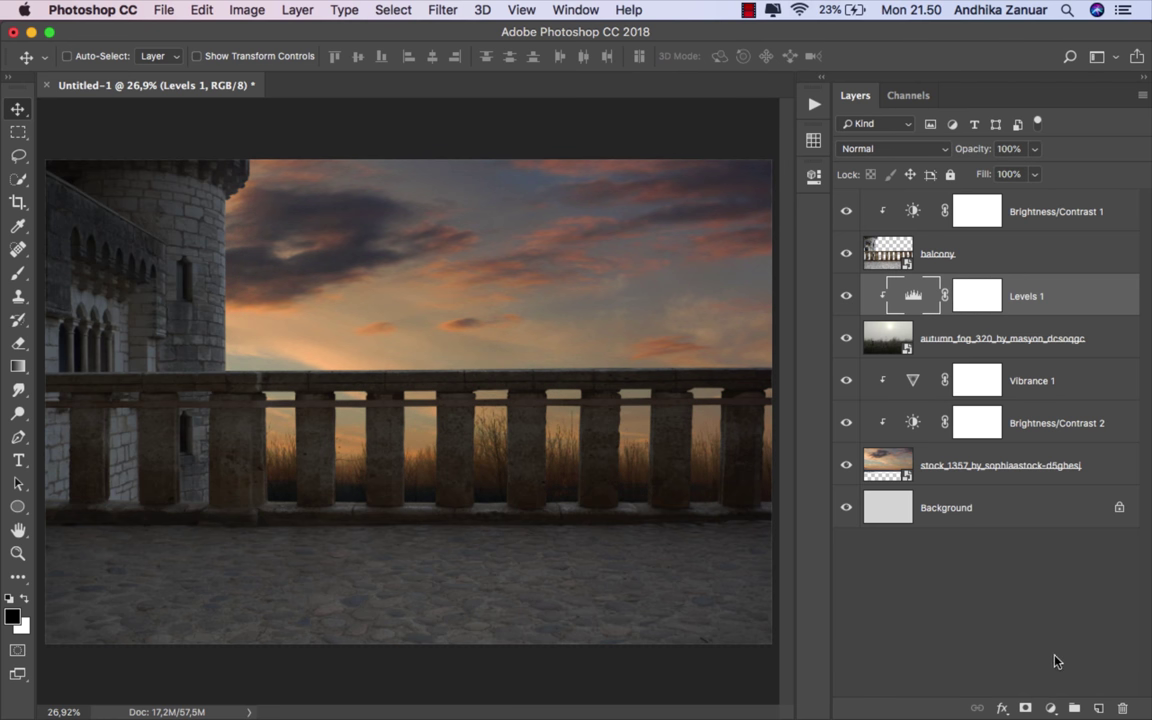
# Clip a Hue/Saturation adjustment with Hue -180 to the fog layer, then select Brightness/Contrast 1.
pyautogui.click(1050, 708)
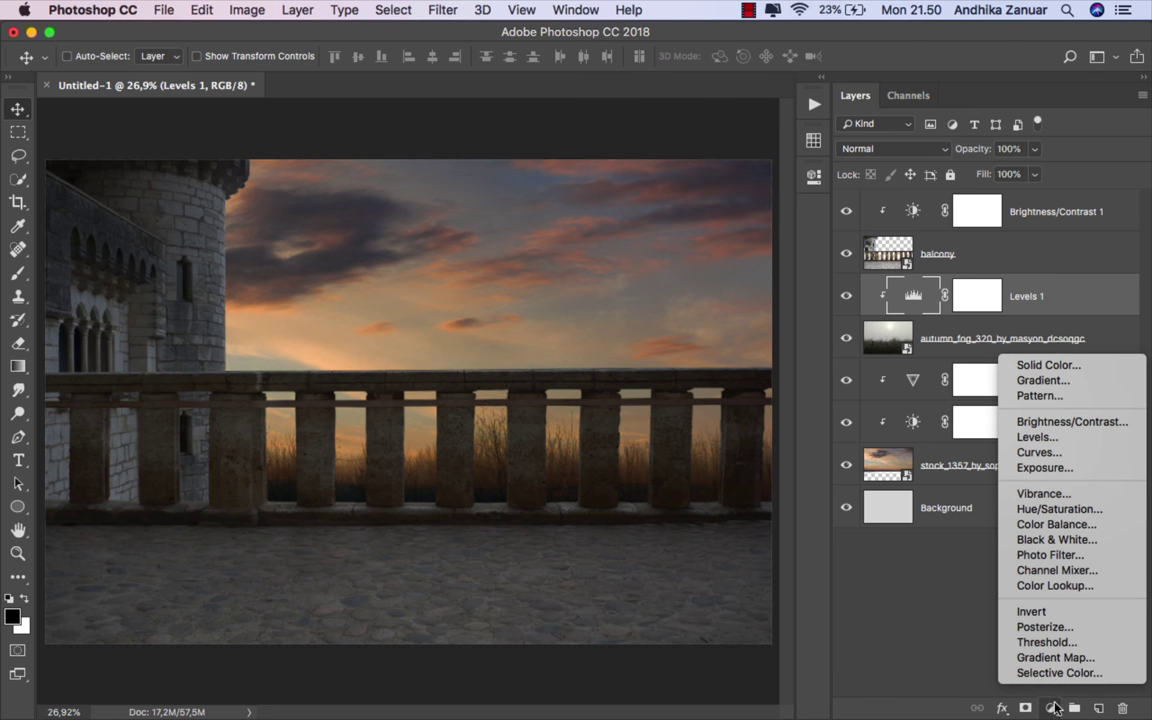
pyautogui.click(1060, 509)
pyautogui.click(658, 476)
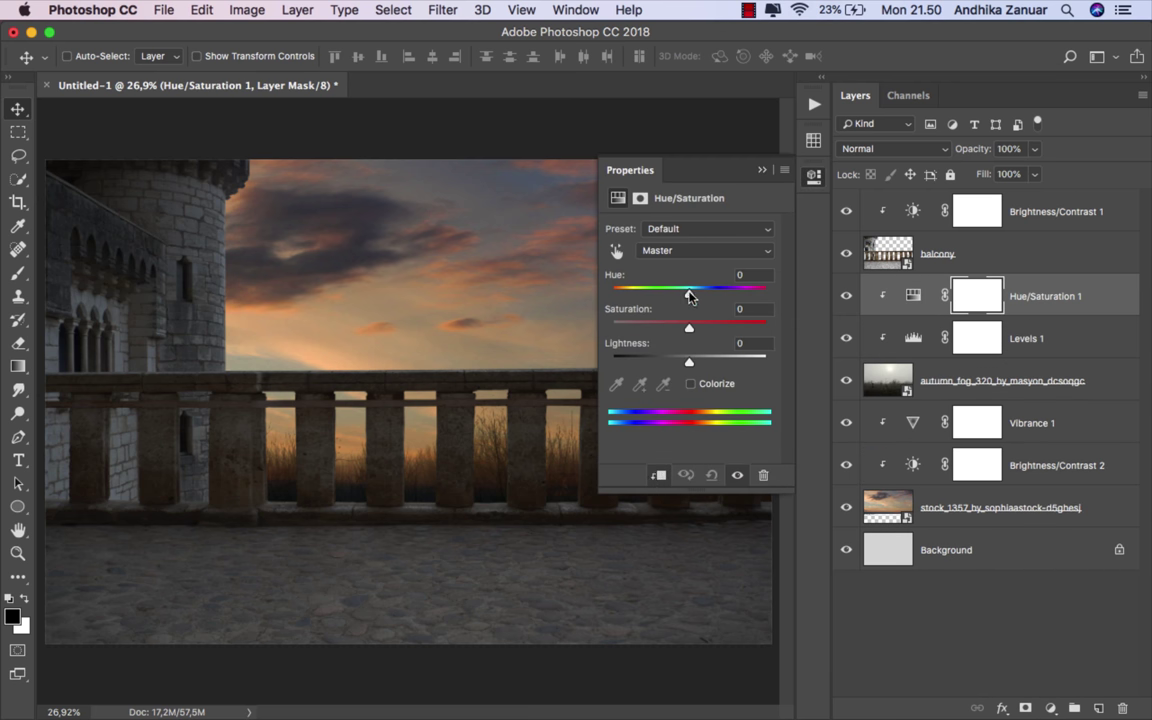
pyautogui.moveTo(689, 295); pyautogui.dragTo(611, 293)
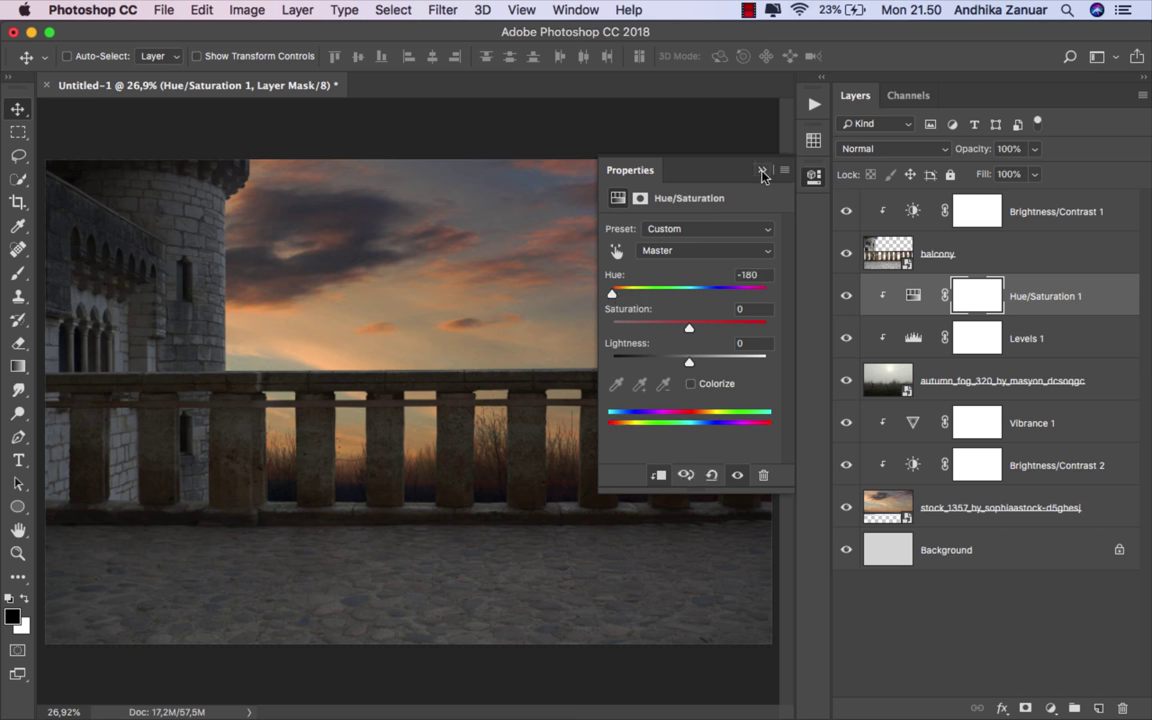
pyautogui.click(762, 170)
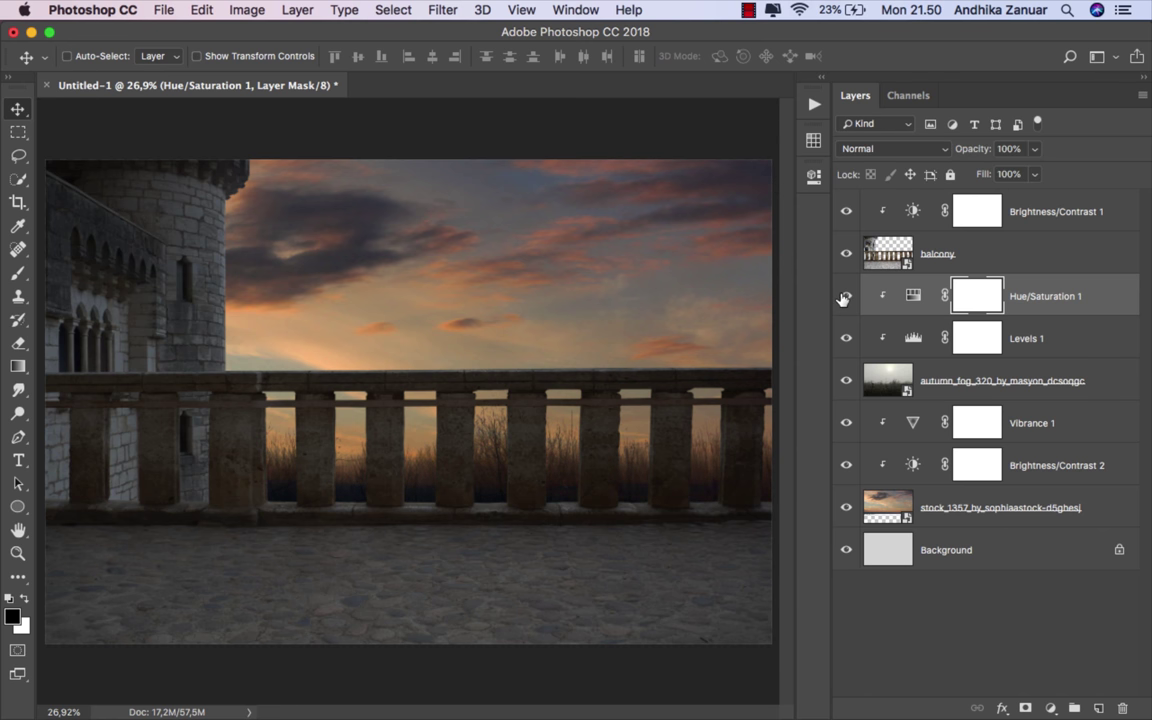
pyautogui.click(1036, 300)
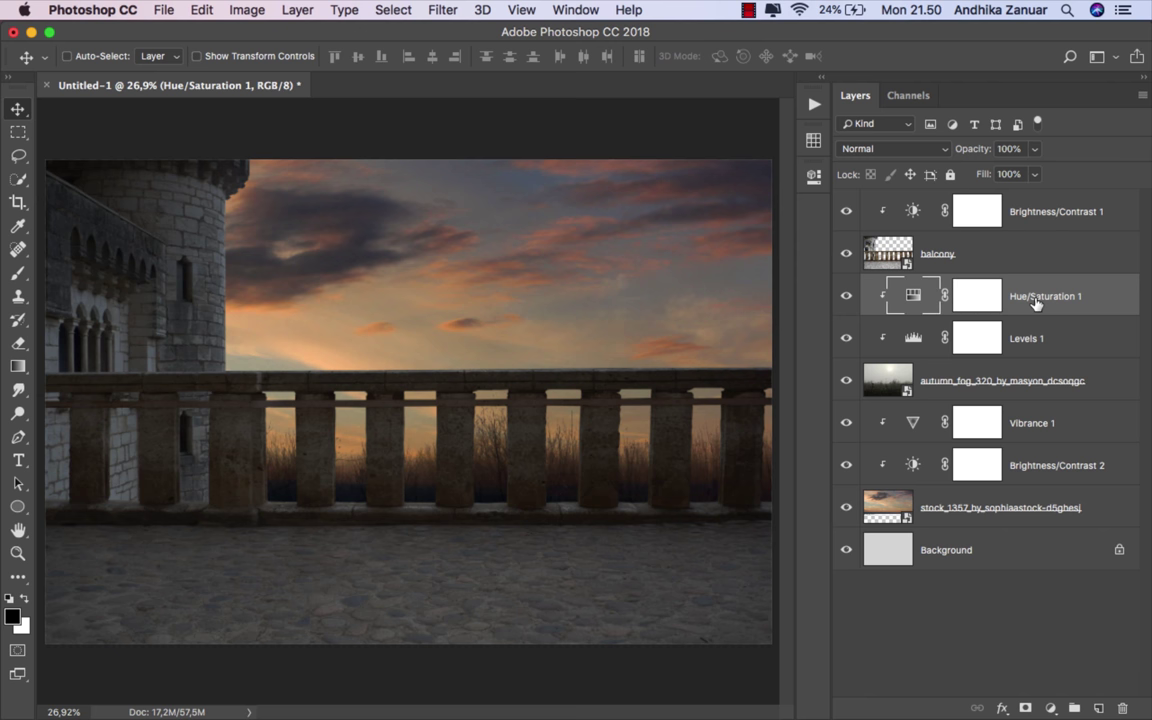
pyautogui.click(1030, 212)
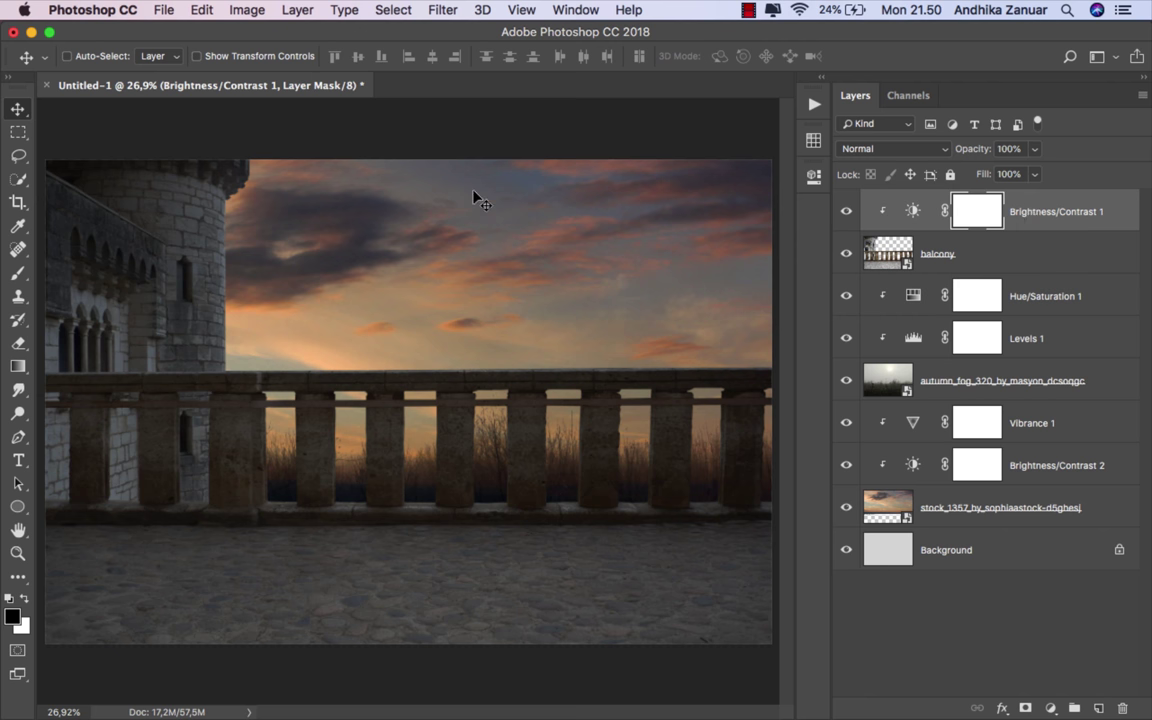
# Place the victorian_dress_full_train_by_magikstock image into the composite as an embedded layer.
pyautogui.click(164, 12)
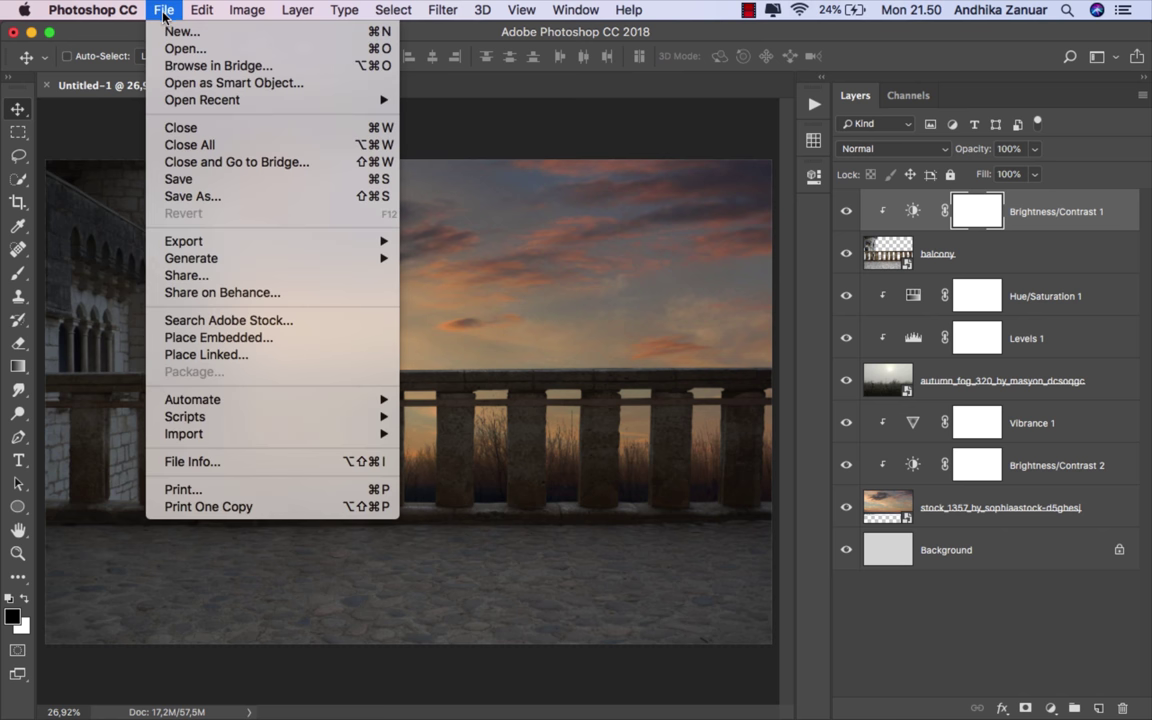
pyautogui.click(281, 345)
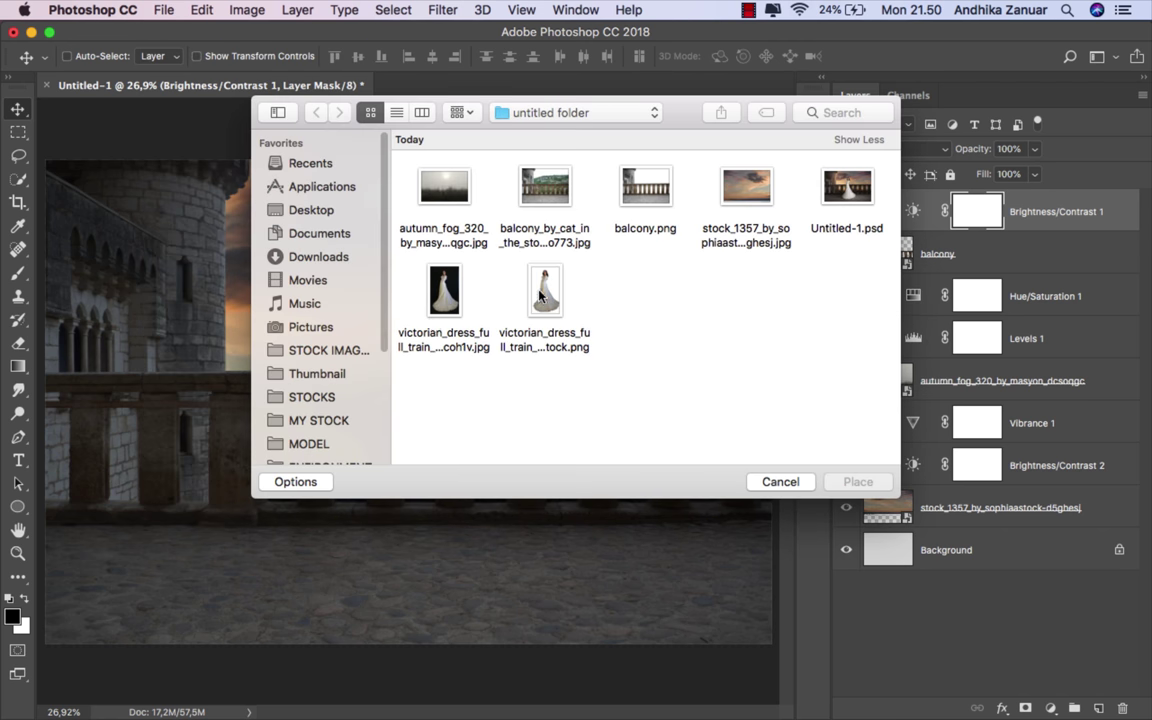
pyautogui.click(556, 301)
pyautogui.click(850, 481)
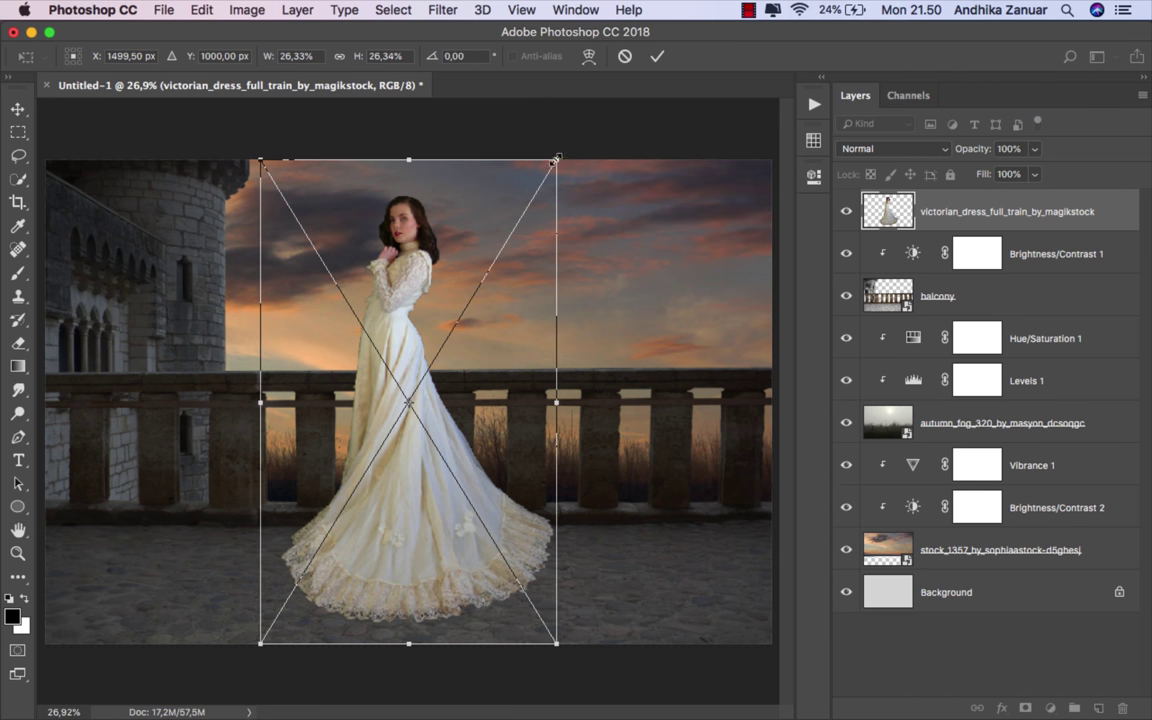
# Scale the placed woman down to about 19% and commit the size.
pyautogui.moveTo(556, 158); pyautogui.dragTo(539, 212)
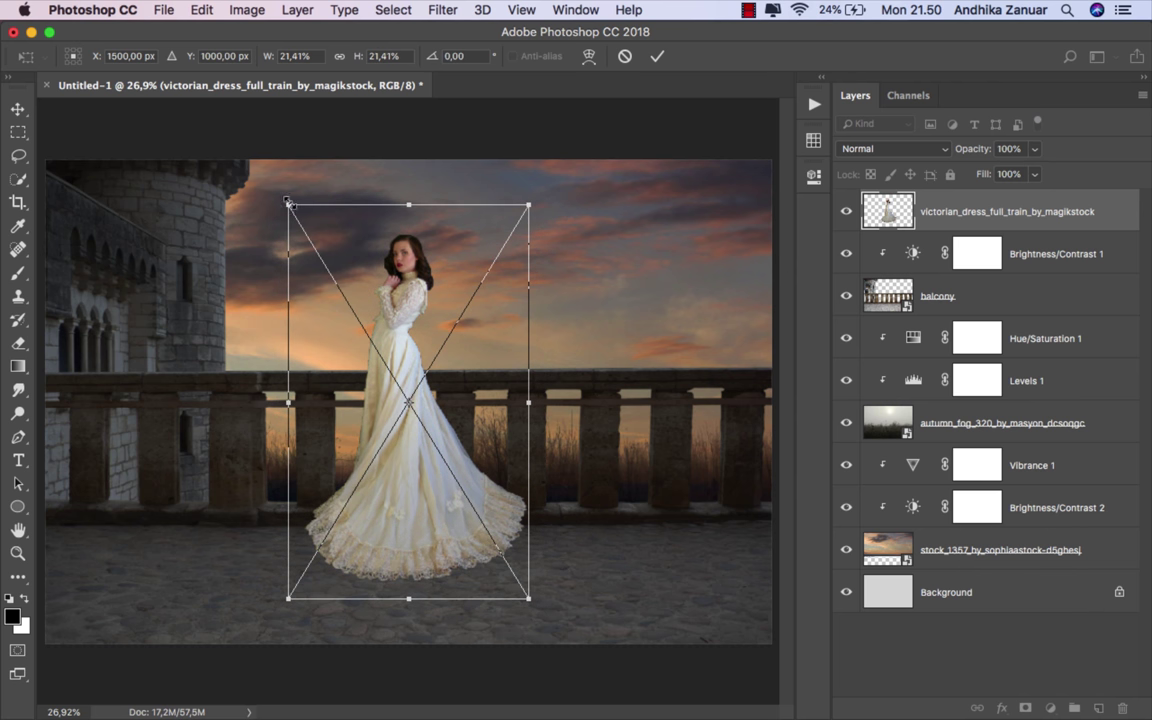
pyautogui.moveTo(288, 203); pyautogui.dragTo(313, 245)
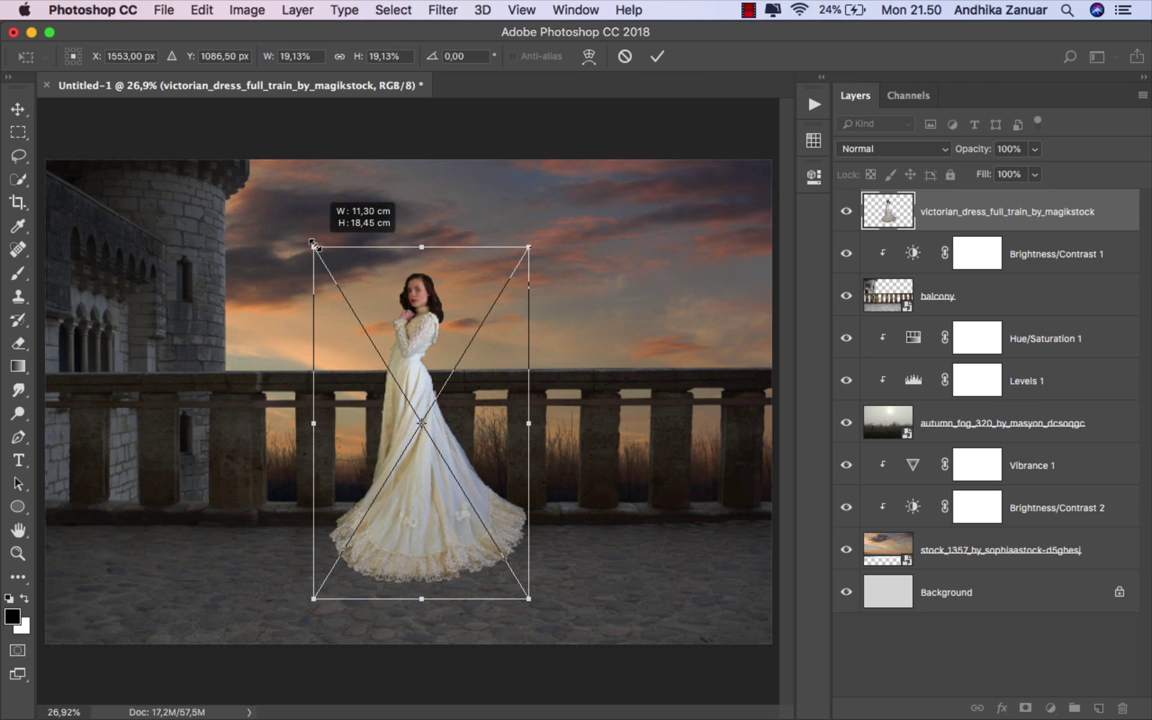
pyautogui.moveTo(313, 245); pyautogui.dragTo(315, 248)
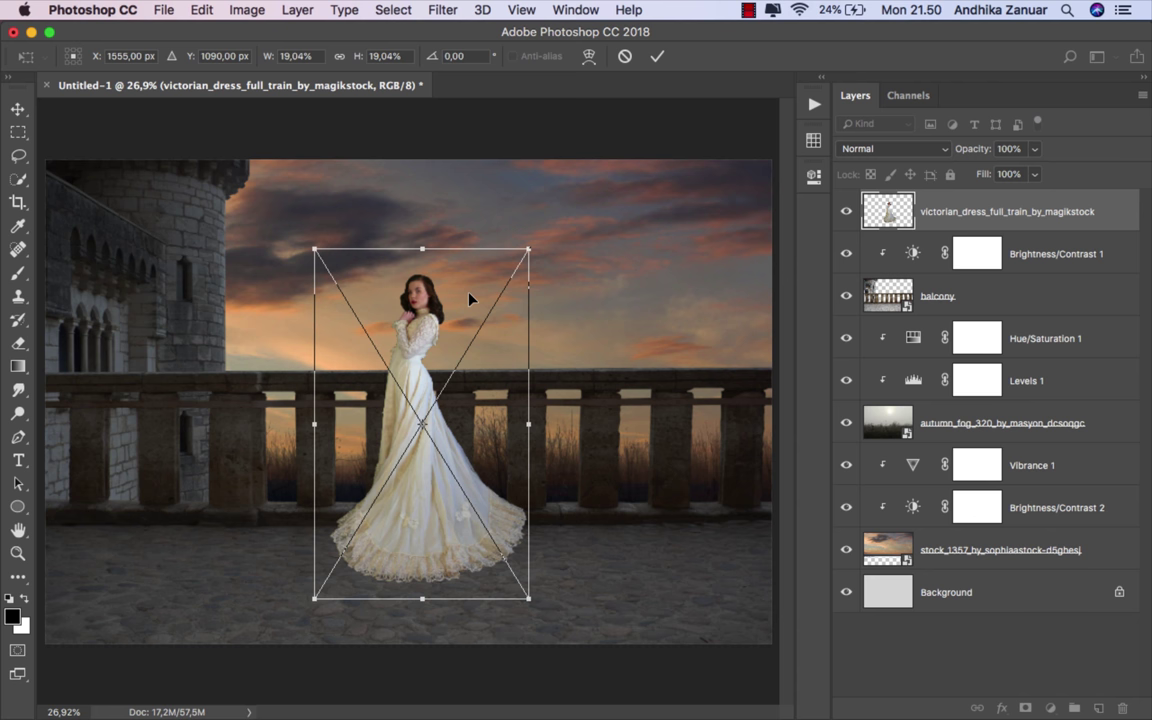
pyautogui.moveTo(528, 249); pyautogui.dragTo(536, 243)
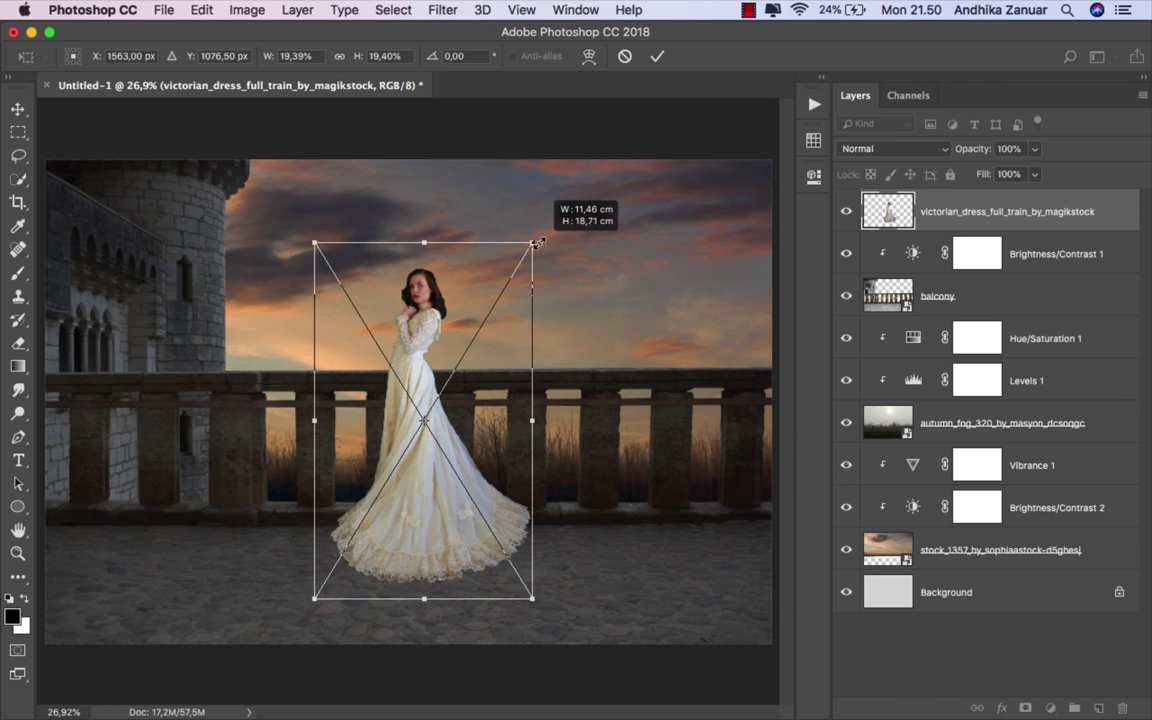
pyautogui.click(657, 56)
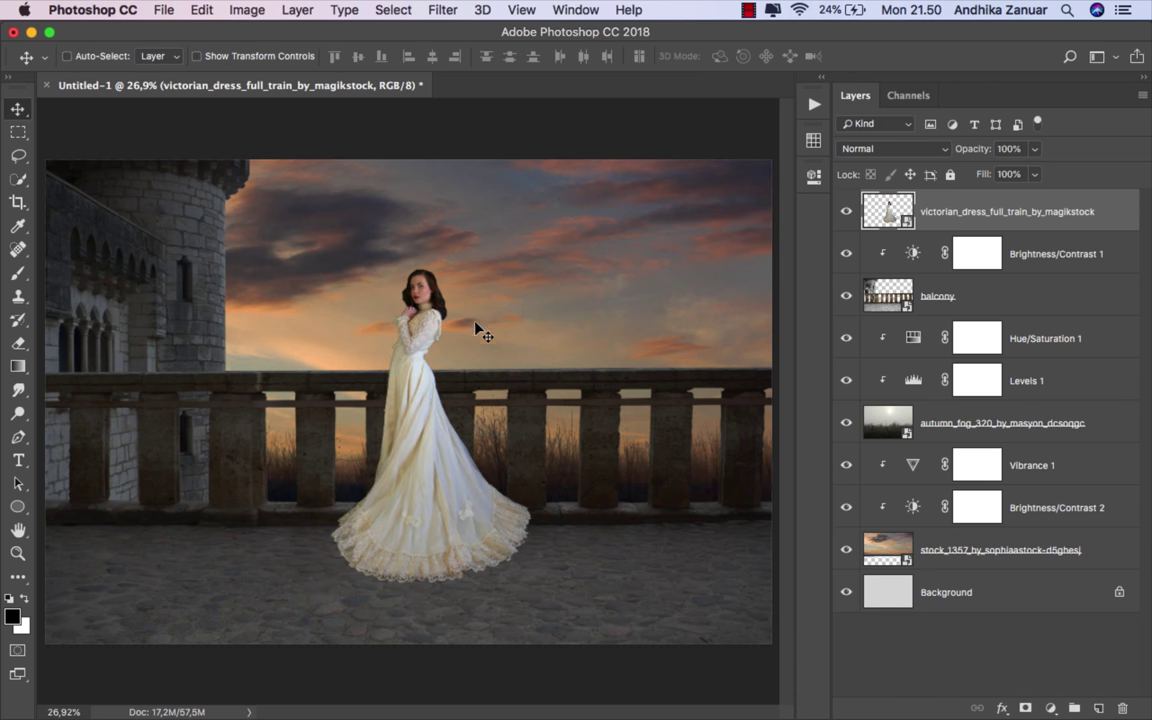
# Move the woman left along the balcony and enlarge her to about 21%.
pyautogui.moveTo(397, 372); pyautogui.dragTo(369, 369)
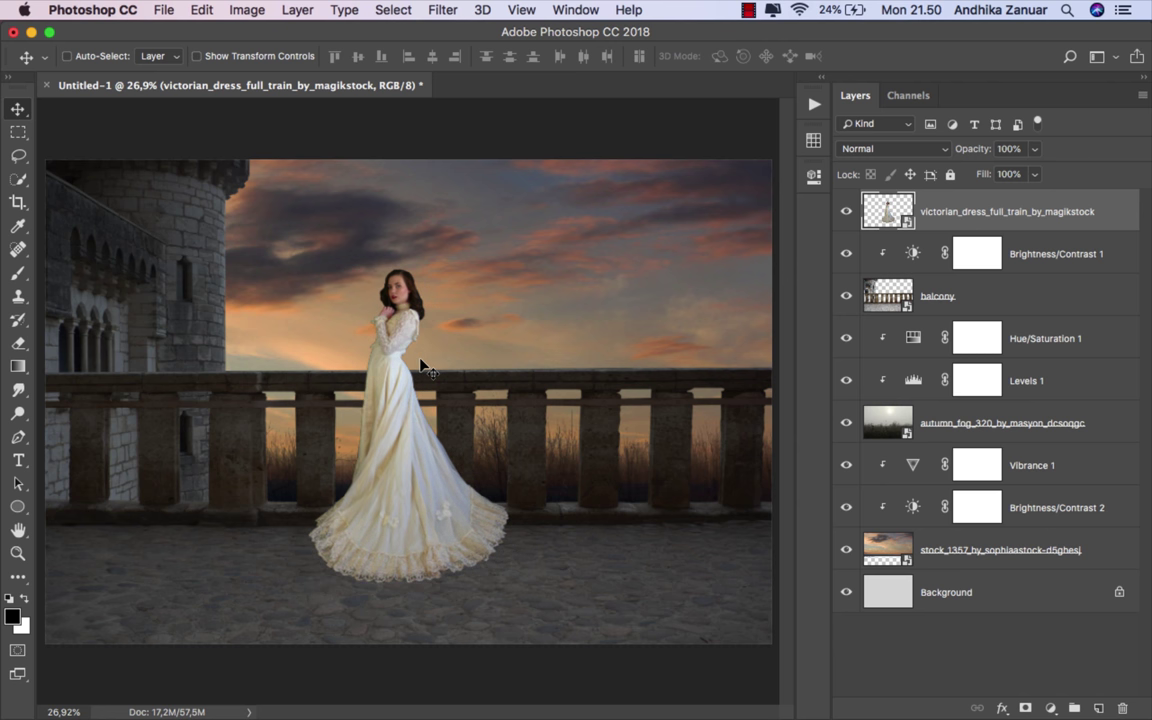
pyautogui.press('super+t')
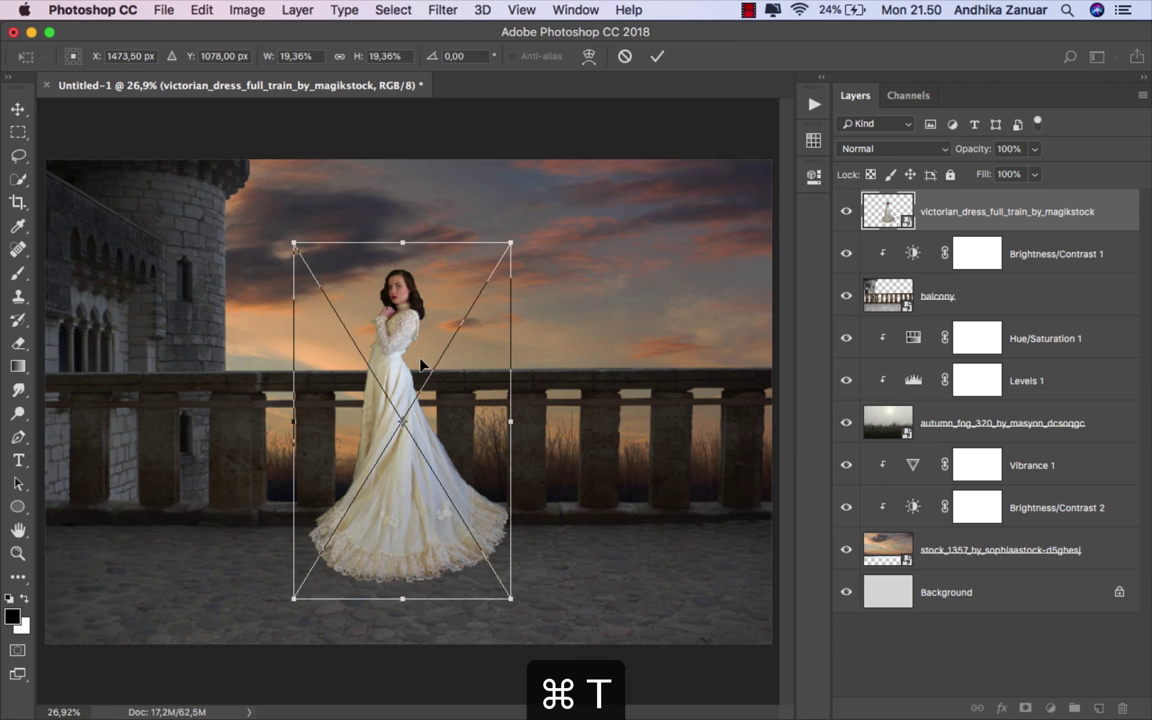
pyautogui.moveTo(510, 243); pyautogui.dragTo(522, 230)
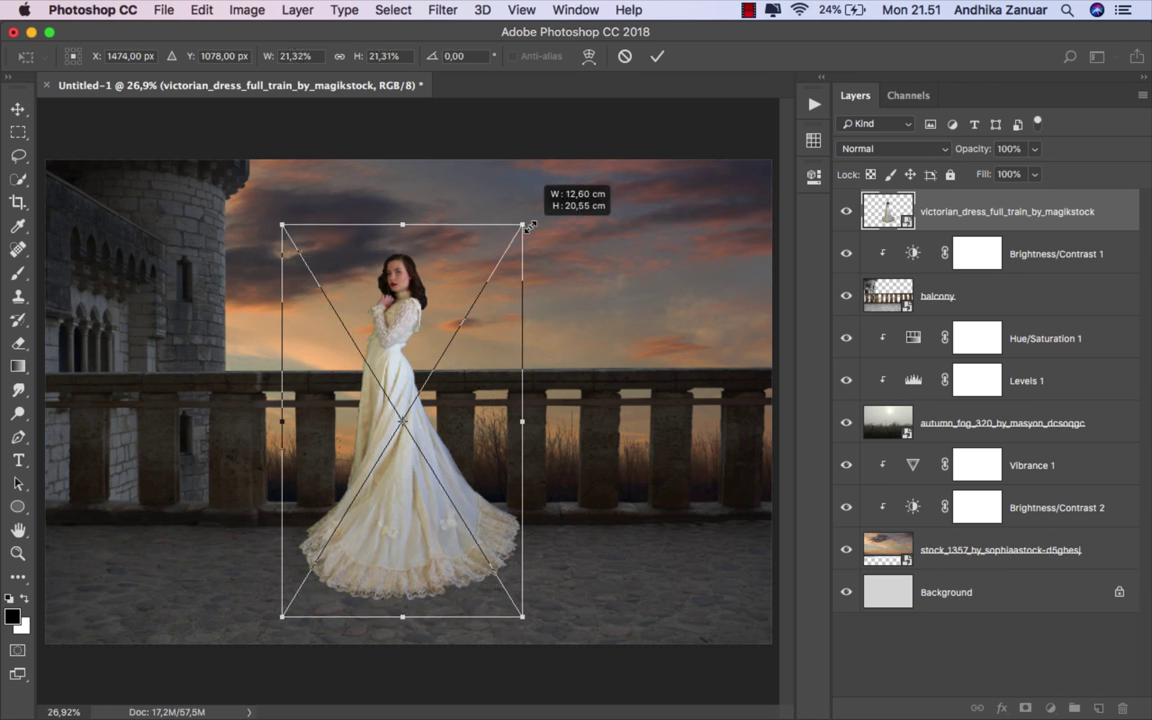
pyautogui.moveTo(521, 231)
pyautogui.mouseDown()
pyautogui.moveTo(540, 218)
pyautogui.moveTo(526, 228)
pyautogui.mouseUp()
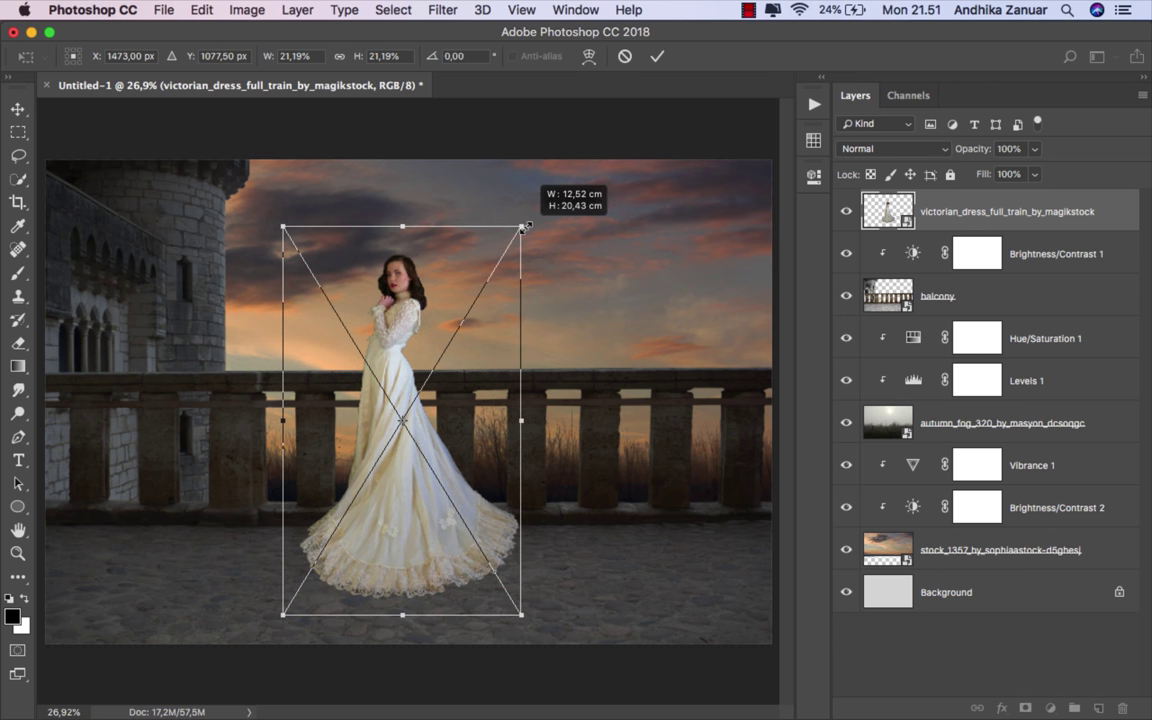
pyautogui.click(656, 56)
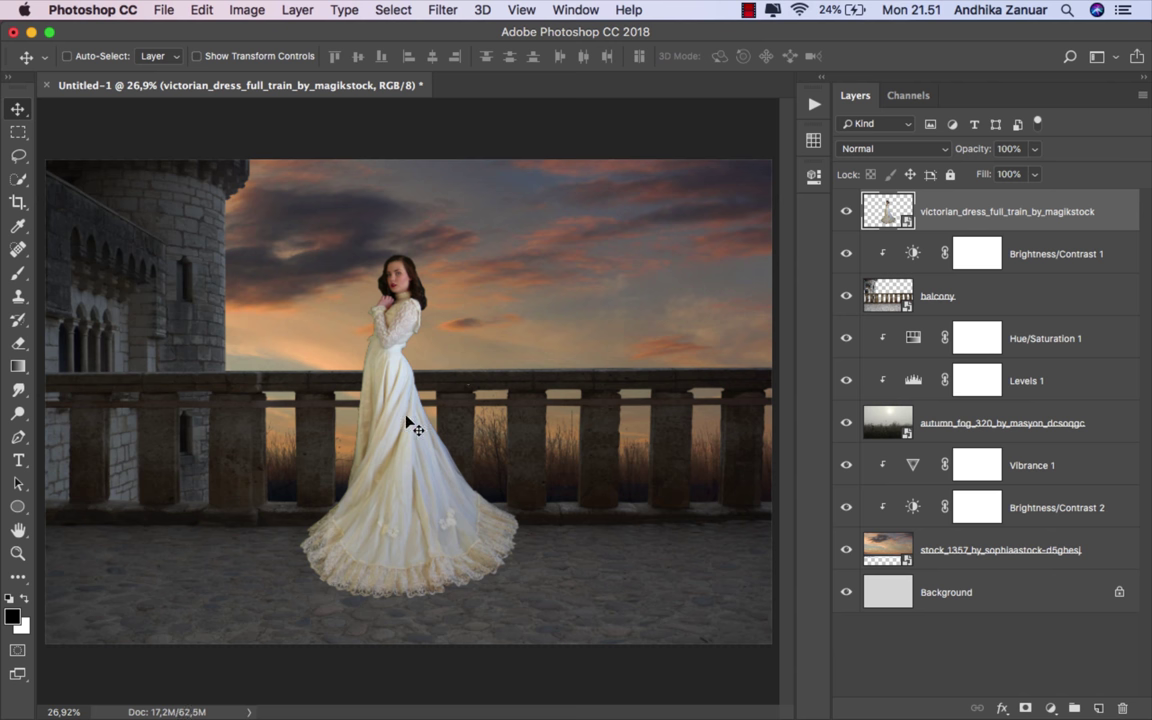
# Nudge the woman slightly lower on the floor, then zoom to inspect the dress edges.
pyautogui.press('Down')
pyautogui.press('Down')
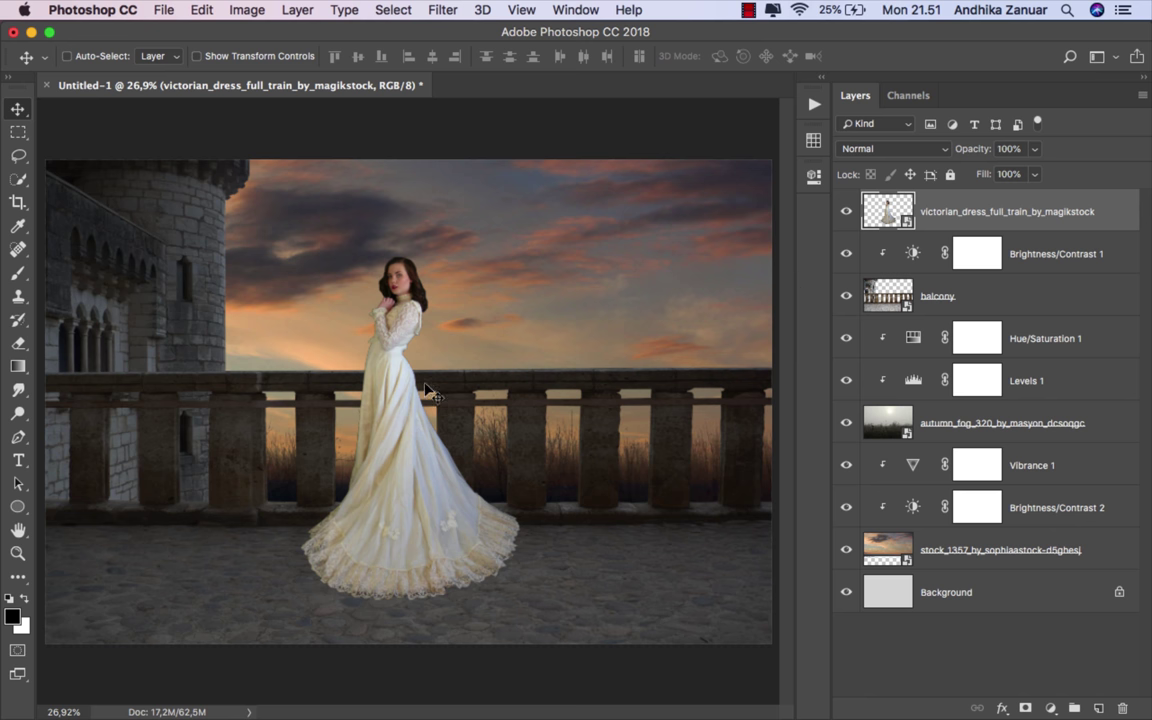
pyautogui.scroll(10, 360, 500)
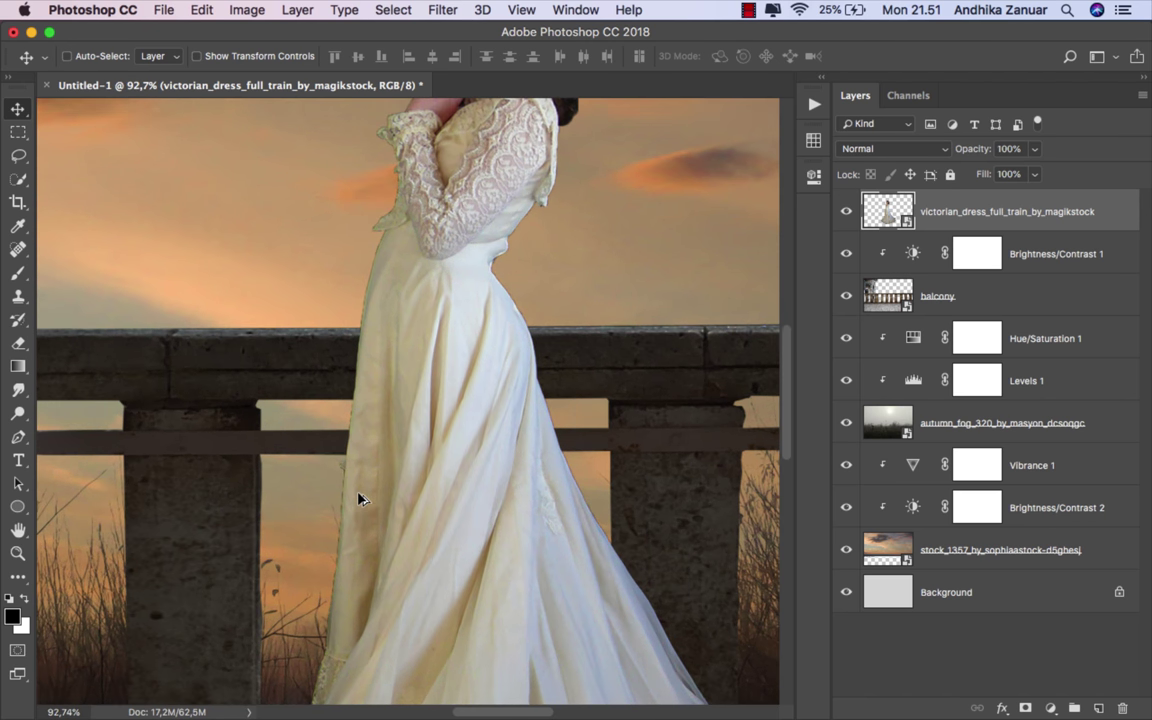
pyautogui.scroll(-5, 360, 497)
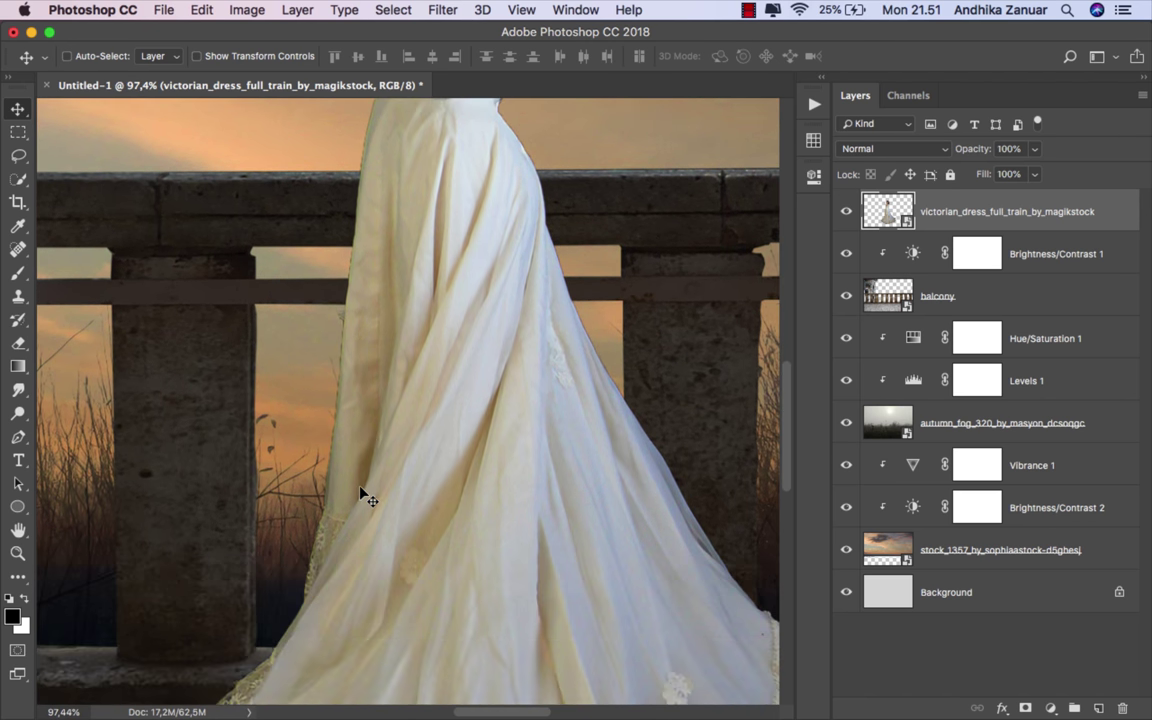
pyautogui.scroll(-5, 363, 493)
pyautogui.scroll(-2, 363, 493)
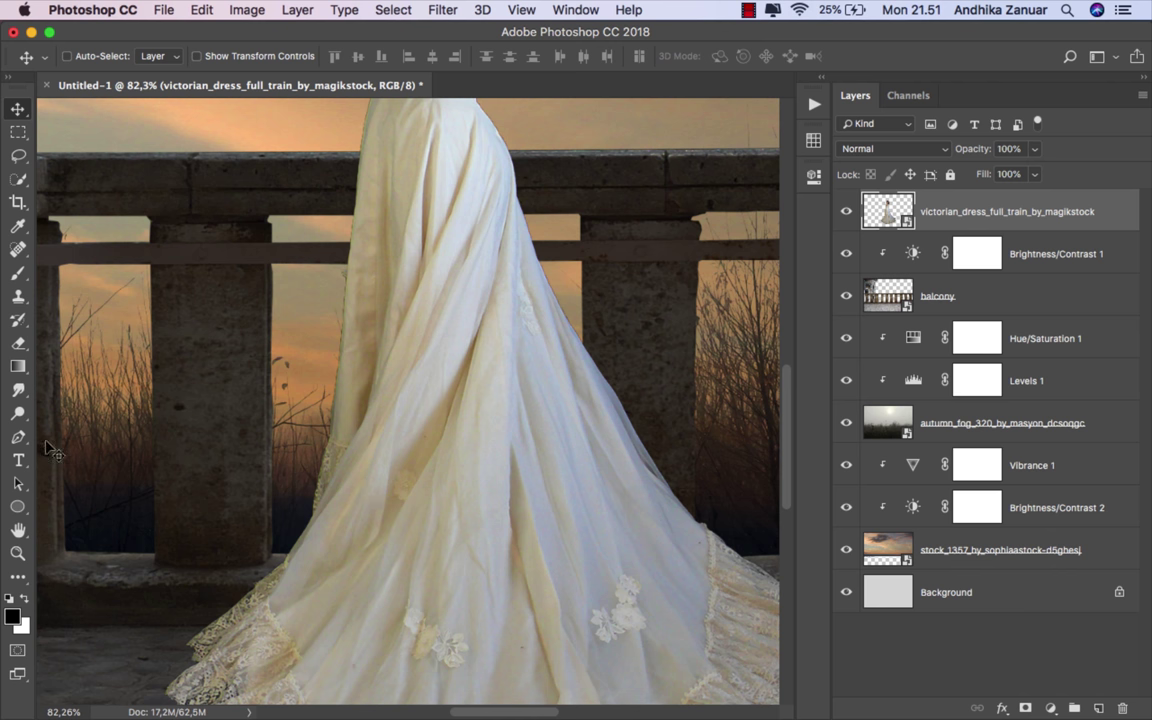
# Switch to the Eraser, rasterize the dress layer, and use a 15 px hard round brush.
pyautogui.click(19, 343)
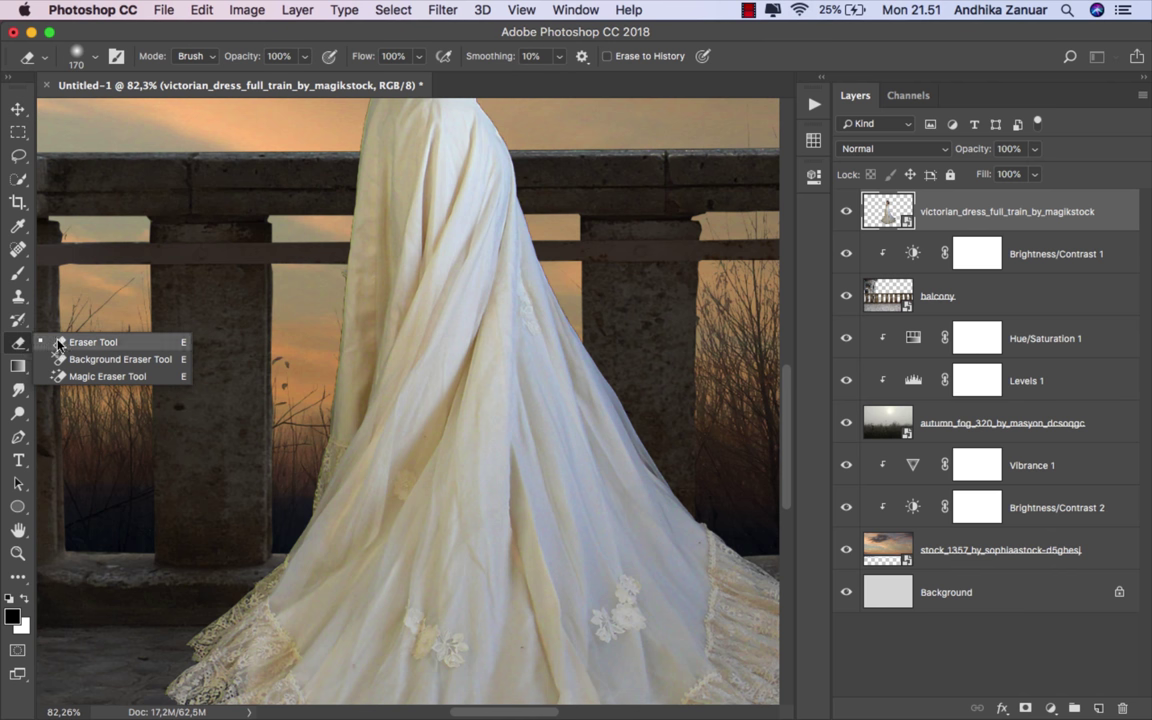
pyautogui.click(58, 343)
pyautogui.click(180, 358)
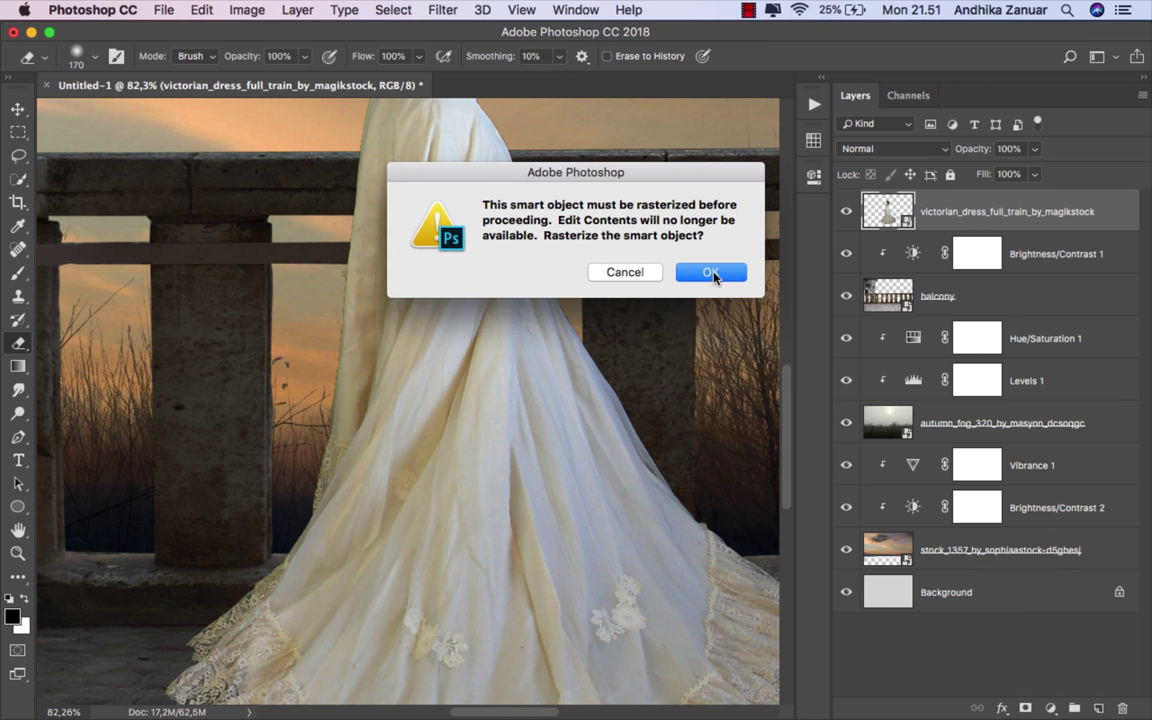
pyautogui.click(710, 273)
pyautogui.rightClick(463, 352)
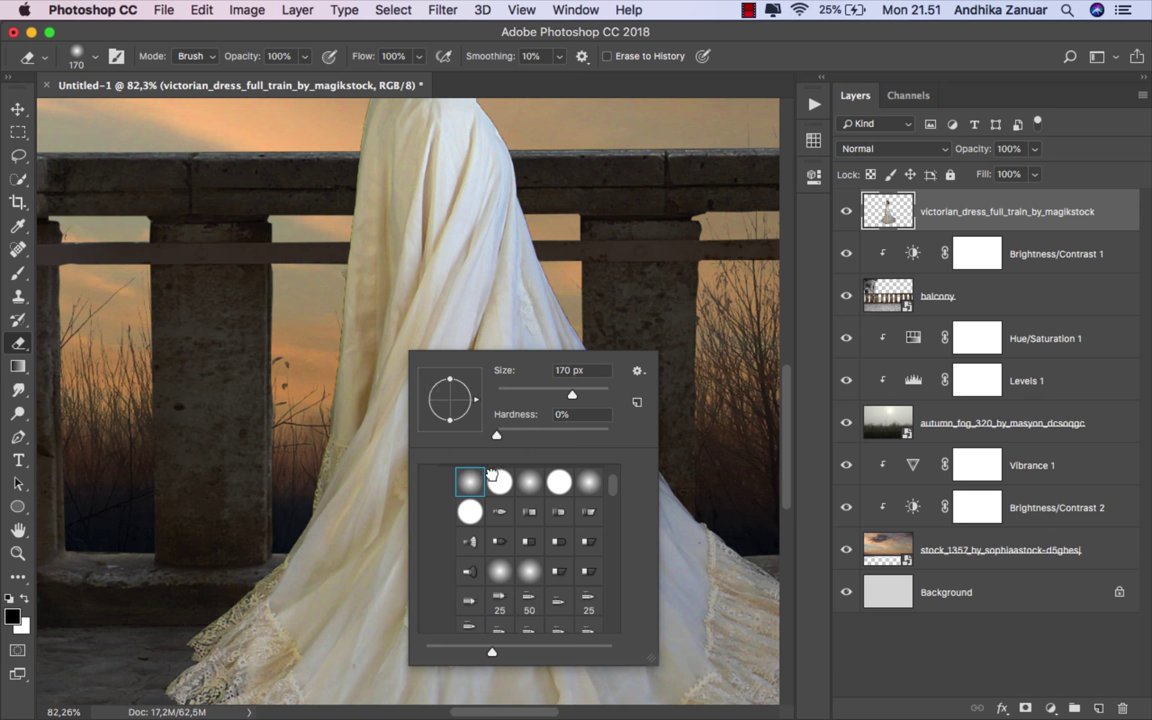
pyautogui.click(492, 478)
pyautogui.scroll(1, 285, 412)
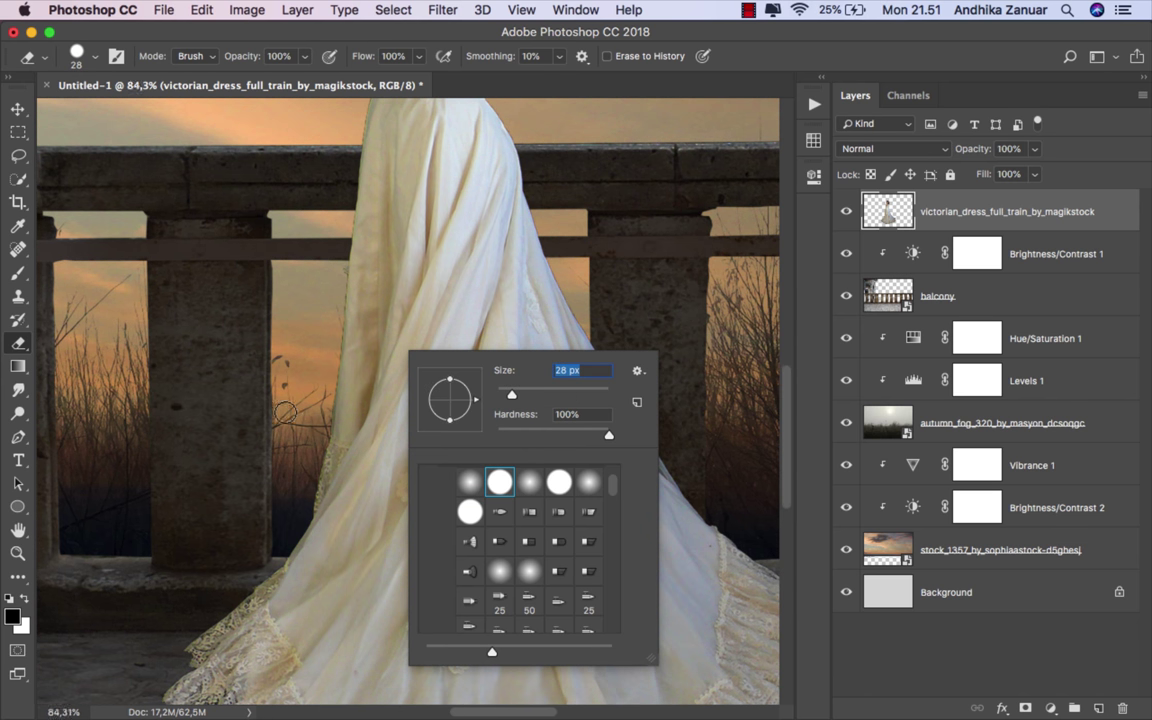
pyautogui.scroll(1, 300, 475)
pyautogui.scroll(1, 306, 470)
pyautogui.moveTo(306, 470); pyautogui.dragTo(300, 468)
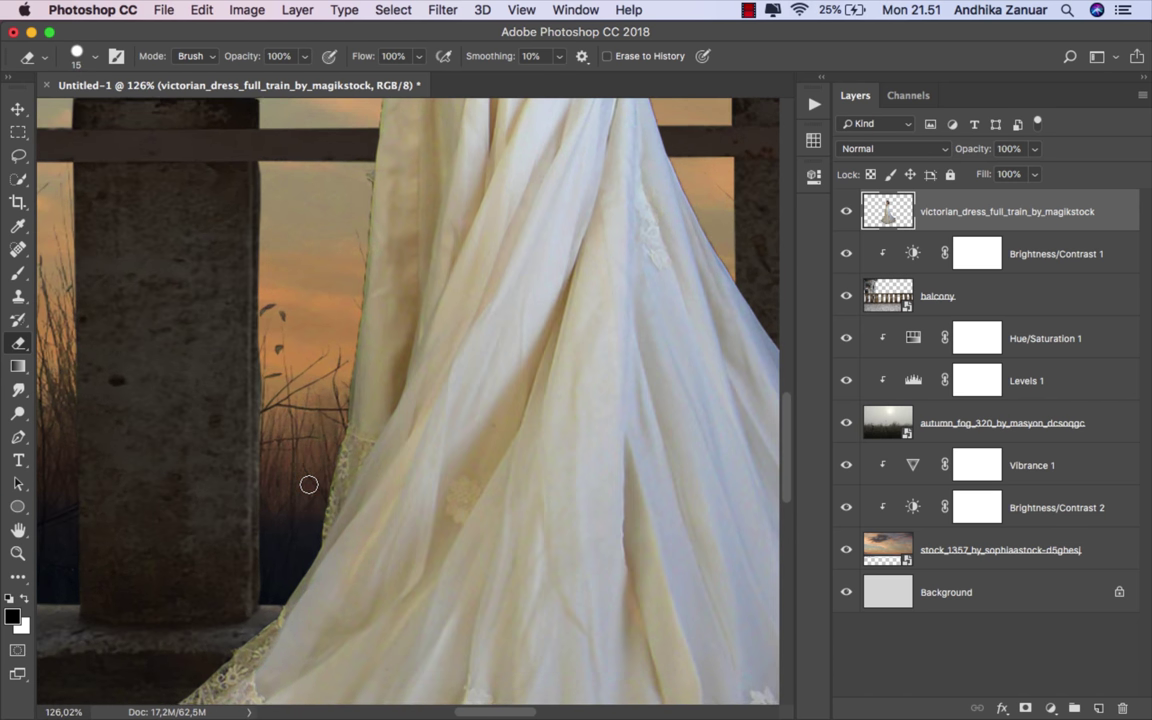
pyautogui.scroll(-3, 309, 485)
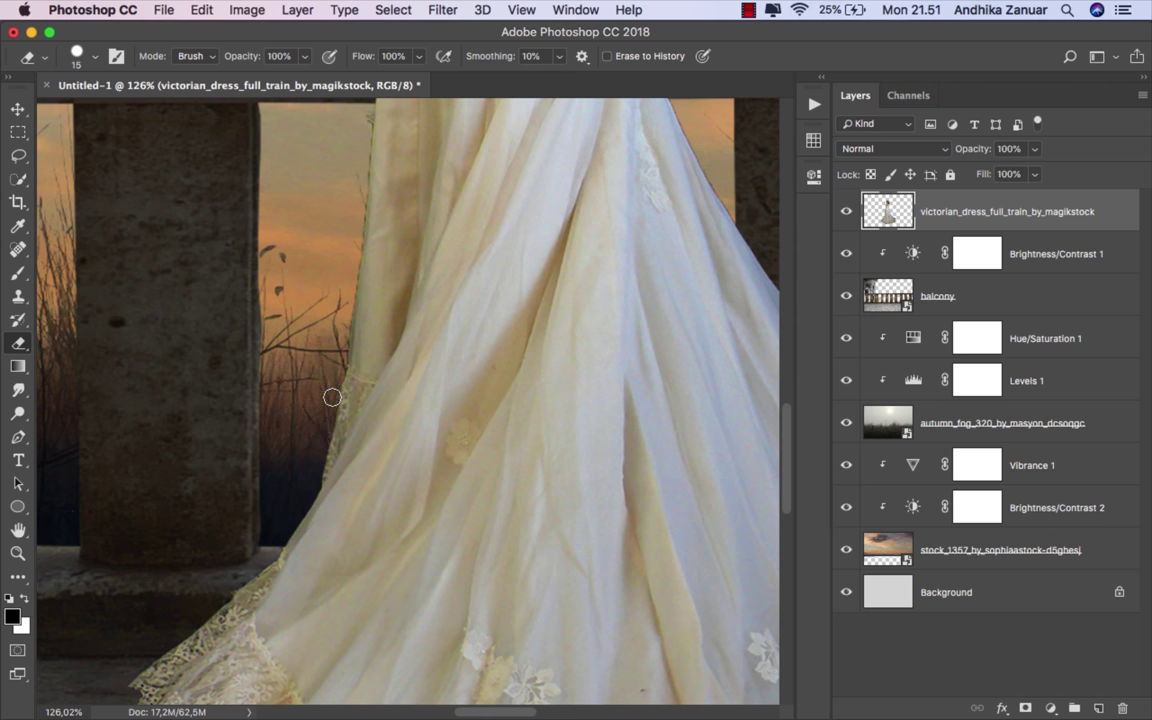
# Pan and zoom in on the bodice, railing and skirt's left edge.
pyautogui.moveTo(342, 290)
pyautogui.mouseDown()
pyautogui.moveTo(260, 406)
pyautogui.moveTo(292, 203)
pyautogui.mouseUp()
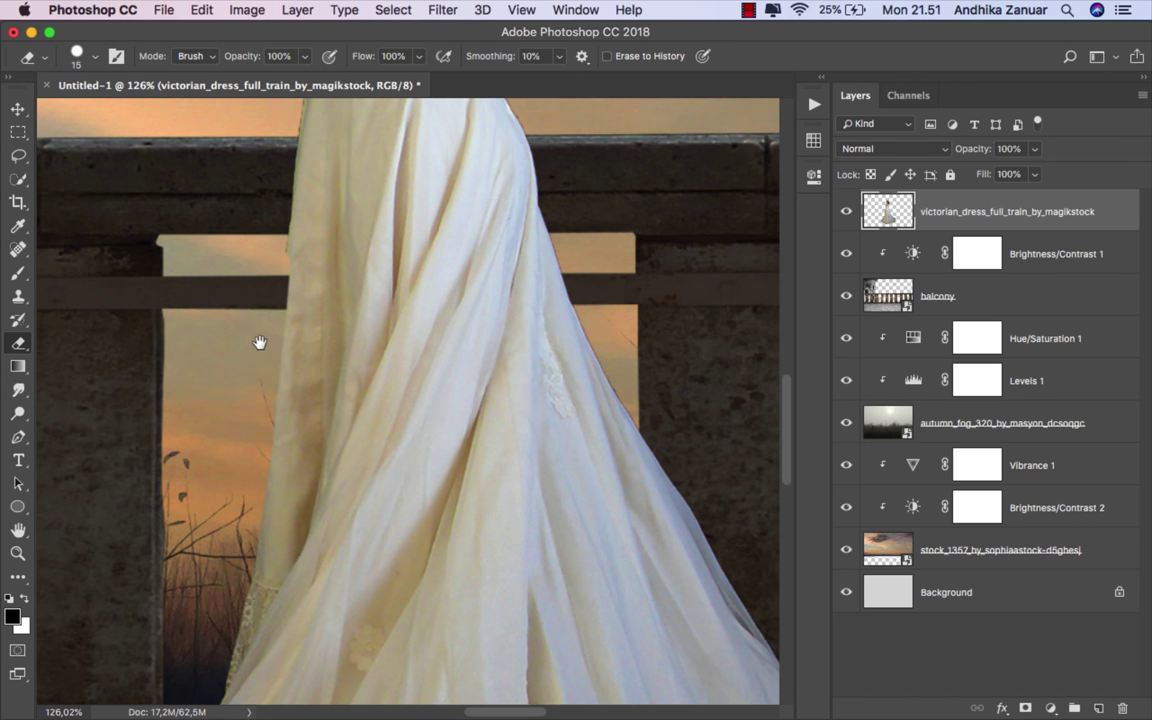
pyautogui.moveTo(292, 203)
pyautogui.mouseDown()
pyautogui.moveTo(237, 452)
pyautogui.moveTo(270, 252)
pyautogui.mouseUp()
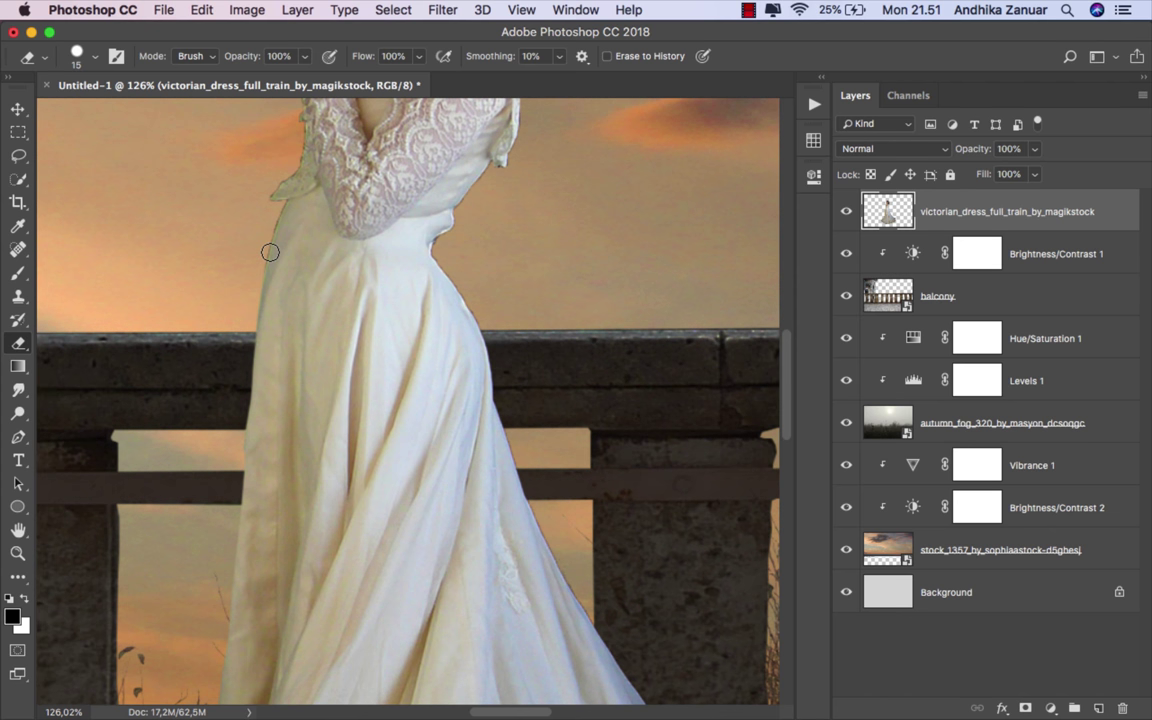
pyautogui.scroll(3, 260, 275)
pyautogui.scroll(3, 252, 386)
pyautogui.scroll(3, 283, 458)
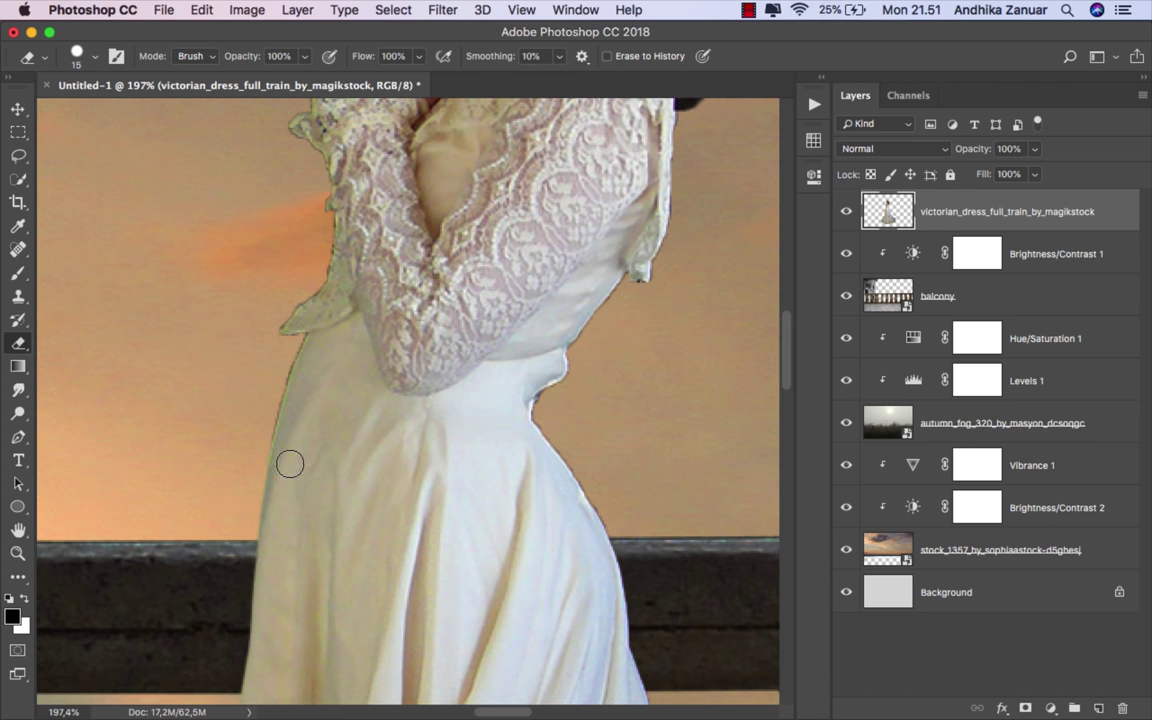
# Erase fringe along the dress's left edge and lace sleeve with an 8 px eraser.
pyautogui.press('[')
pyautogui.press('[')
pyautogui.press('[')
pyautogui.moveTo(270, 423)
pyautogui.mouseDown()
pyautogui.moveTo(297, 343)
pyautogui.moveTo(283, 314)
pyautogui.moveTo(316, 287)
pyautogui.moveTo(329, 237)
pyautogui.moveTo(325, 187)
pyautogui.mouseUp()
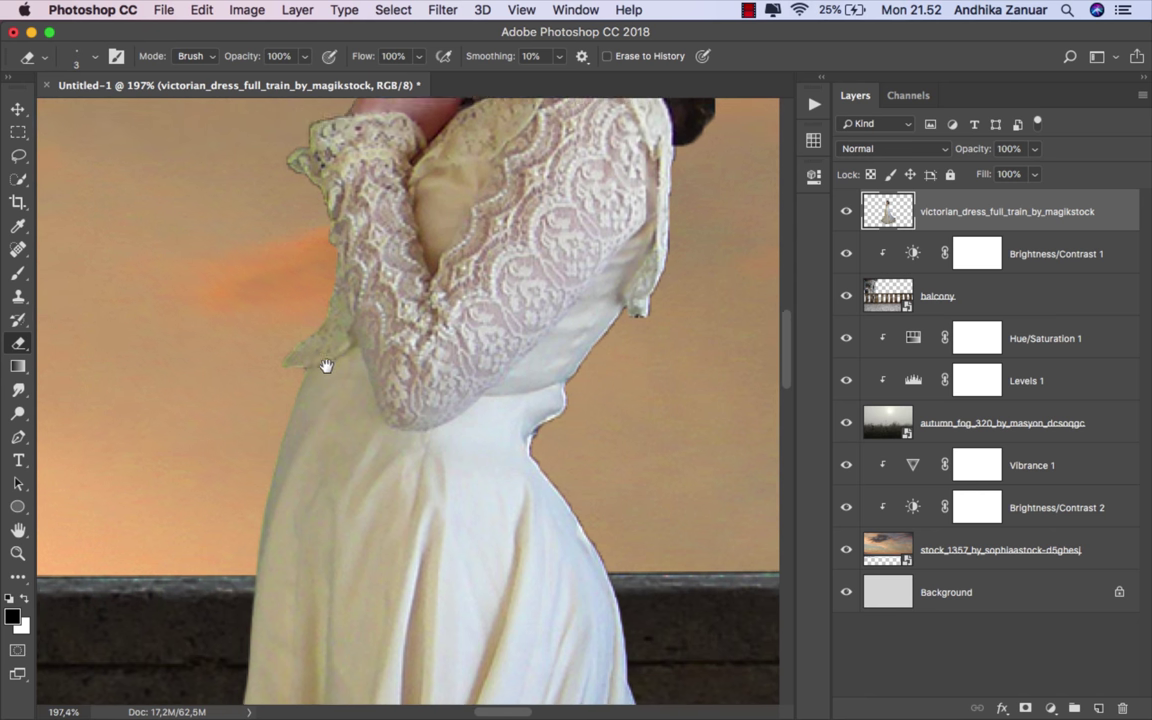
pyautogui.scroll(5, 326, 365)
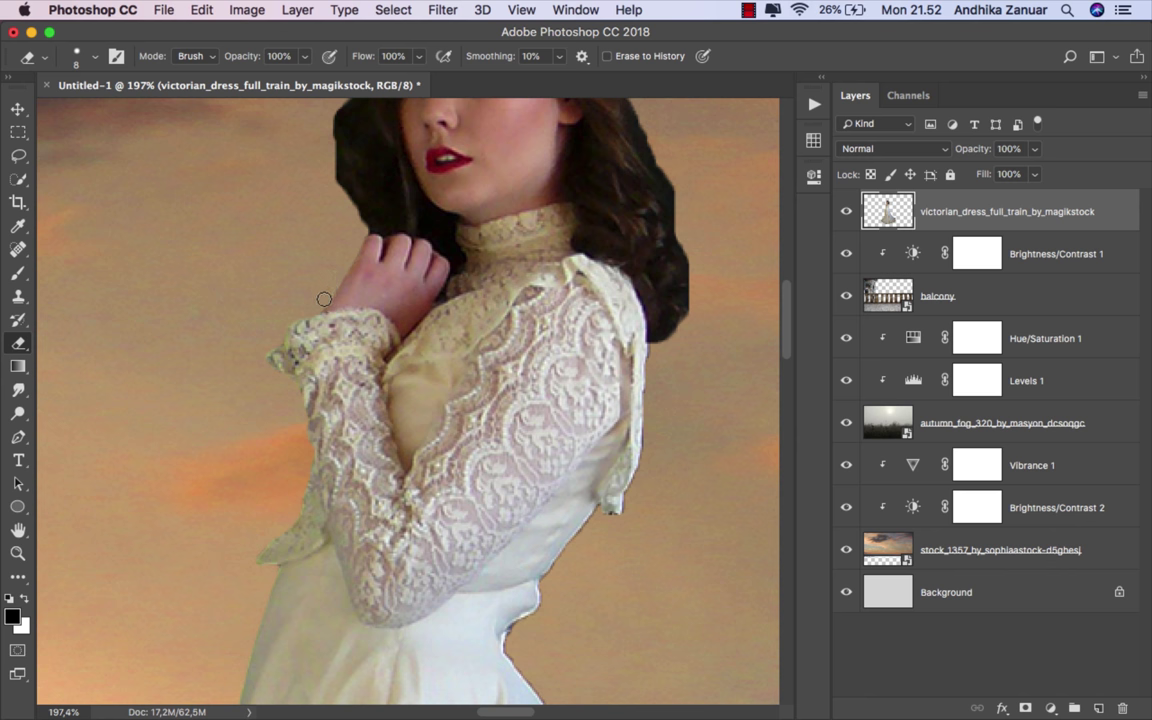
pyautogui.moveTo(364, 258)
pyautogui.mouseDown()
pyautogui.moveTo(576, 470)
pyautogui.moveTo(501, 466)
pyautogui.mouseUp()
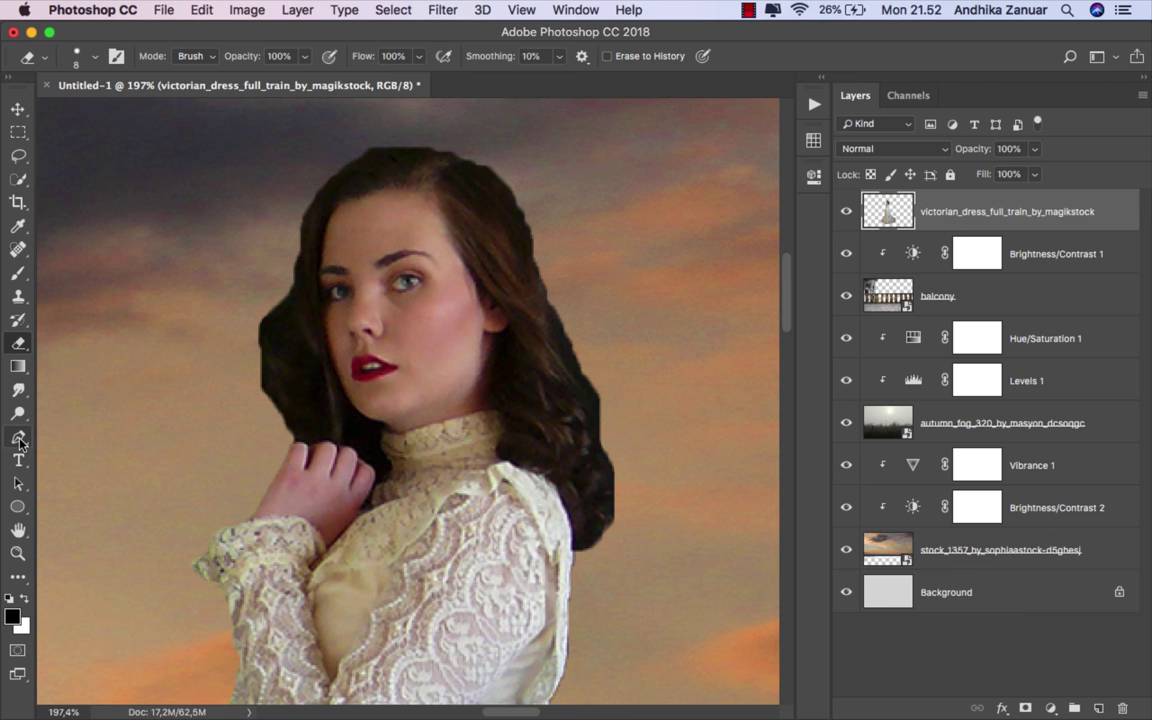
# Set up the Smudge Tool with the textured 100 brush tip reduced to size 50.
pyautogui.rightClick(18, 390)
pyautogui.click(80, 414)
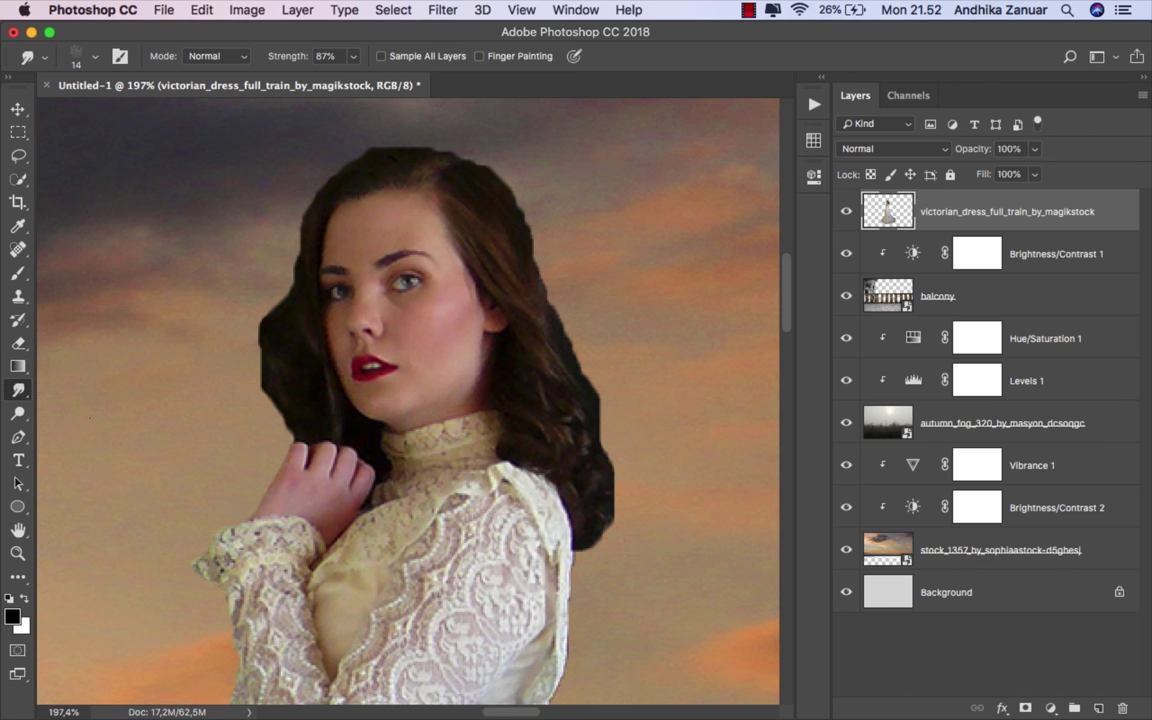
pyautogui.click(76, 56)
pyautogui.moveTo(221, 242); pyautogui.dragTo(215, 257)
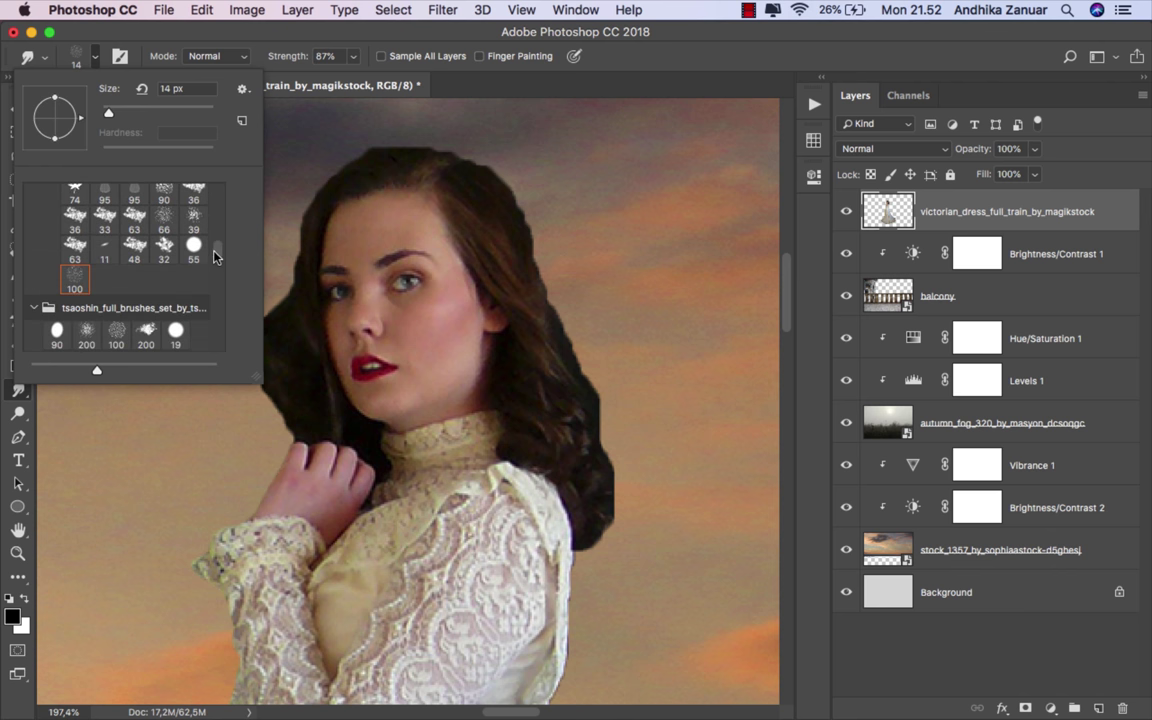
pyautogui.click(75, 276)
pyautogui.click(310, 55)
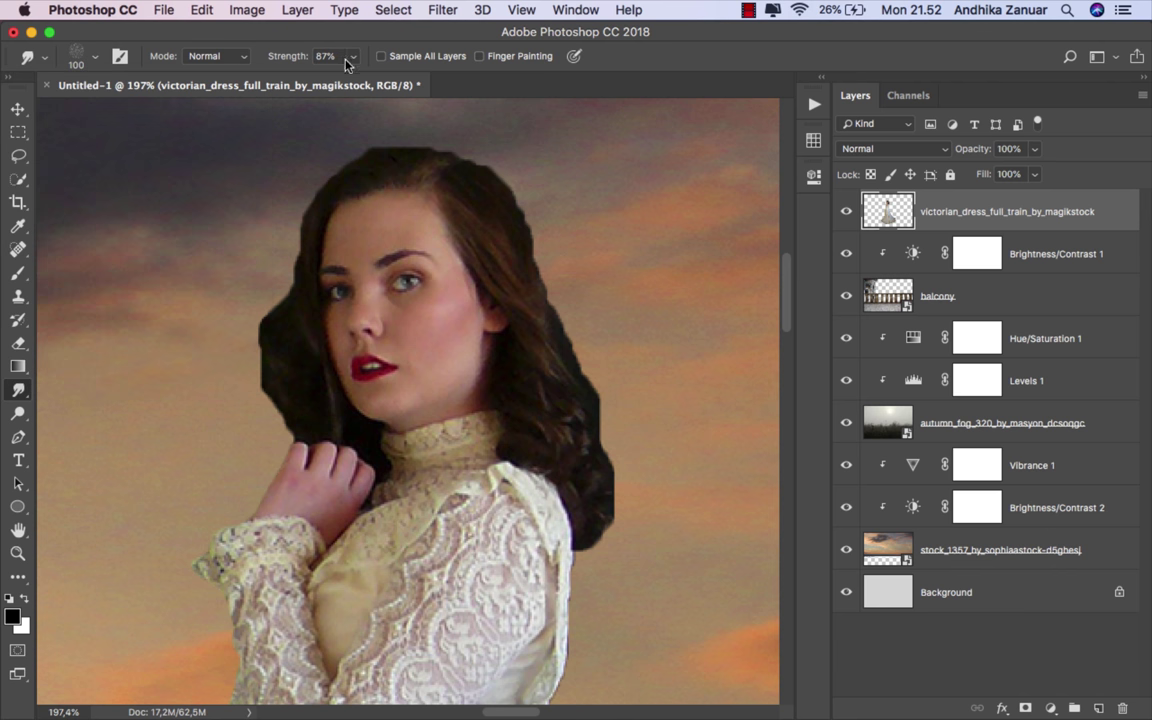
pyautogui.click(353, 56)
pyautogui.press('[')
pyautogui.press('[')
pyautogui.press('[')
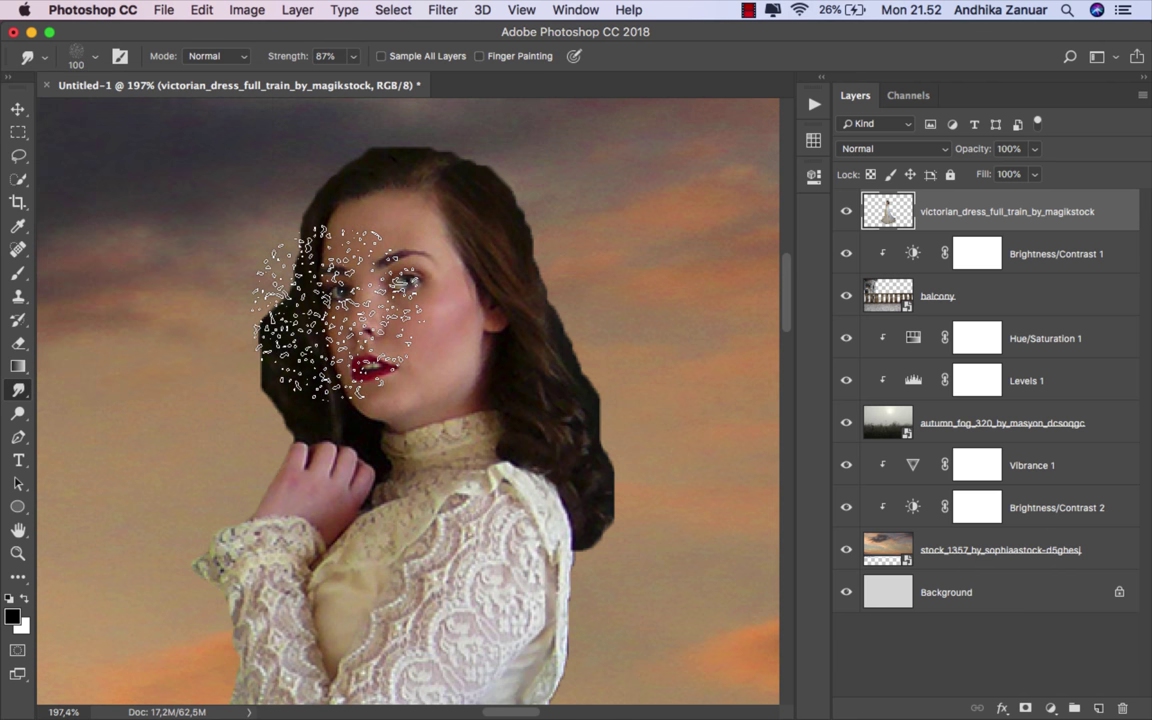
pyautogui.press('[')
pyautogui.press('[')
pyautogui.press('[')
pyautogui.press('[')
pyautogui.press('[')
pyautogui.press('[')
pyautogui.press('[')
pyautogui.press('[')
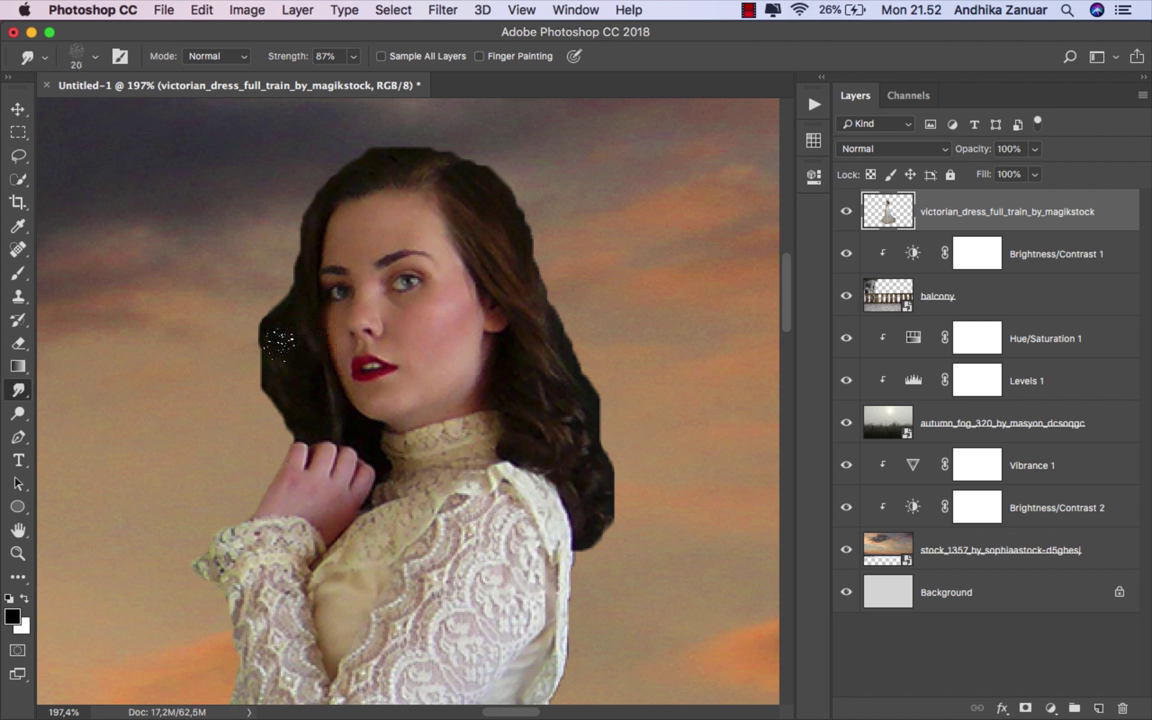
# Smudge the woman's left, top-right and right hair edges softly into the sunset sky.
pyautogui.moveTo(262, 365)
pyautogui.mouseDown()
pyautogui.moveTo(280, 418)
pyautogui.moveTo(250, 365)
pyautogui.mouseUp()
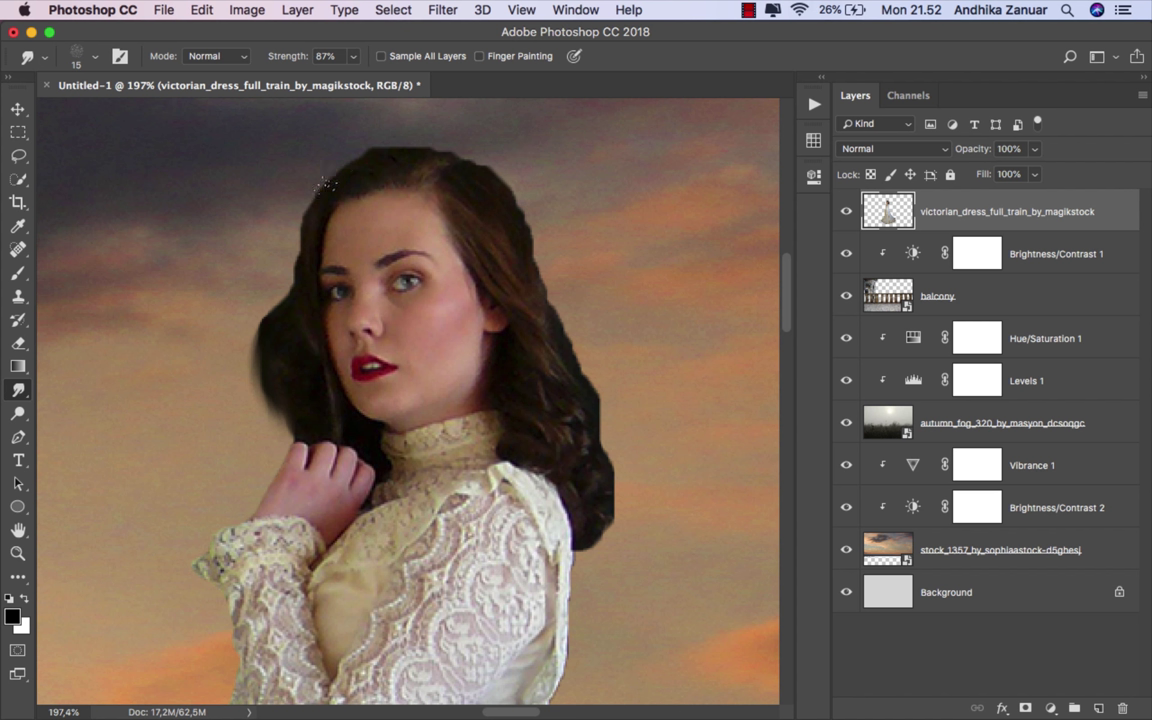
pyautogui.moveTo(305, 228)
pyautogui.mouseDown()
pyautogui.moveTo(280, 293)
pyautogui.moveTo(279, 343)
pyautogui.mouseUp()
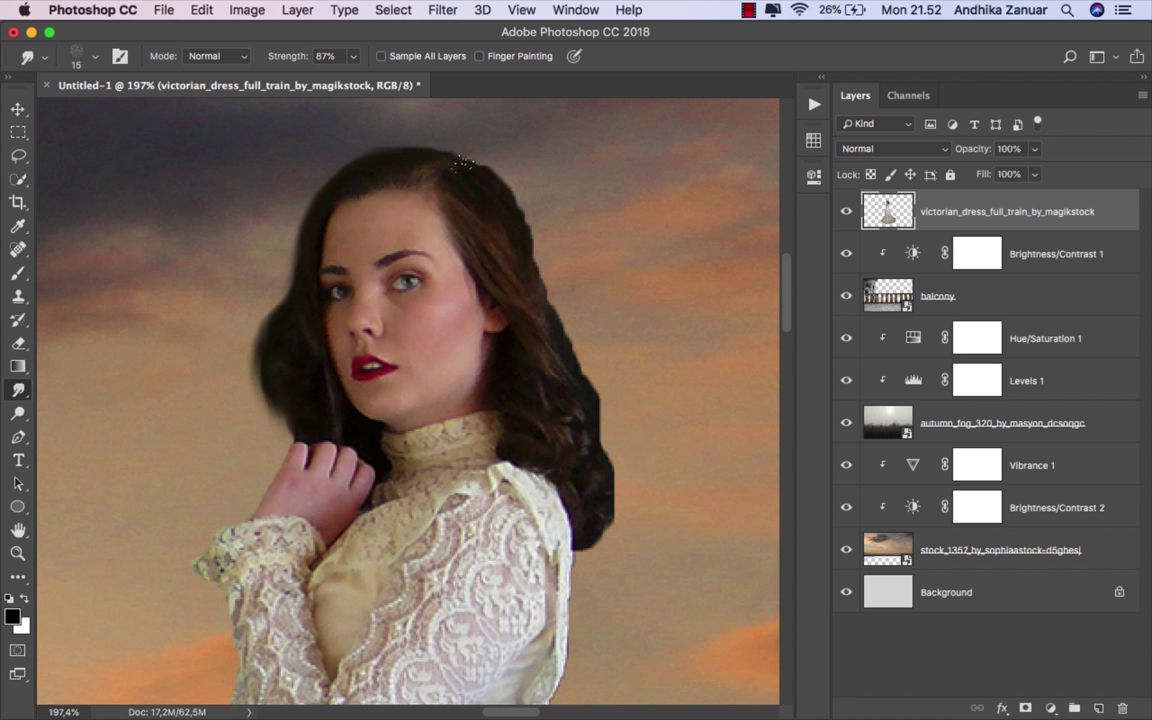
pyautogui.moveTo(476, 158)
pyautogui.mouseDown()
pyautogui.moveTo(460, 170)
pyautogui.moveTo(515, 196)
pyautogui.mouseUp()
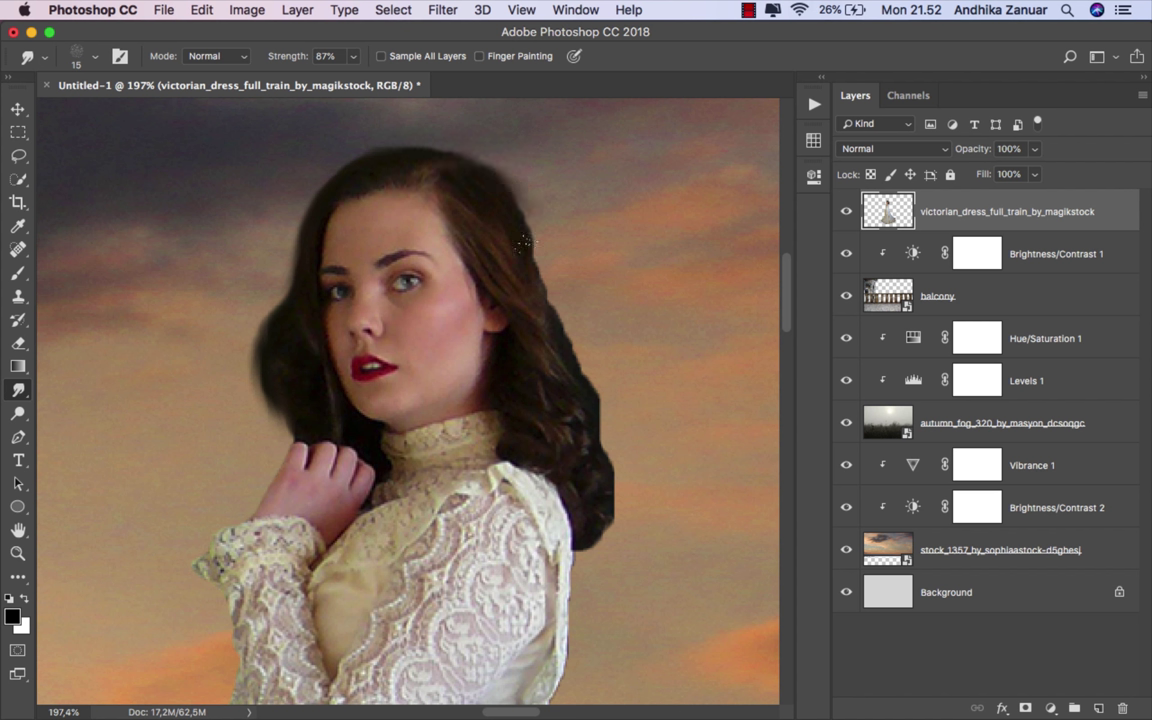
pyautogui.moveTo(502, 148)
pyautogui.mouseDown()
pyautogui.moveTo(522, 210)
pyautogui.moveTo(482, 175)
pyautogui.mouseUp()
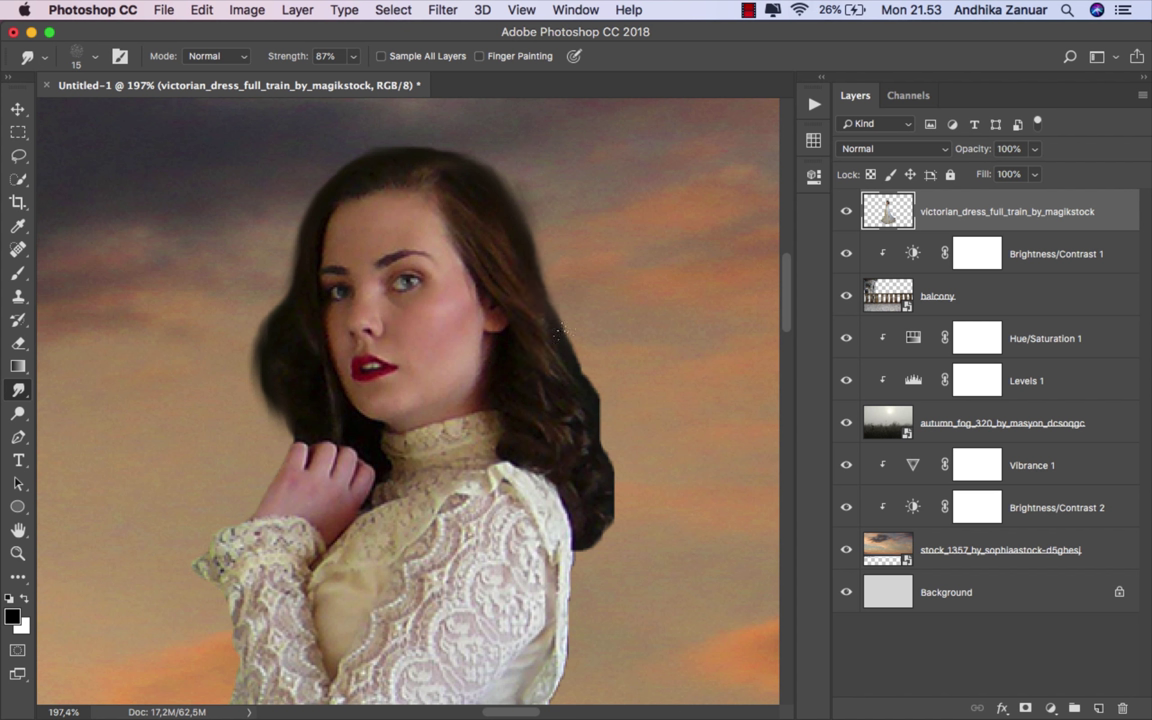
pyautogui.moveTo(554, 298); pyautogui.dragTo(597, 435)
pyautogui.moveTo(577, 385); pyautogui.dragTo(604, 493)
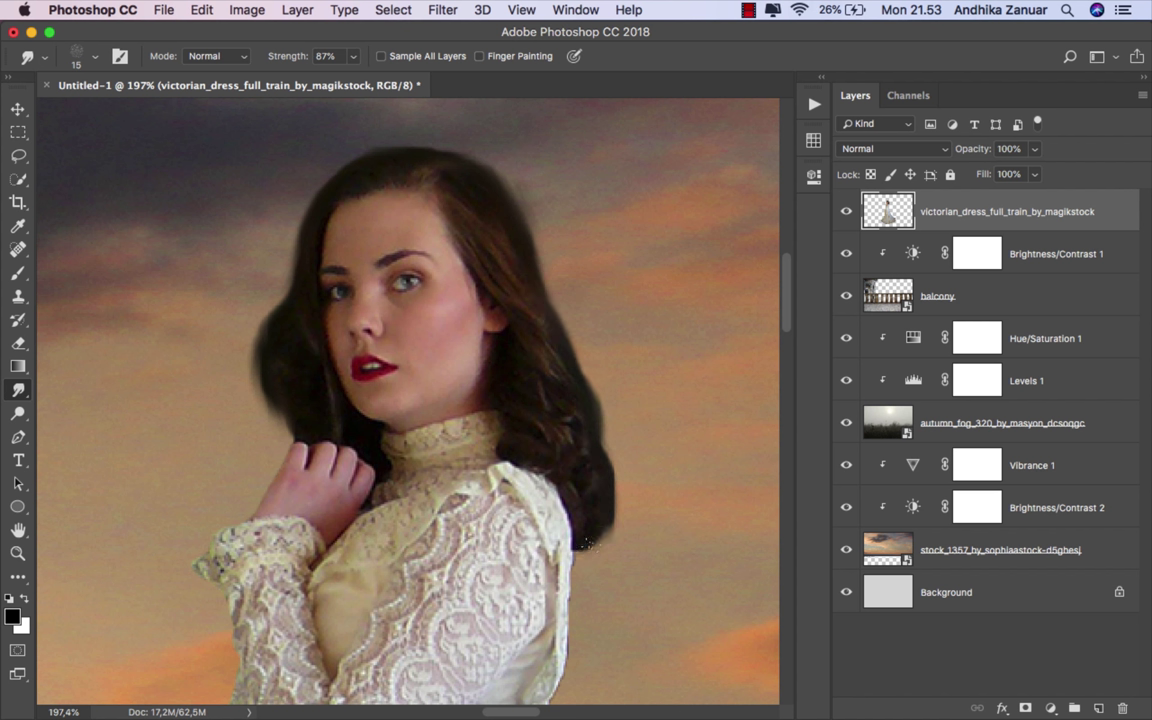
pyautogui.moveTo(607, 508); pyautogui.dragTo(585, 545)
pyautogui.click(18, 108)
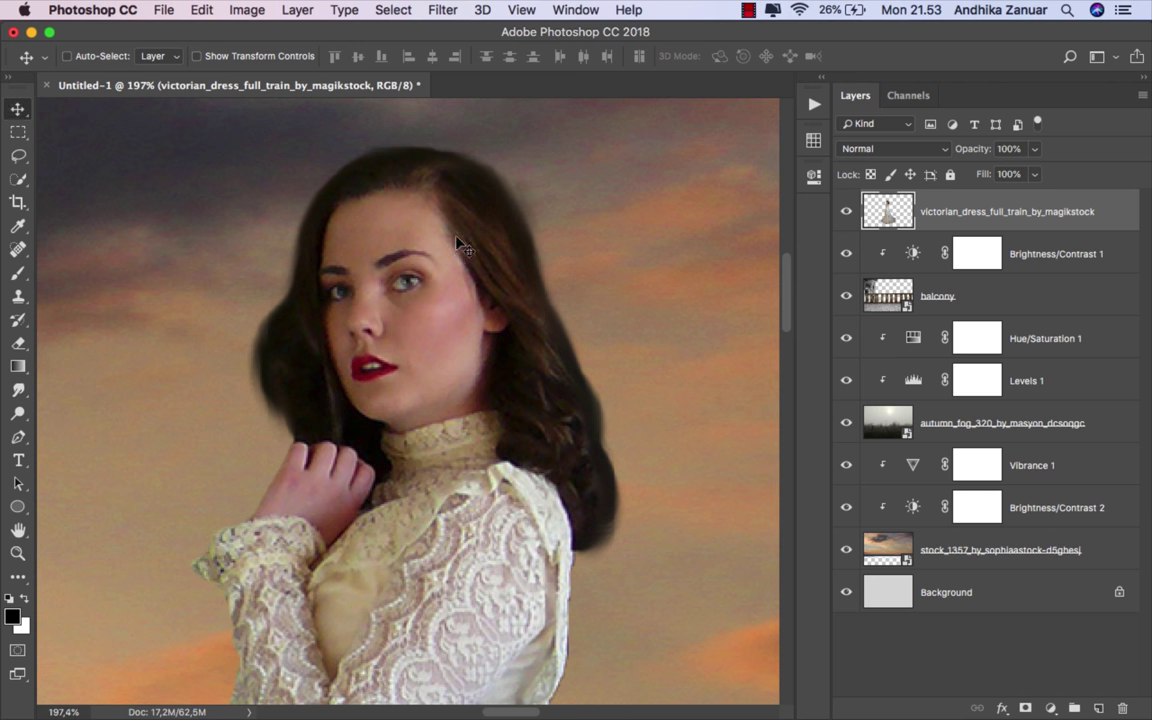
# Add an empty Layer 1 above Brightness/Contrast 1 and clip it to the balcony.
pyautogui.press('super+0')
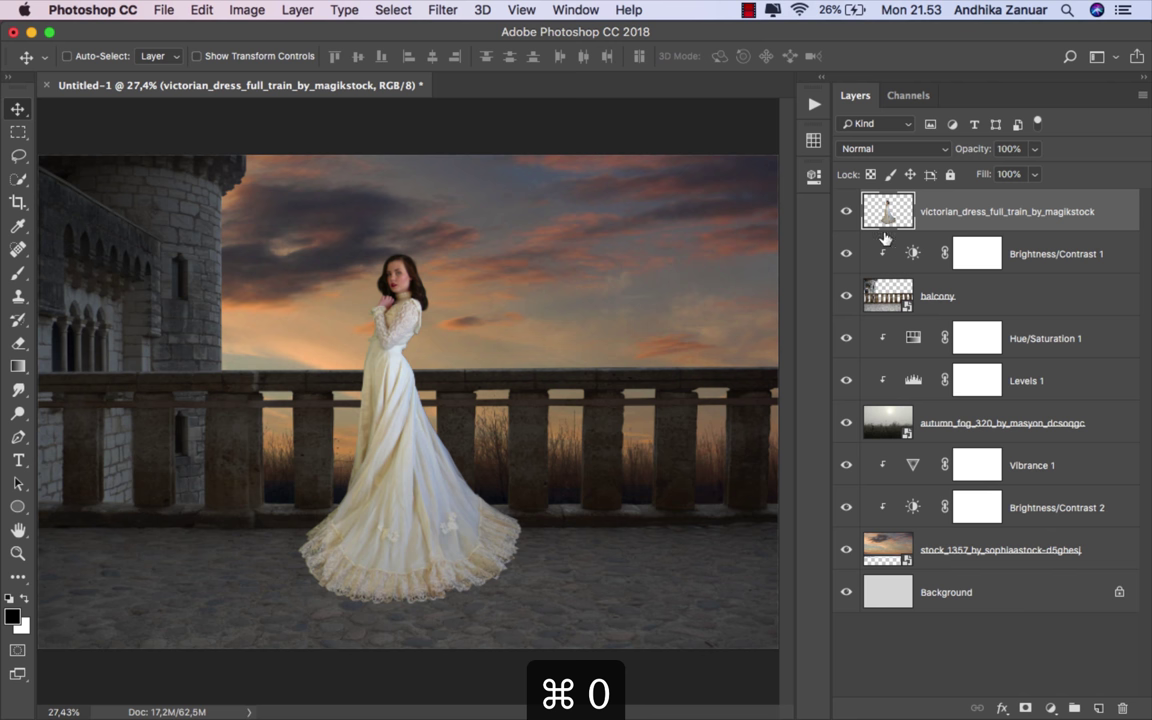
pyautogui.click(847, 212)
pyautogui.click(847, 212)
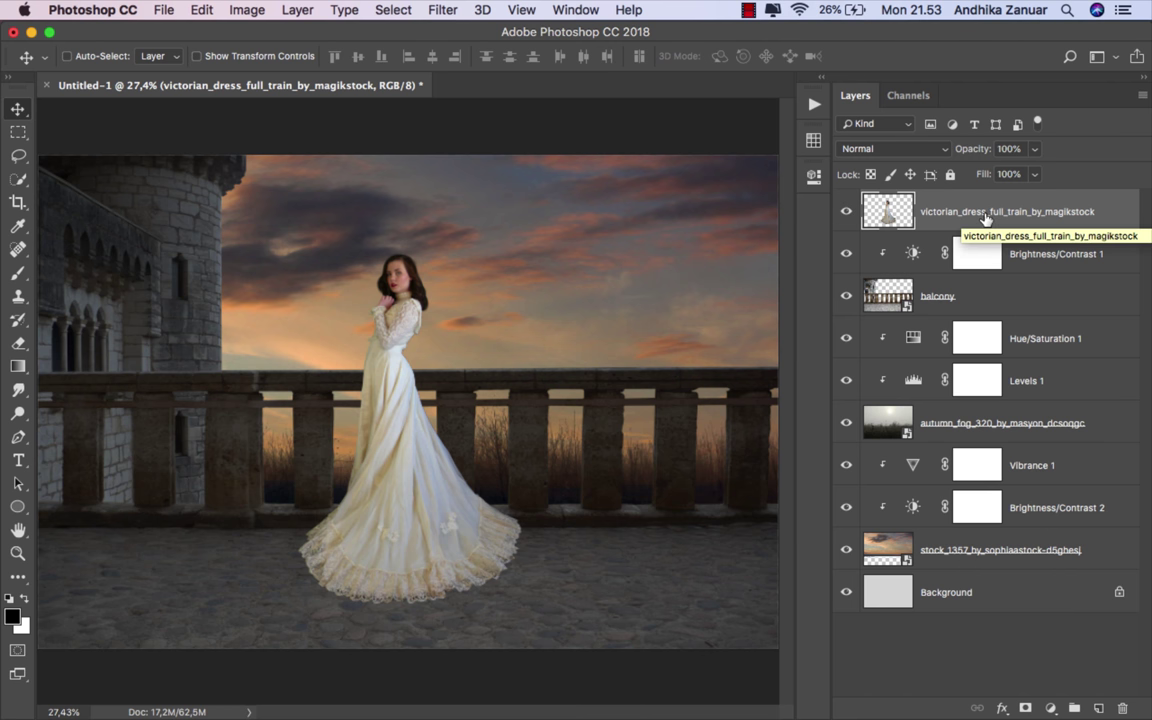
pyautogui.click(1053, 262)
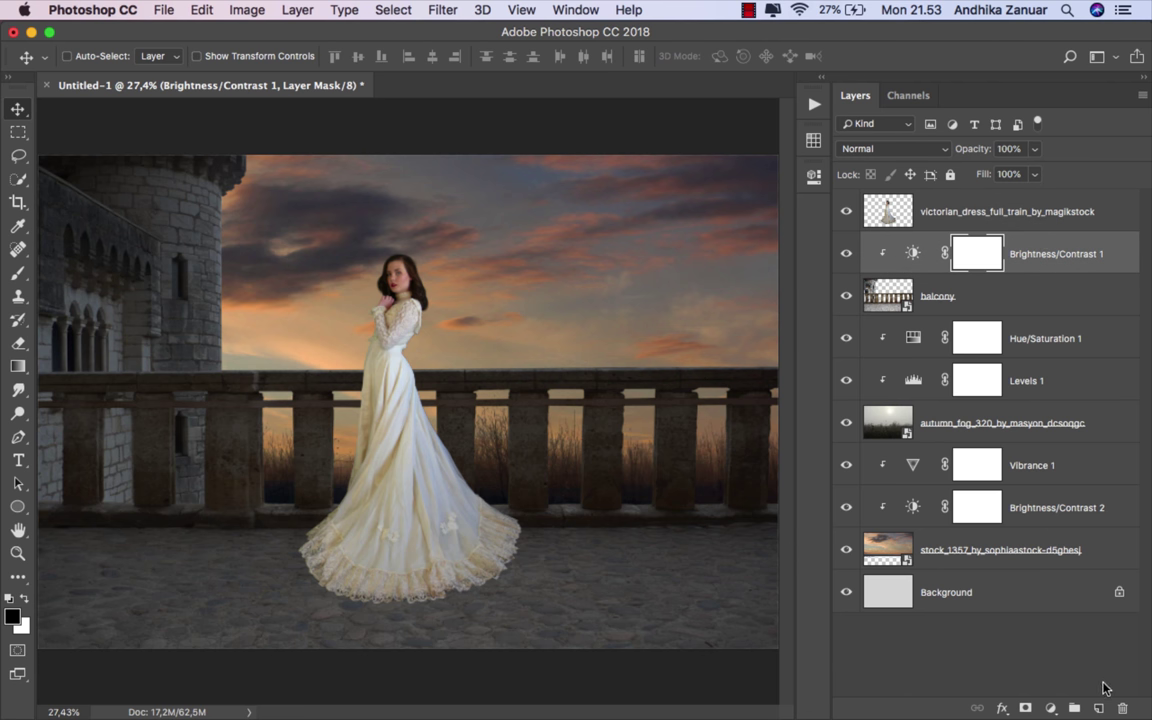
pyautogui.press('super+shift+alt+n')
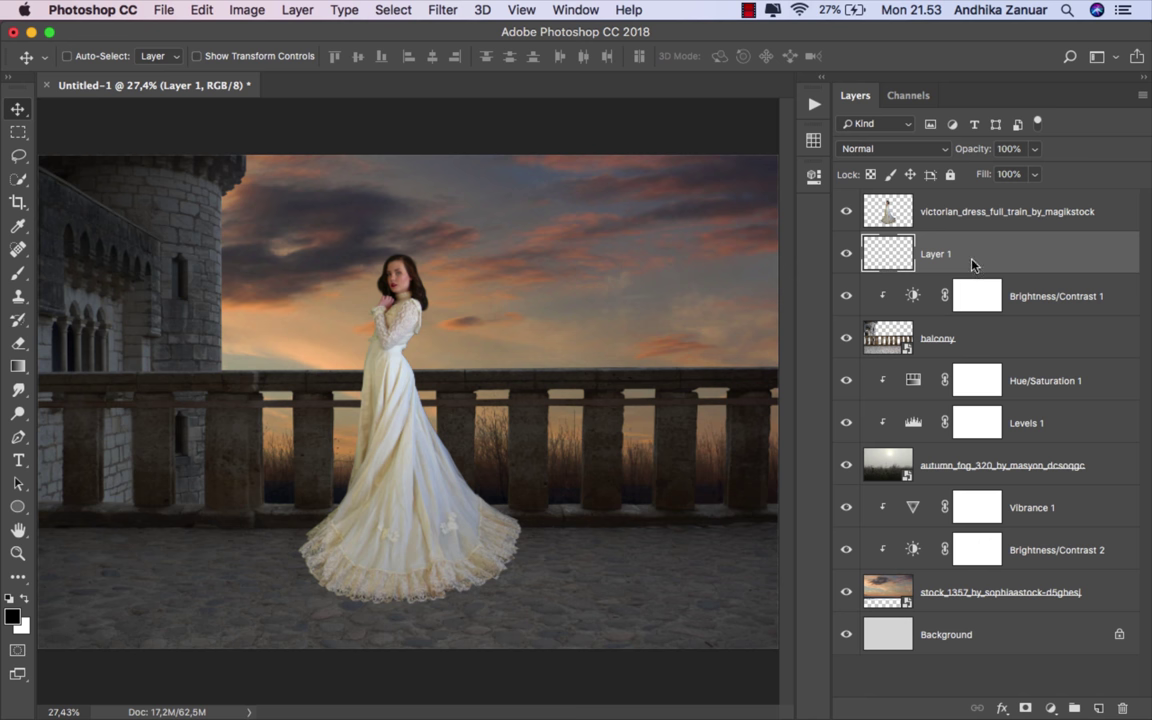
pyautogui.rightClick(976, 262)
pyautogui.click(810, 561)
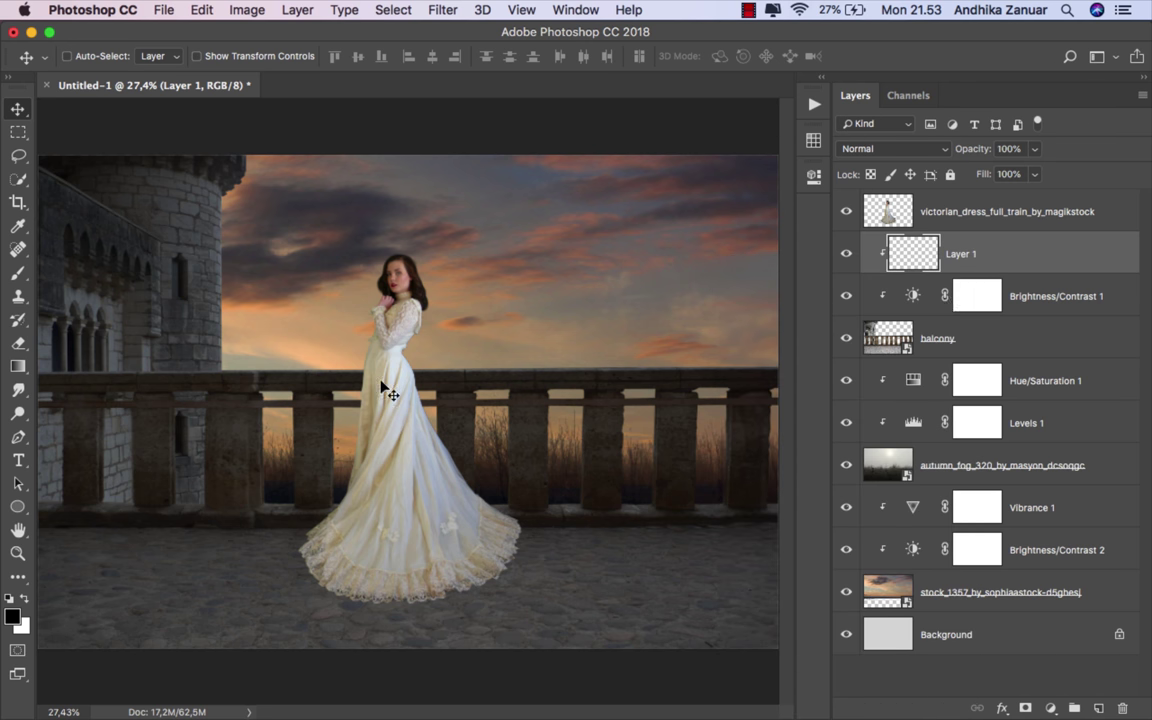
pyautogui.moveTo(18, 366); pyautogui.dragTo(62, 369)
pyautogui.click(62, 367)
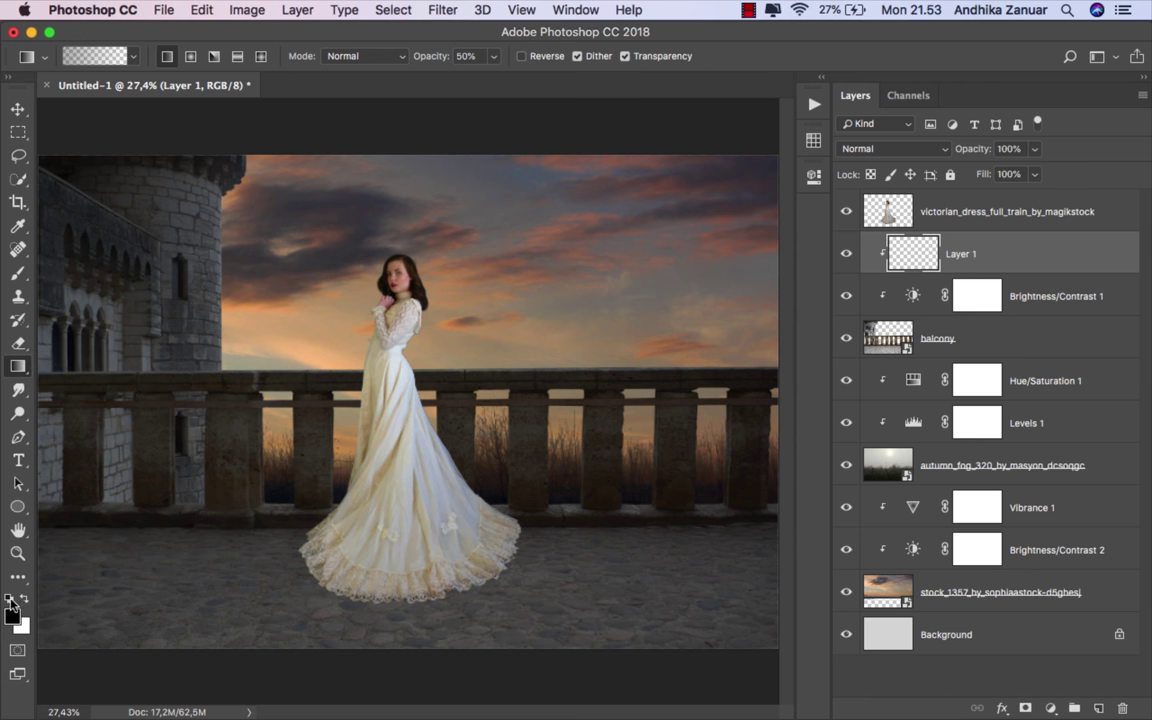
# Draw a preset gradient up from the floor's bottom on Layer 1 and blend it as Soft Light.
pyautogui.click(130, 57)
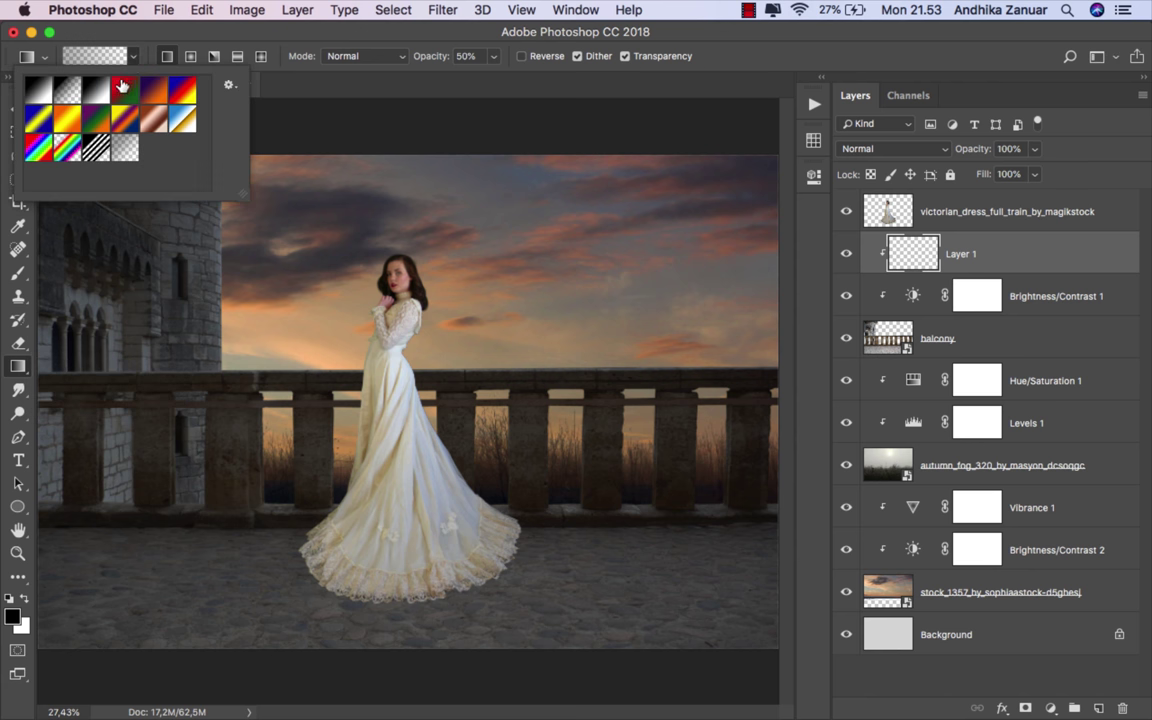
pyautogui.click(215, 40)
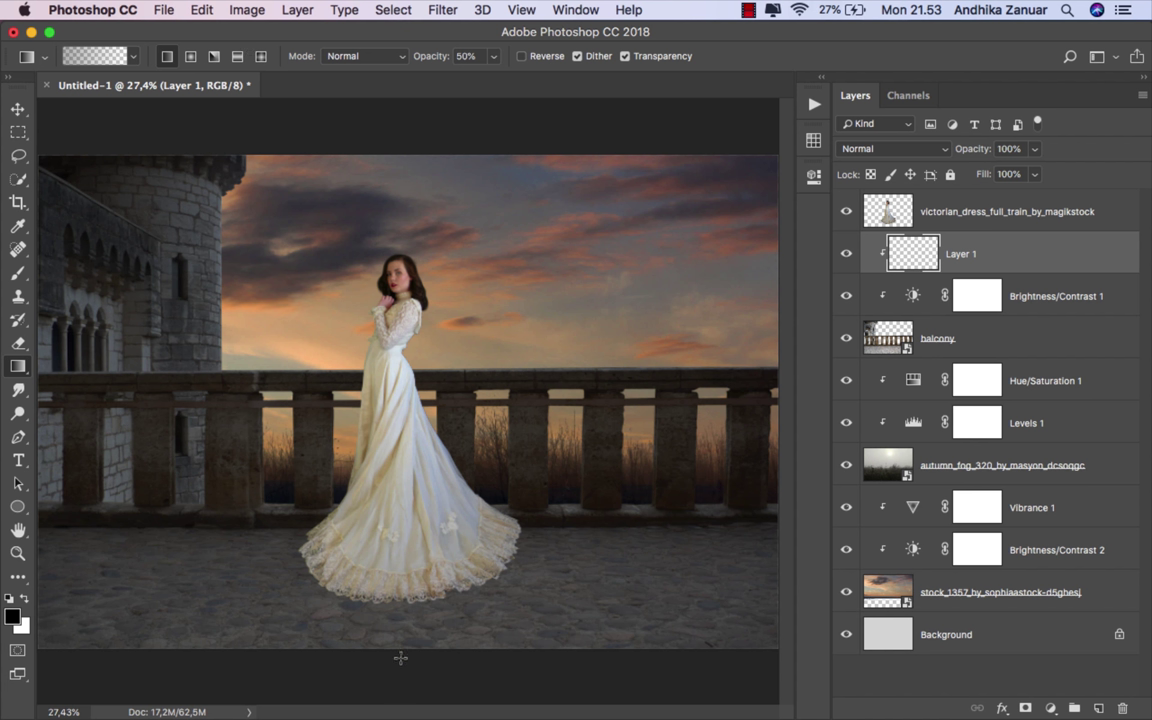
pyautogui.moveTo(397, 659); pyautogui.dragTo(398, 593)
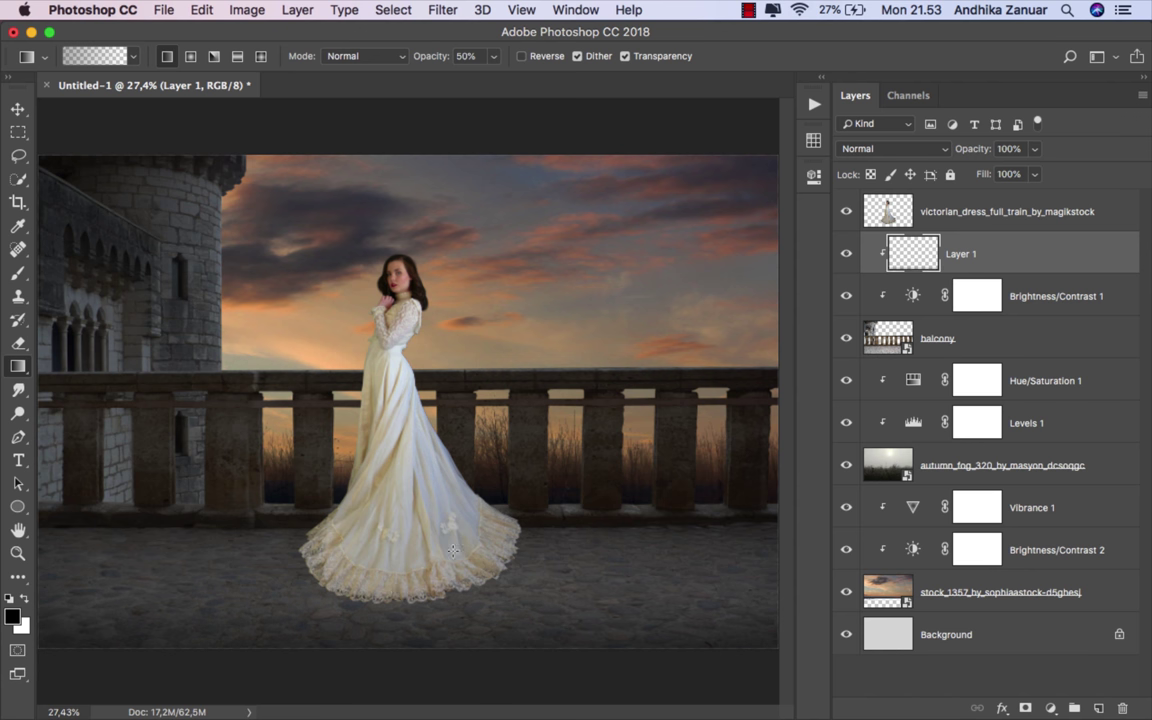
pyautogui.click(890, 148)
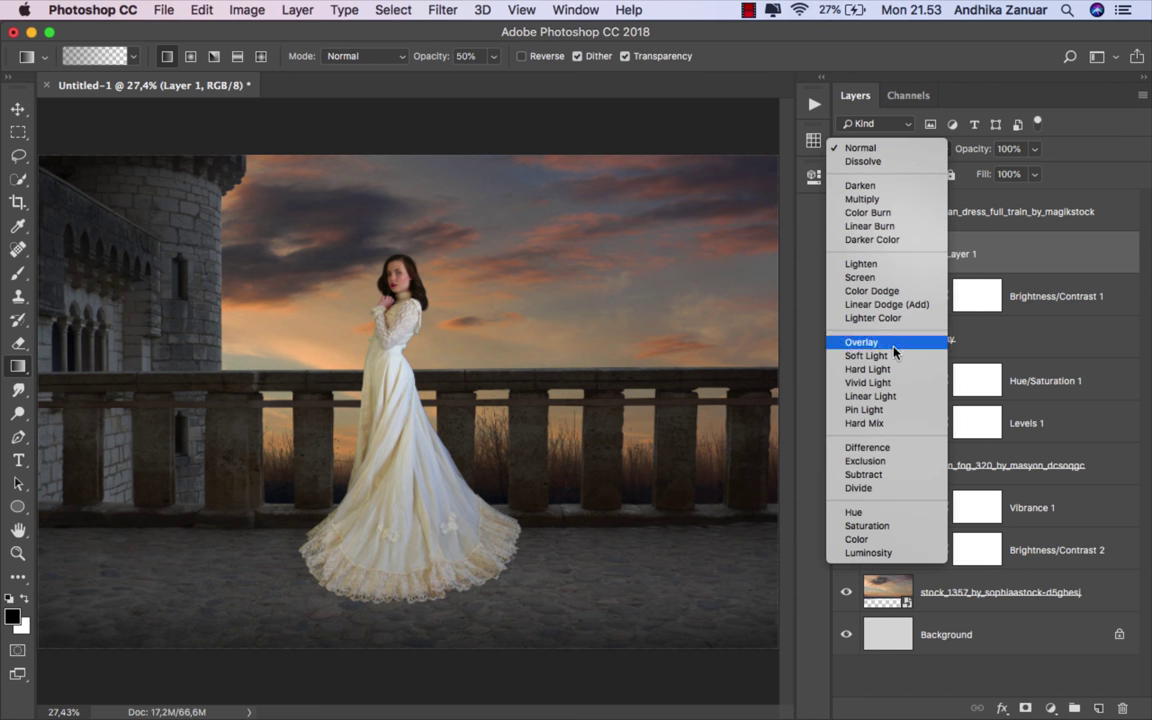
pyautogui.click(866, 356)
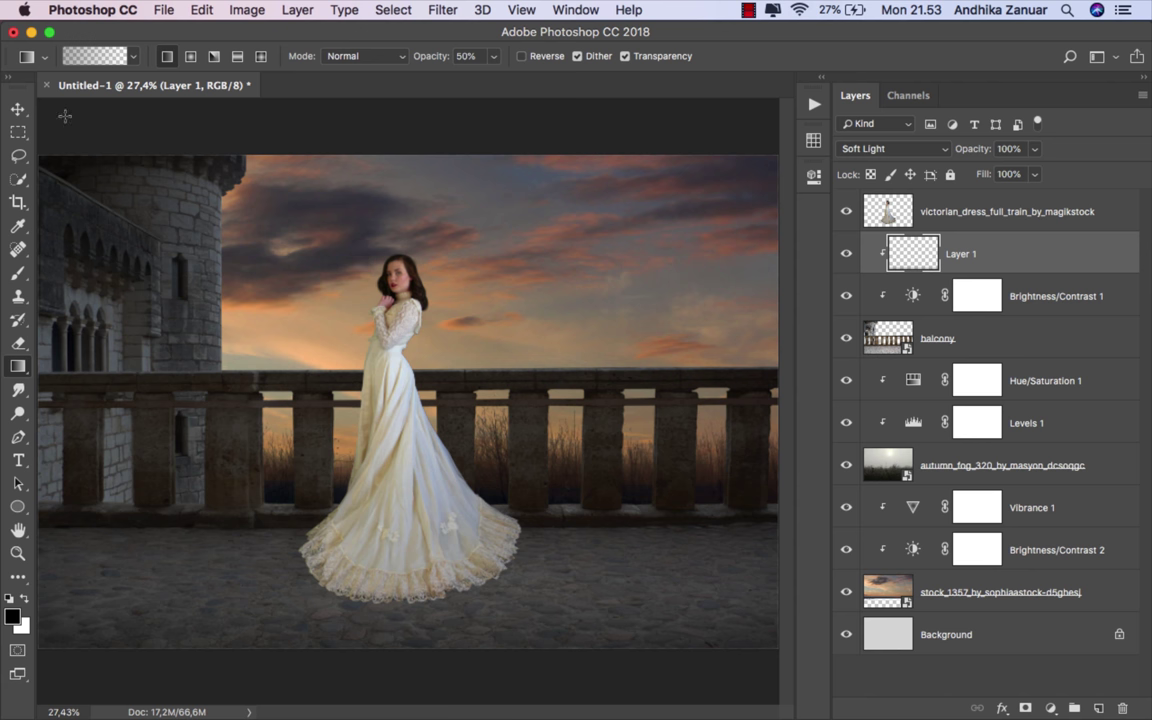
pyautogui.click(18, 108)
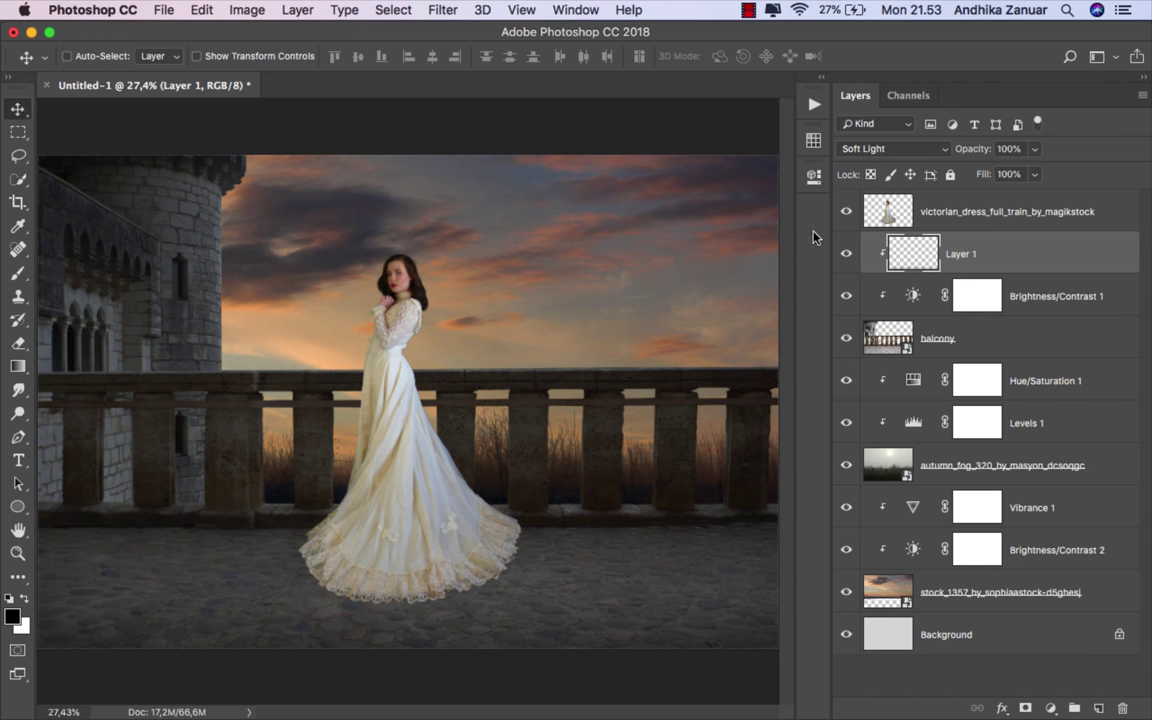
pyautogui.click(846, 254)
# Add a new empty Layer 2 clipped to Layer 1.
pyautogui.hotkey('ctrl', 'alt', 'shift', 'n')
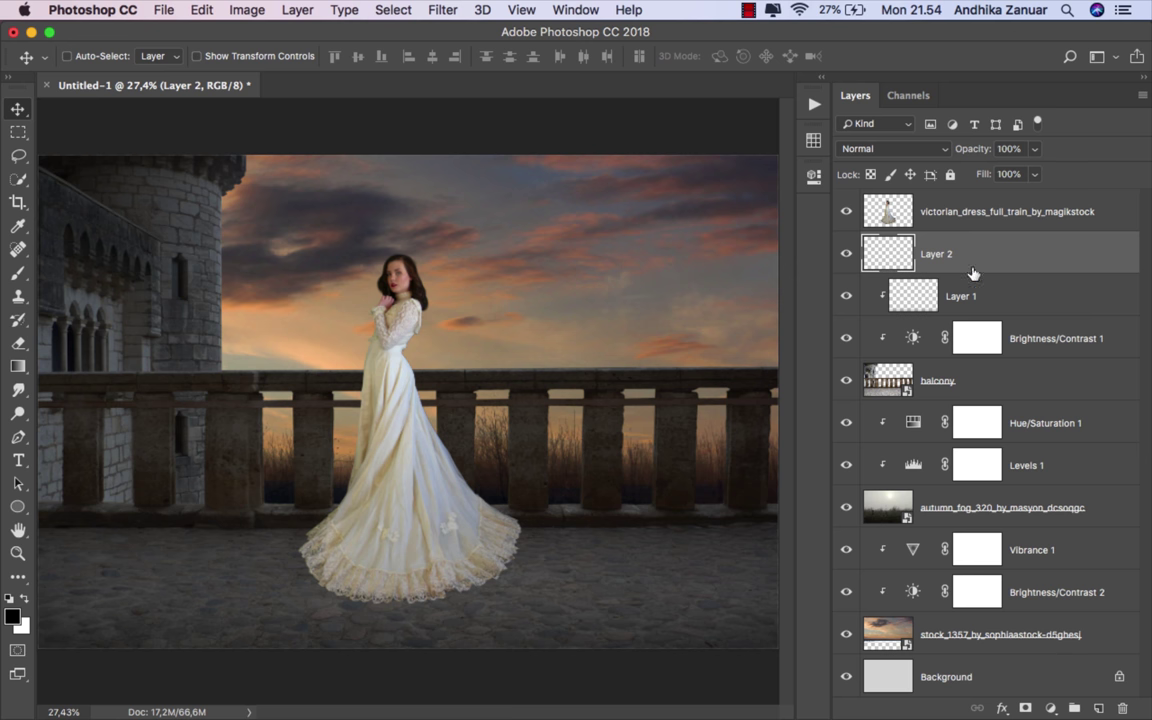
pyautogui.rightClick(975, 267)
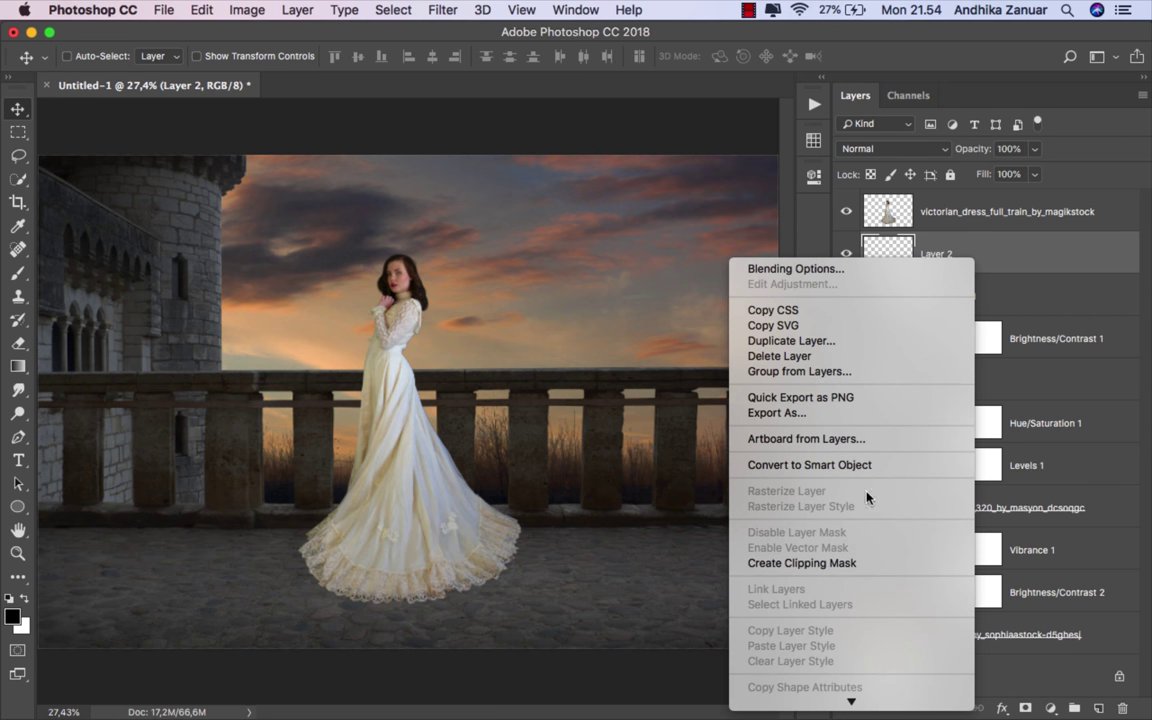
pyautogui.click(862, 564)
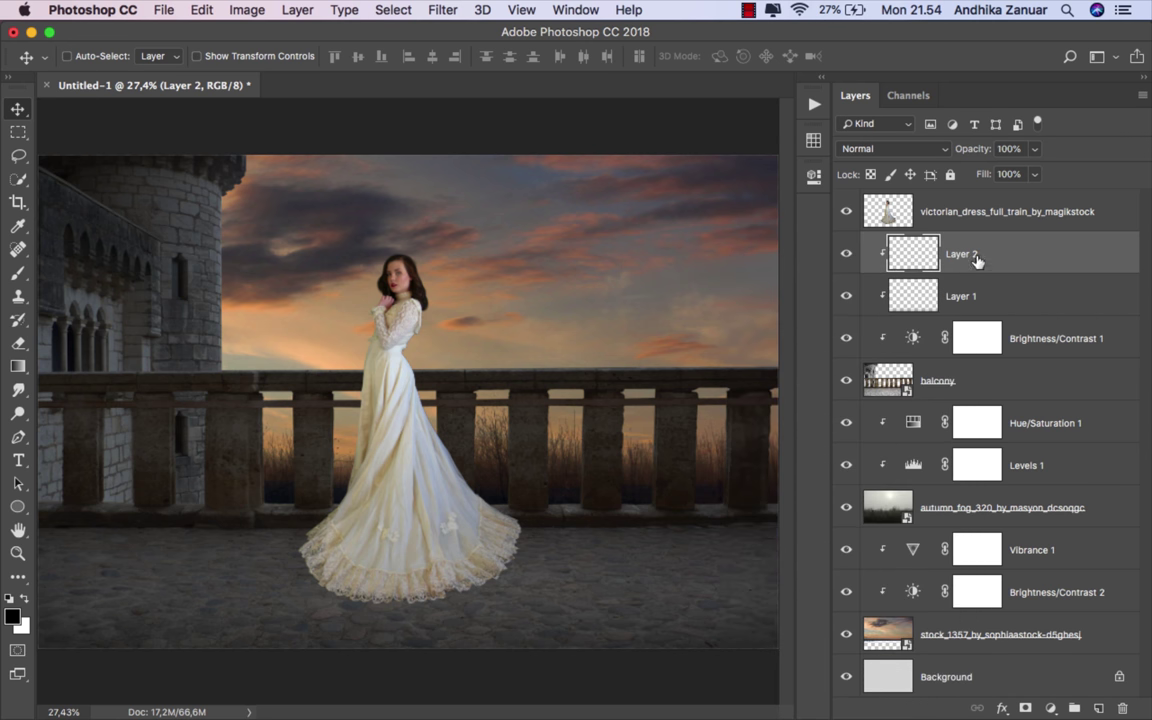
# Set the Brush Tool to a soft round 83 px tip at 100% opacity.
pyautogui.click(24, 277)
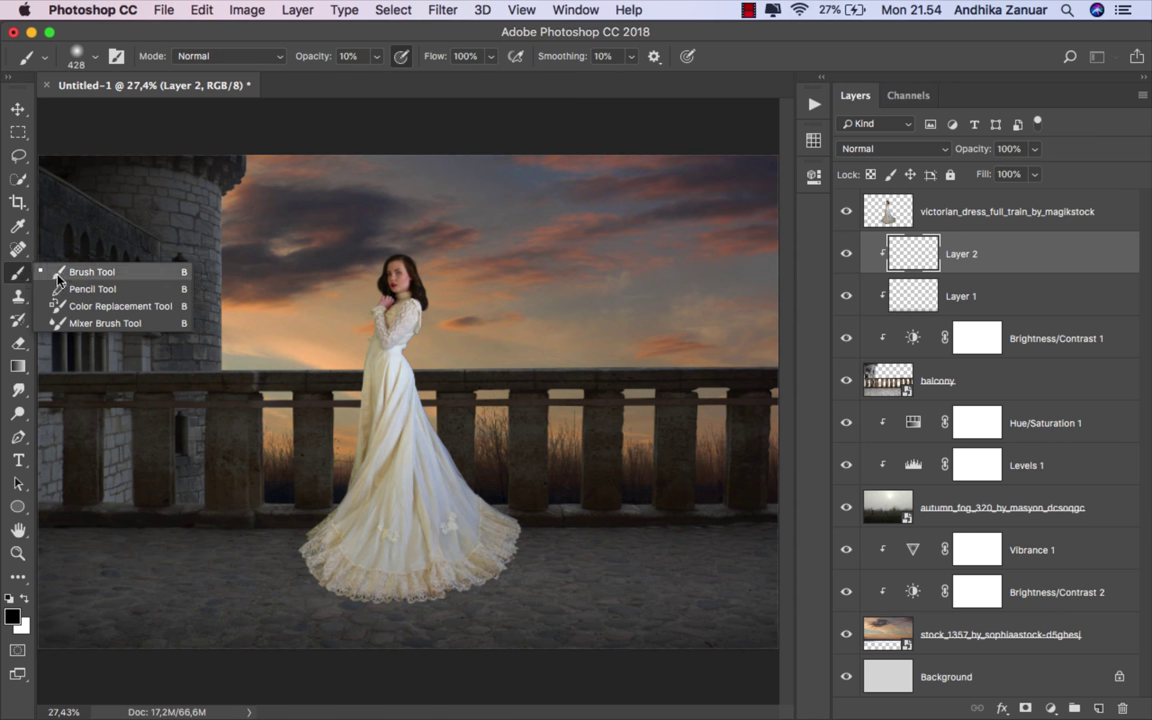
pyautogui.click(57, 278)
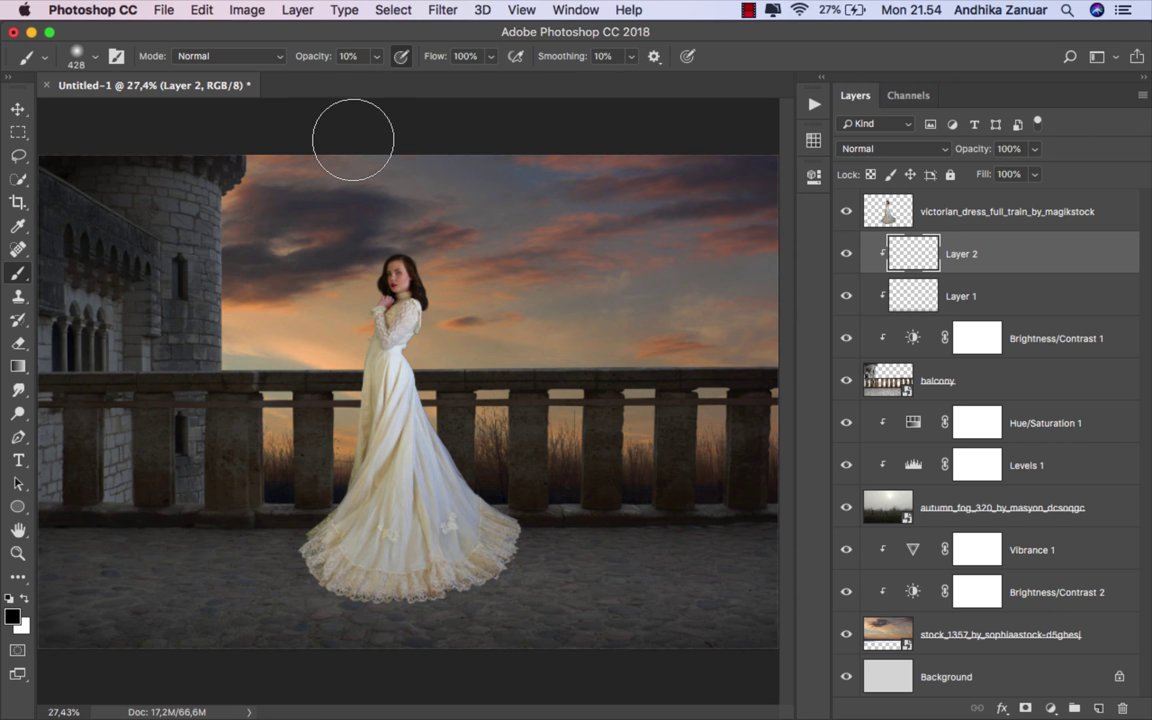
pyautogui.click(376, 56)
pyautogui.moveTo(373, 77); pyautogui.dragTo(481, 85)
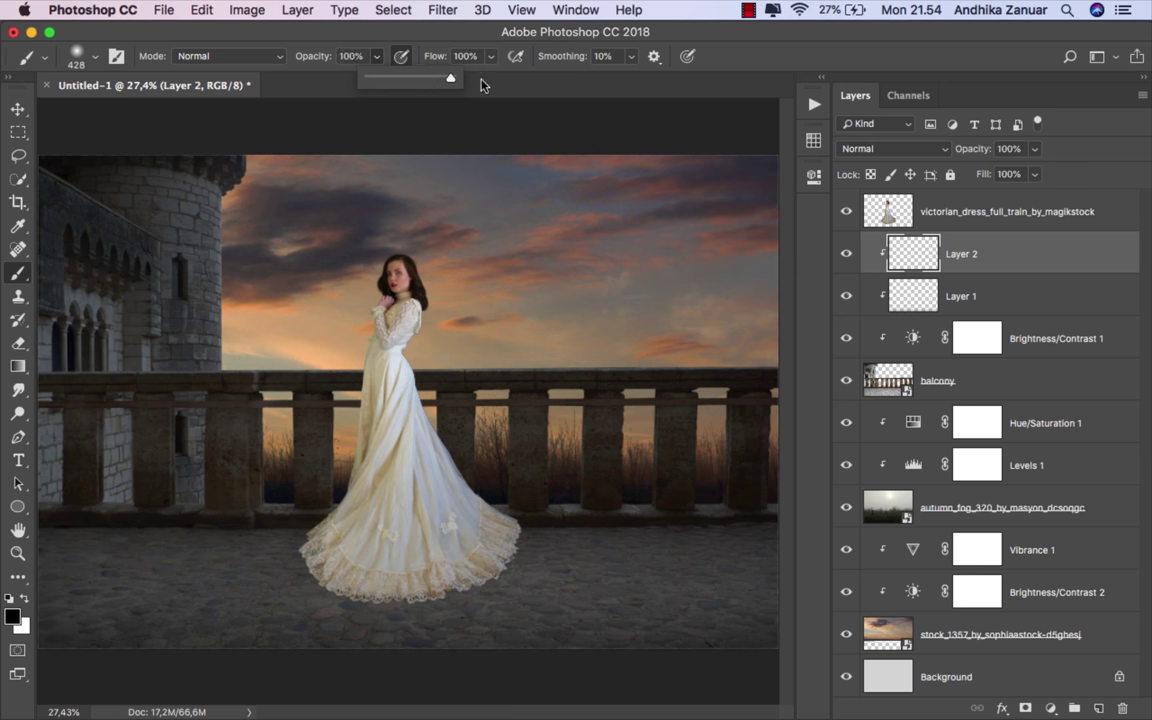
pyautogui.click(361, 42)
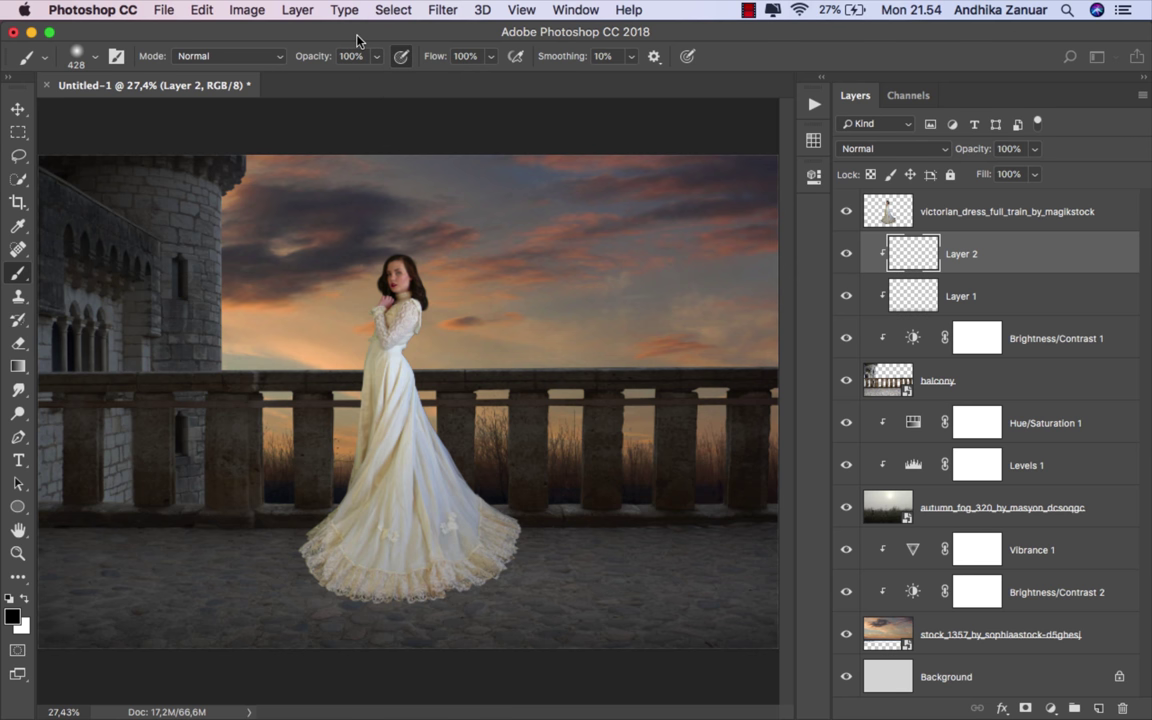
pyautogui.click(76, 64)
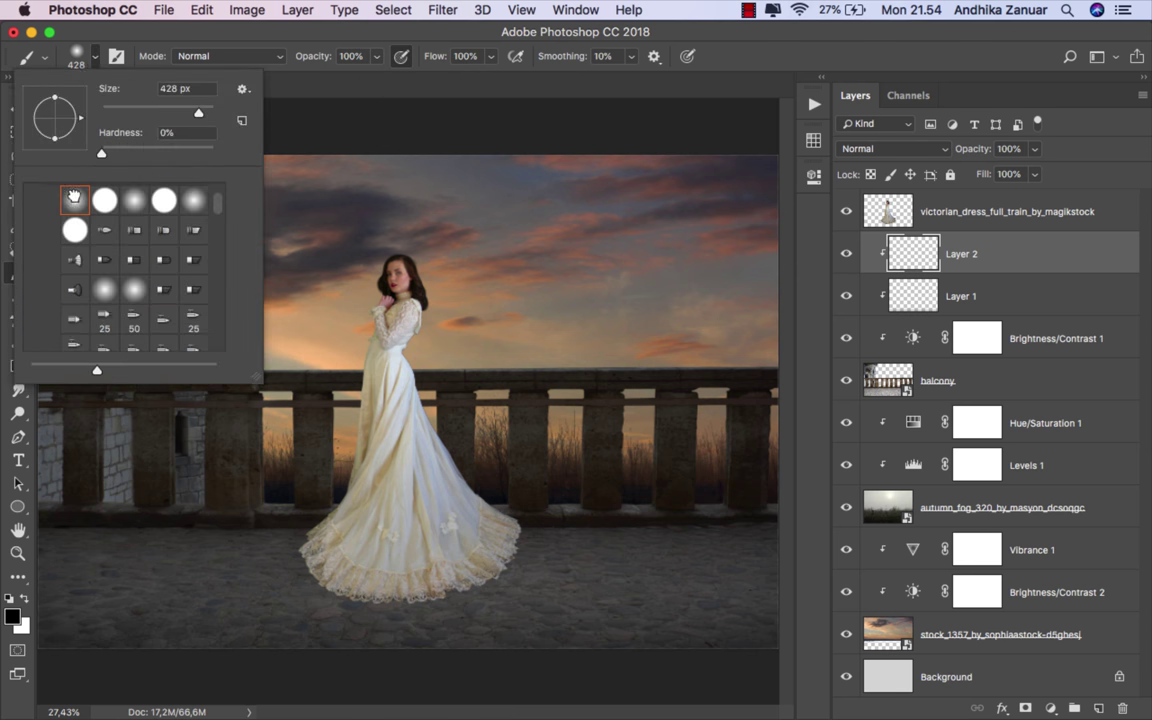
pyautogui.click(147, 114)
pyautogui.click(196, 40)
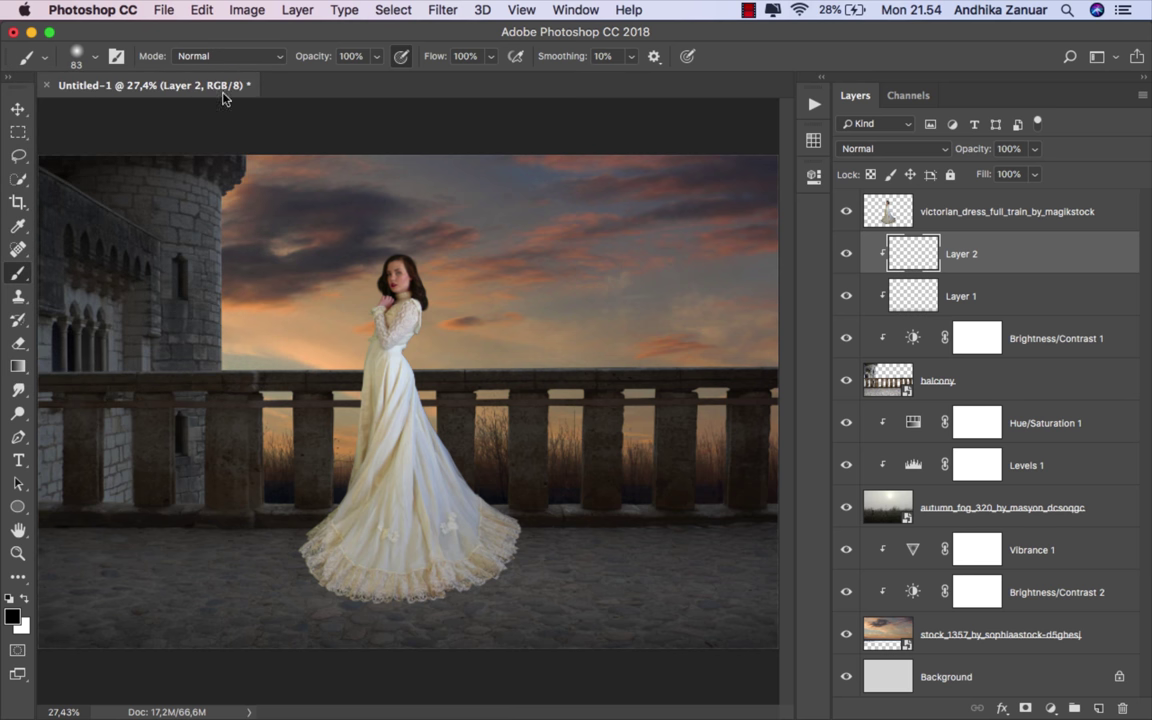
pyautogui.keyDown('alt'); pyautogui.scroll(3, 227, 231); pyautogui.keyUp('alt')
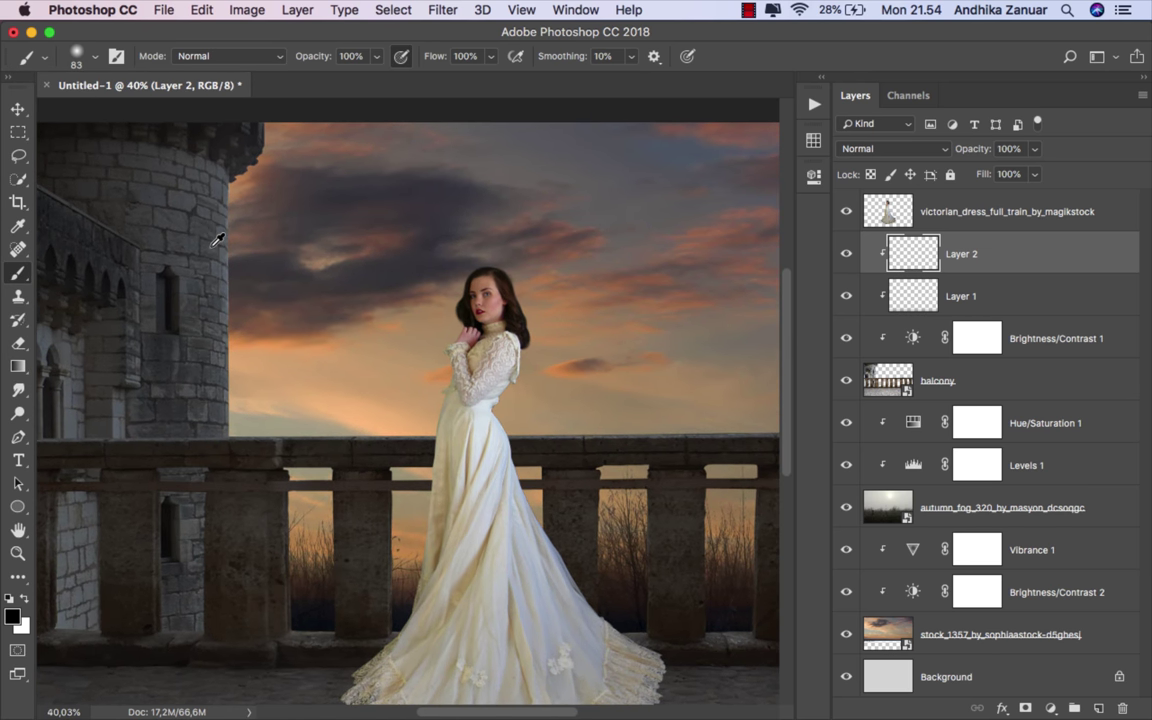
pyautogui.scroll(2, 230, 300)
pyautogui.keyDown('alt'); pyautogui.scroll(2, 178, 323); pyautogui.keyUp('alt')
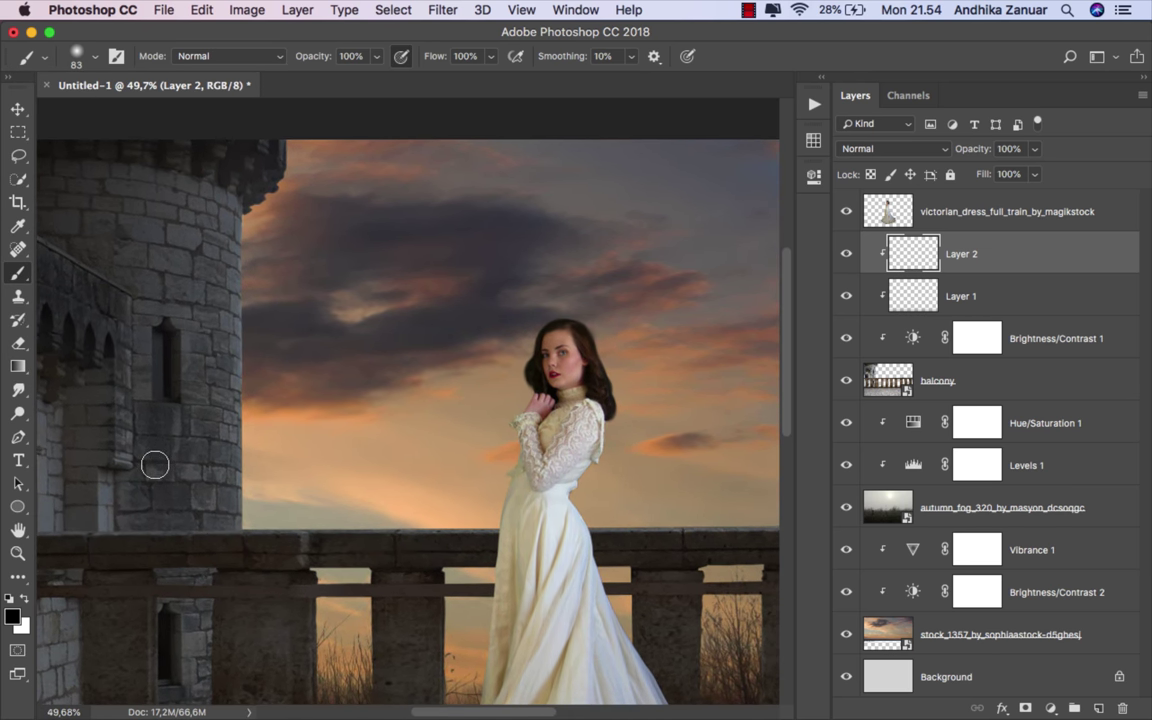
pyautogui.click(12, 615)
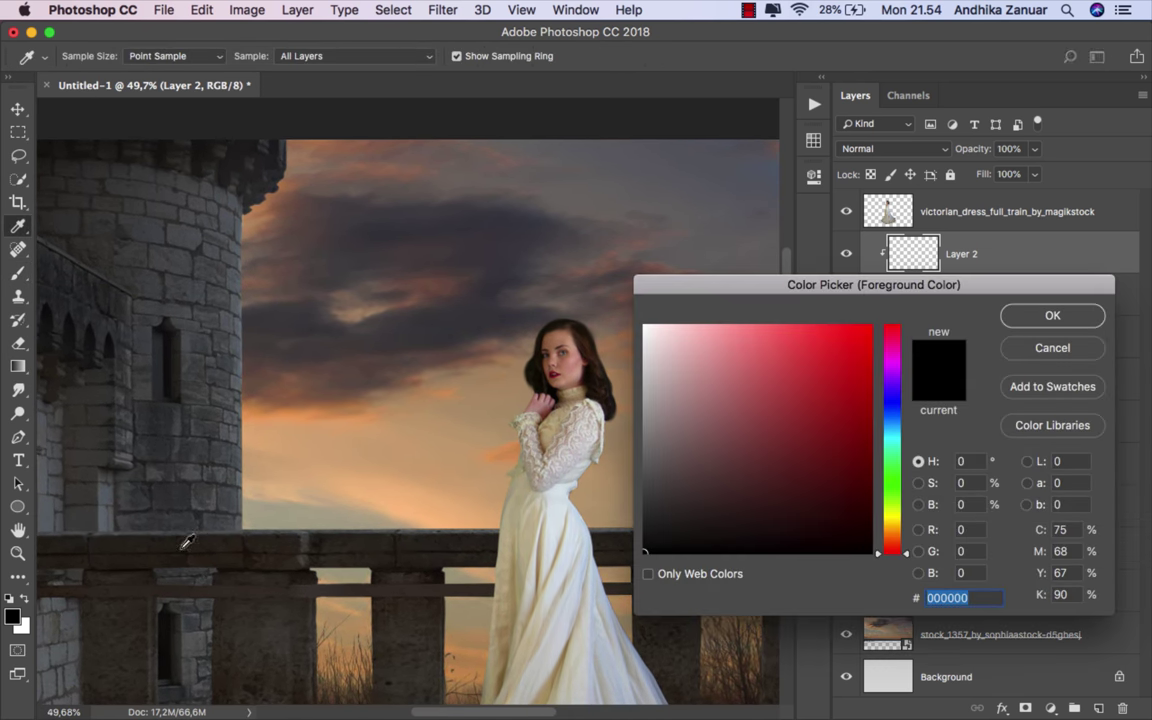
# Sample the sunset sky orange #e5a772 as foreground colour and set Layer 2 to Overlay.
pyautogui.click(258, 422)
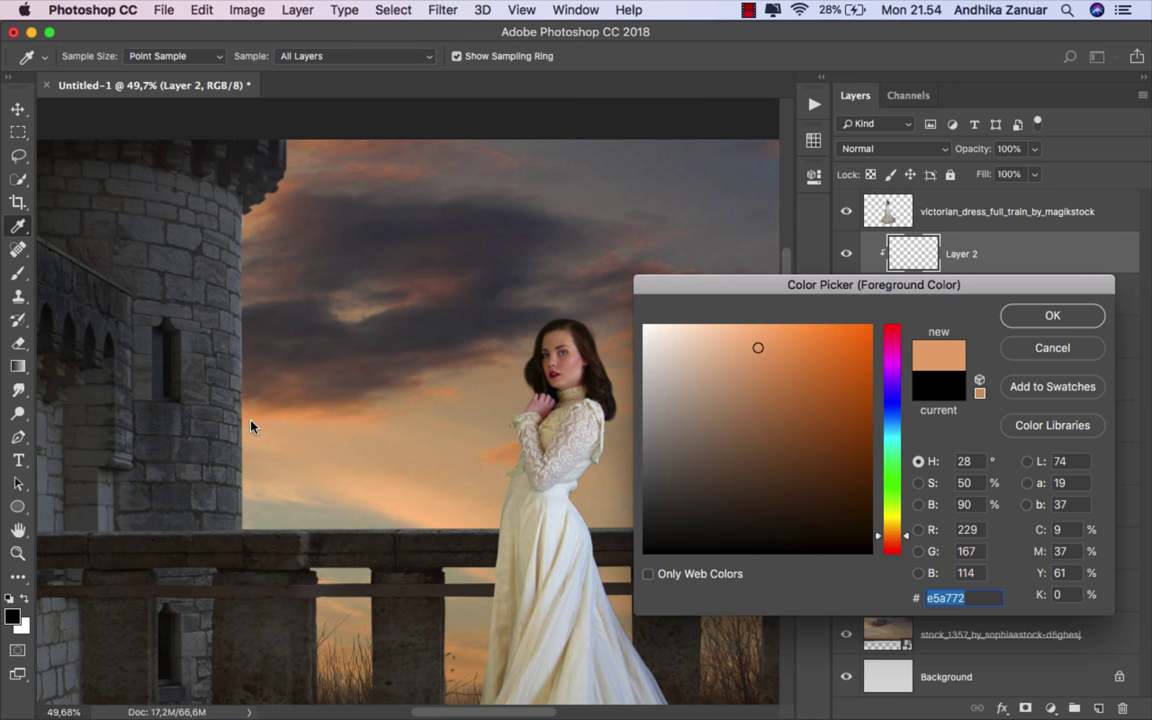
pyautogui.click(1052, 315)
pyautogui.press('b')
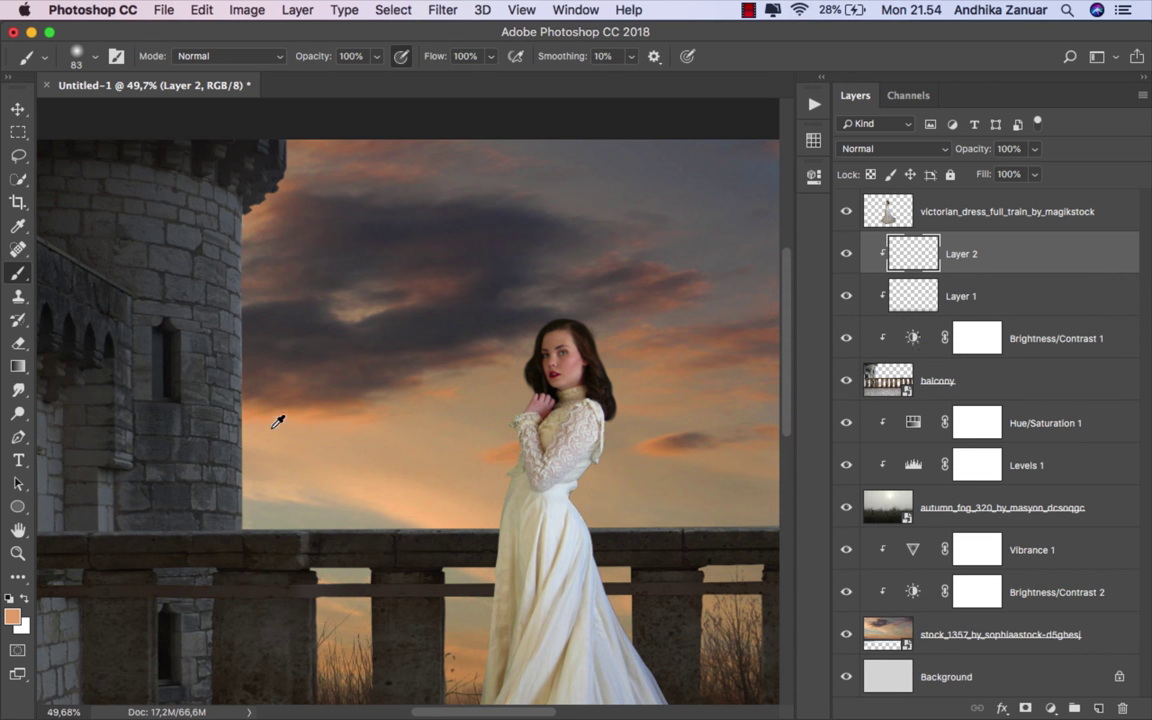
pyautogui.keyDown('alt'); pyautogui.click(275, 410); pyautogui.keyUp('alt')
pyautogui.click(884, 150)
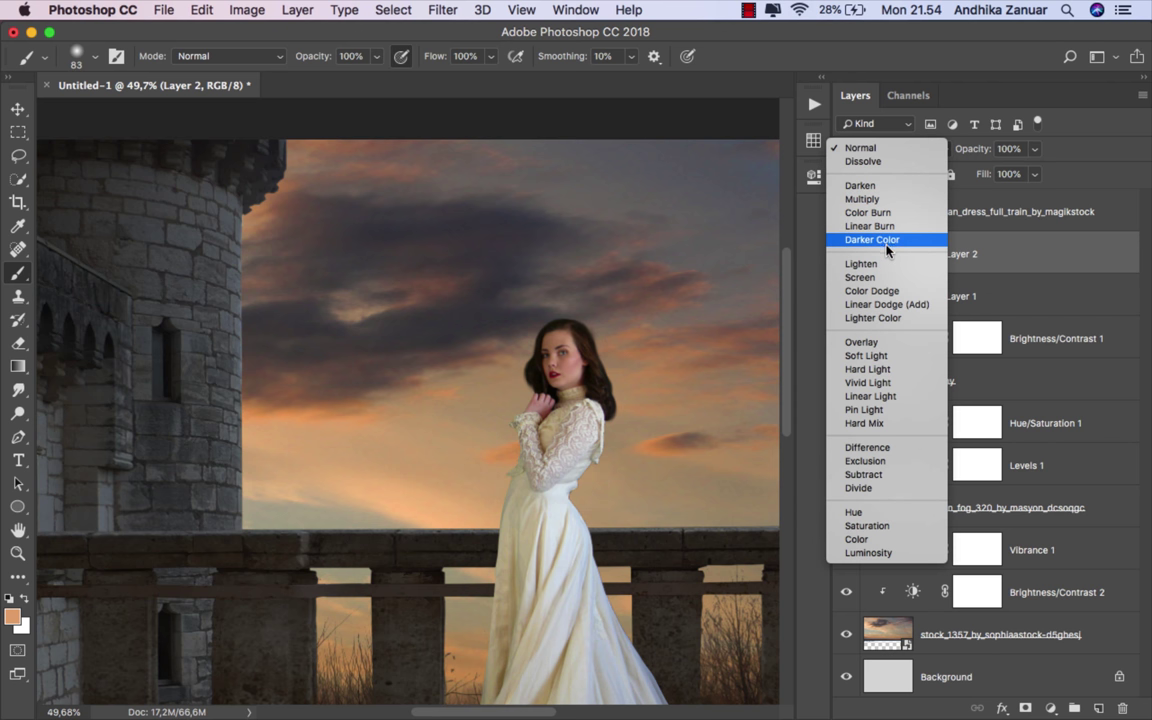
pyautogui.click(887, 344)
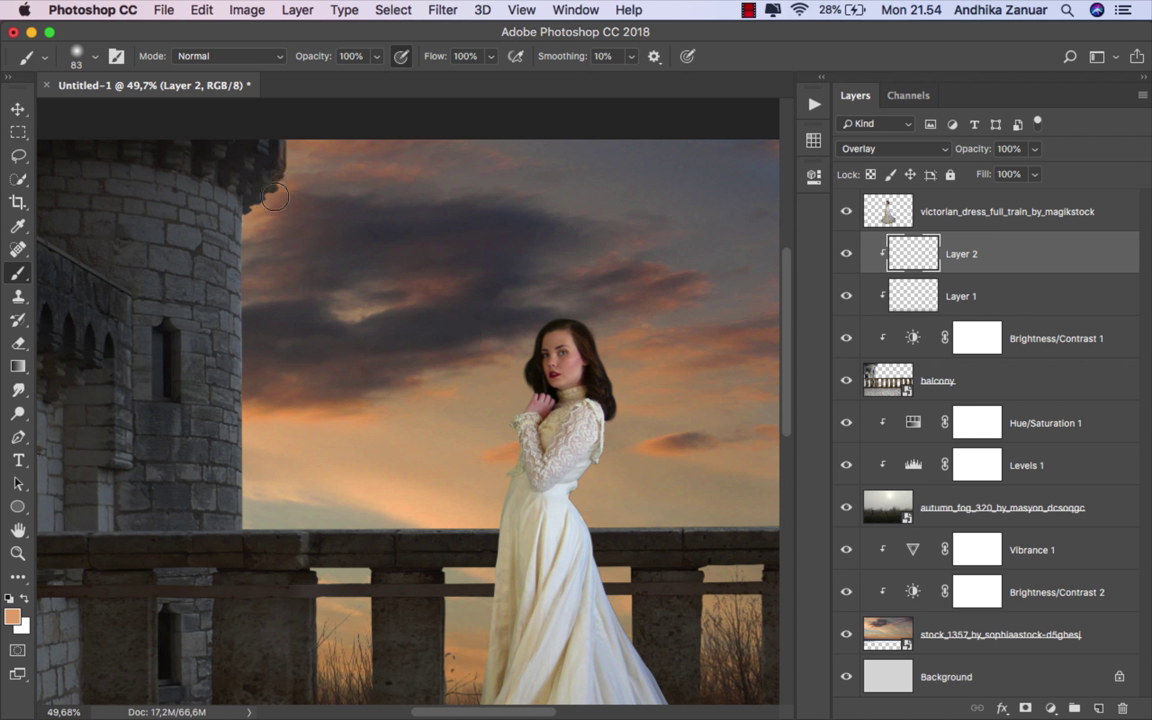
# Paint orange down the tower's right edge at 100%, then again with a larger ~13% brush.
pyautogui.moveTo(250, 221); pyautogui.dragTo(247, 500)
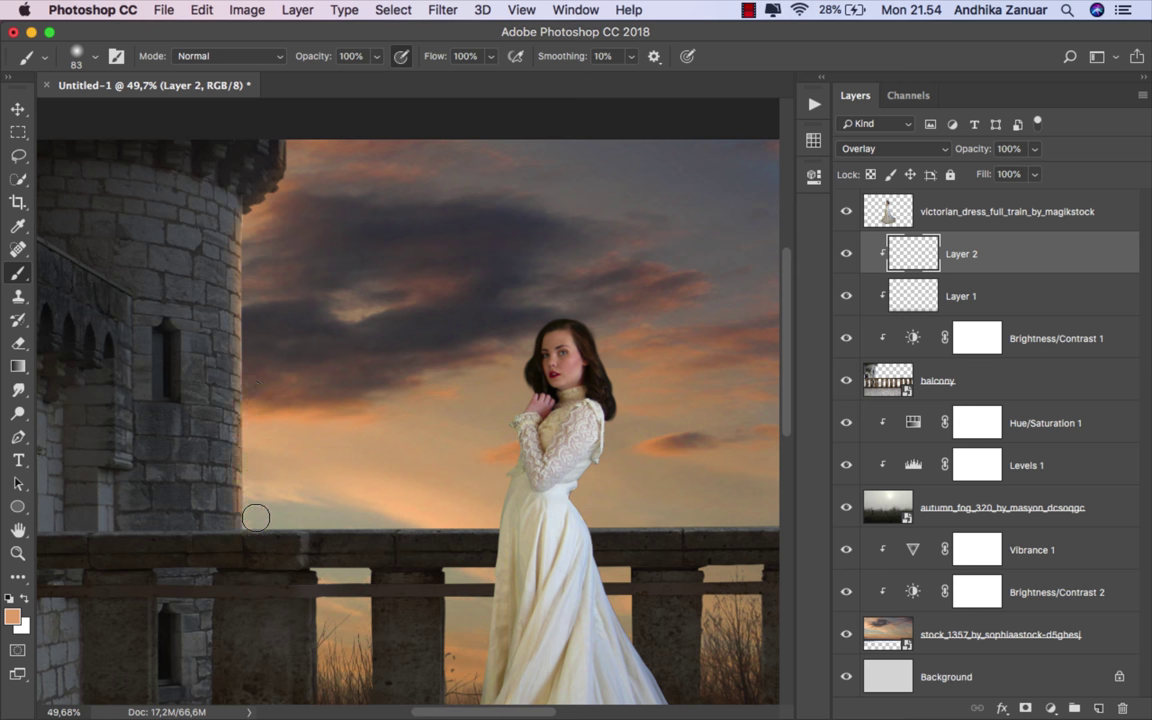
pyautogui.scroll(-2, 427, 403)
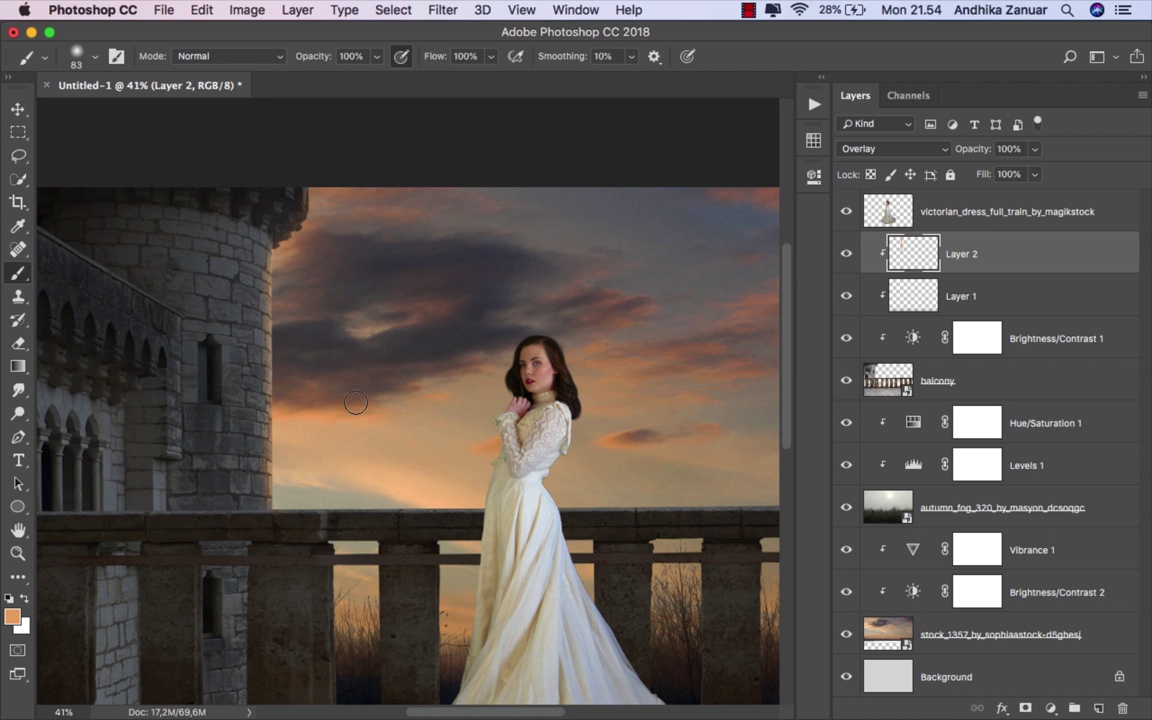
pyautogui.click(377, 56)
pyautogui.moveTo(315, 77); pyautogui.dragTo(305, 79)
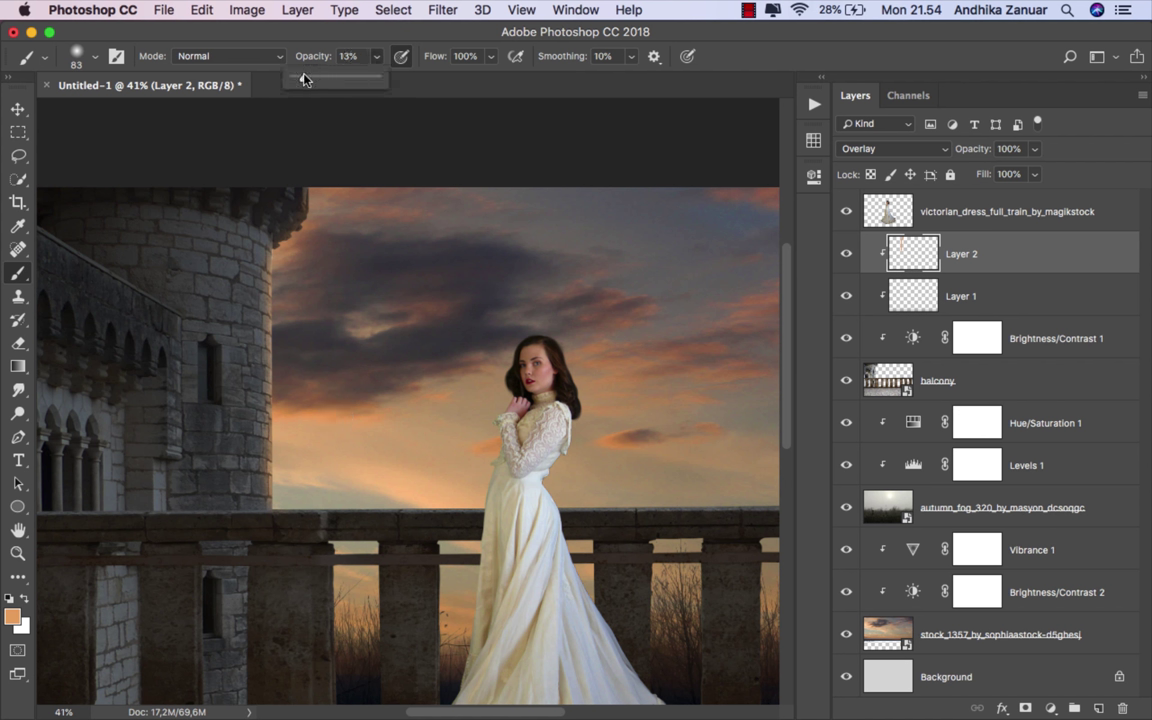
pyautogui.press(']')
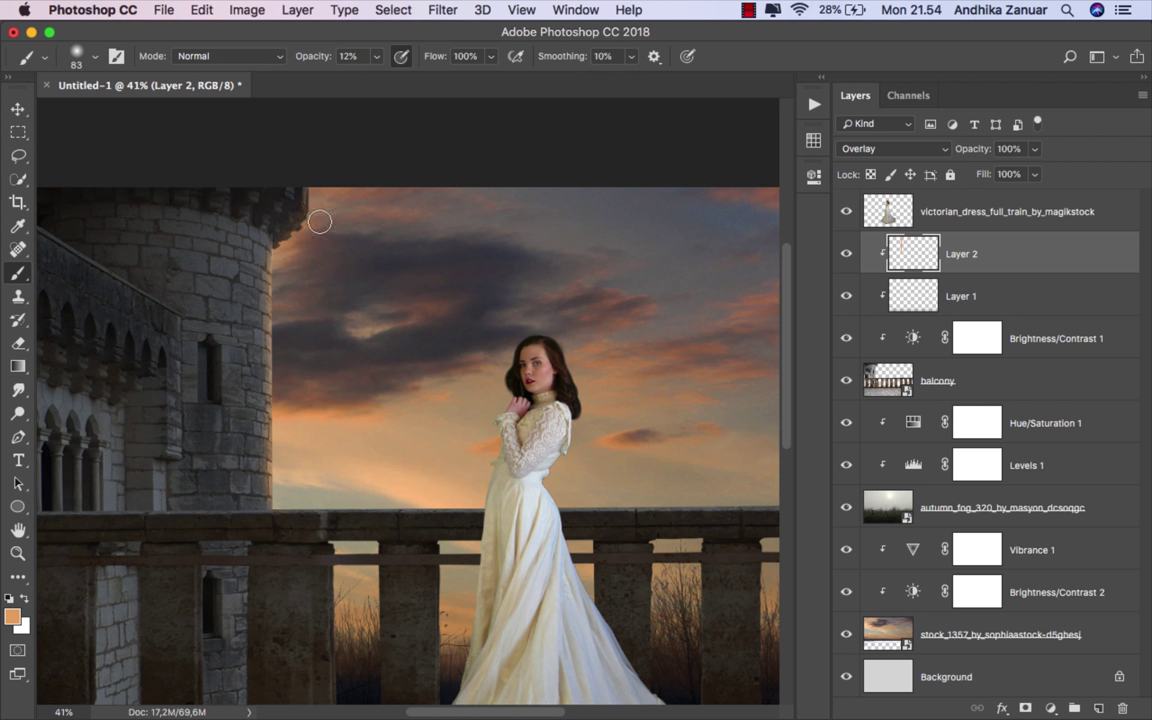
pyautogui.press(']')
pyautogui.press(']')
pyautogui.press(']')
pyautogui.press(']')
pyautogui.moveTo(260, 295)
pyautogui.mouseDown()
pyautogui.moveTo(265, 391)
pyautogui.moveTo(252, 450)
pyautogui.moveTo(262, 483)
pyautogui.mouseUp()
pyautogui.press(']')
pyautogui.press(']')
pyautogui.press(']')
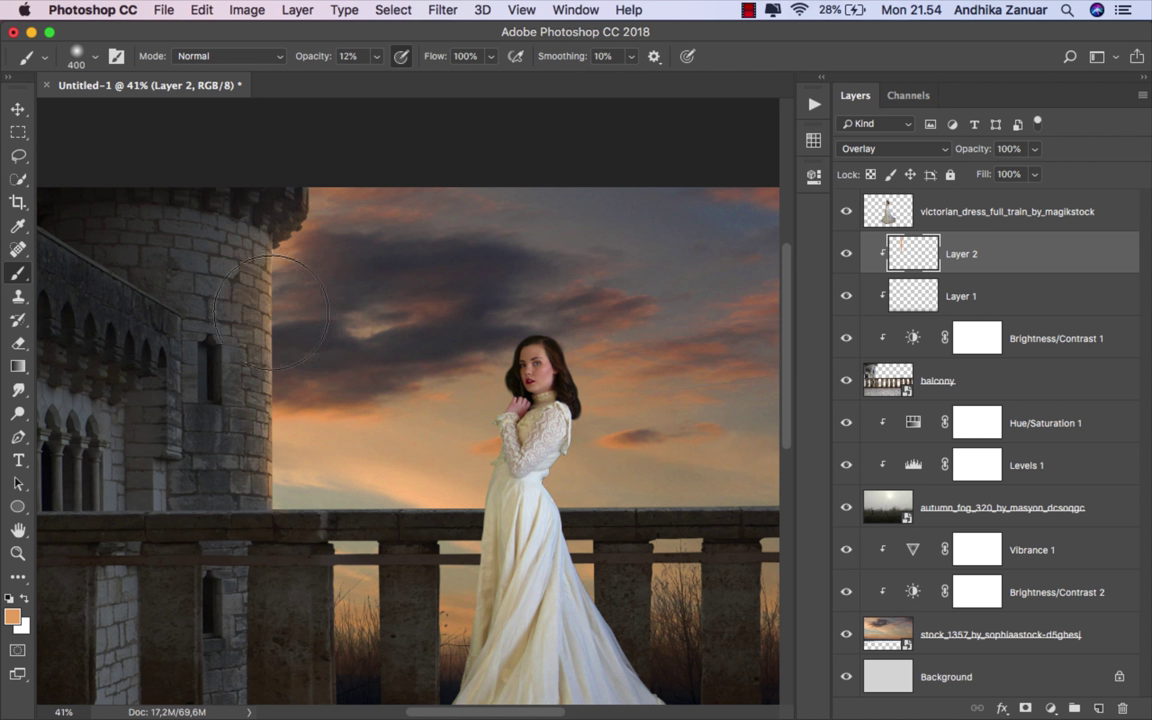
pyautogui.moveTo(268, 378)
pyautogui.mouseDown()
pyautogui.moveTo(303, 458)
pyautogui.moveTo(288, 442)
pyautogui.moveTo(311, 302)
pyautogui.mouseUp()
# Add a faint orange glow near the balustrade with a 200 px brush and compare visibility.
pyautogui.scroll(-2, 311, 302)
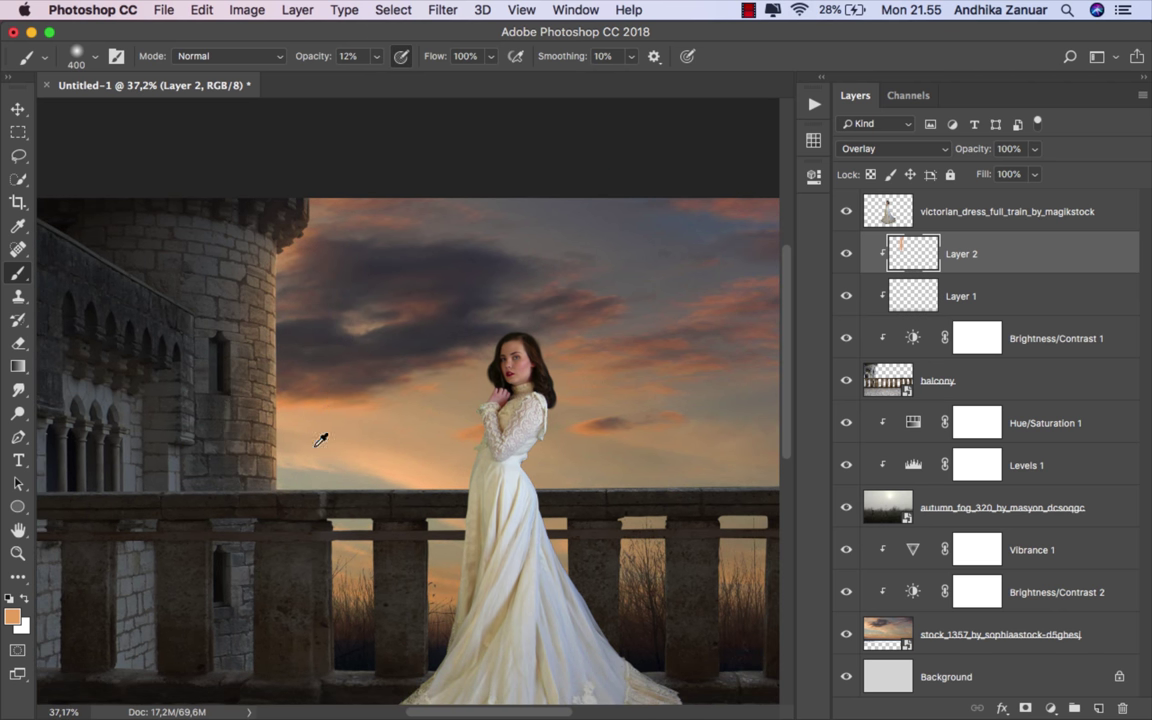
pyautogui.scroll(-1, 355, 420)
pyautogui.scroll(-1, 355, 420)
pyautogui.press('[')
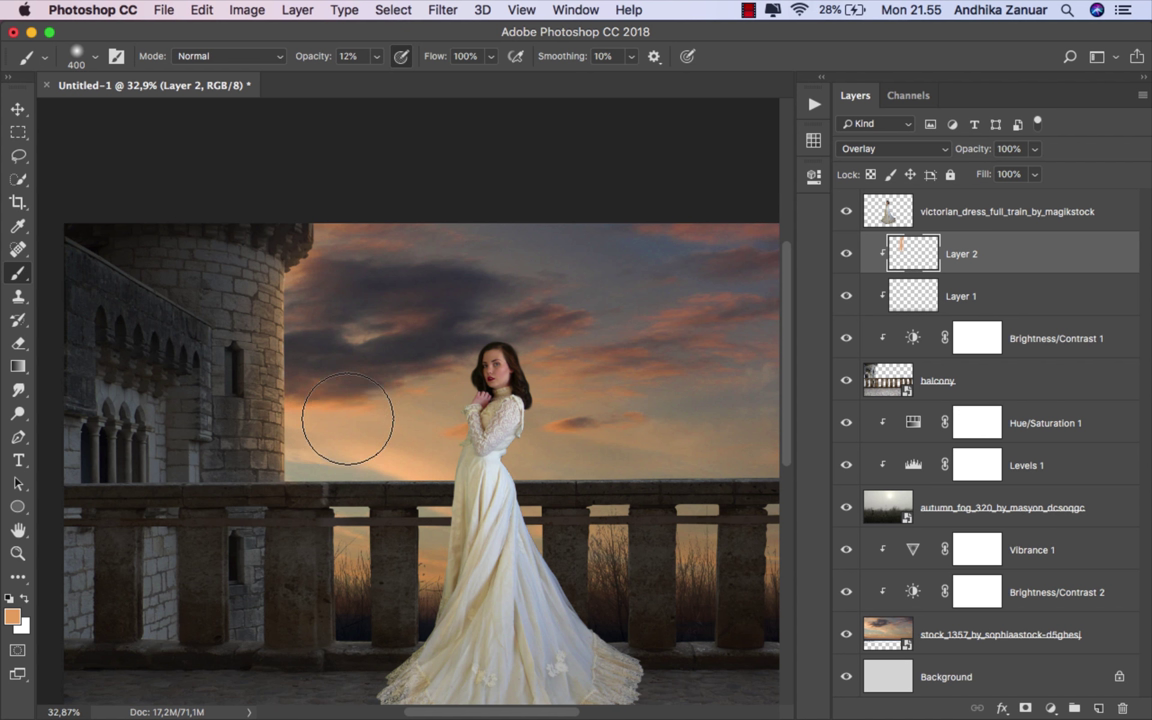
pyautogui.press('[')
pyautogui.press('[')
pyautogui.press('[')
pyautogui.press('[')
pyautogui.press('[')
pyautogui.press('[')
pyautogui.press('[')
pyautogui.scroll(-2, 420, 465)
pyautogui.scroll(-2, 420, 465)
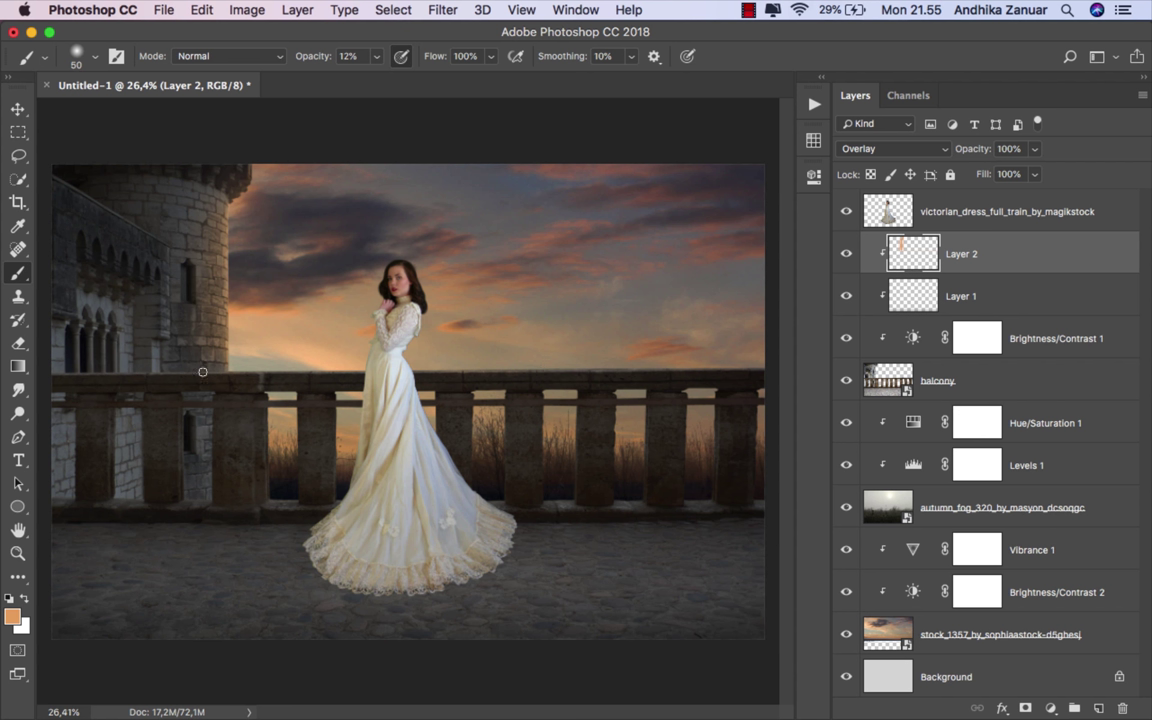
pyautogui.moveTo(551, 374); pyautogui.dragTo(528, 366)
pyautogui.click(846, 254)
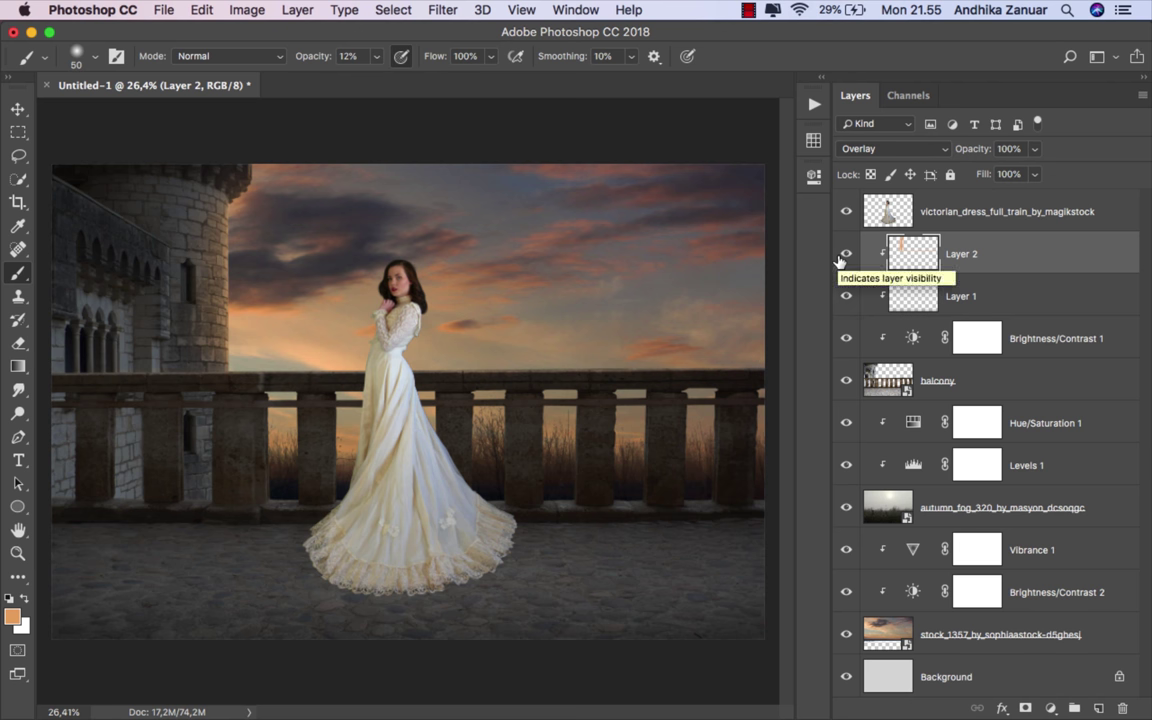
# Wash a very faint orange glow over the tower with a 900 px brush at 5%.
pyautogui.moveTo(320, 57); pyautogui.dragTo(292, 57)
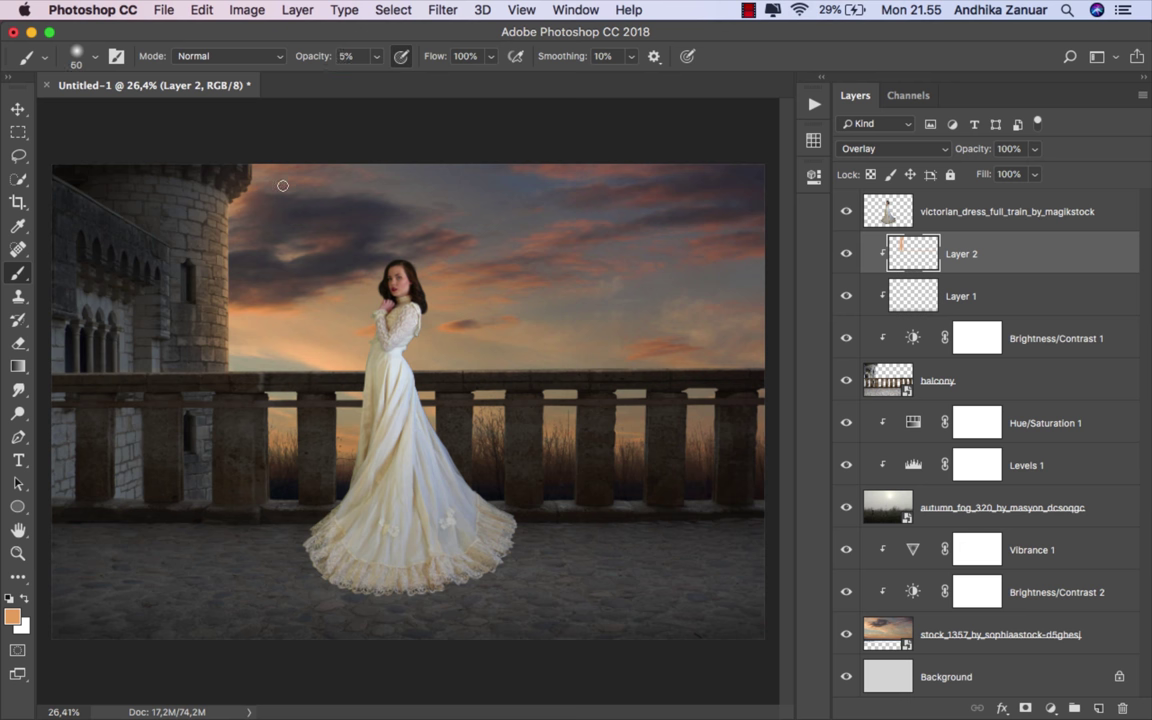
pyautogui.press(']')
pyautogui.press(']')
pyautogui.press(']')
pyautogui.press(']')
pyautogui.press(']')
pyautogui.press(']')
pyautogui.press(']')
pyautogui.press(']')
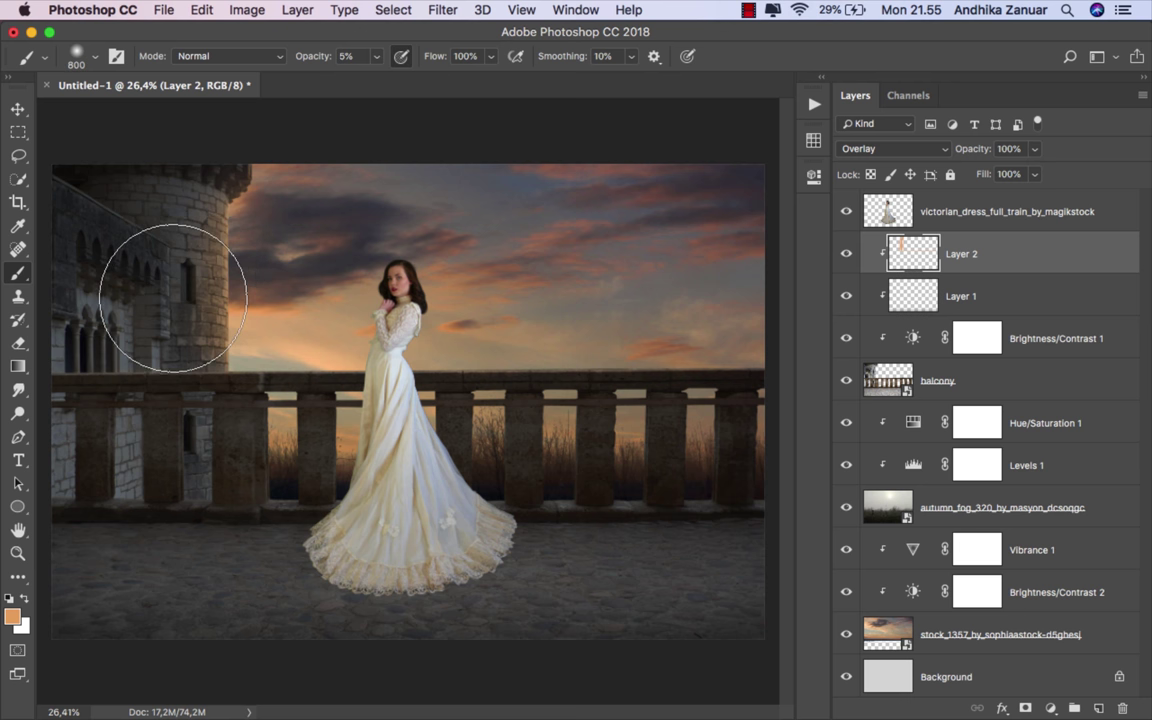
pyautogui.press(']')
pyautogui.press(']')
pyautogui.moveTo(167, 284)
pyautogui.mouseDown()
pyautogui.moveTo(163, 244)
pyautogui.moveTo(121, 288)
pyautogui.moveTo(207, 272)
pyautogui.mouseUp()
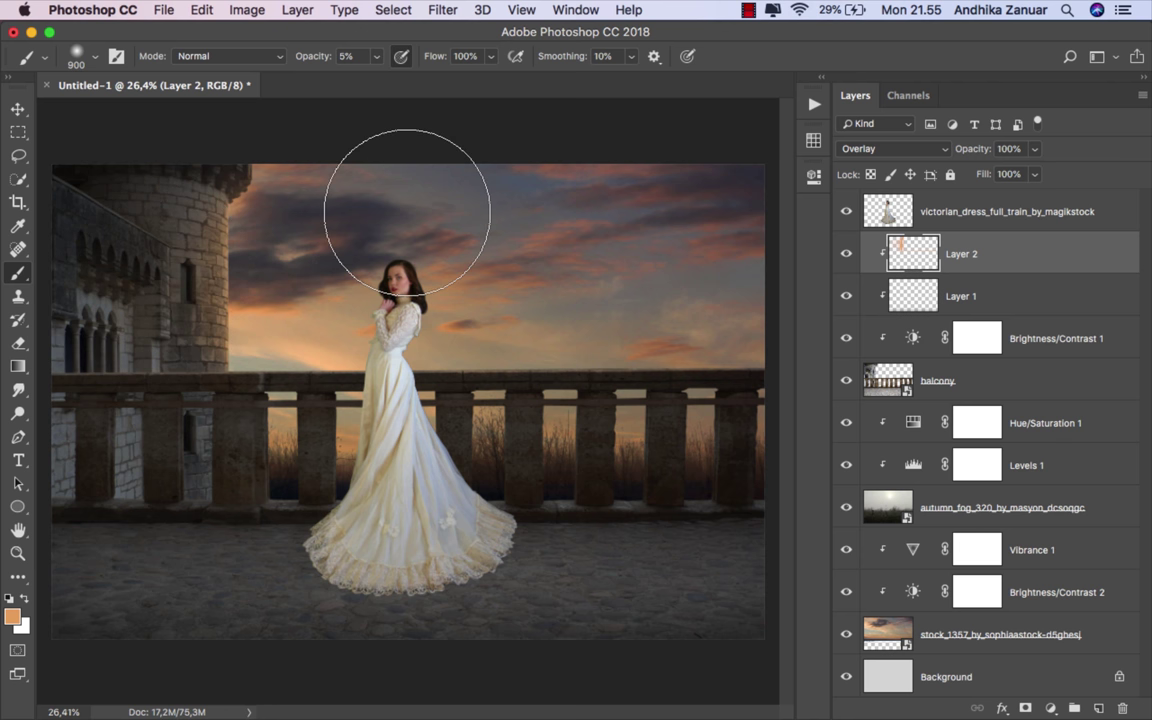
pyautogui.click(19, 109)
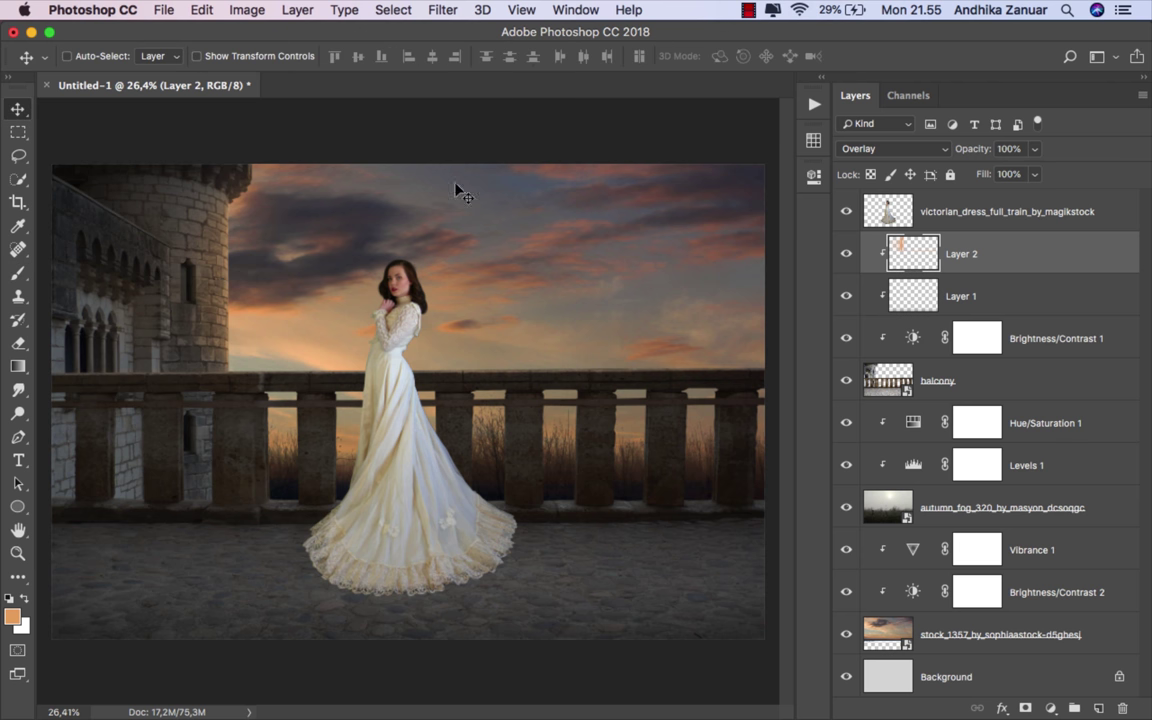
# Add a Vibrance adjustment clipped to the Victorian dress layer, reducing vibrance to -50.
pyautogui.click(845, 255)
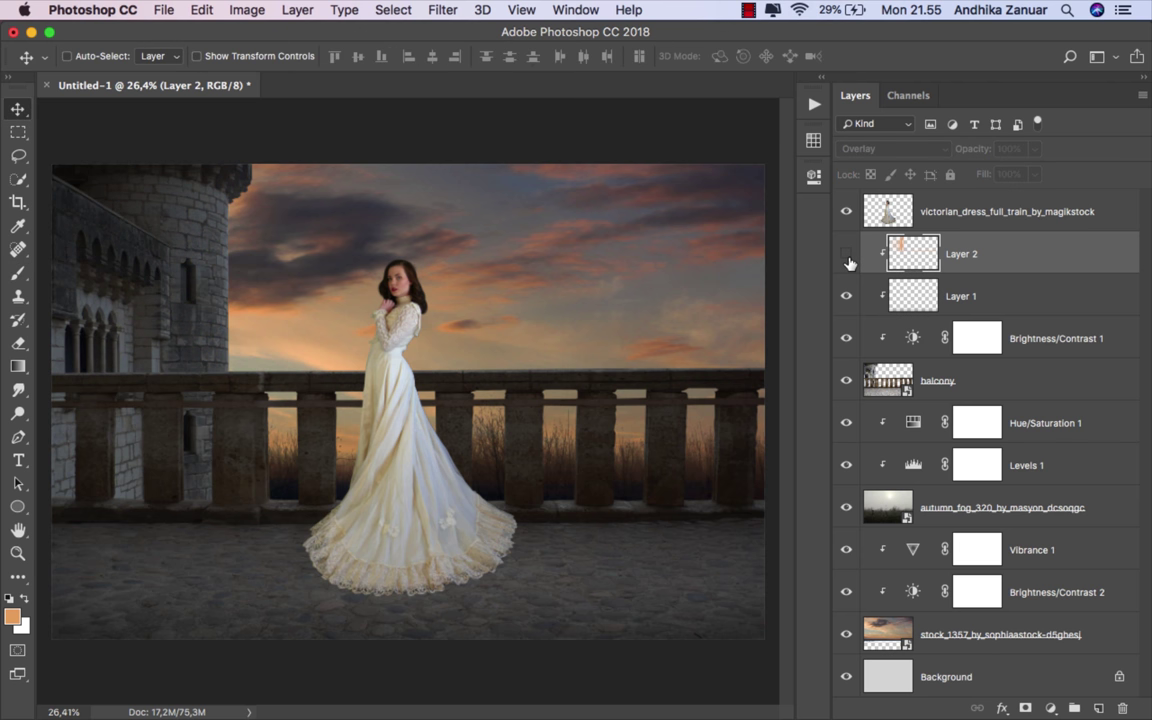
pyautogui.click(977, 217)
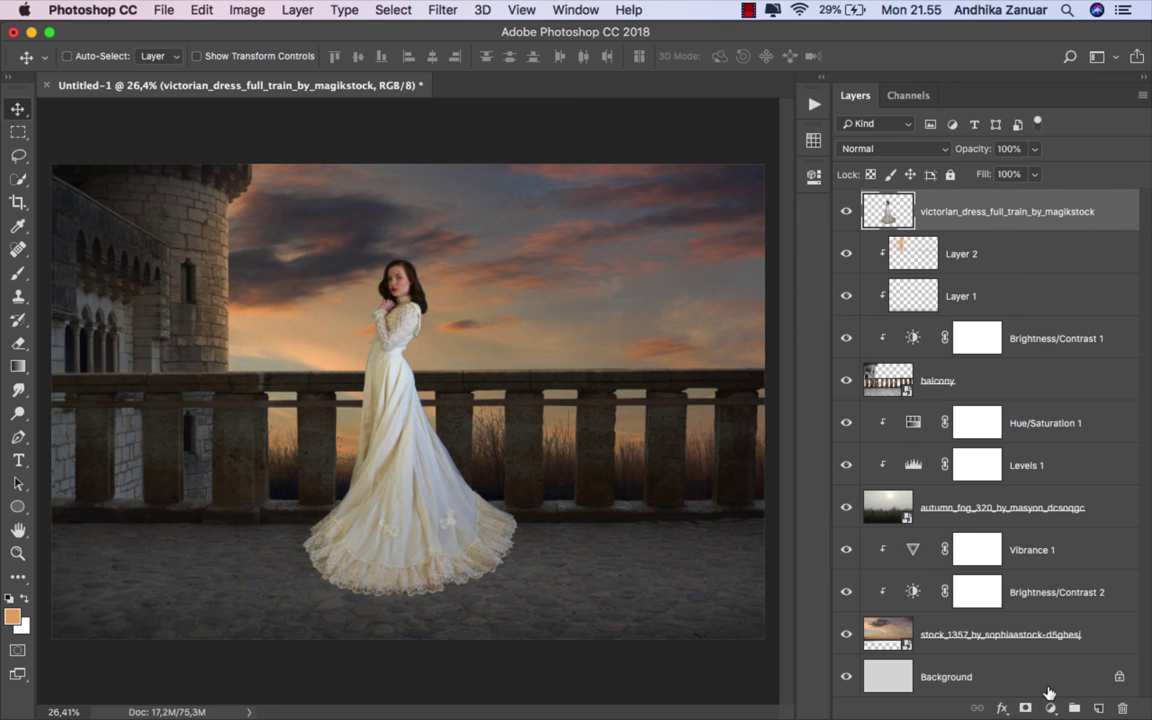
pyautogui.click(1050, 707)
pyautogui.click(1062, 496)
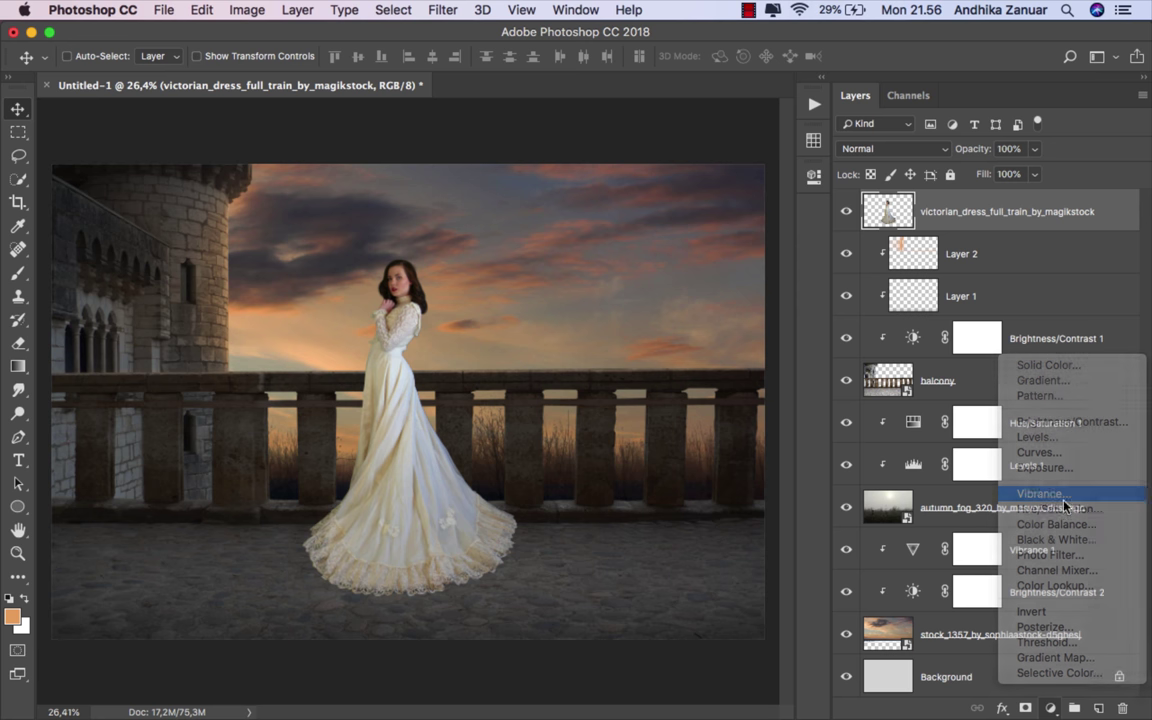
pyautogui.click(659, 475)
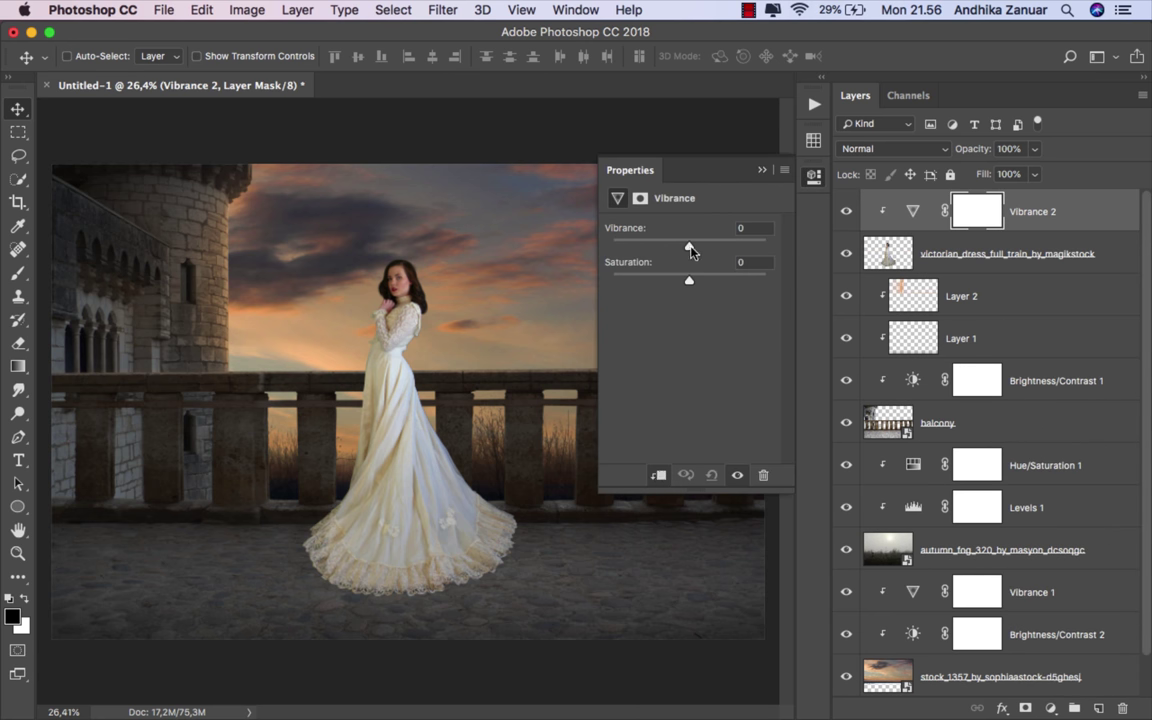
pyautogui.moveTo(691, 252); pyautogui.dragTo(652, 251)
pyautogui.click(715, 158)
# Compare the dress with Vibrance 2 hidden, then select Layer 2.
pyautogui.click(846, 212)
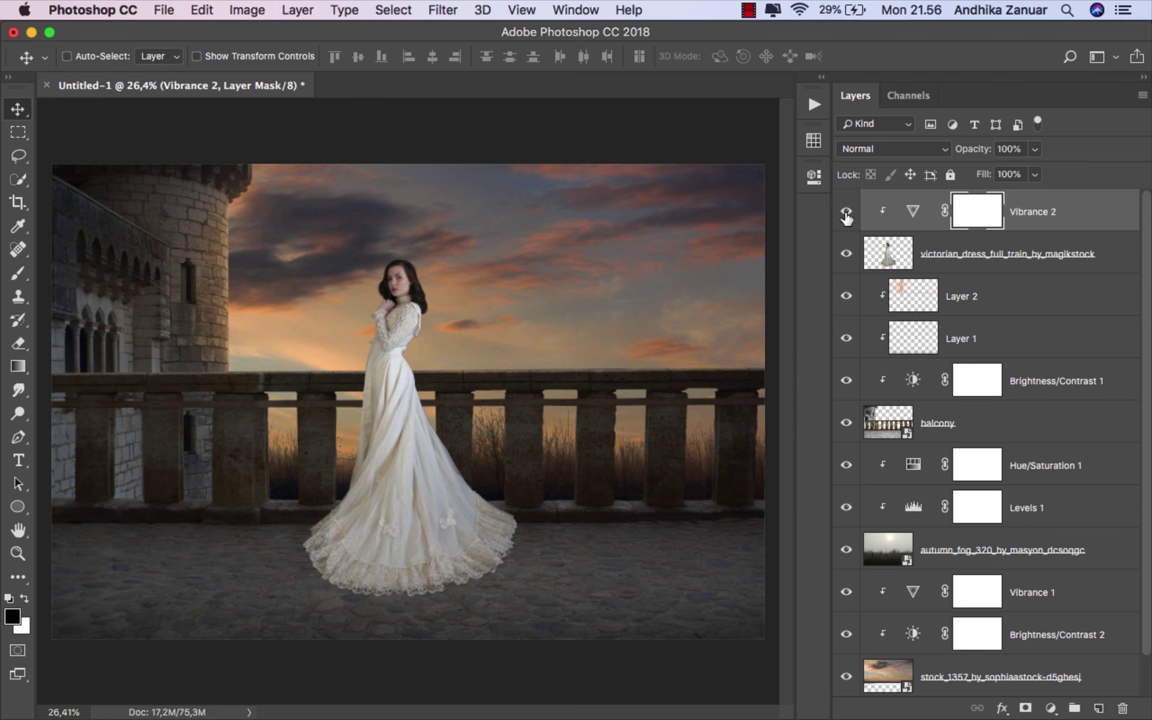
pyautogui.click(1049, 216)
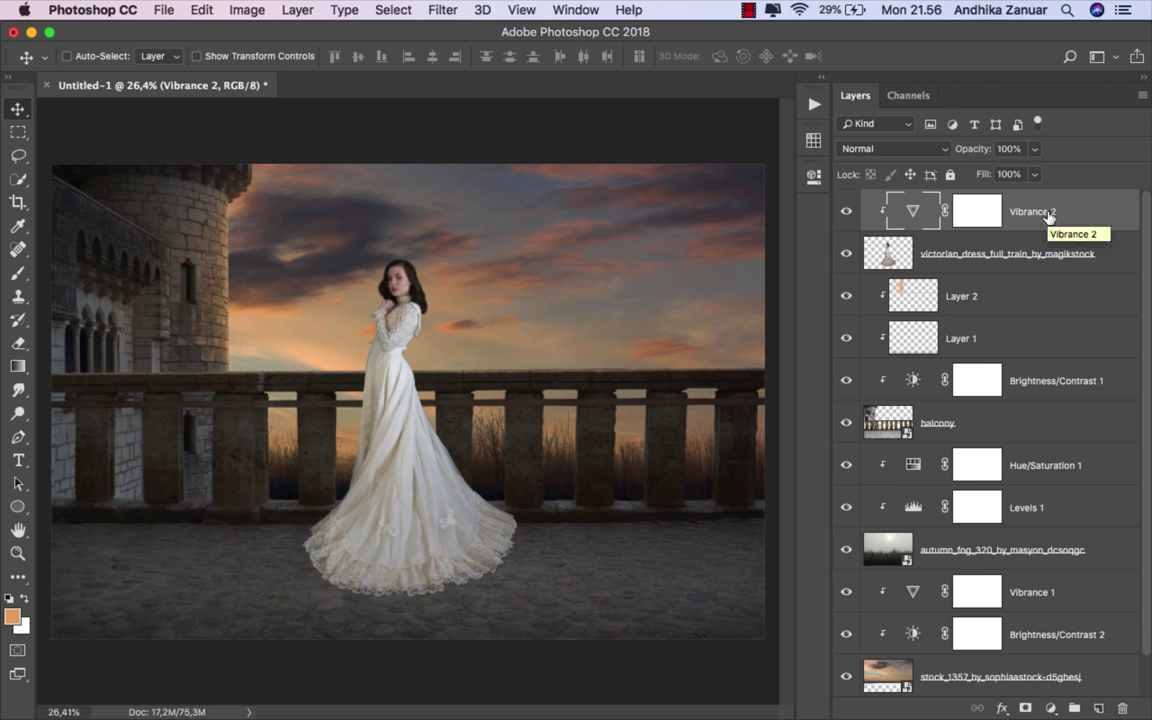
pyautogui.click(1002, 300)
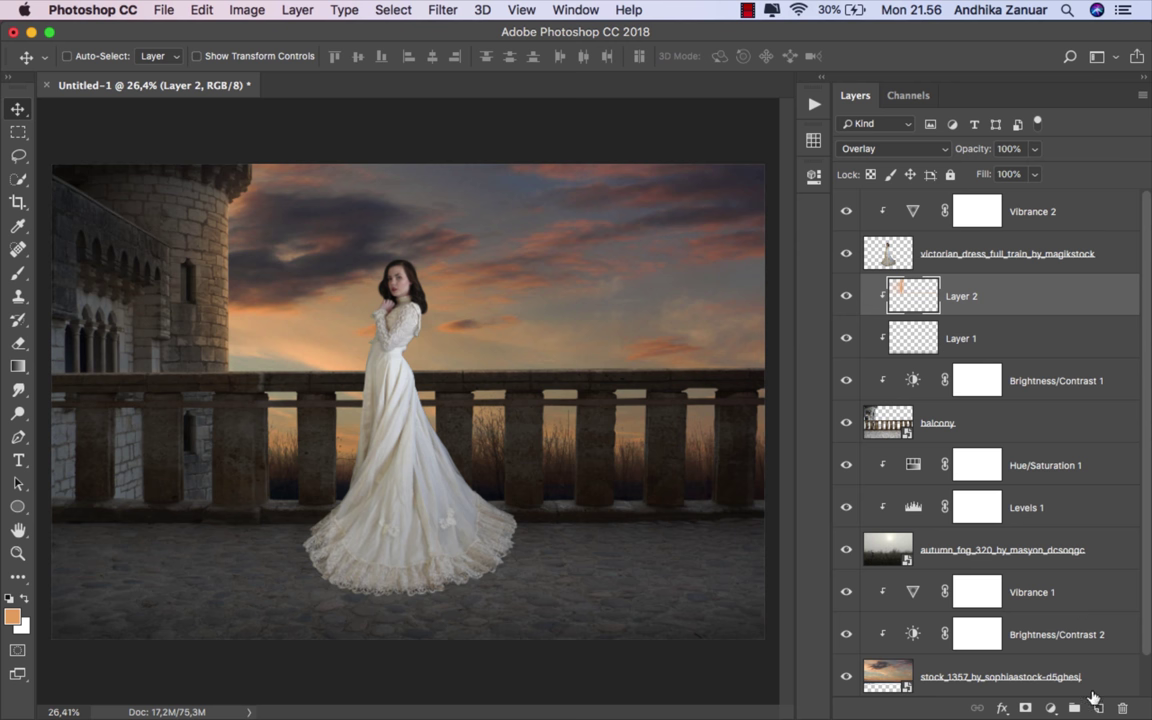
# Add a new layer clipped above Layer 2 and name it 'shadow 1'.
pyautogui.click(1096, 707)
pyautogui.rightClick(866, 290)
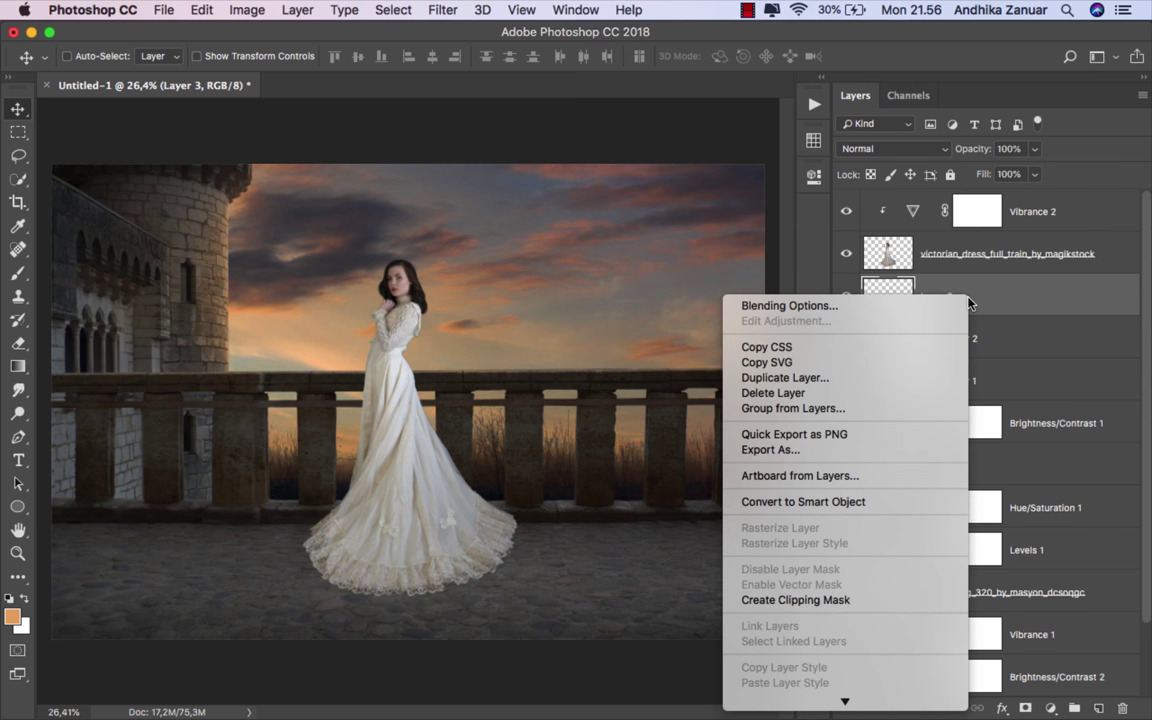
pyautogui.click(860, 600)
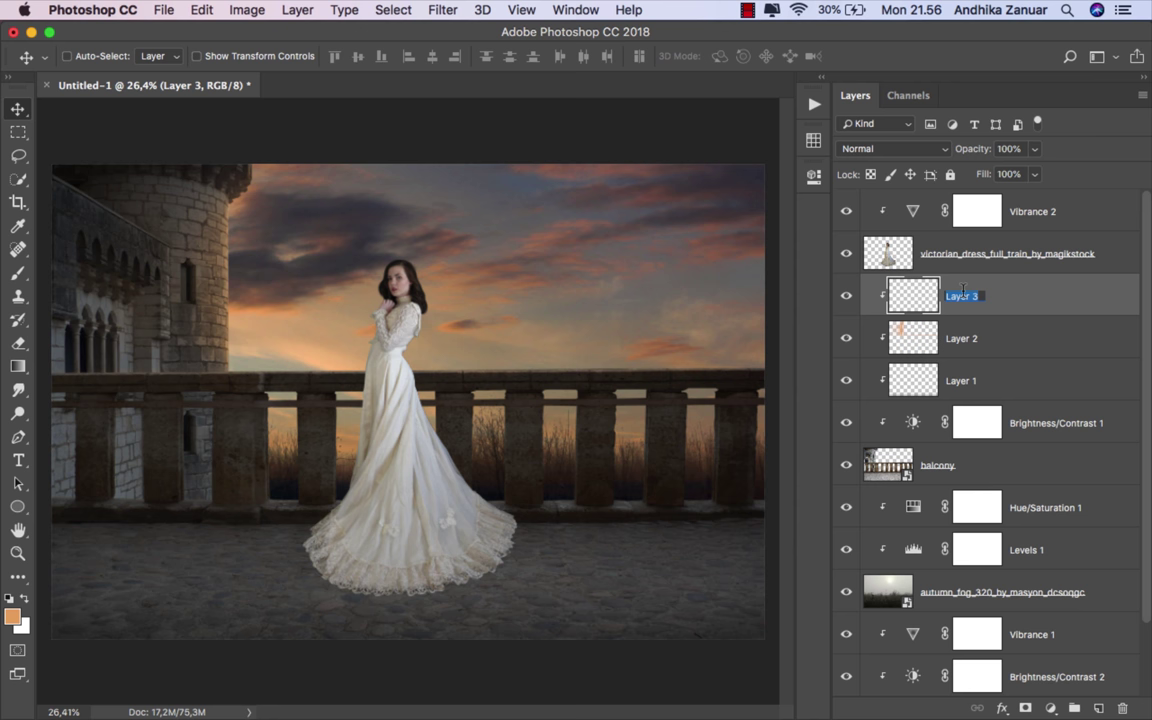
pyautogui.write('shadow')
pyautogui.write('1')
pyautogui.press('Return')
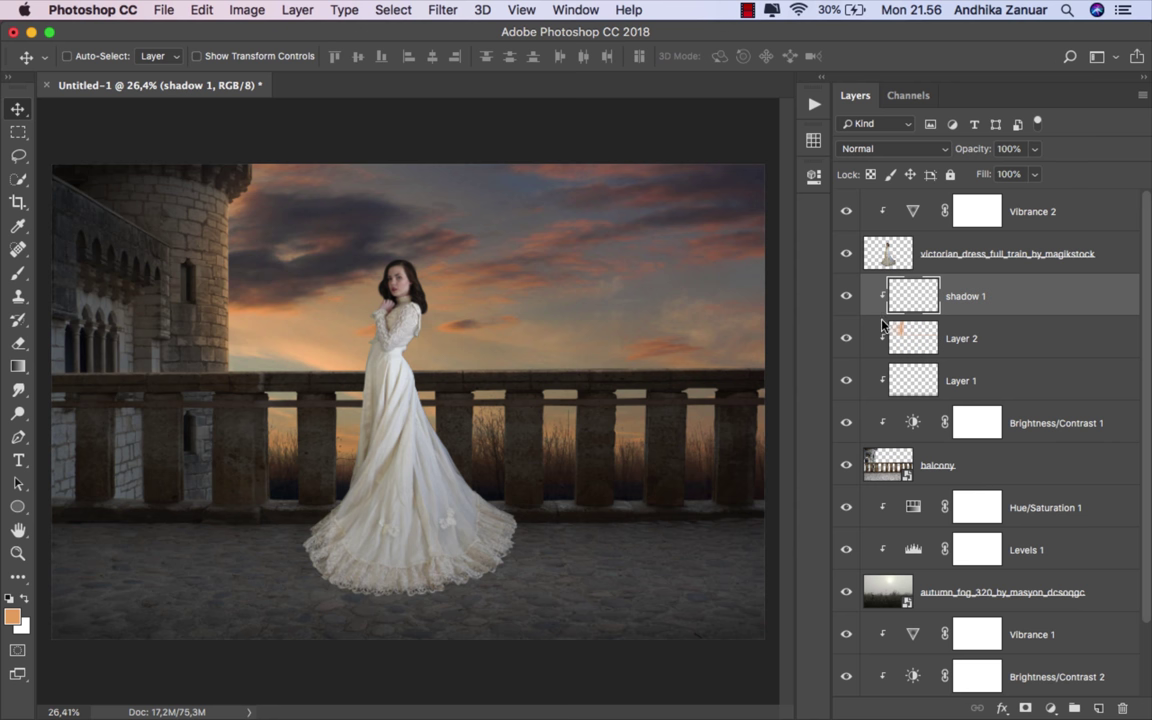
# Set up a black brush at 8% opacity.
pyautogui.click(18, 272)
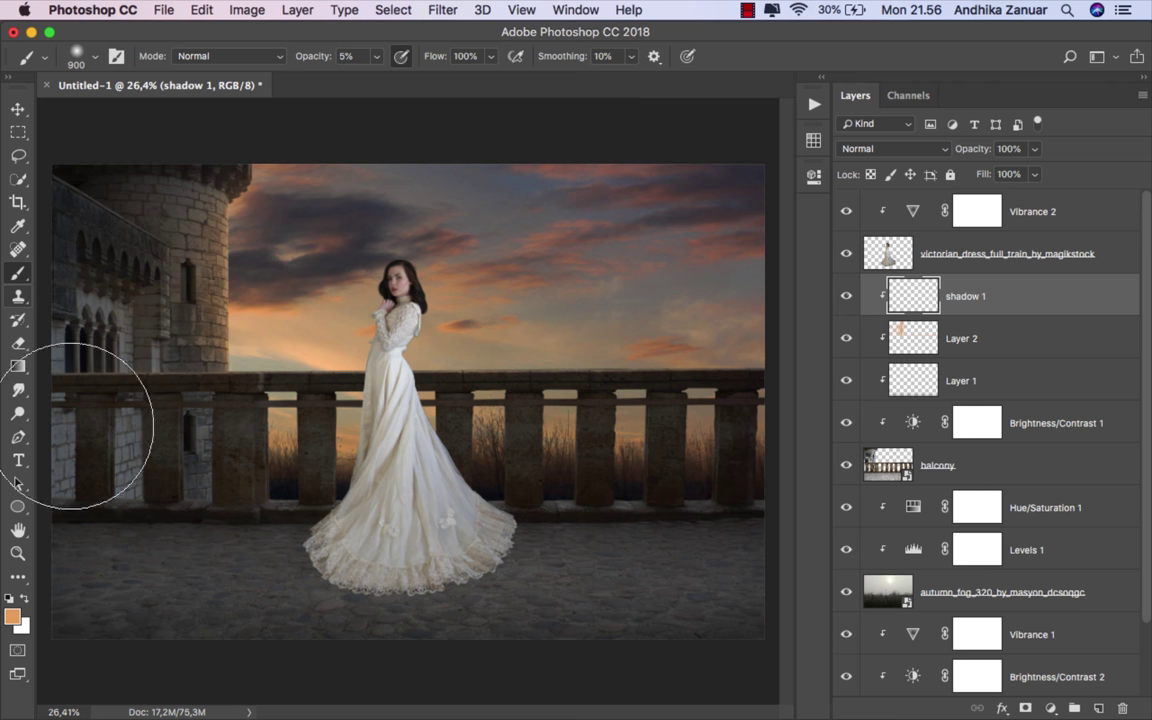
pyautogui.press('d')
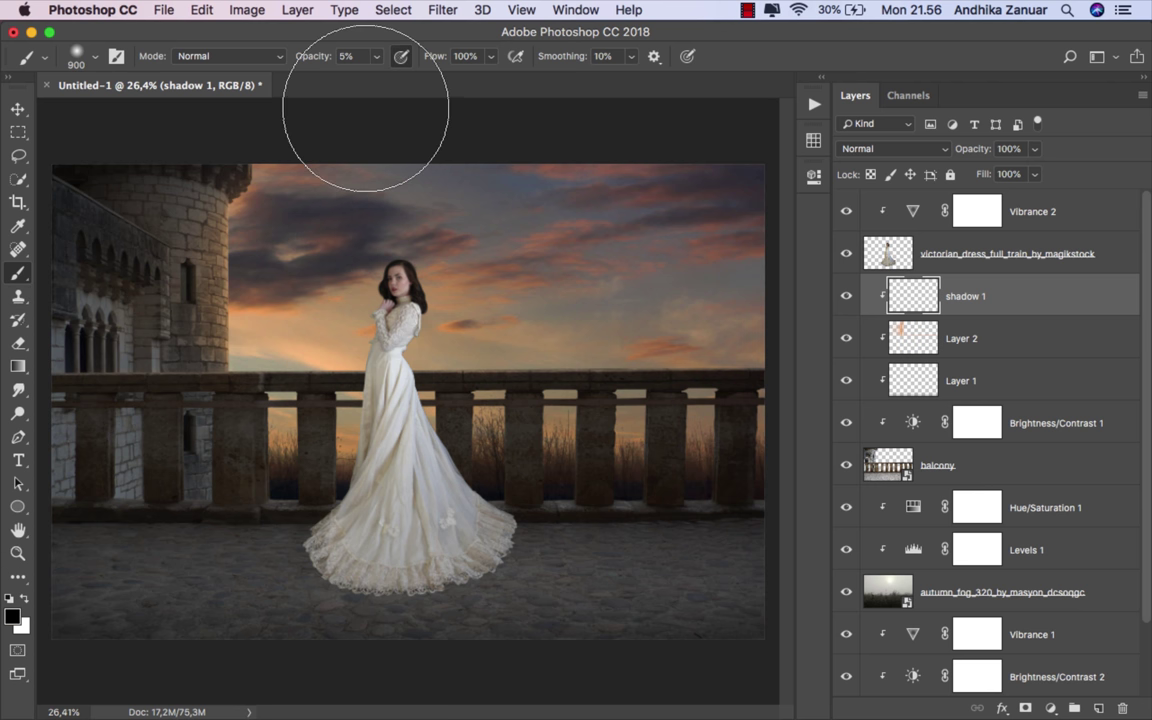
pyautogui.click(376, 56)
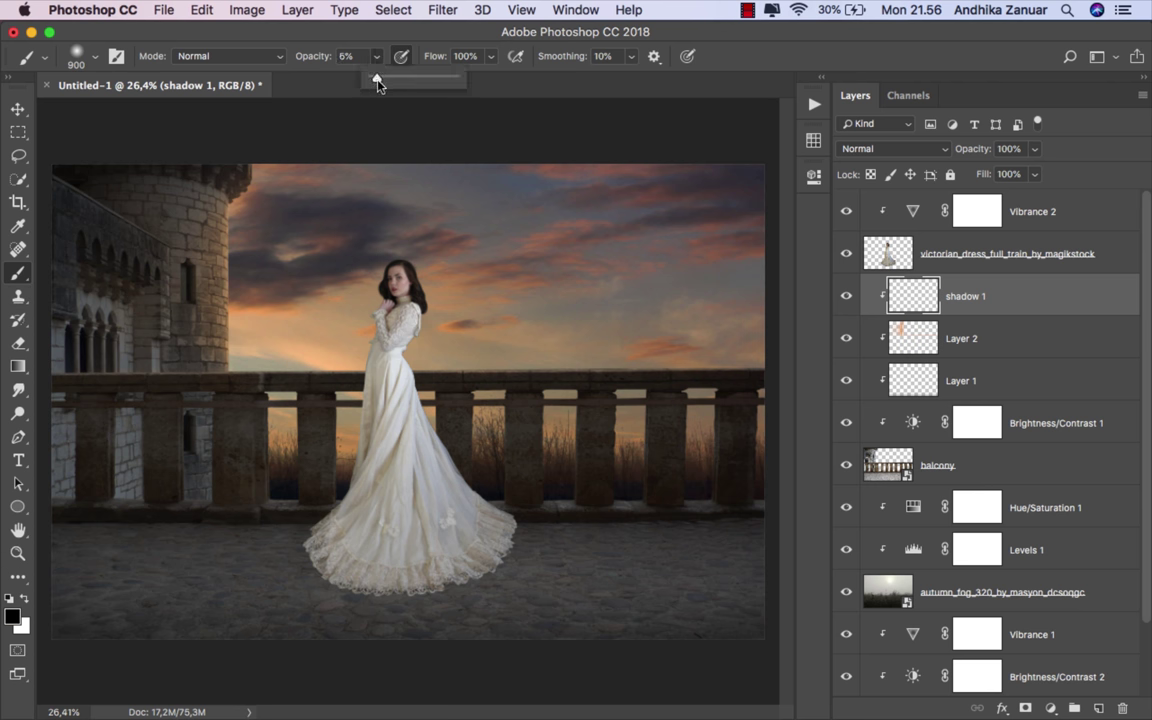
pyautogui.moveTo(377, 80); pyautogui.dragTo(379, 80)
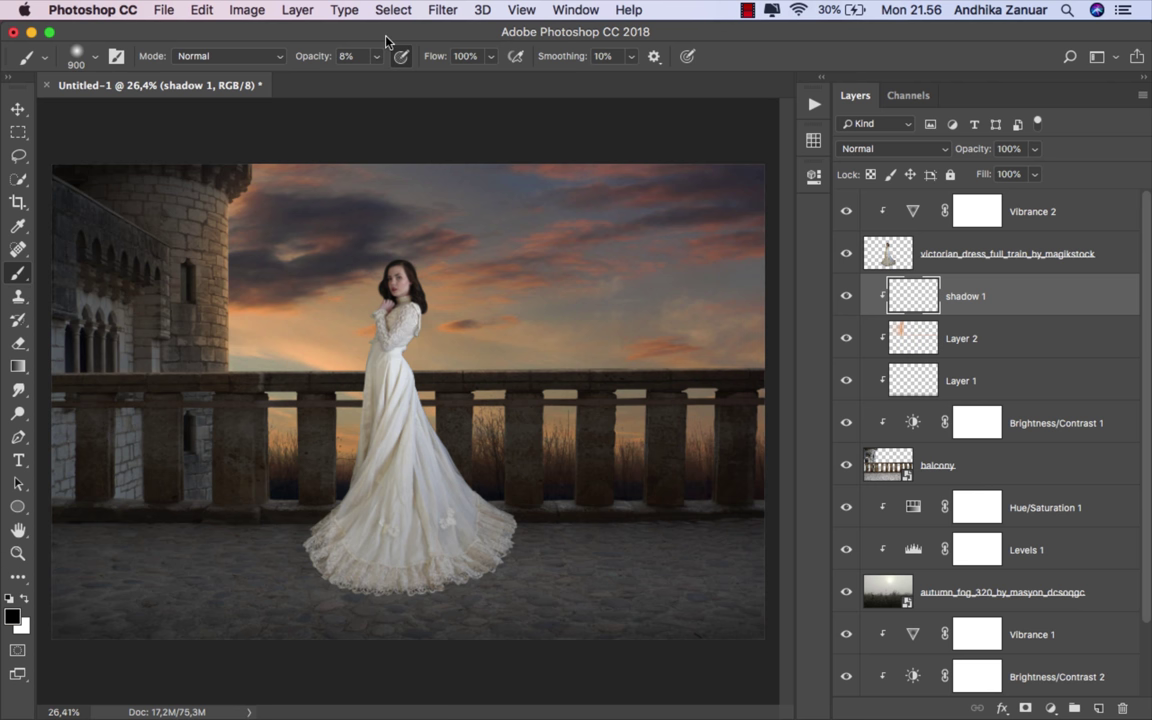
# Set shadow 1 to Soft Light and paint a faint black shadow along the dress hem.
pyautogui.click(868, 150)
pyautogui.click(872, 355)
pyautogui.press('[')
pyautogui.press('[')
pyautogui.press('[')
pyautogui.press('[')
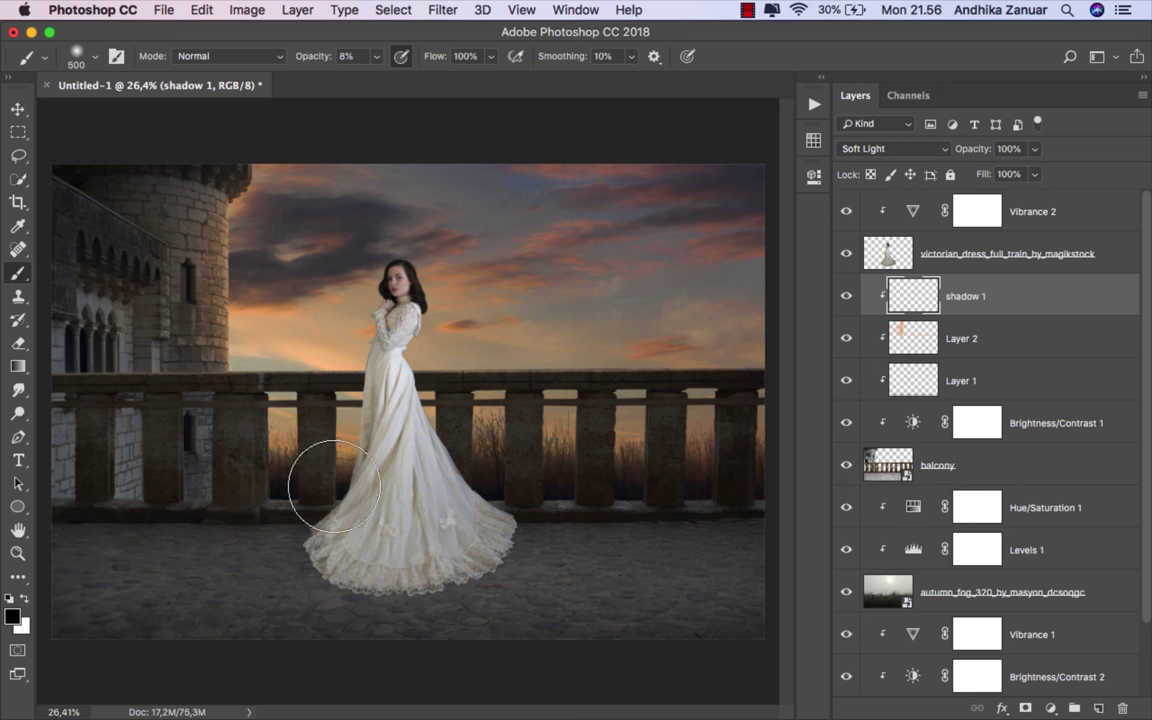
pyautogui.press('[')
pyautogui.press('[')
pyautogui.moveTo(290, 530)
pyautogui.mouseDown()
pyautogui.moveTo(335, 545)
pyautogui.moveTo(257, 543)
pyautogui.moveTo(212, 527)
pyautogui.moveTo(285, 522)
pyautogui.moveTo(244, 535)
pyautogui.moveTo(362, 555)
pyautogui.moveTo(318, 558)
pyautogui.mouseUp()
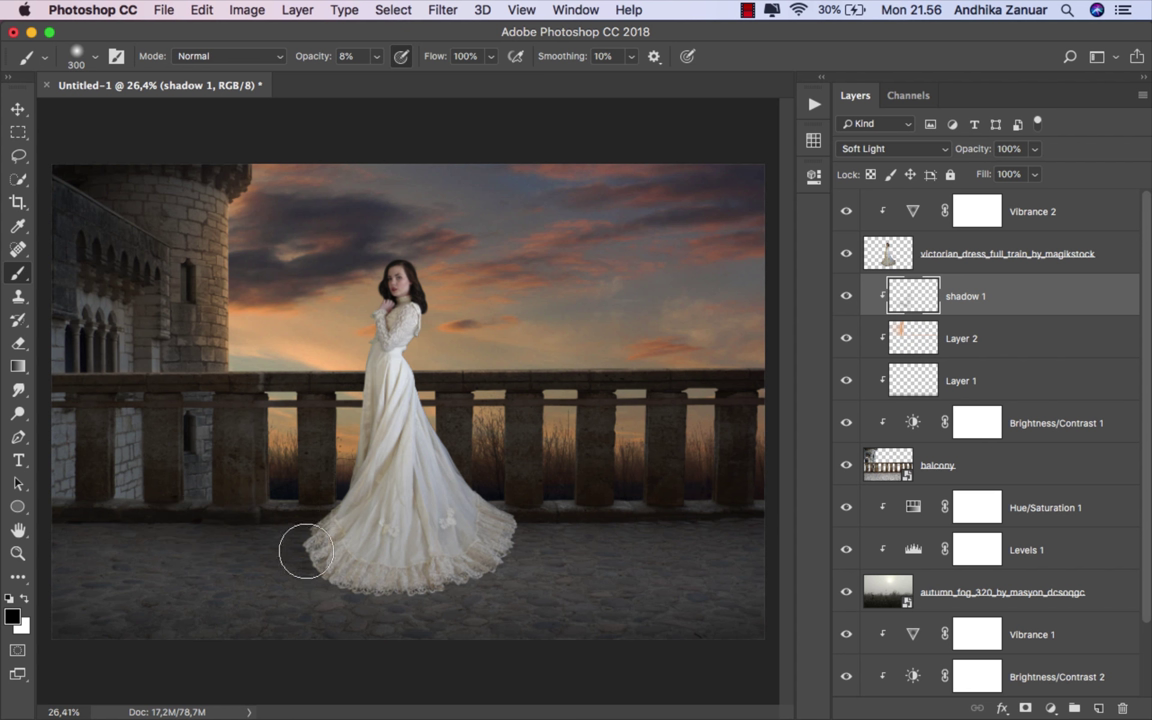
pyautogui.moveTo(289, 543)
pyautogui.mouseDown()
pyautogui.moveTo(313, 556)
pyautogui.moveTo(175, 525)
pyautogui.mouseUp()
pyautogui.moveTo(382, 538); pyautogui.dragTo(303, 527)
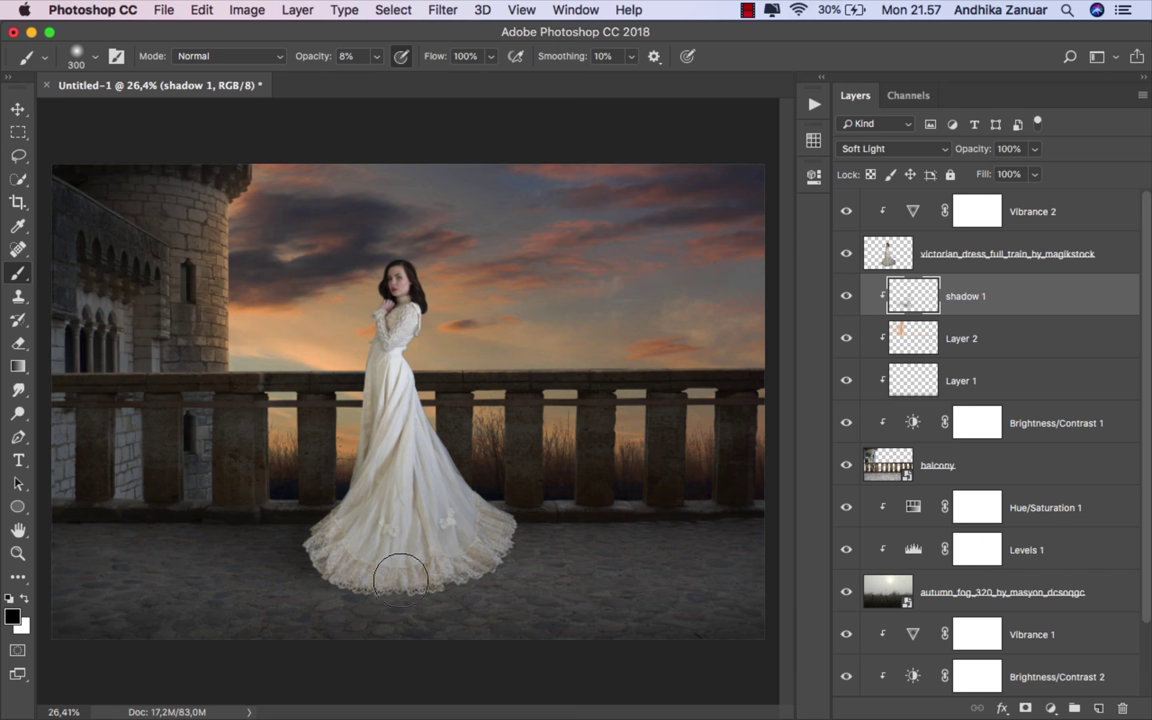
# Resize the brush up to 400, toggle shadow 1 to compare, then select Vibrance 2.
pyautogui.scroll(2, 307, 580)
pyautogui.scroll(3, 307, 580)
pyautogui.scroll(2, 300, 572)
pyautogui.scroll(1, 278, 552)
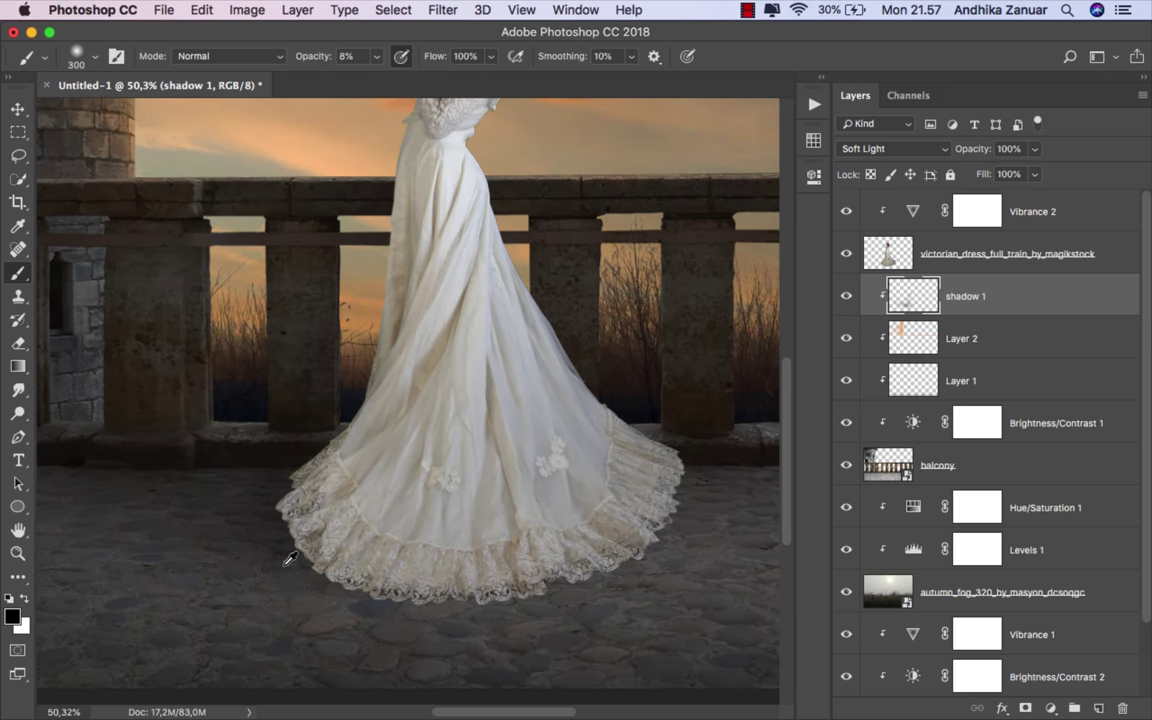
pyautogui.scroll(1, 268, 542)
pyautogui.scroll(1, 255, 510)
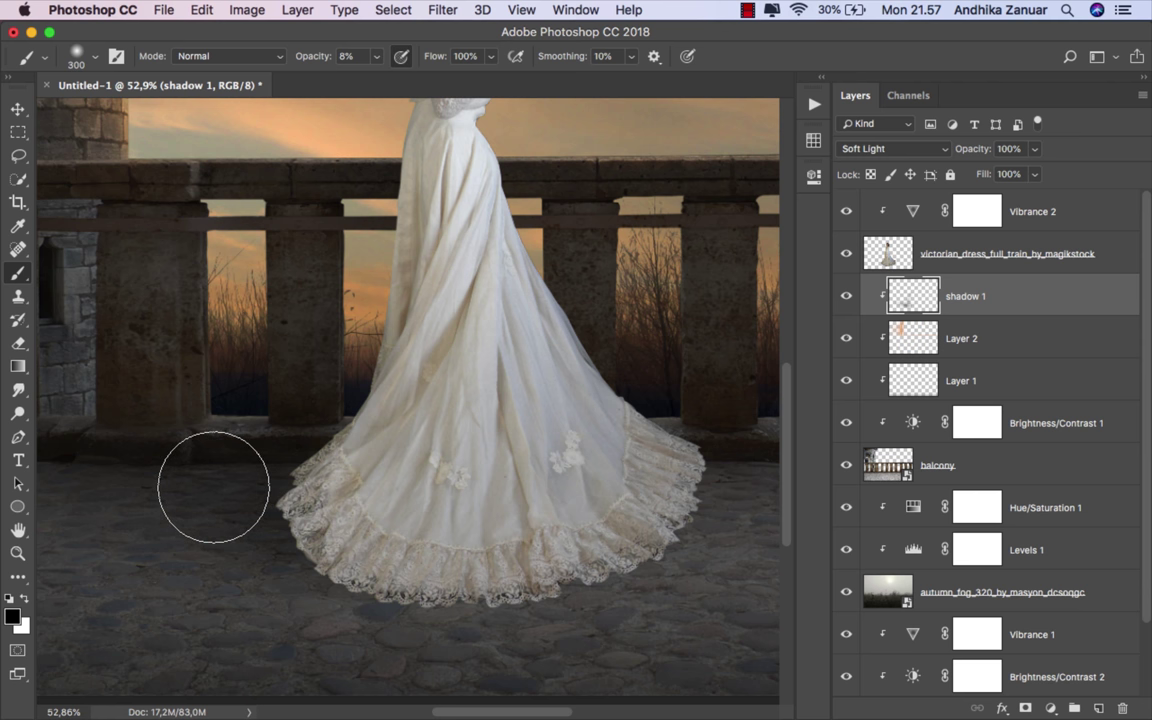
pyautogui.scroll(-1, 468, 500)
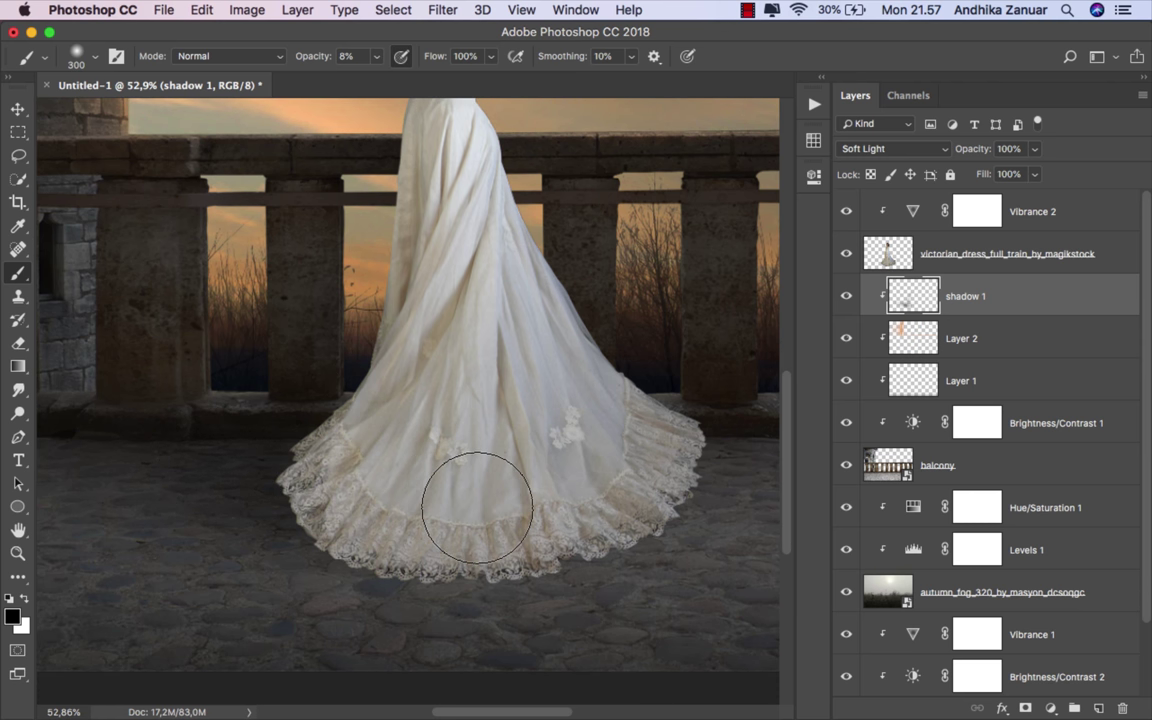
pyautogui.press('[')
pyautogui.press('[')
pyautogui.press('[')
pyautogui.press('[')
pyautogui.press('[')
pyautogui.press('[')
pyautogui.press('[')
pyautogui.press('[')
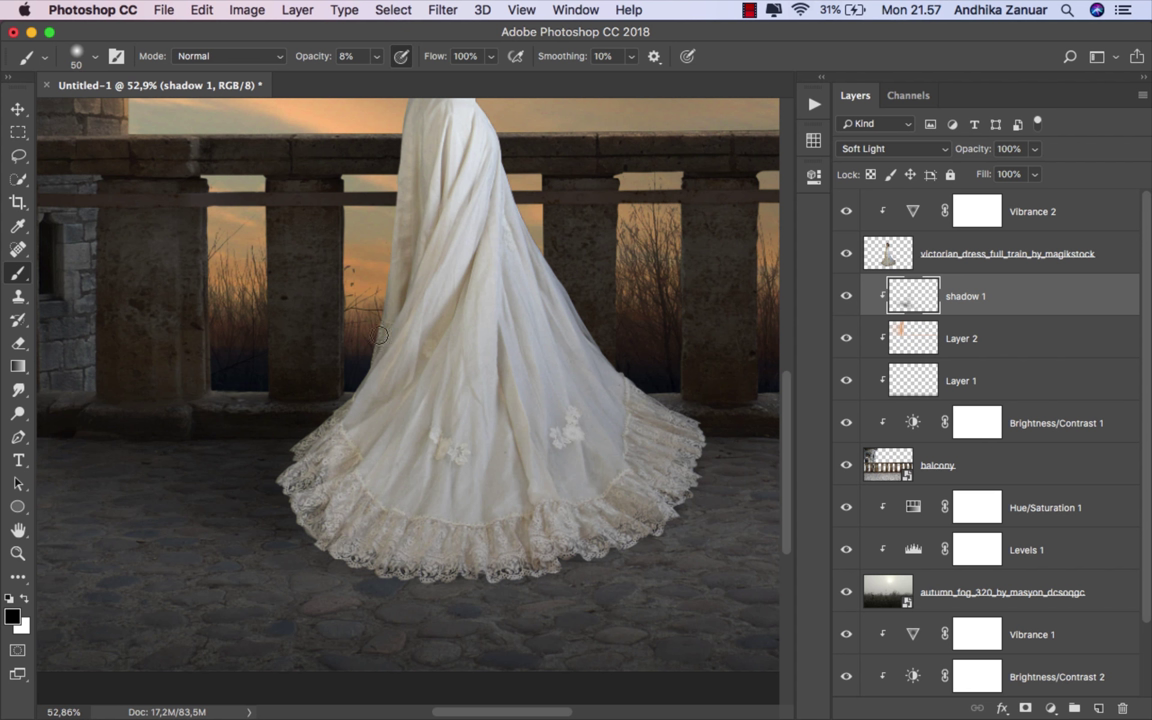
pyautogui.scroll(-5, 458, 265)
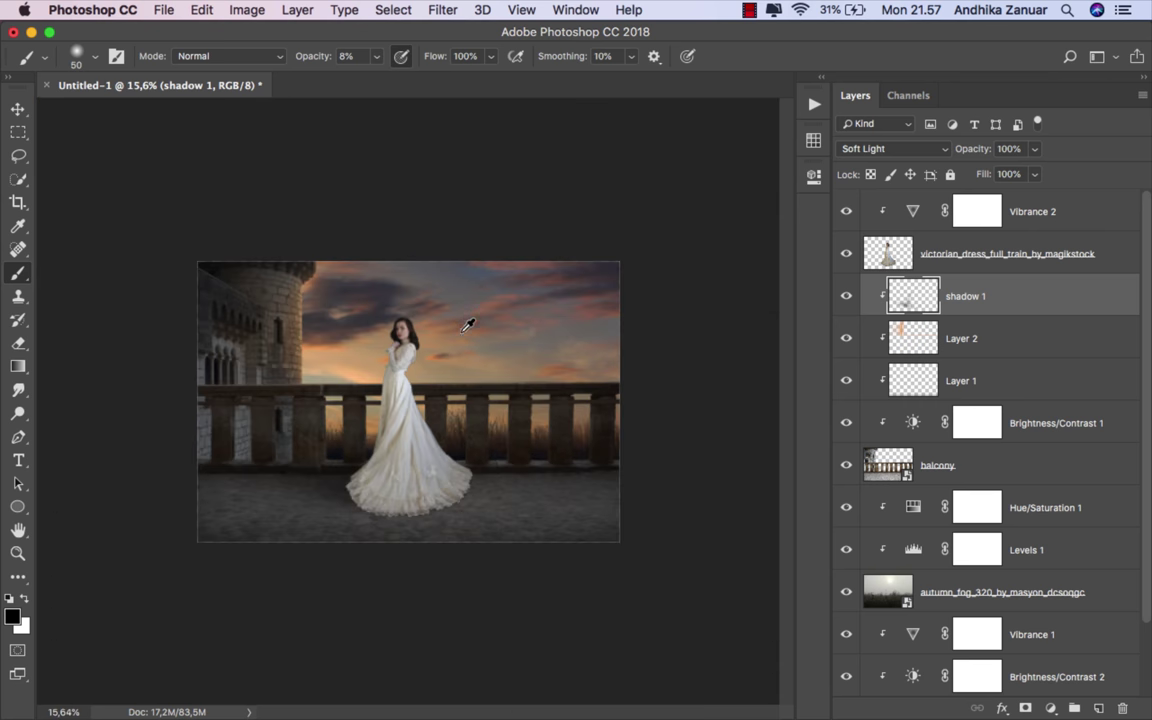
pyautogui.scroll(2, 340, 497)
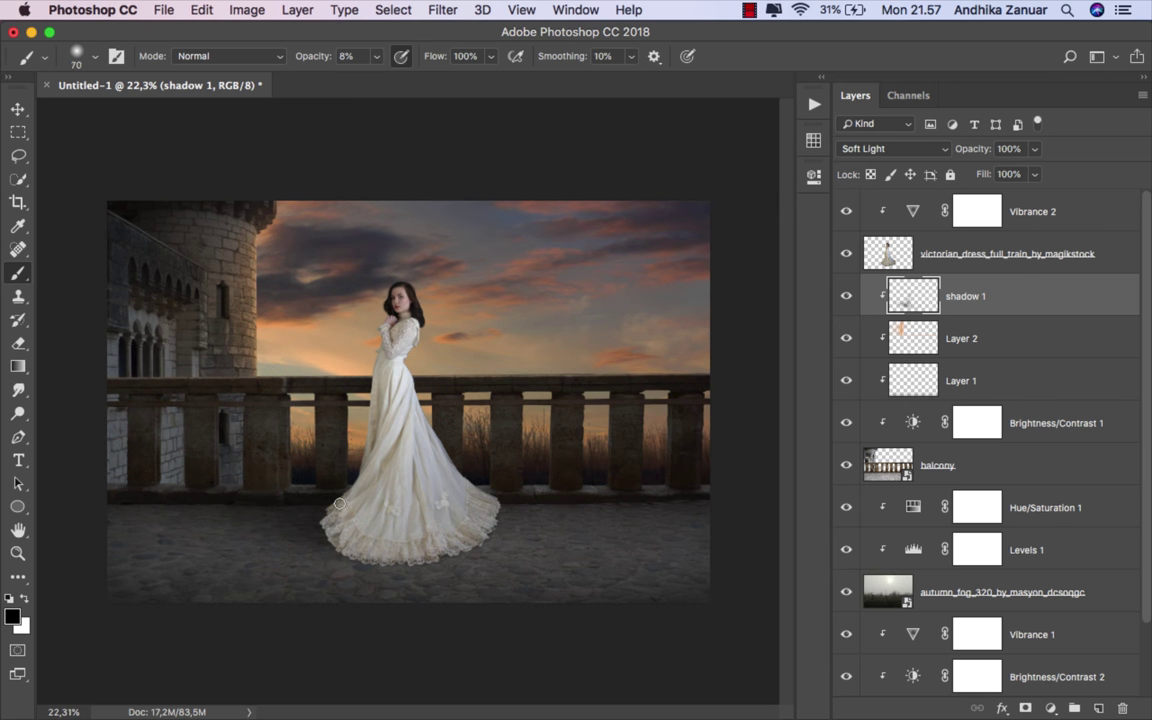
pyautogui.press(']')
pyautogui.press(']')
pyautogui.press(']')
pyautogui.press(']')
pyautogui.press(']')
pyautogui.press(']')
pyautogui.press(']')
pyautogui.press(']')
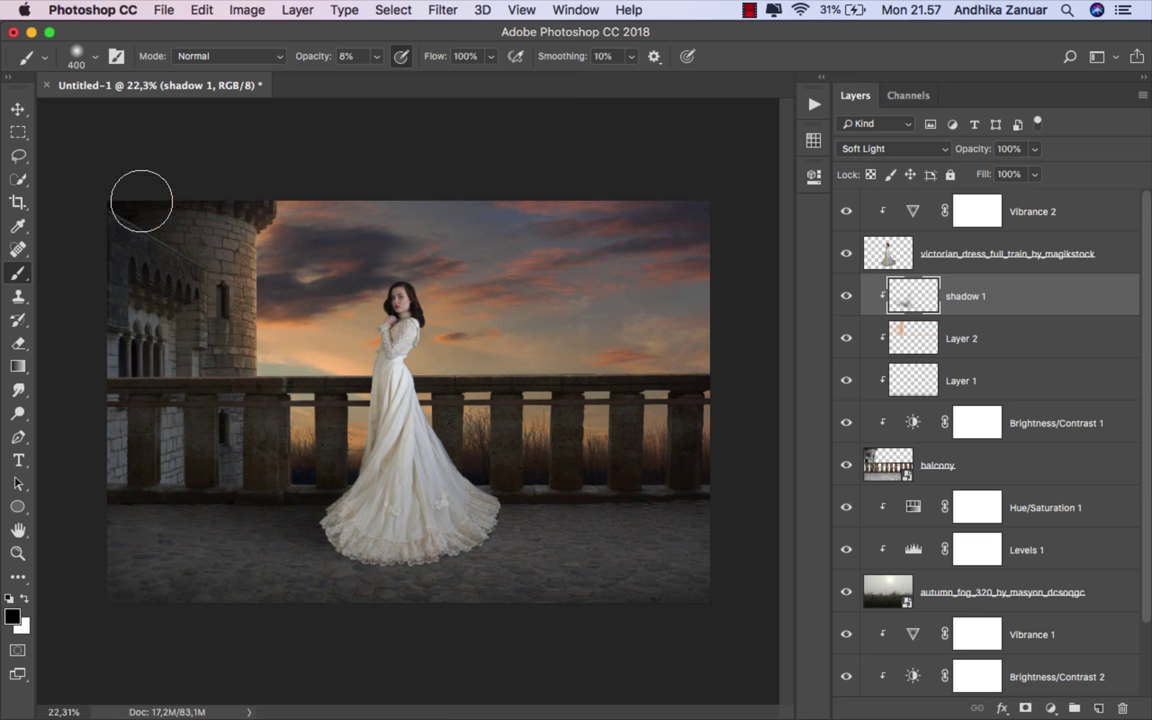
pyautogui.click(18, 108)
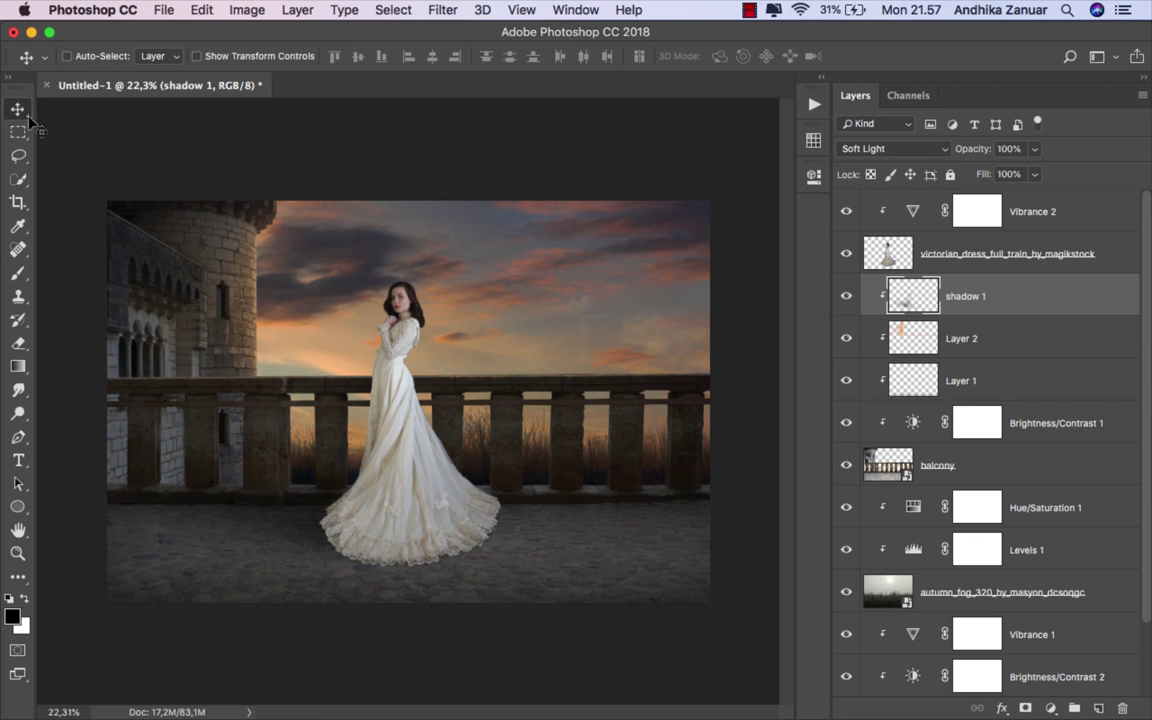
pyautogui.click(847, 298)
pyautogui.scroll(2, 702, 437)
pyautogui.scroll(1, 702, 437)
pyautogui.scroll(1, 700, 435)
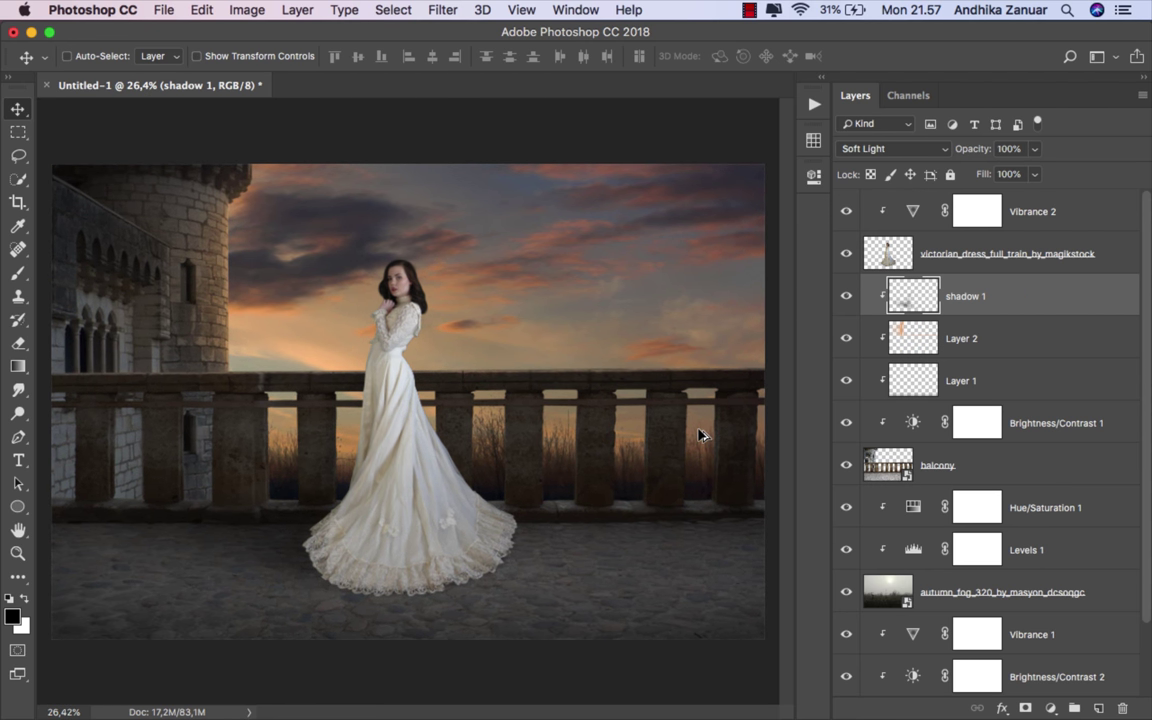
pyautogui.scroll(1, 700, 435)
pyautogui.click(841, 299)
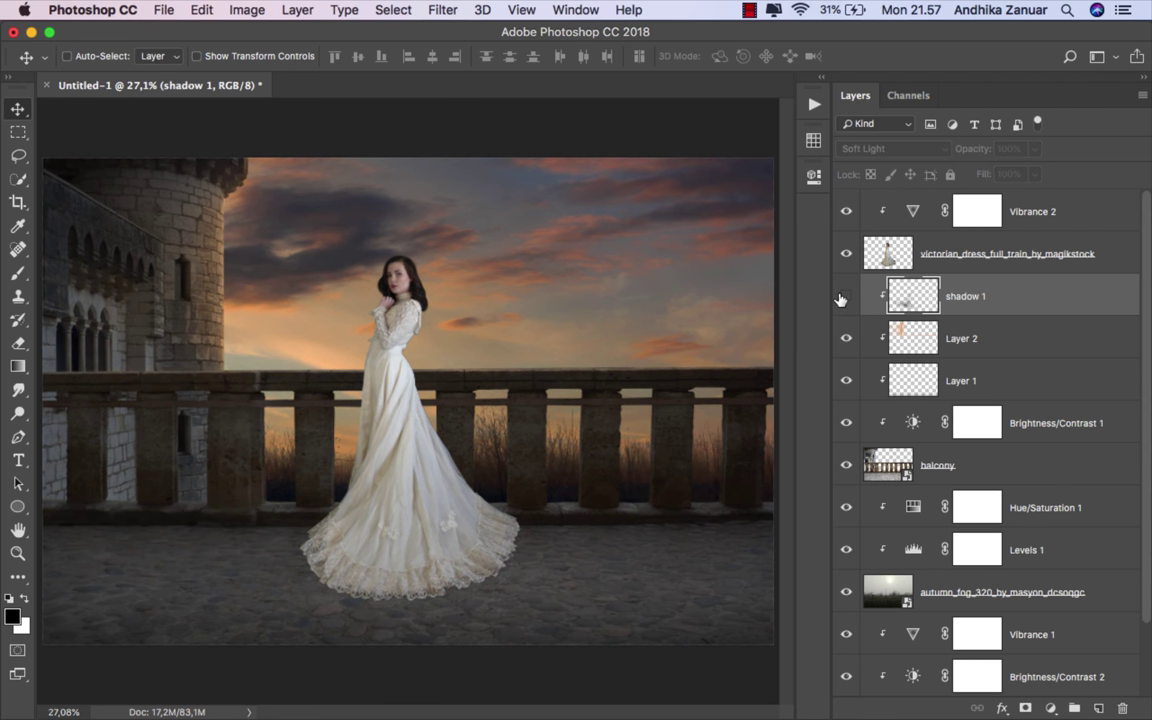
pyautogui.click(843, 298)
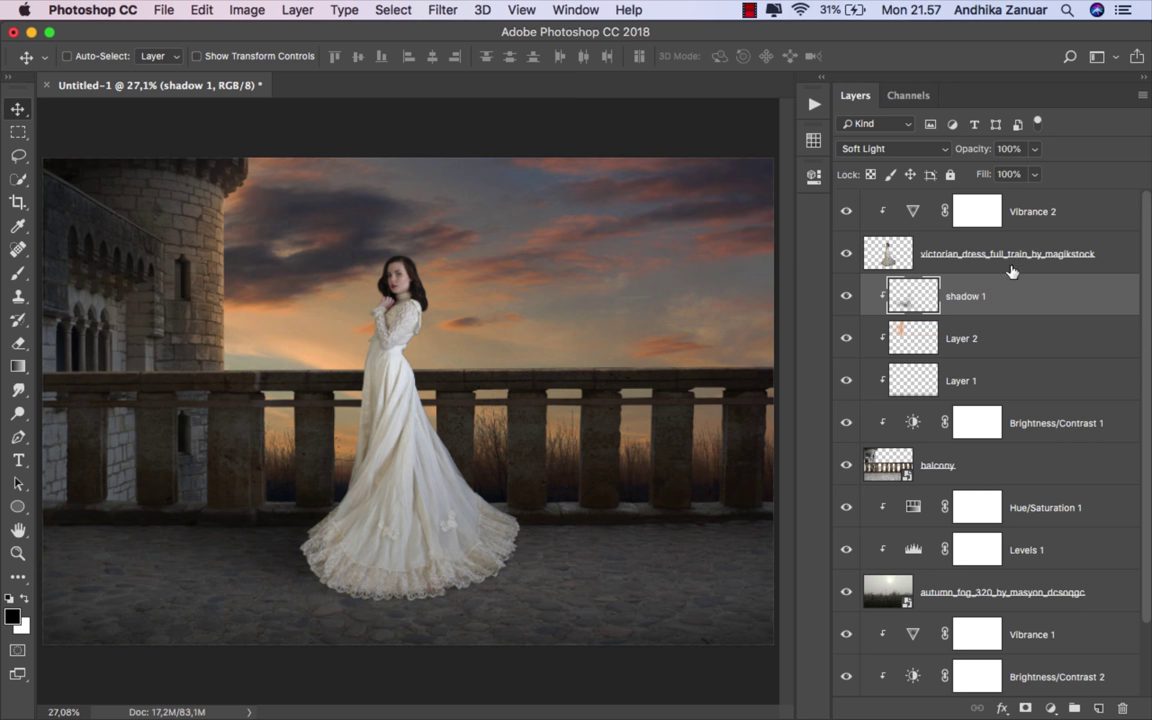
pyautogui.click(1042, 222)
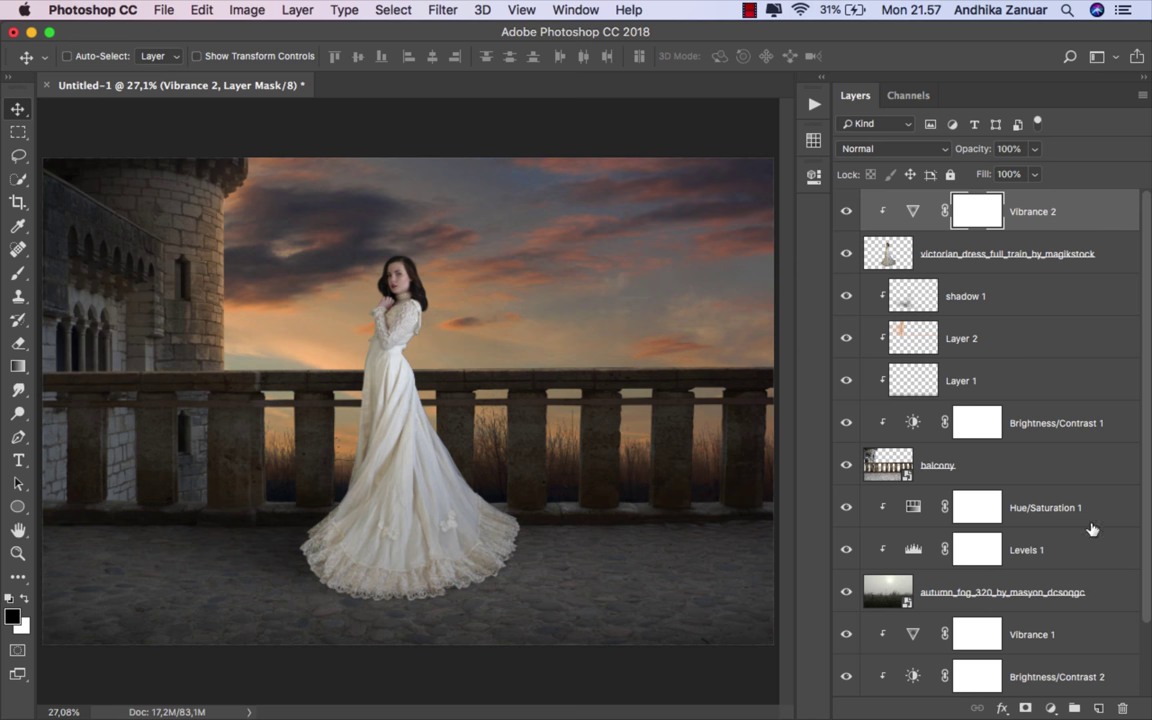
# Add a new clipped layer named 'black' at the top, above Vibrance 2.
pyautogui.click(1097, 707)
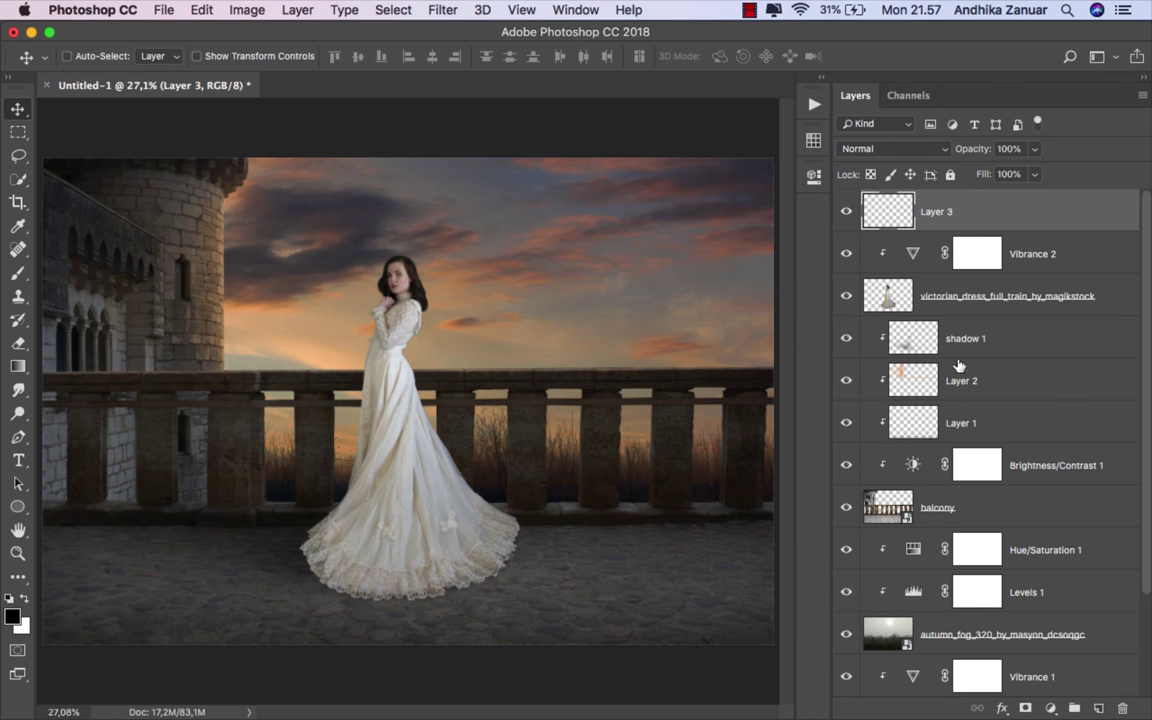
pyautogui.rightClick(977, 224)
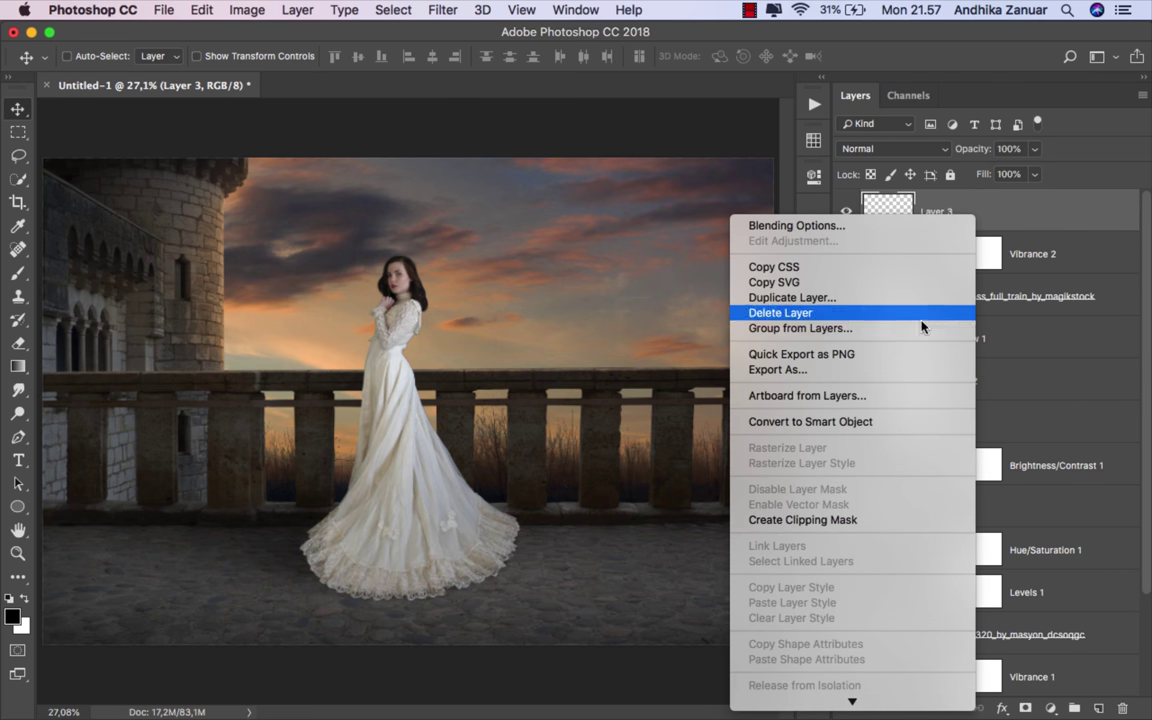
pyautogui.click(866, 520)
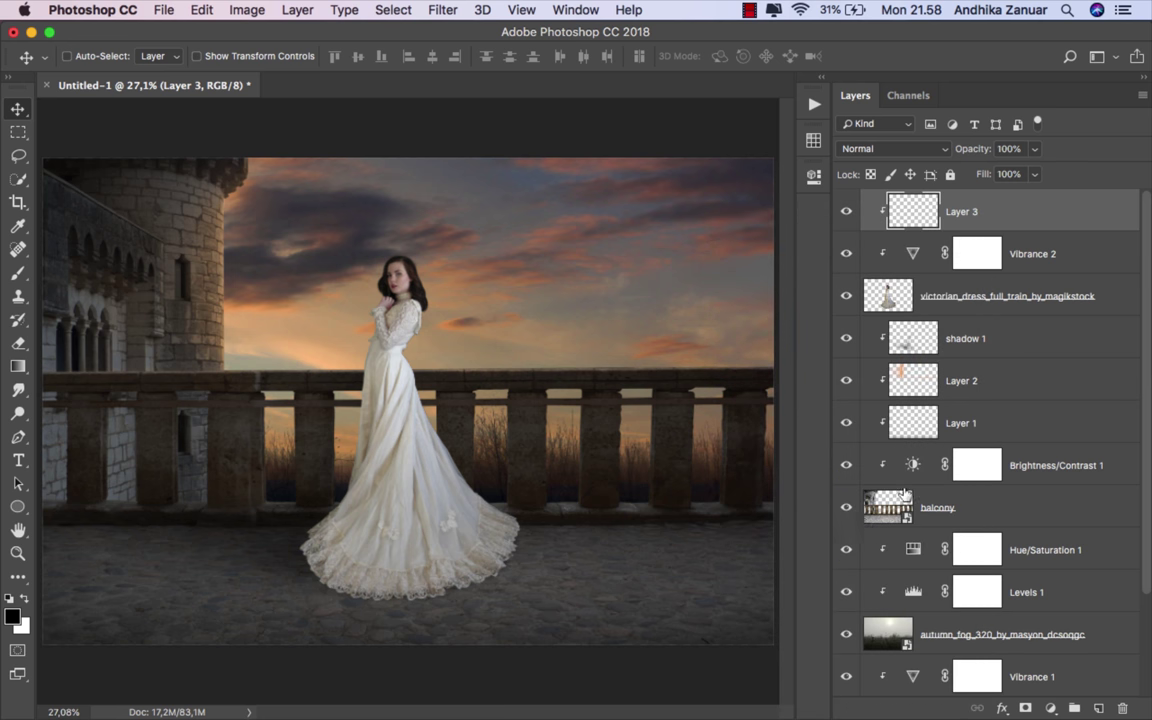
pyautogui.write('bla')
pyautogui.write('ck')
pyautogui.press('Return')
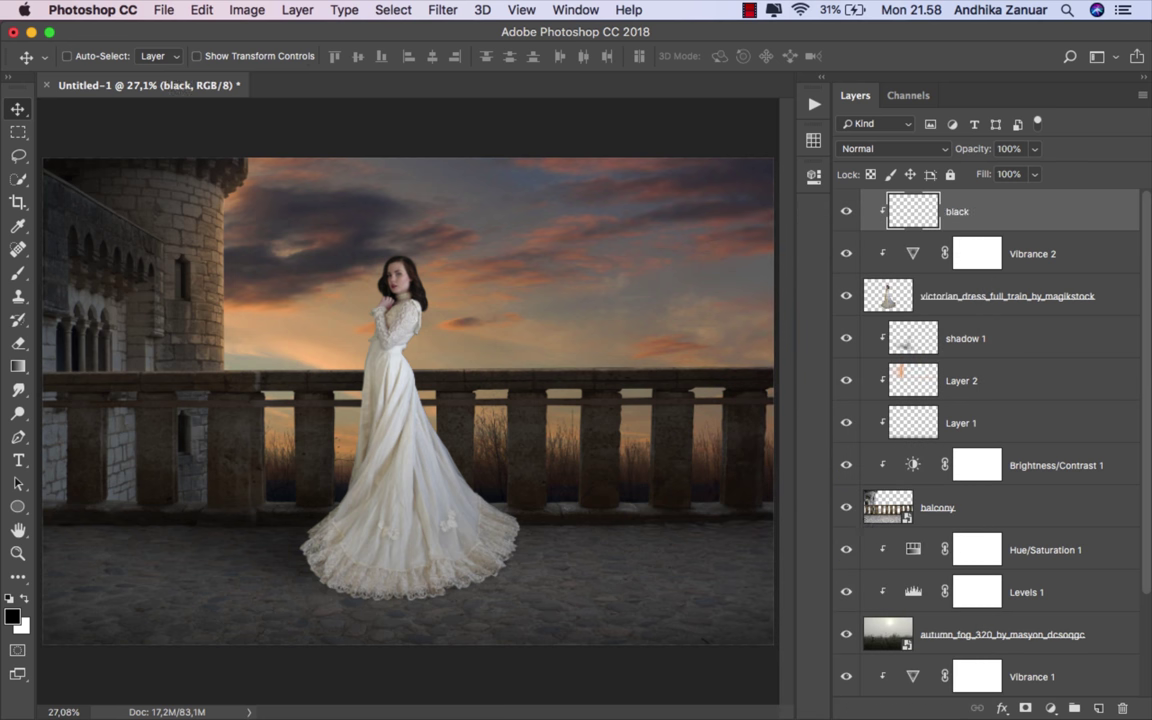
# Set the brush to 4% opacity and size it for broad shading.
pyautogui.click(18, 272)
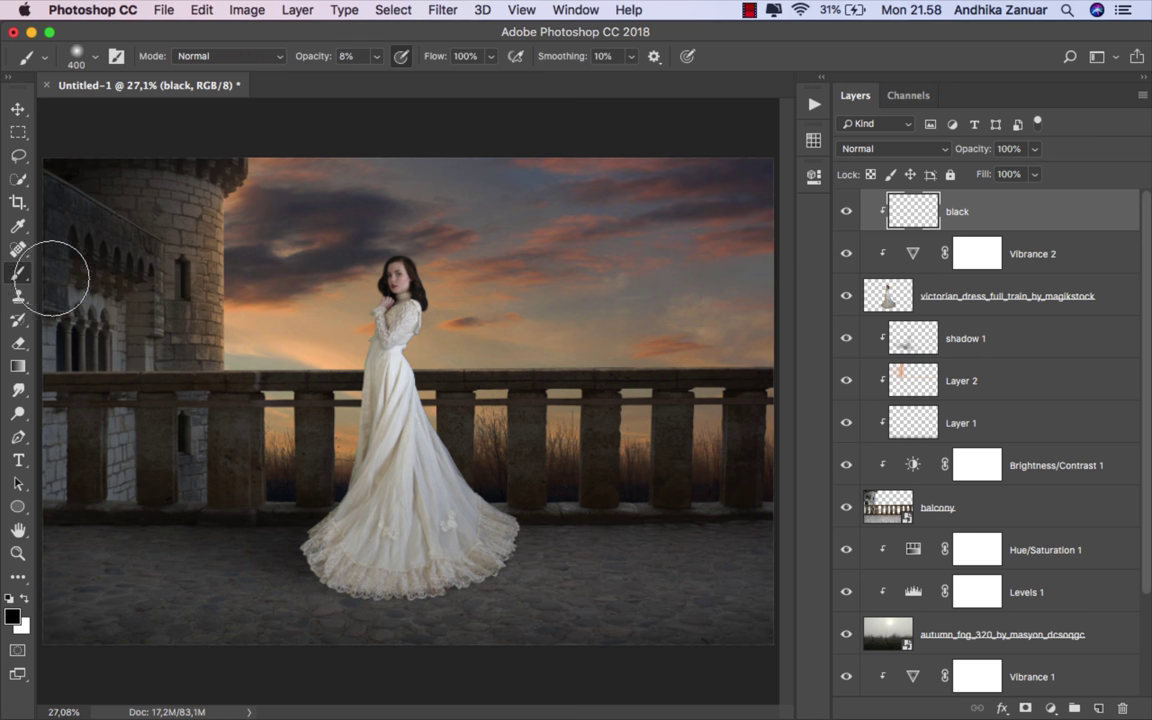
pyautogui.click(375, 62)
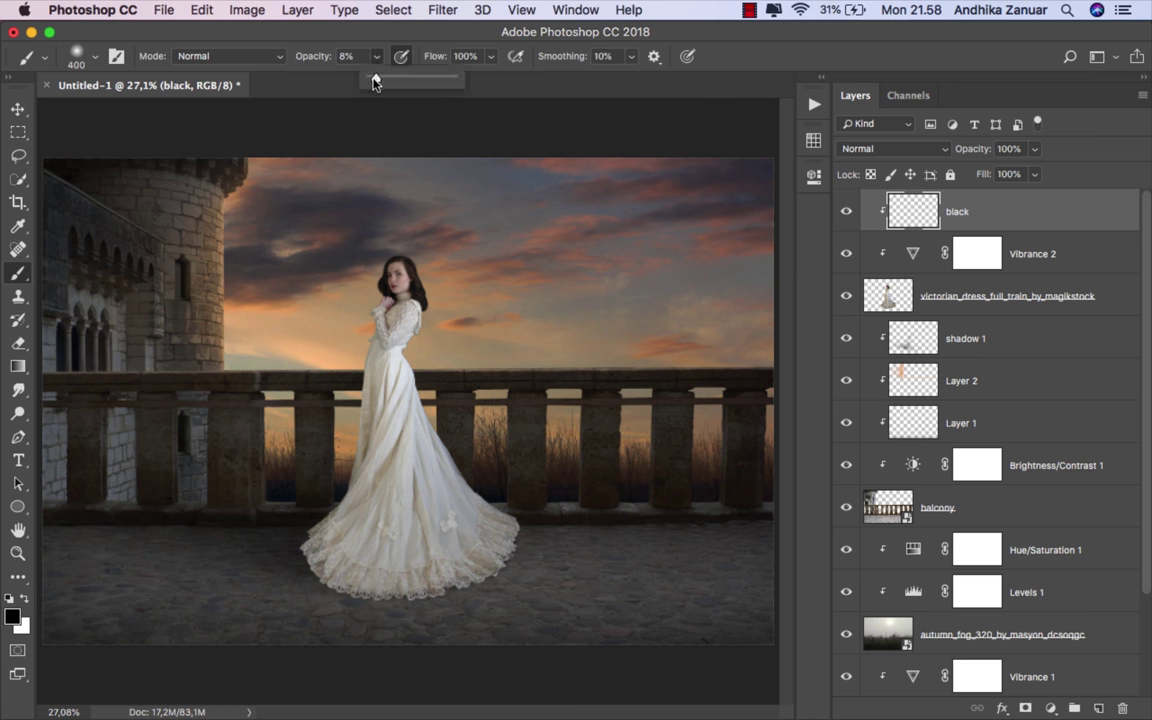
pyautogui.click(371, 42)
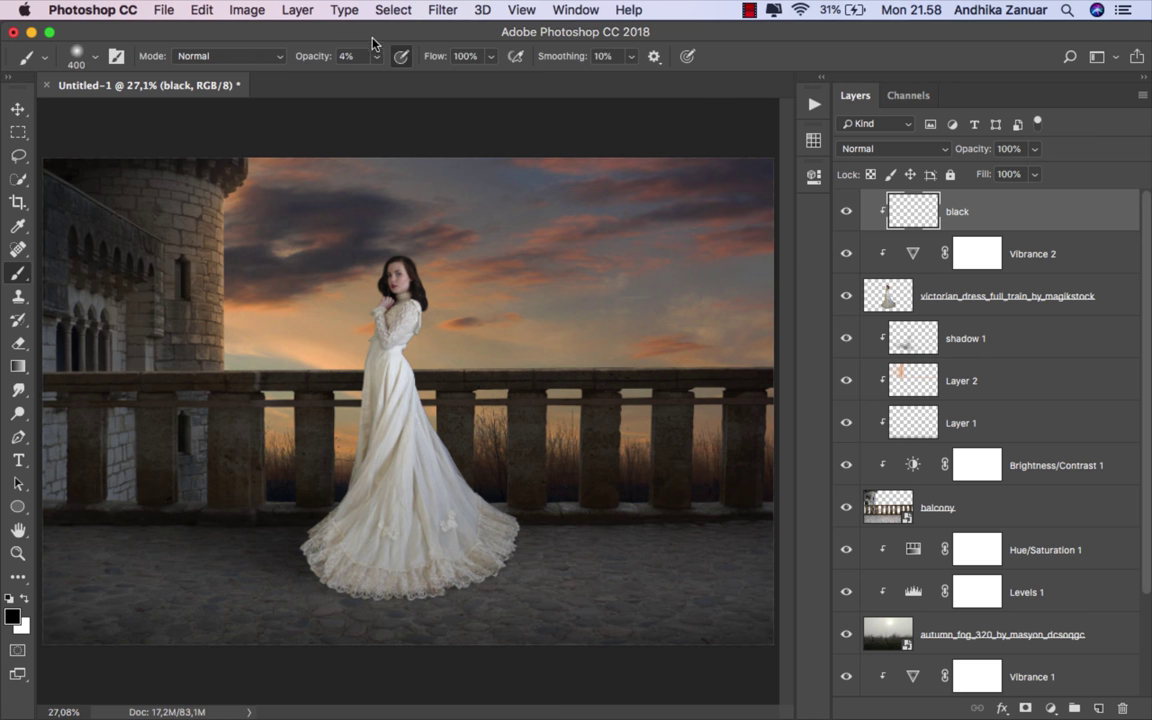
pyautogui.scroll(1, 322, 444)
pyautogui.scroll(2, 322, 444)
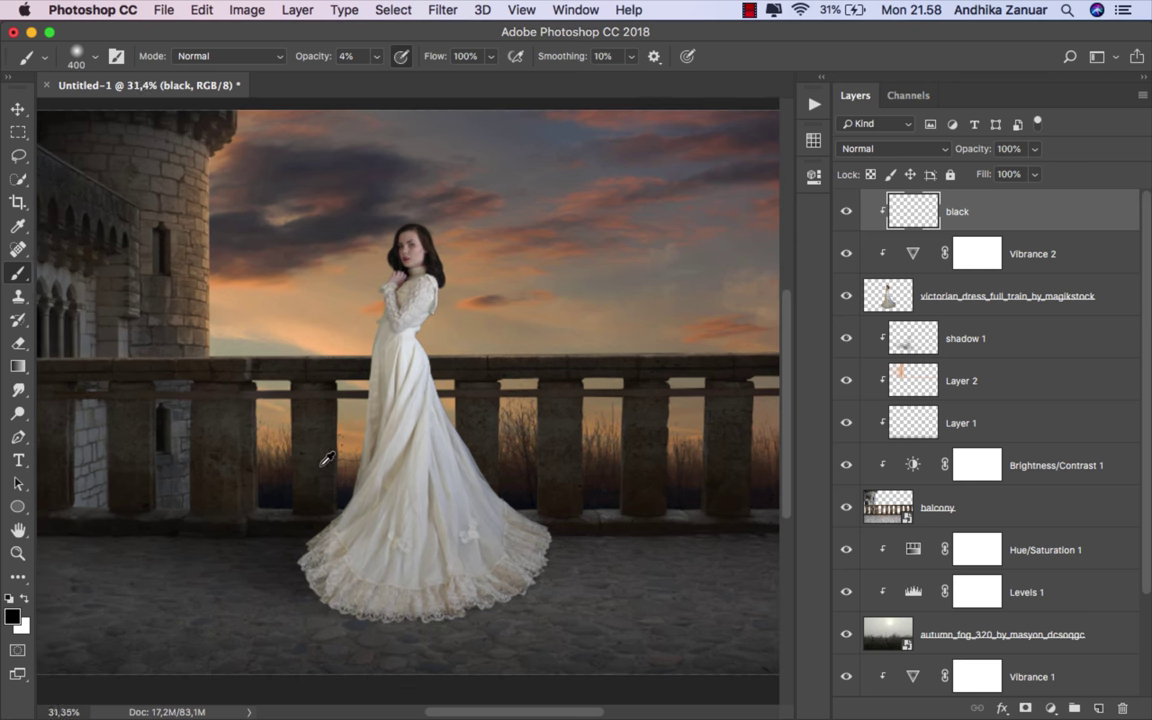
pyautogui.scroll(1, 330, 450)
pyautogui.scroll(1, 350, 458)
pyautogui.scroll(1, 370, 466)
pyautogui.press('[')
pyautogui.press('[')
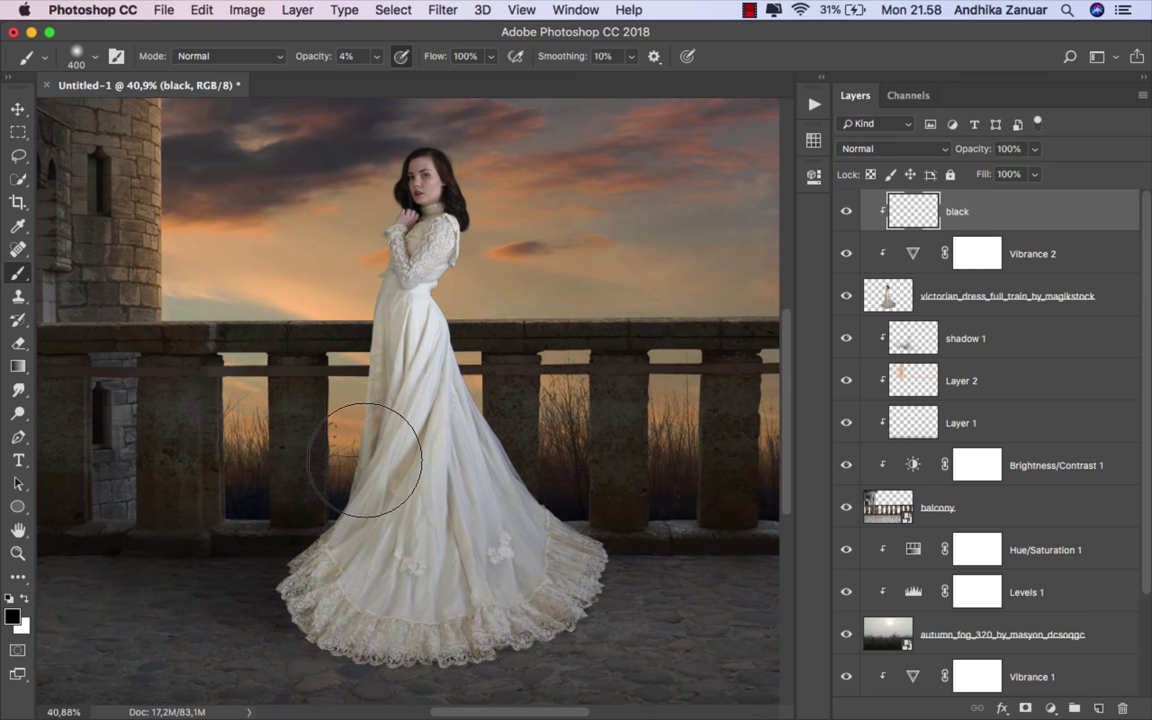
pyautogui.scroll(-1, 365, 450)
pyautogui.press('[')
pyautogui.press('[')
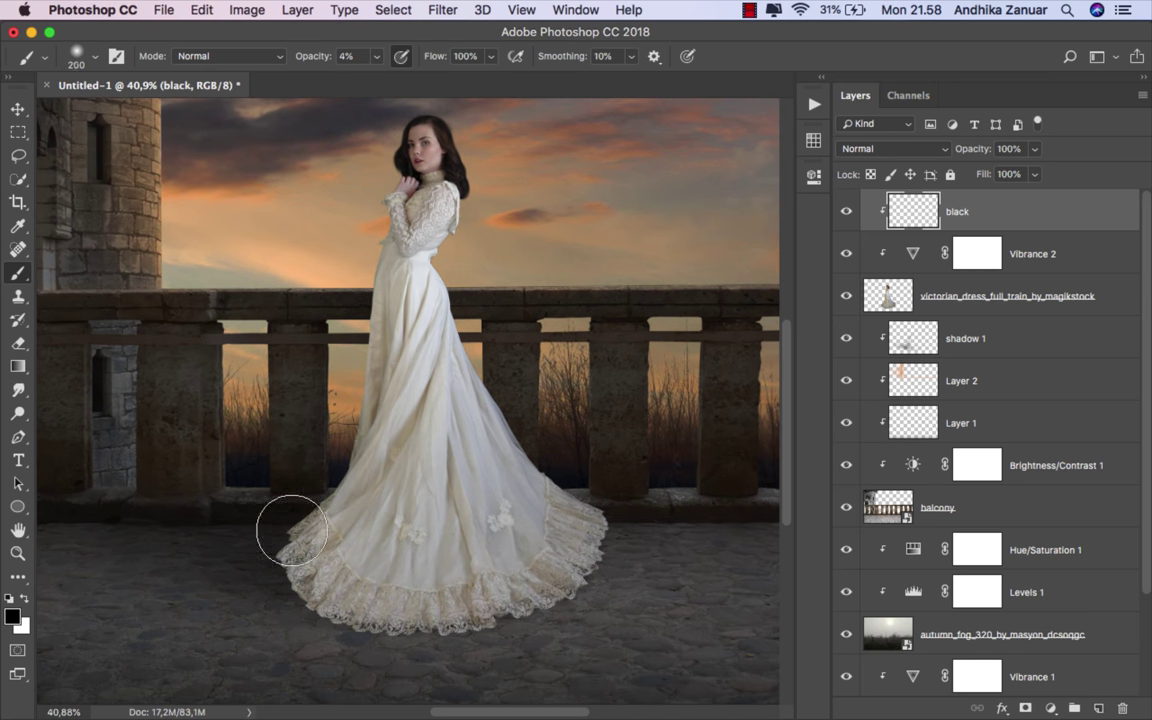
pyautogui.press(']')
pyautogui.press(']')
pyautogui.press(']')
# Paint faint black shading along the dress's left edge and hem, then compare with it hidden.
pyautogui.moveTo(286, 560)
pyautogui.mouseDown()
pyautogui.moveTo(313, 571)
pyautogui.moveTo(305, 470)
pyautogui.moveTo(320, 445)
pyautogui.moveTo(354, 434)
pyautogui.moveTo(291, 532)
pyautogui.moveTo(309, 481)
pyautogui.moveTo(347, 463)
pyautogui.moveTo(296, 553)
pyautogui.moveTo(278, 512)
pyautogui.moveTo(301, 512)
pyautogui.moveTo(275, 560)
pyautogui.moveTo(311, 597)
pyautogui.moveTo(293, 557)
pyautogui.mouseUp()
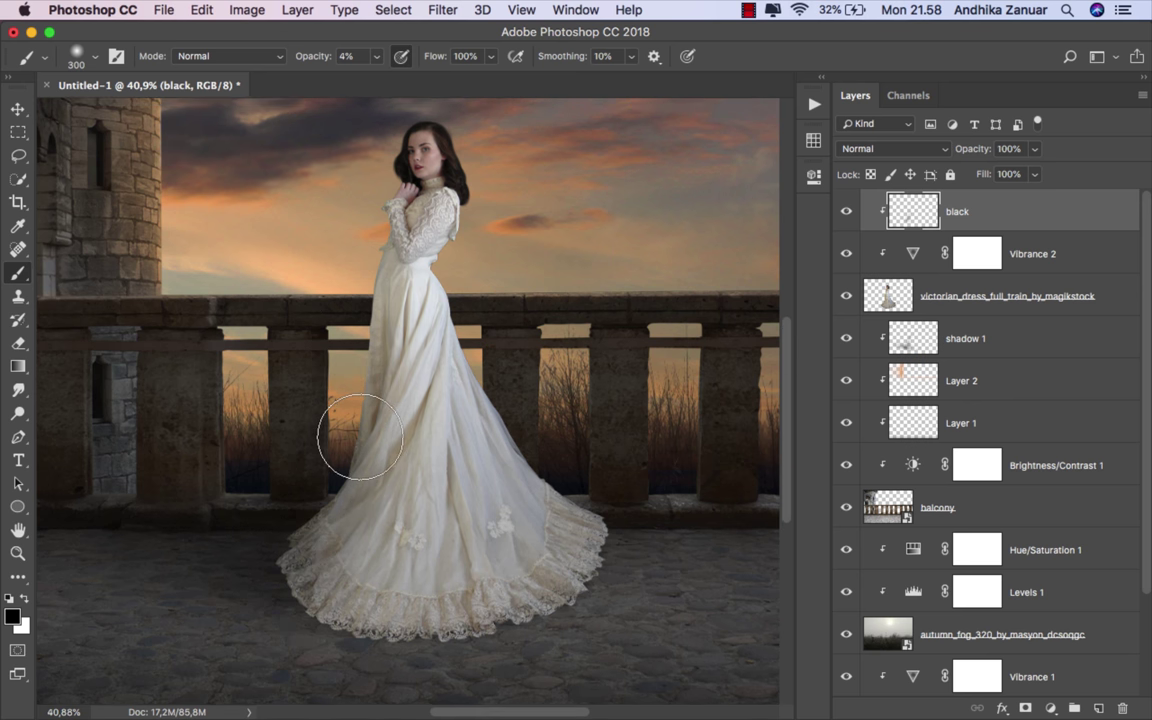
pyautogui.scroll(2, 329, 458)
pyautogui.moveTo(365, 362)
pyautogui.mouseDown()
pyautogui.moveTo(330, 420)
pyautogui.moveTo(330, 510)
pyautogui.moveTo(255, 578)
pyautogui.mouseUp()
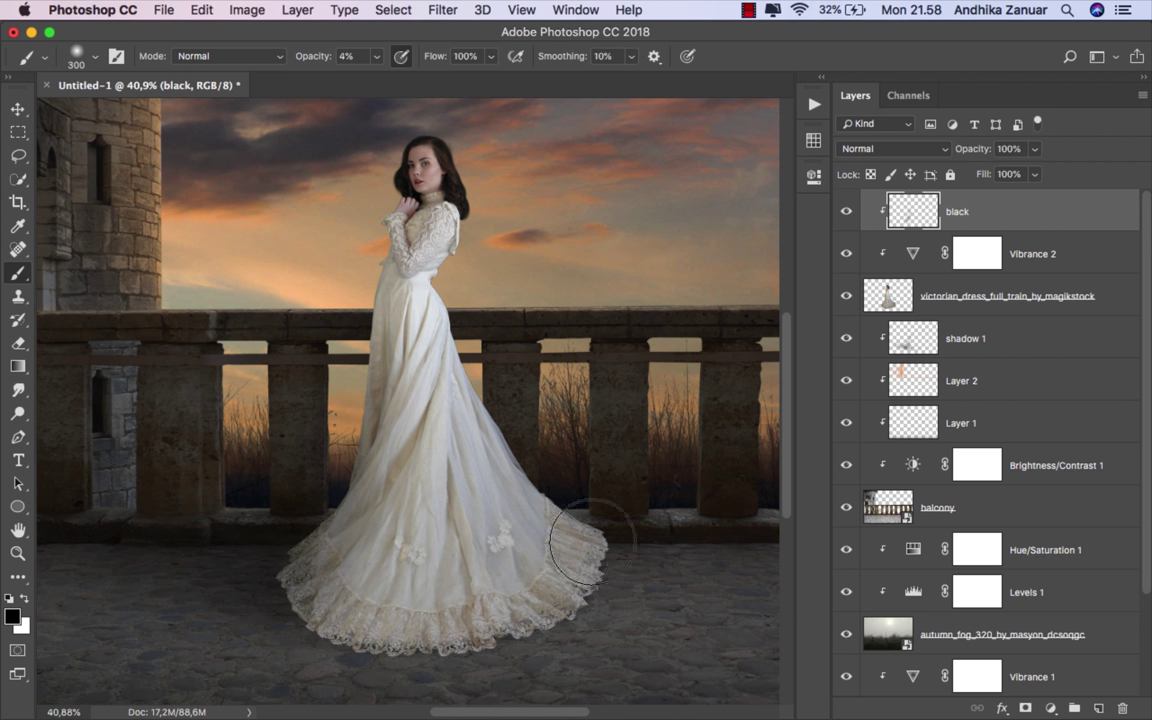
pyautogui.moveTo(630, 548)
pyautogui.mouseDown()
pyautogui.moveTo(527, 643)
pyautogui.moveTo(476, 656)
pyautogui.mouseUp()
pyautogui.moveTo(585, 523)
pyautogui.mouseDown()
pyautogui.moveTo(399, 681)
pyautogui.moveTo(347, 656)
pyautogui.mouseUp()
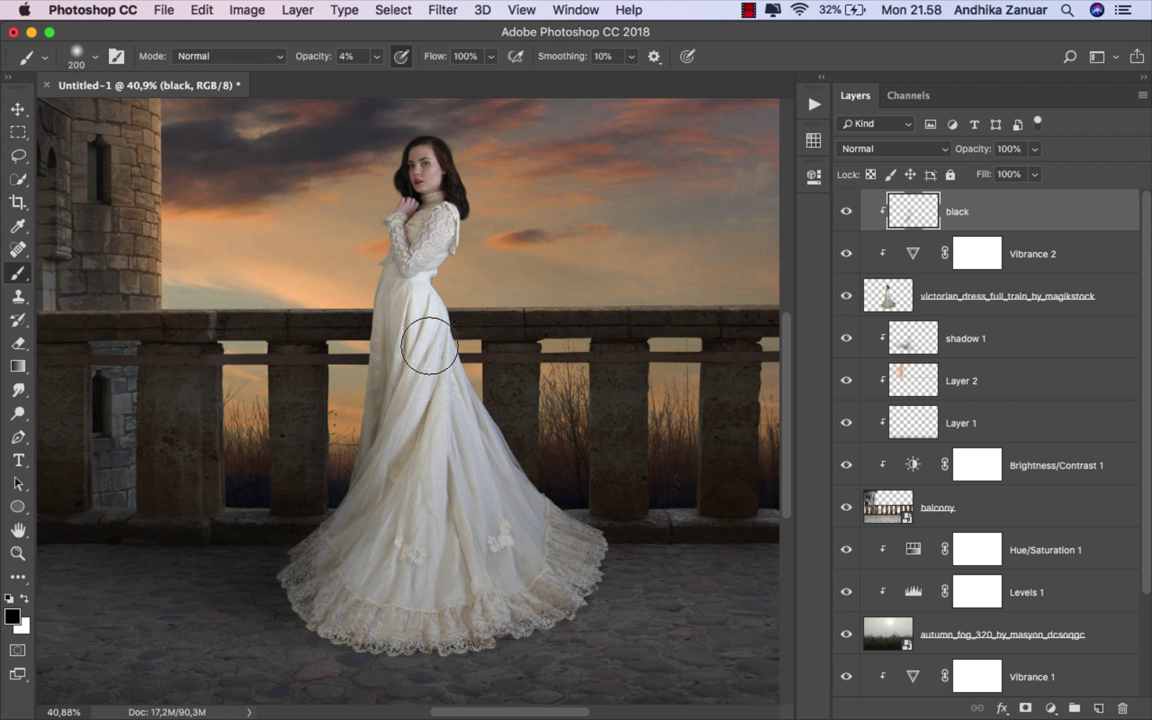
pyautogui.press('[')
pyautogui.press('[')
pyautogui.press('[')
pyautogui.press('[')
pyautogui.press('[')
pyautogui.press('[')
pyautogui.click(840, 218)
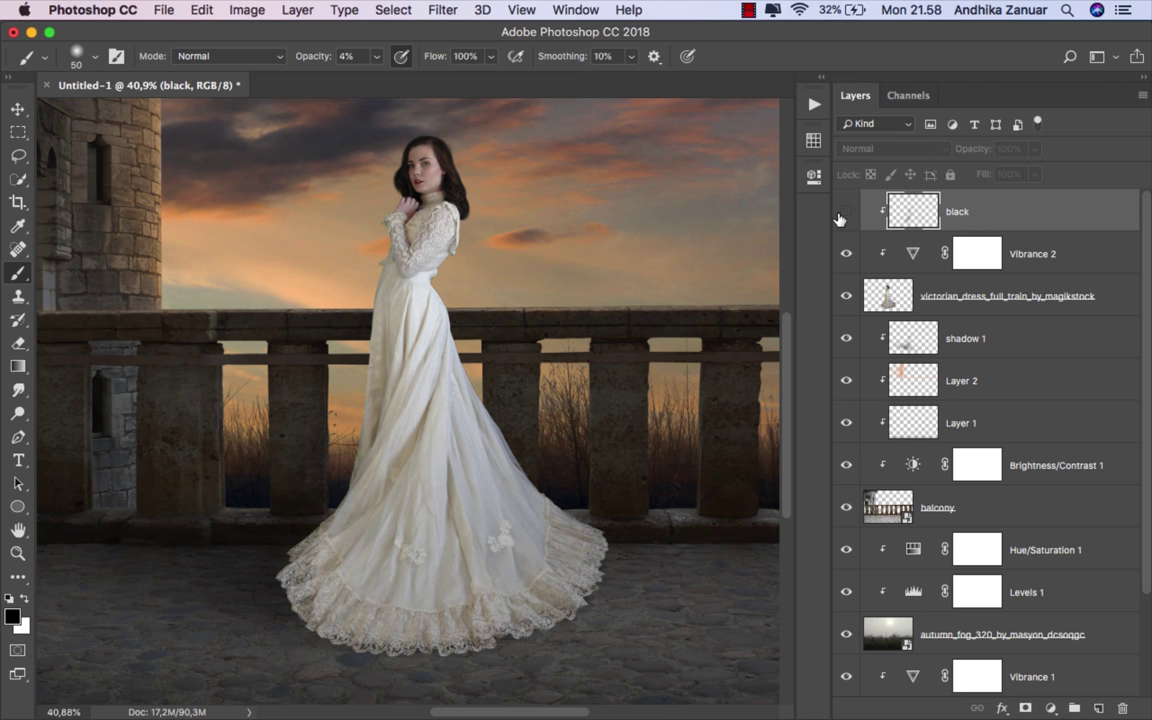
pyautogui.click(18, 108)
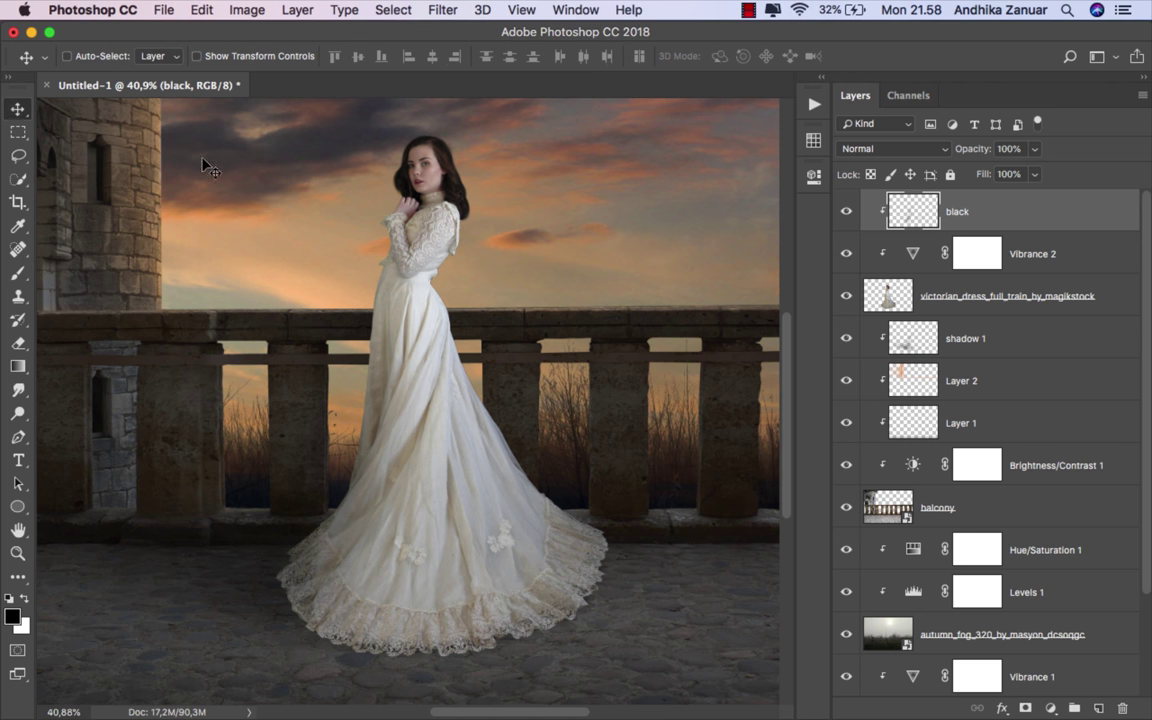
# Fit the image to the window, check the shading, and add a clipped 'dodge & burn' layer above black.
pyautogui.press('super+0')
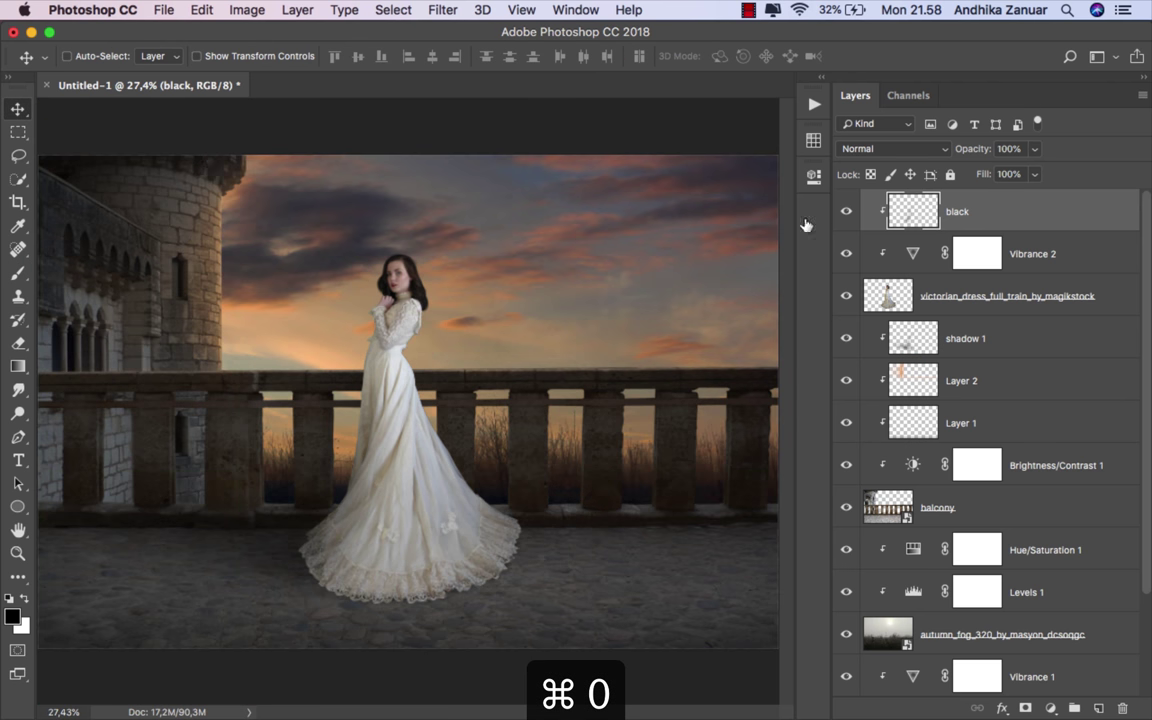
pyautogui.click(847, 212)
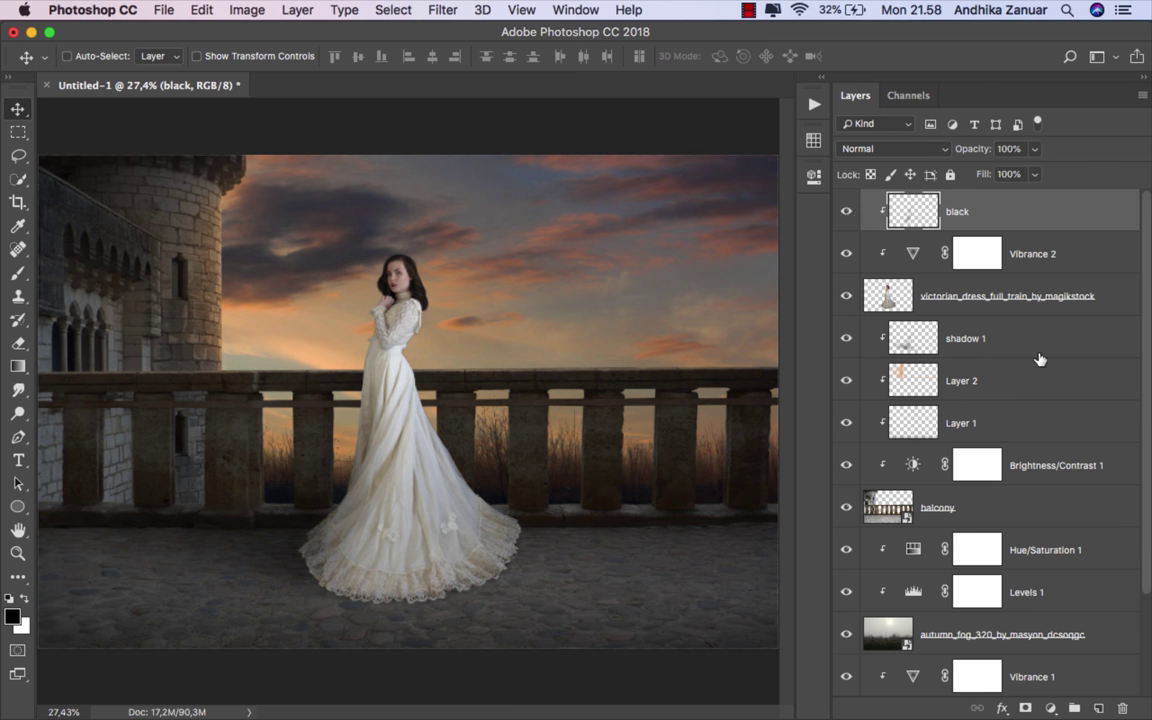
pyautogui.click(1098, 708)
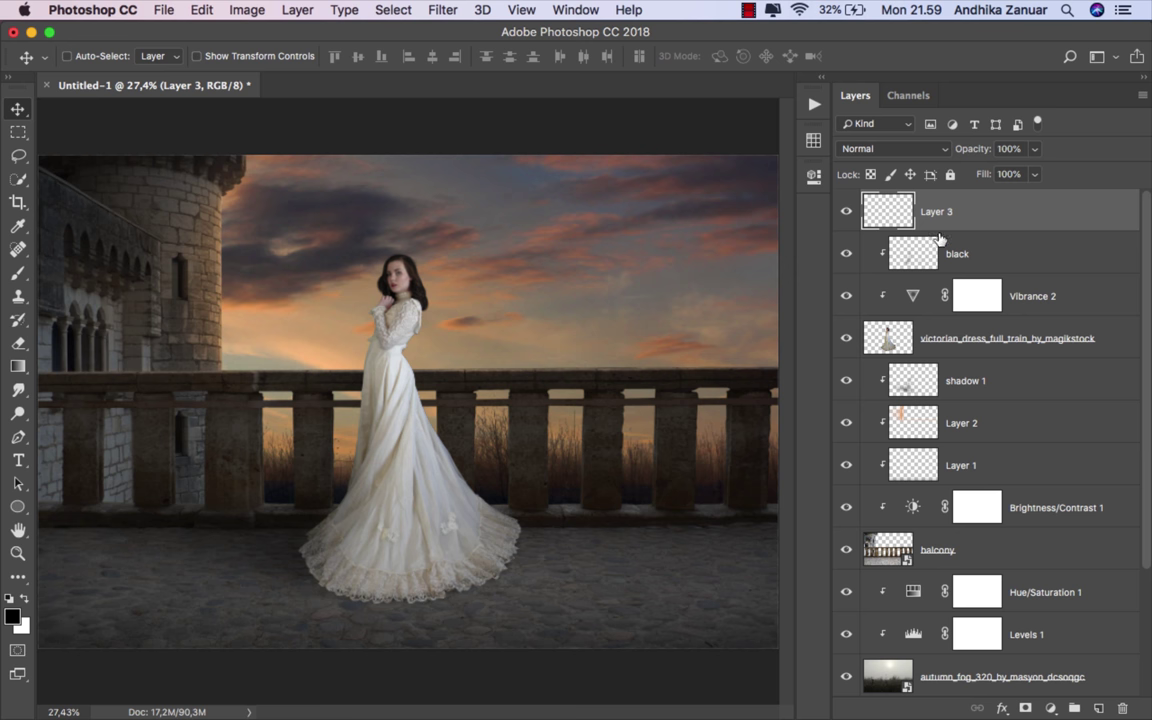
pyautogui.rightClick(969, 216)
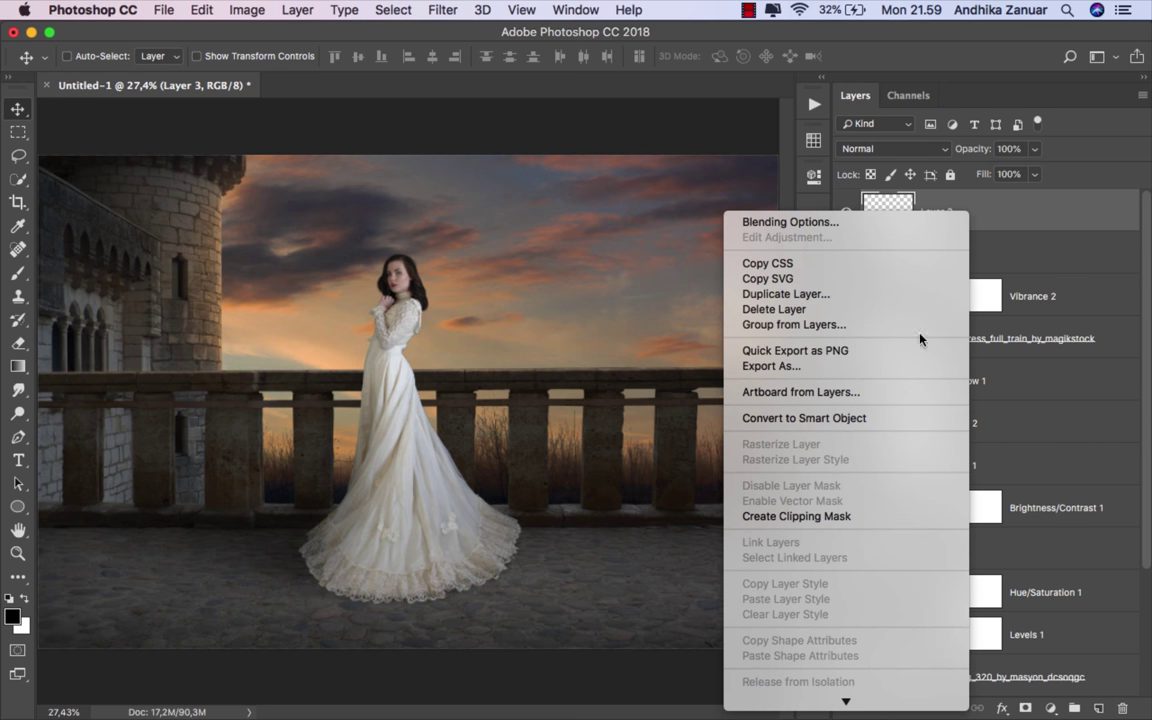
pyautogui.click(862, 516)
pyautogui.doubleClick(969, 216)
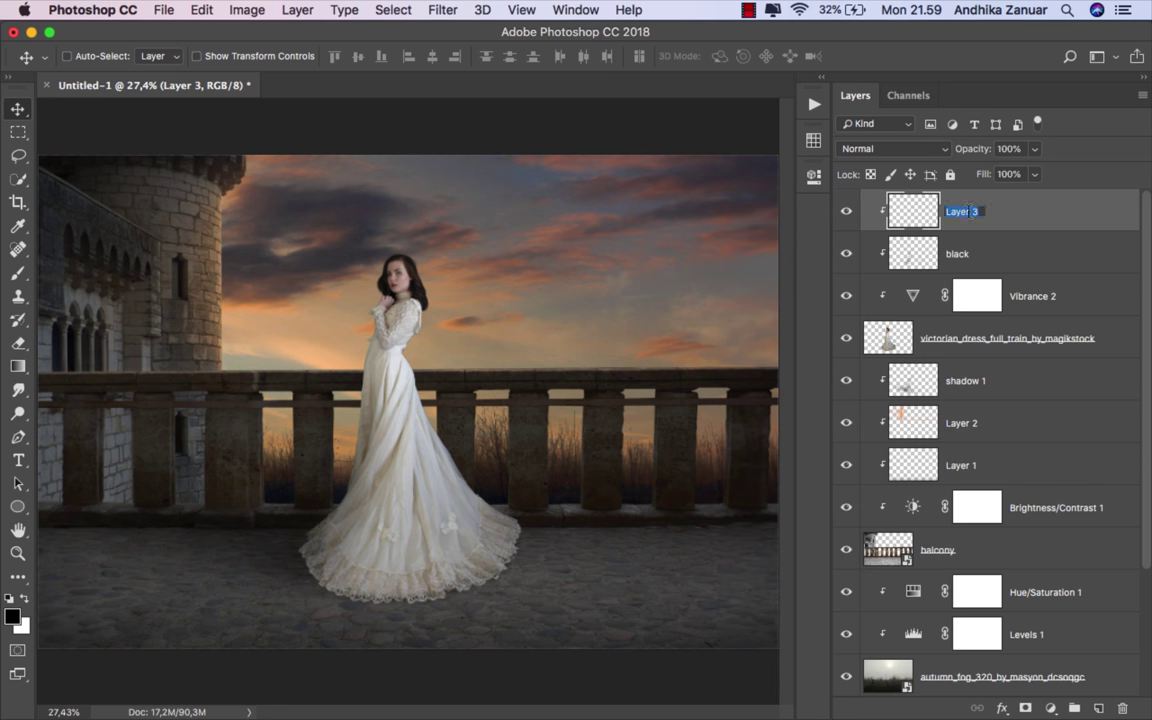
pyautogui.write('dodge & burn')
pyautogui.press('Return')
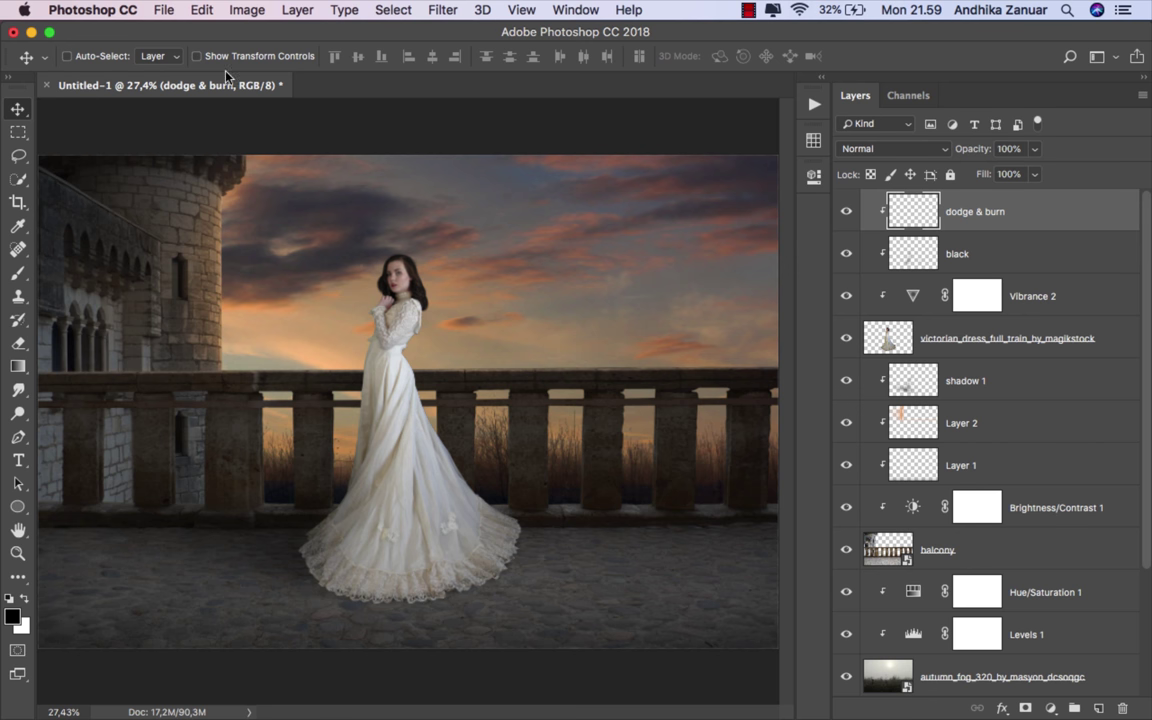
# Fill the dodge & burn layer with 50% Gray and blend it in Overlay mode.
pyautogui.click(204, 12)
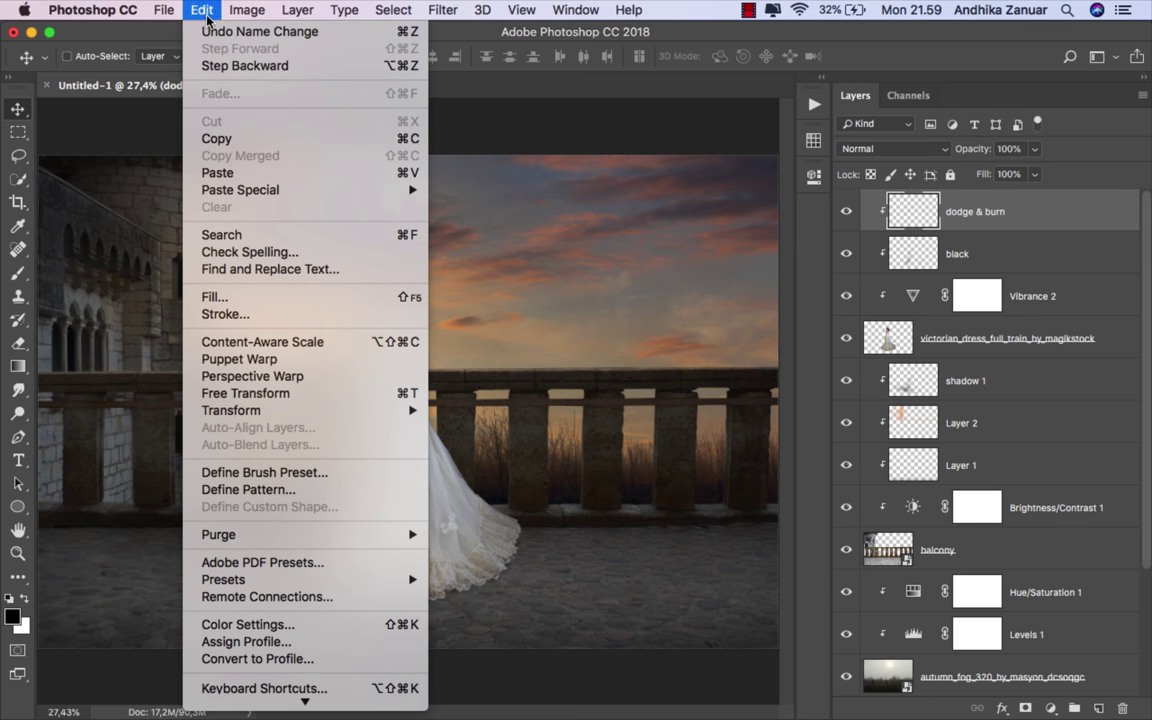
pyautogui.click(313, 297)
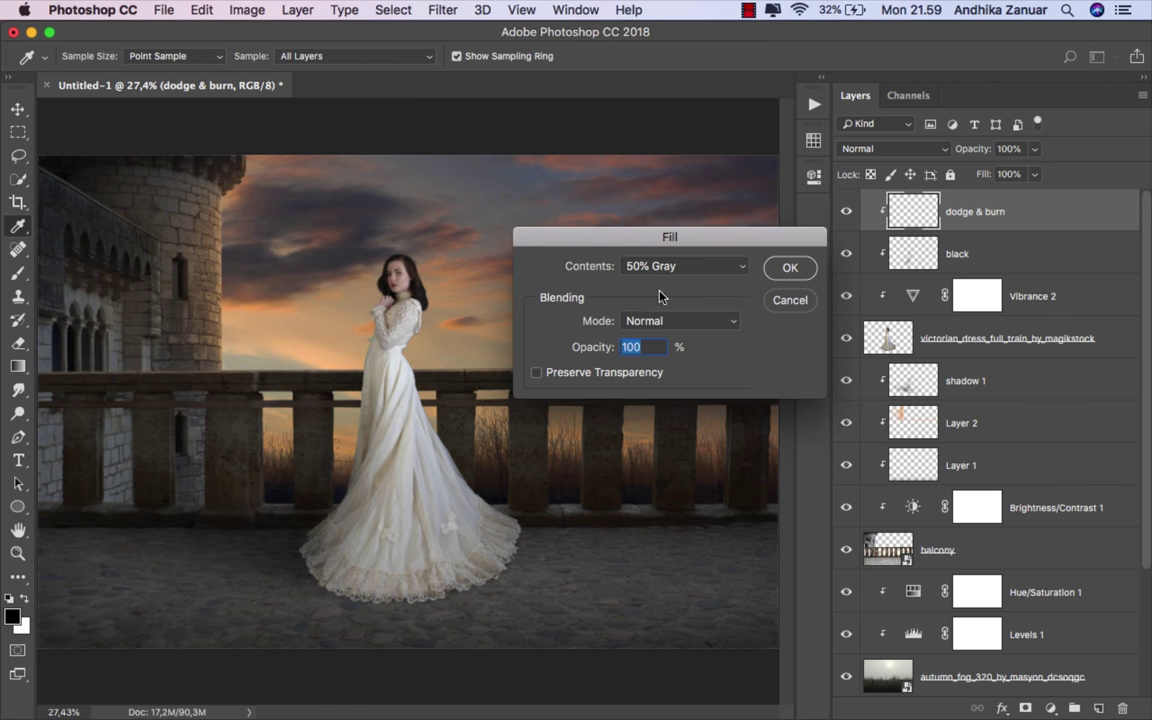
pyautogui.click(787, 270)
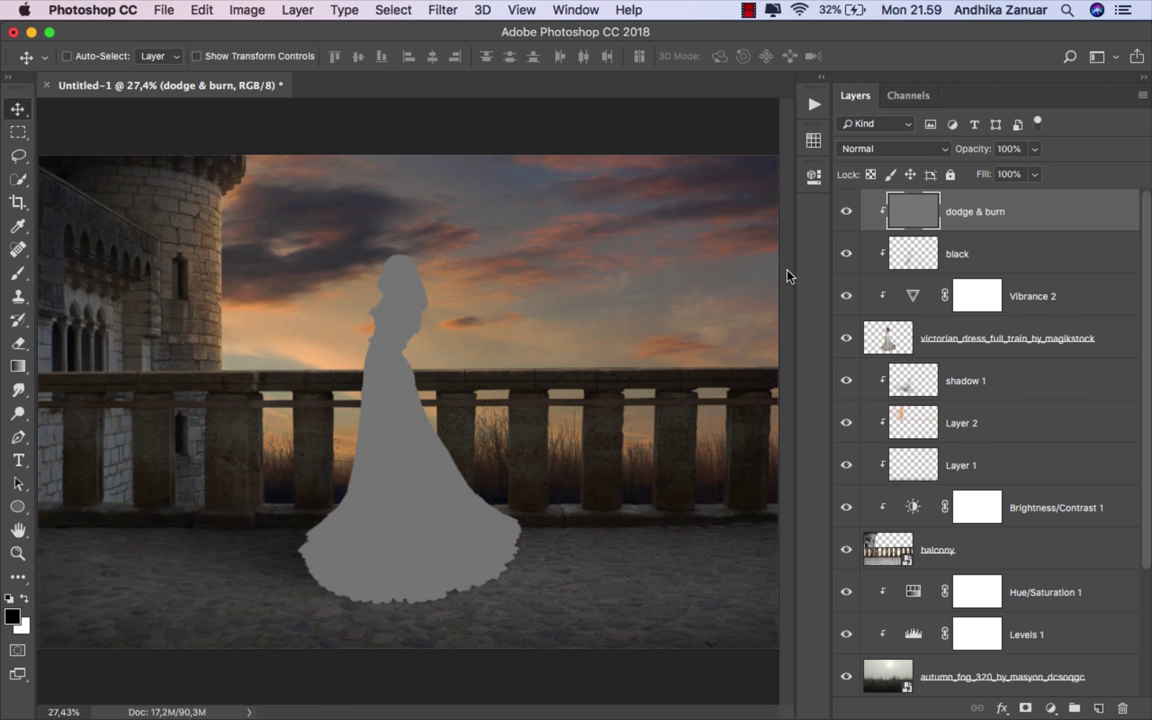
pyautogui.click(886, 152)
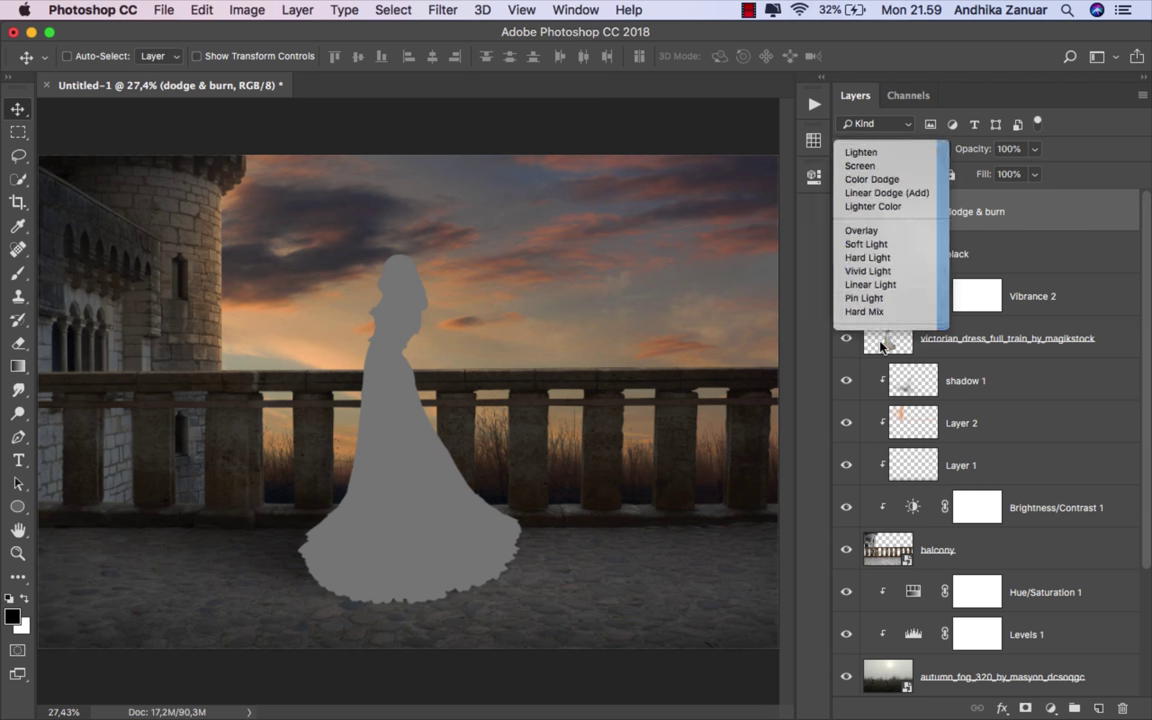
pyautogui.click(885, 345)
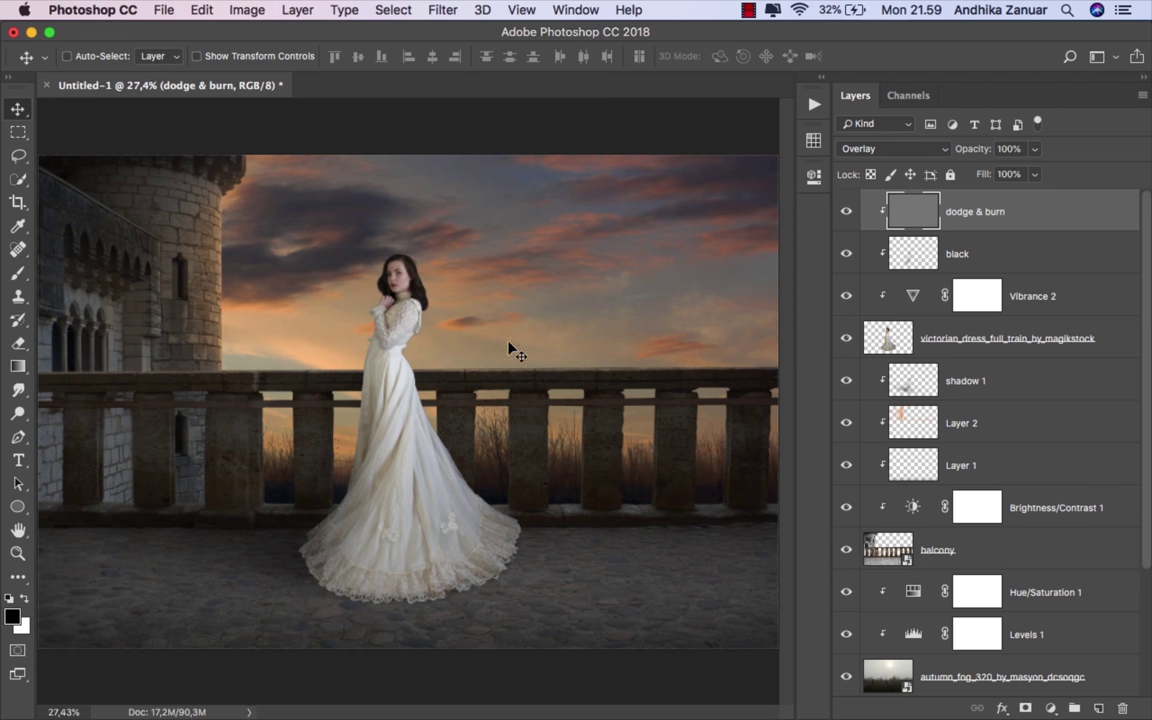
# Burn the dress's left edge up to the railing with a 300-size Burn brush.
pyautogui.click(18, 412)
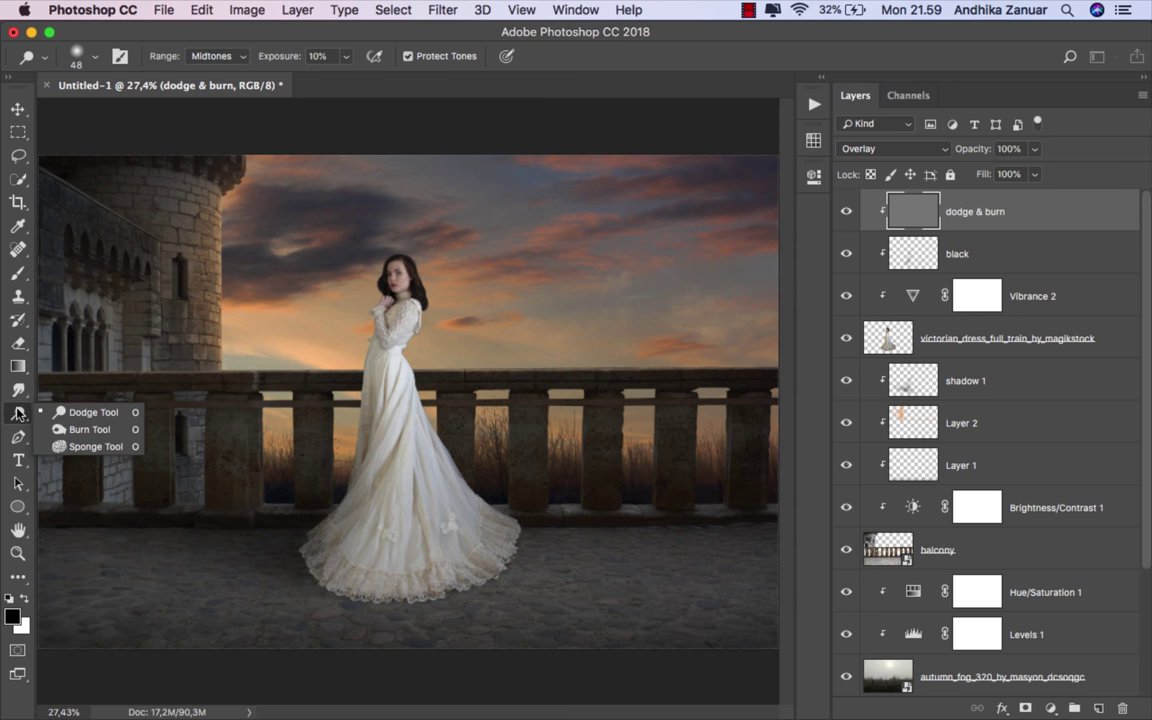
pyautogui.click(88, 429)
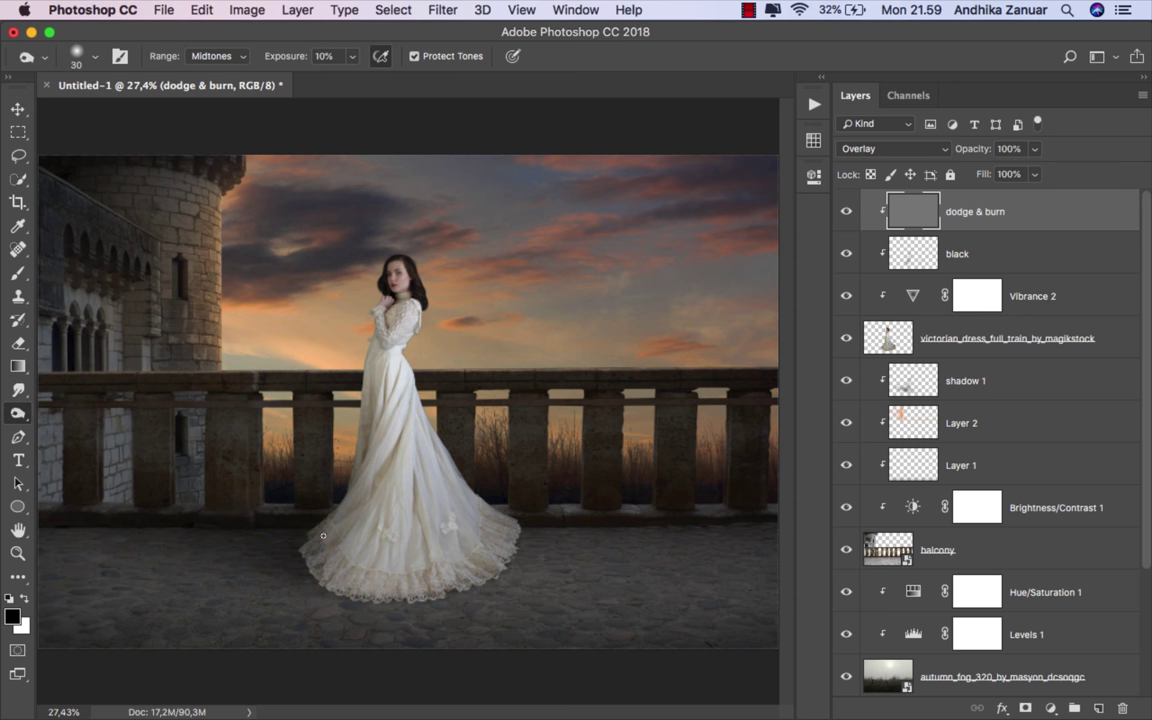
pyautogui.scroll(1, 323, 536)
pyautogui.scroll(2, 333, 533)
pyautogui.scroll(1, 343, 529)
pyautogui.scroll(1, 355, 525)
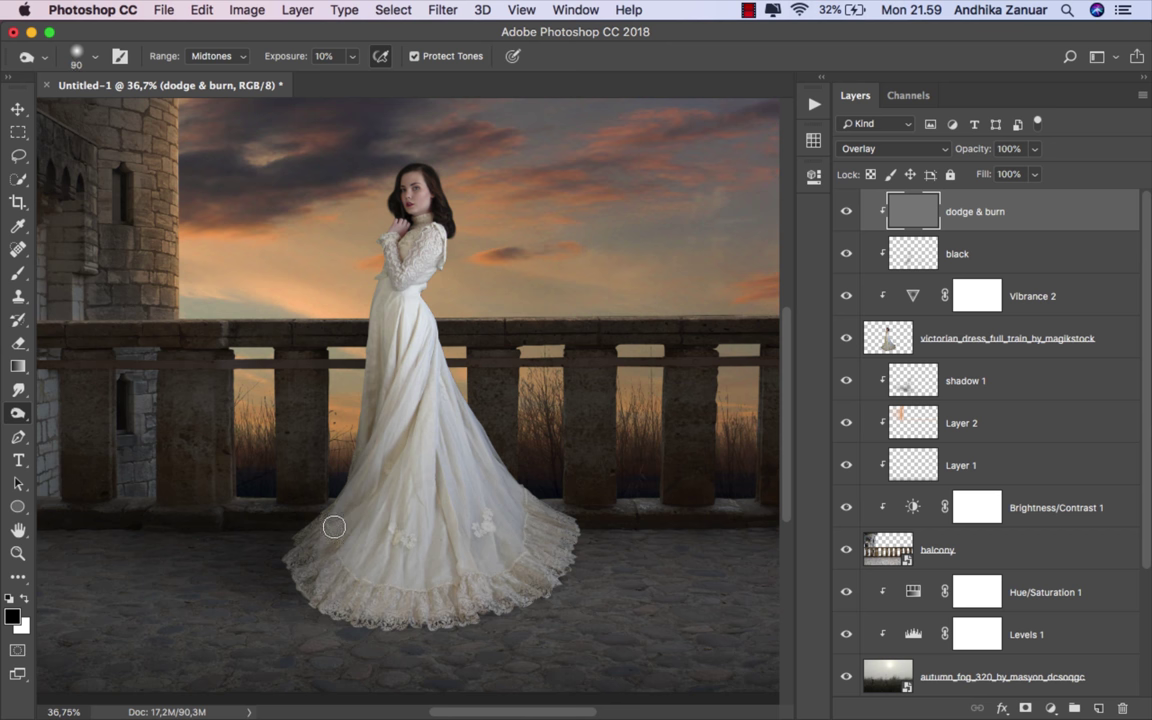
pyautogui.press(']')
pyautogui.press(']')
pyautogui.press(']')
pyautogui.press(']')
pyautogui.press(']')
pyautogui.press(']')
pyautogui.press(']')
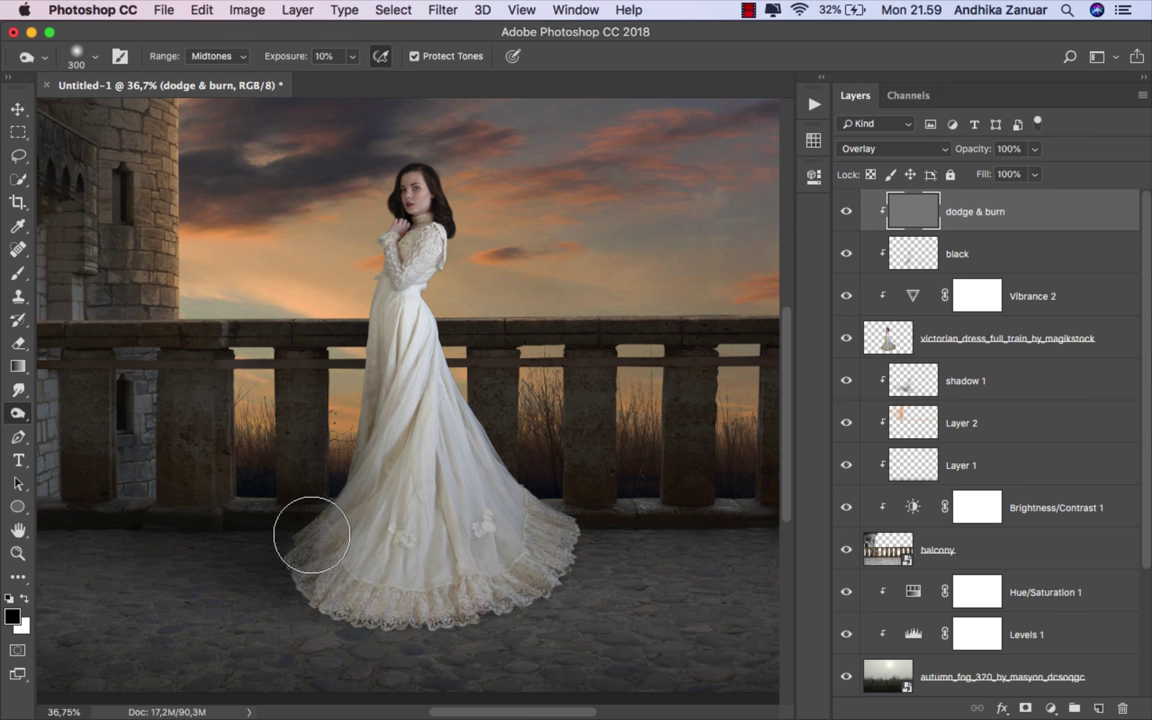
pyautogui.moveTo(311, 535); pyautogui.dragTo(260, 330)
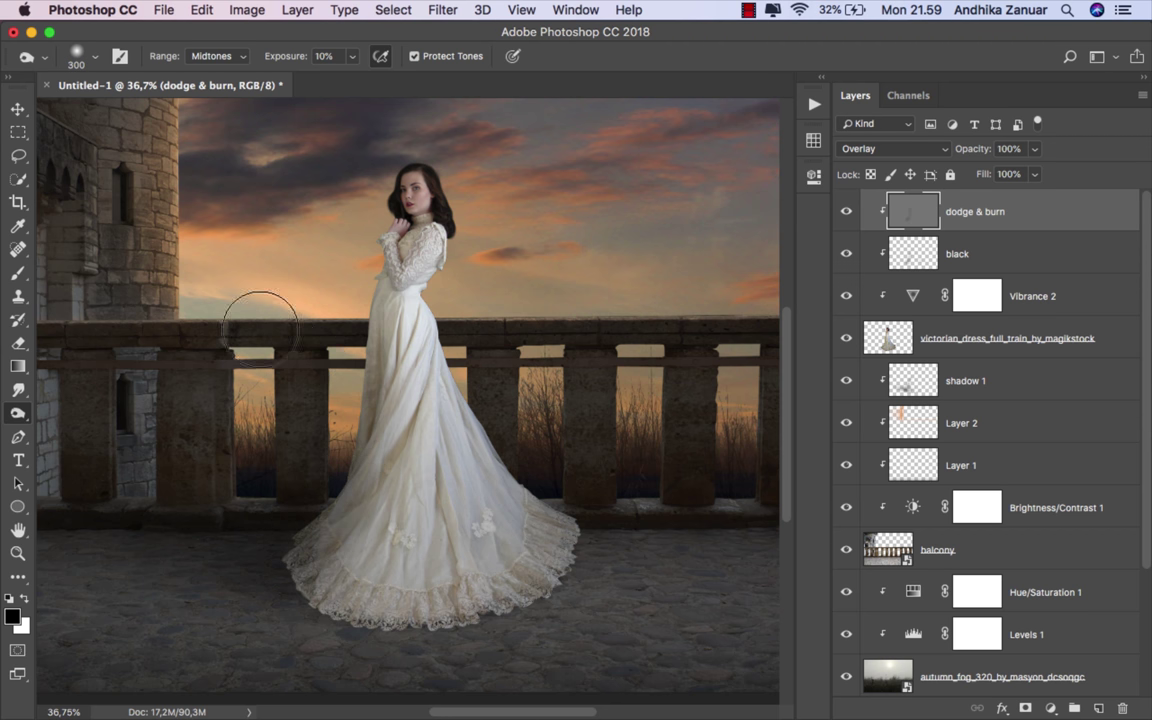
# Burn the dress around the waist to darken it too.
pyautogui.scroll(1, 450, 231)
pyautogui.scroll(2, 450, 231)
pyautogui.scroll(1, 468, 365)
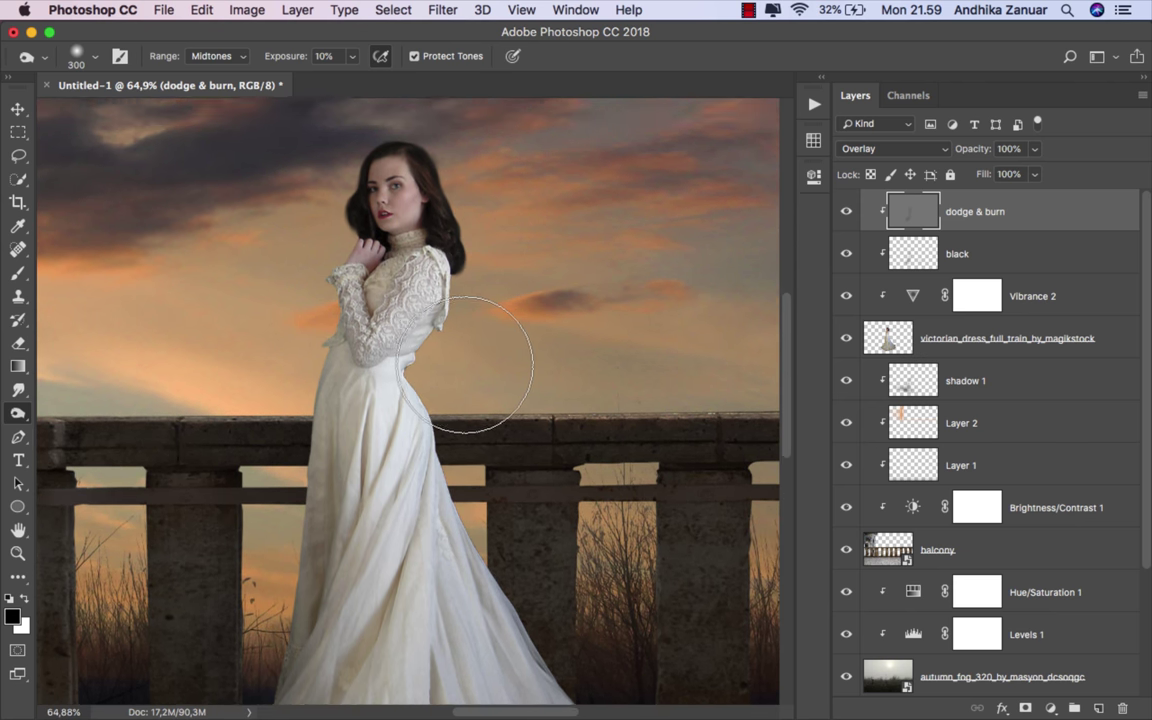
pyautogui.scroll(-1, 480, 385)
pyautogui.scroll(-1, 478, 385)
pyautogui.scroll(-1, 440, 386)
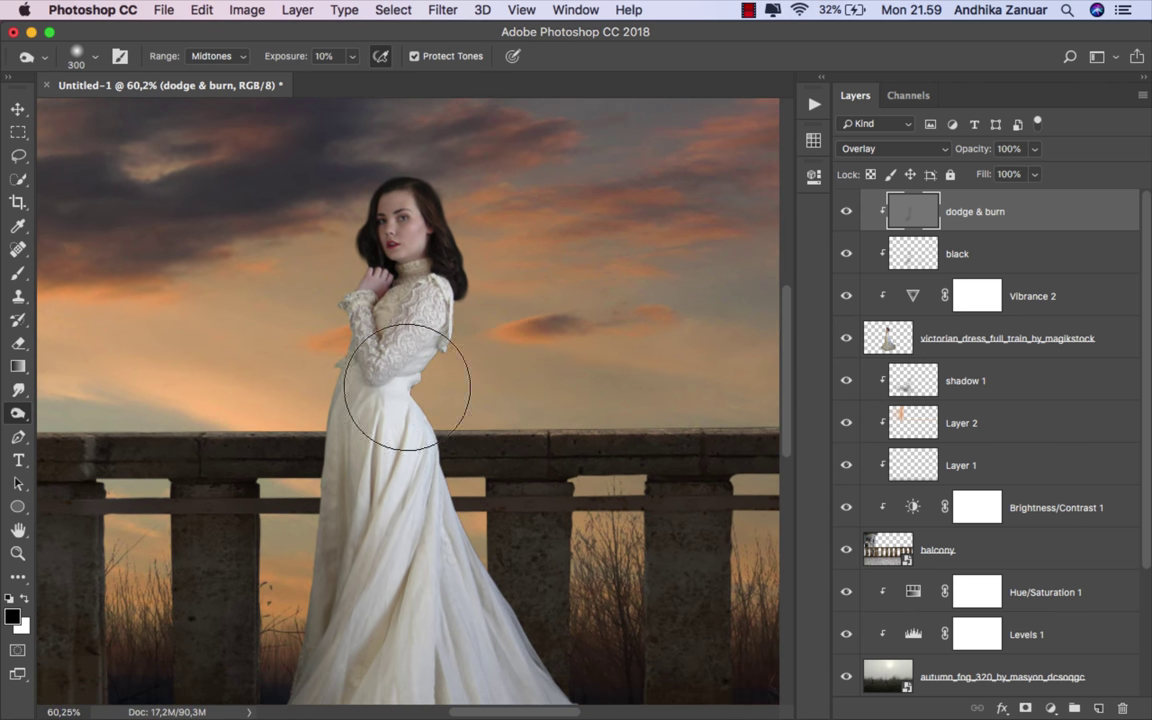
pyautogui.moveTo(407, 386); pyautogui.dragTo(329, 360)
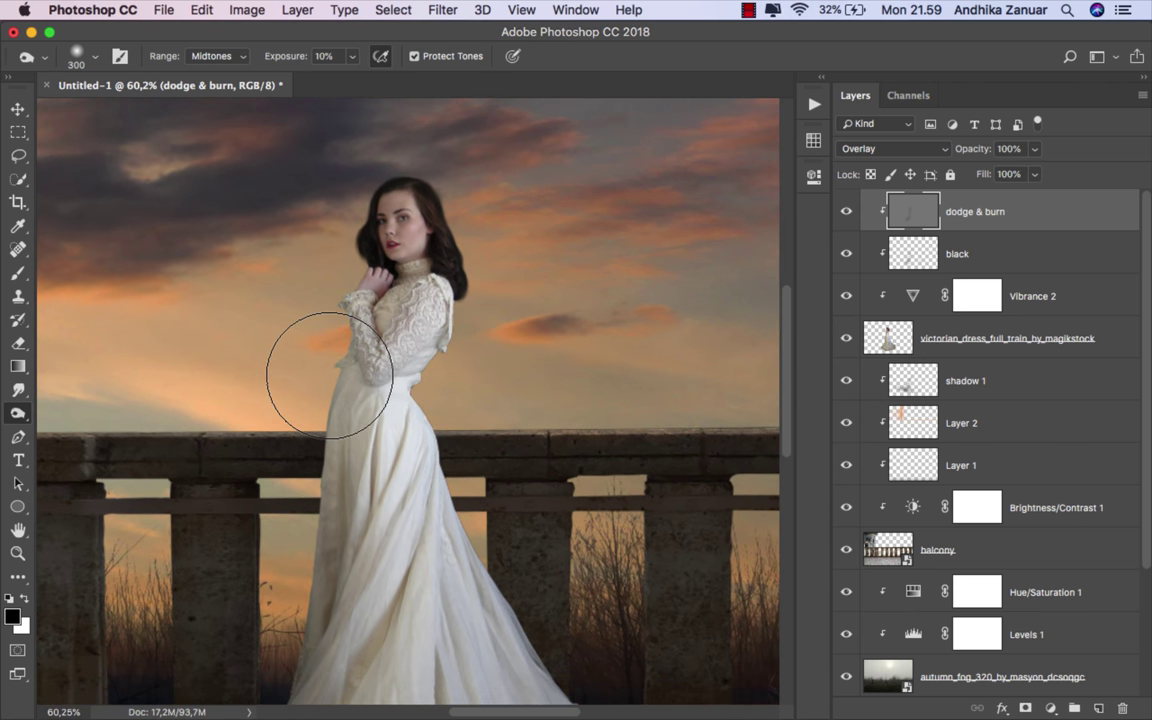
pyautogui.rightClick(16, 419)
pyautogui.click(85, 411)
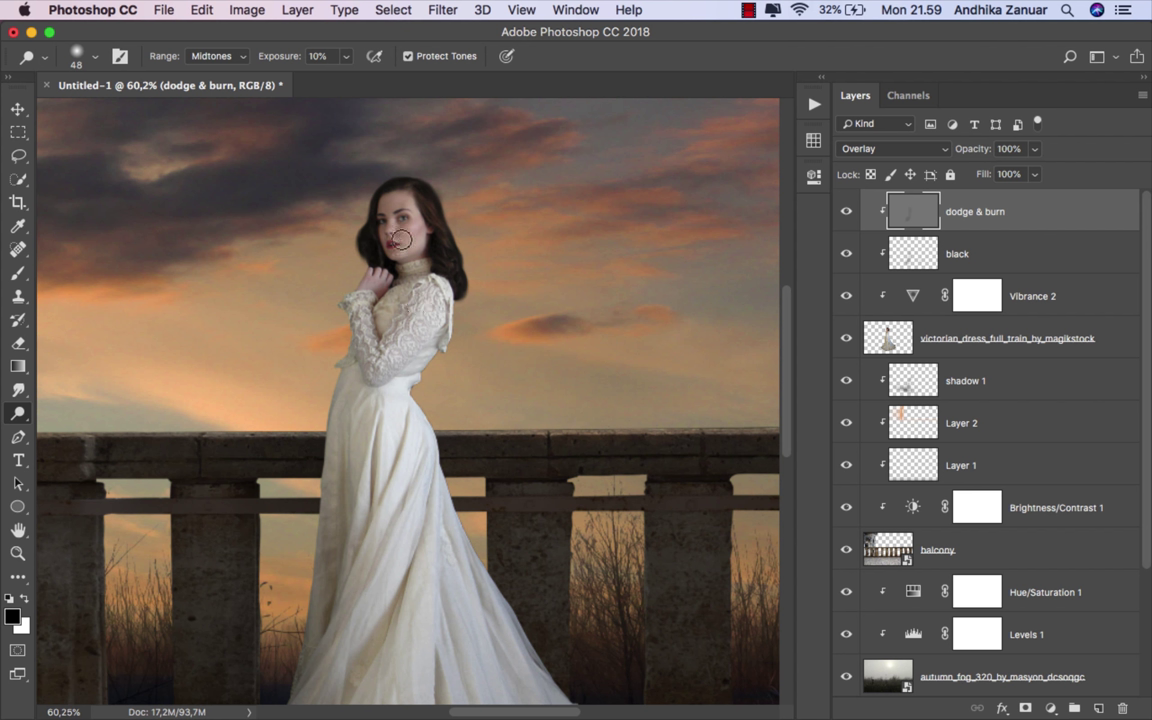
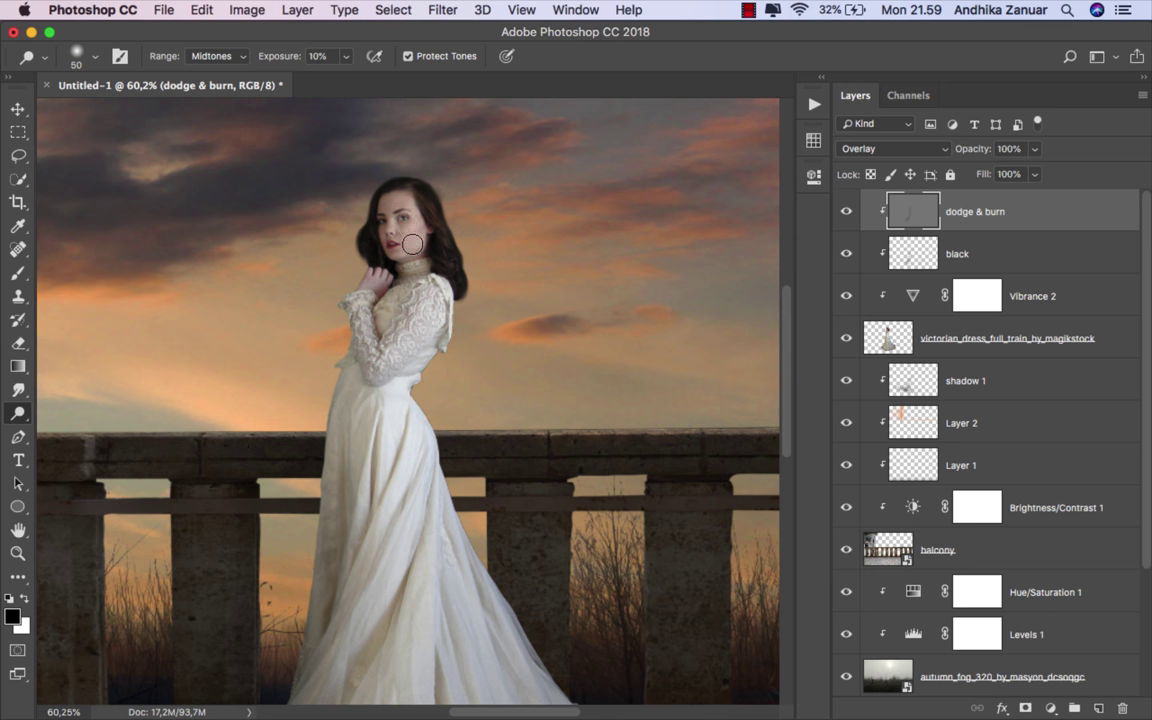
# Dodge the lace bodice, sleeve and dress train, adjusting brush size between strokes.
pyautogui.moveTo(418, 279); pyautogui.dragTo(360, 322)
pyautogui.scroll(-2, 370, 315)
pyautogui.press('[')
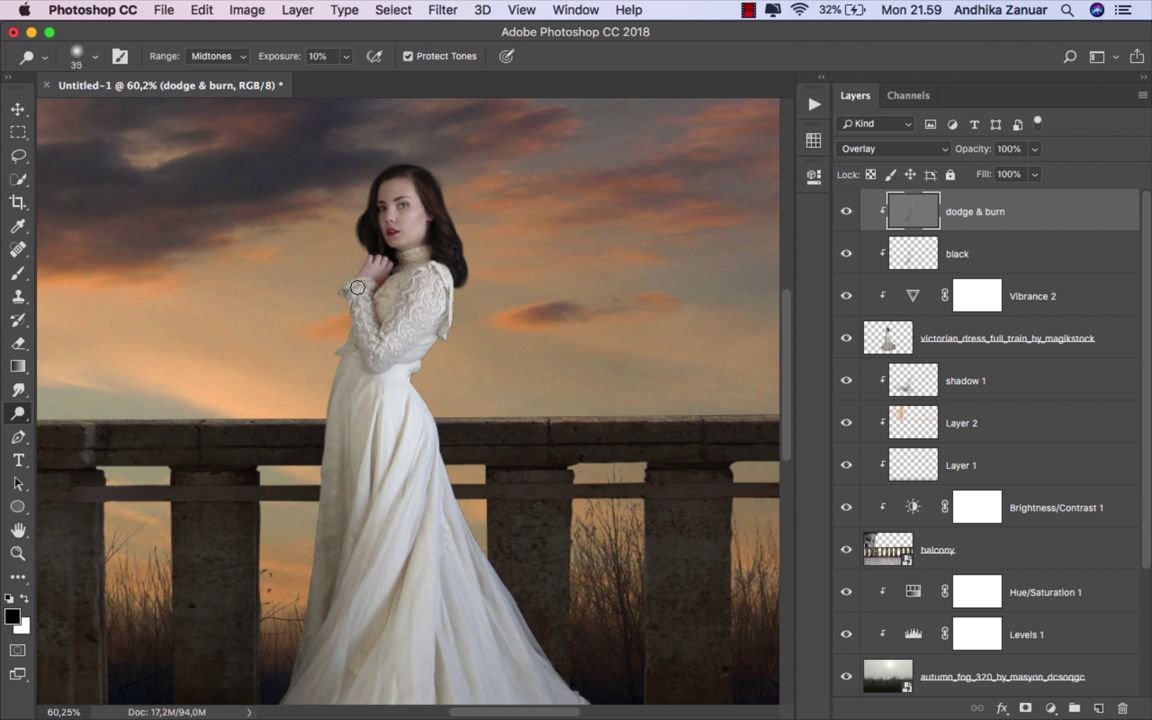
pyautogui.press('[')
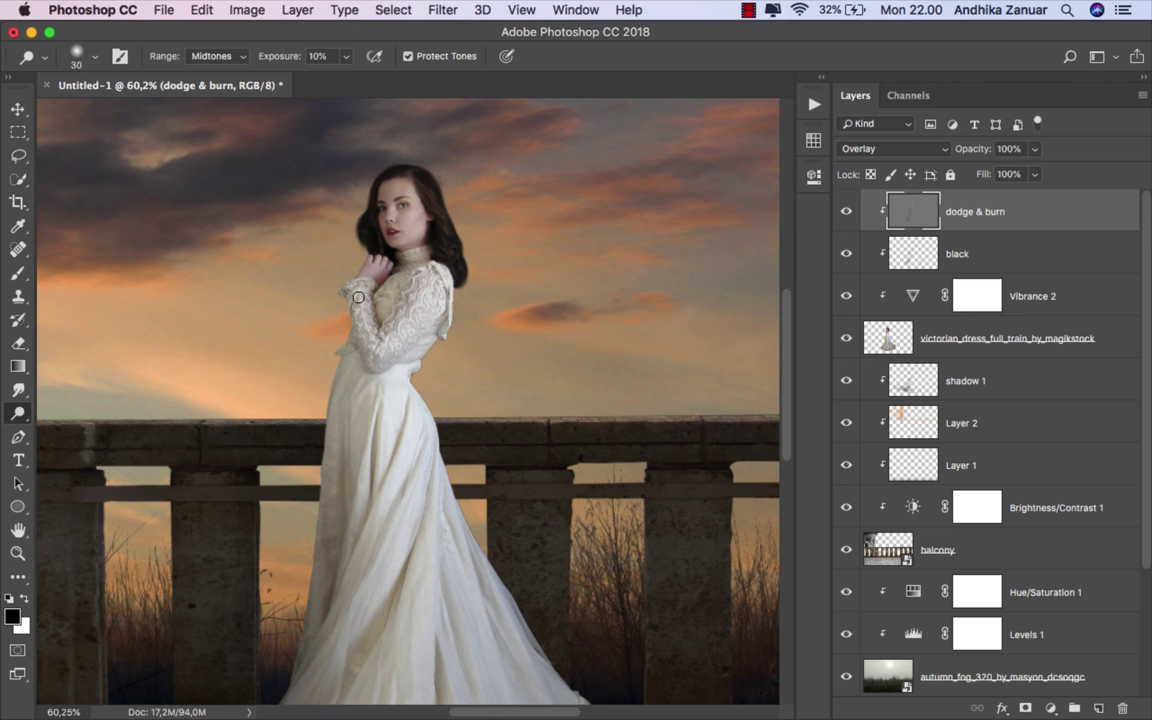
pyautogui.scroll(-3, 487, 308)
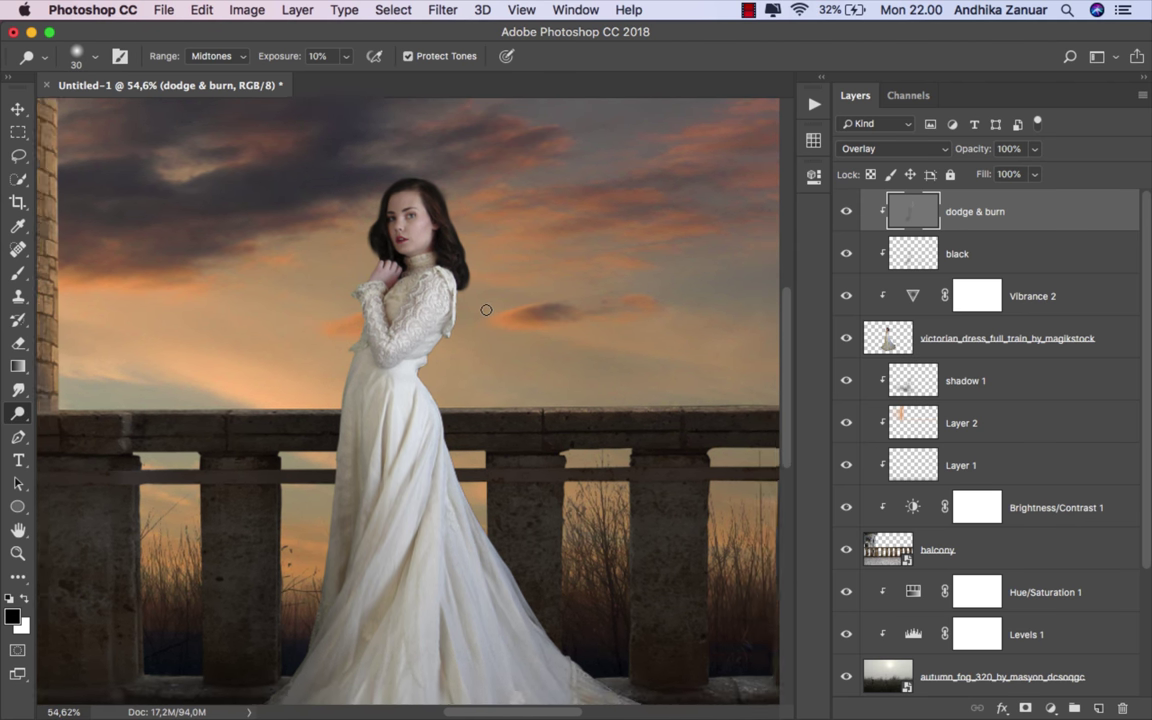
pyautogui.scroll(-3, 480, 320)
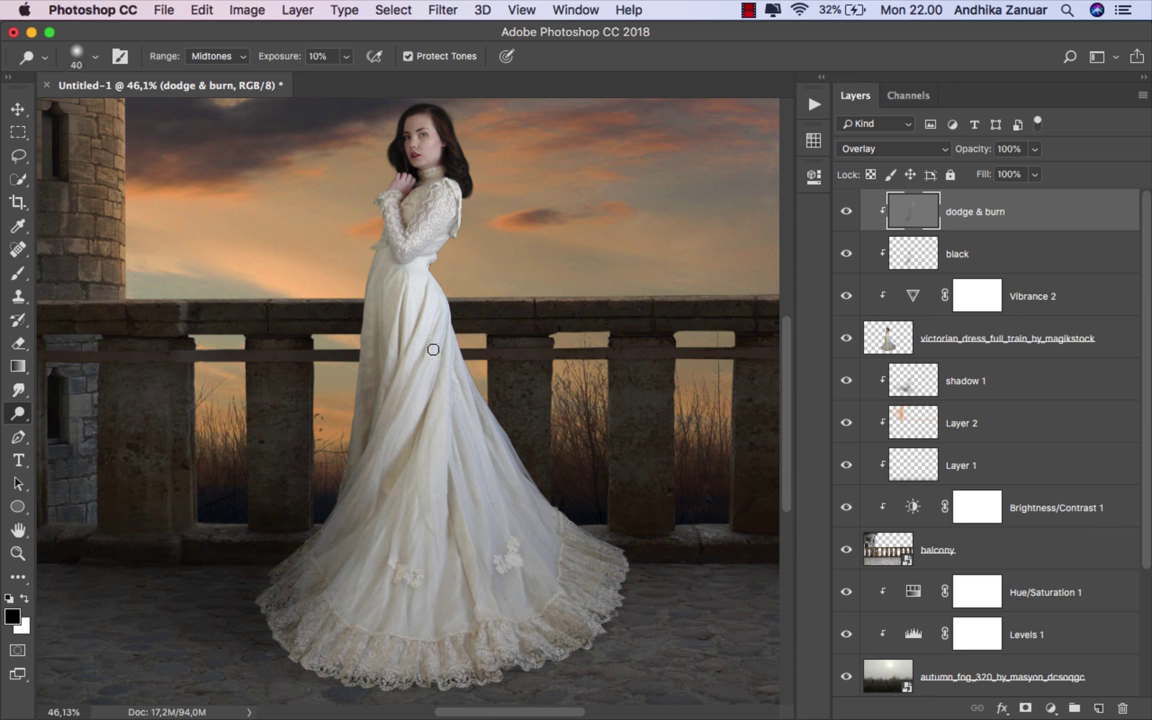
pyautogui.press(']')
pyautogui.press(']')
pyautogui.press(']')
pyautogui.press(']')
pyautogui.press(']')
pyautogui.press(']')
pyautogui.press(']')
pyautogui.press(']')
pyautogui.press(']')
pyautogui.press(']')
pyautogui.press(']')
pyautogui.press(']')
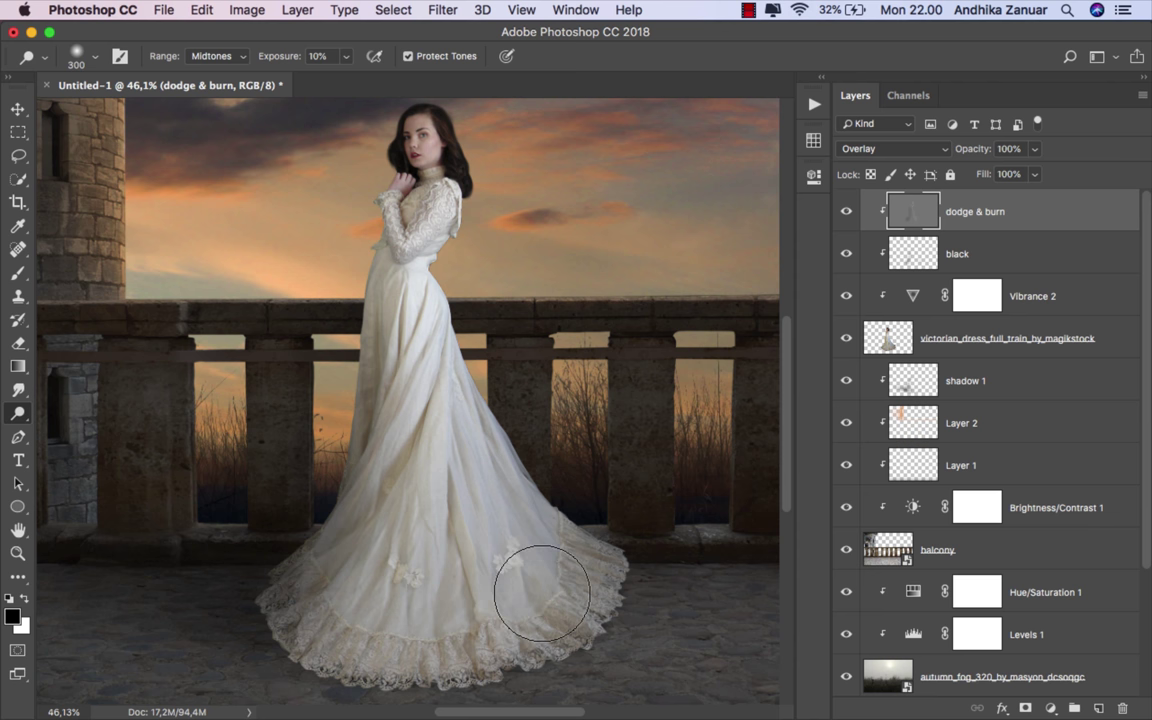
pyautogui.moveTo(542, 594)
pyautogui.mouseDown()
pyautogui.moveTo(463, 489)
pyautogui.moveTo(553, 597)
pyautogui.moveTo(419, 417)
pyautogui.moveTo(592, 320)
pyautogui.mouseUp()
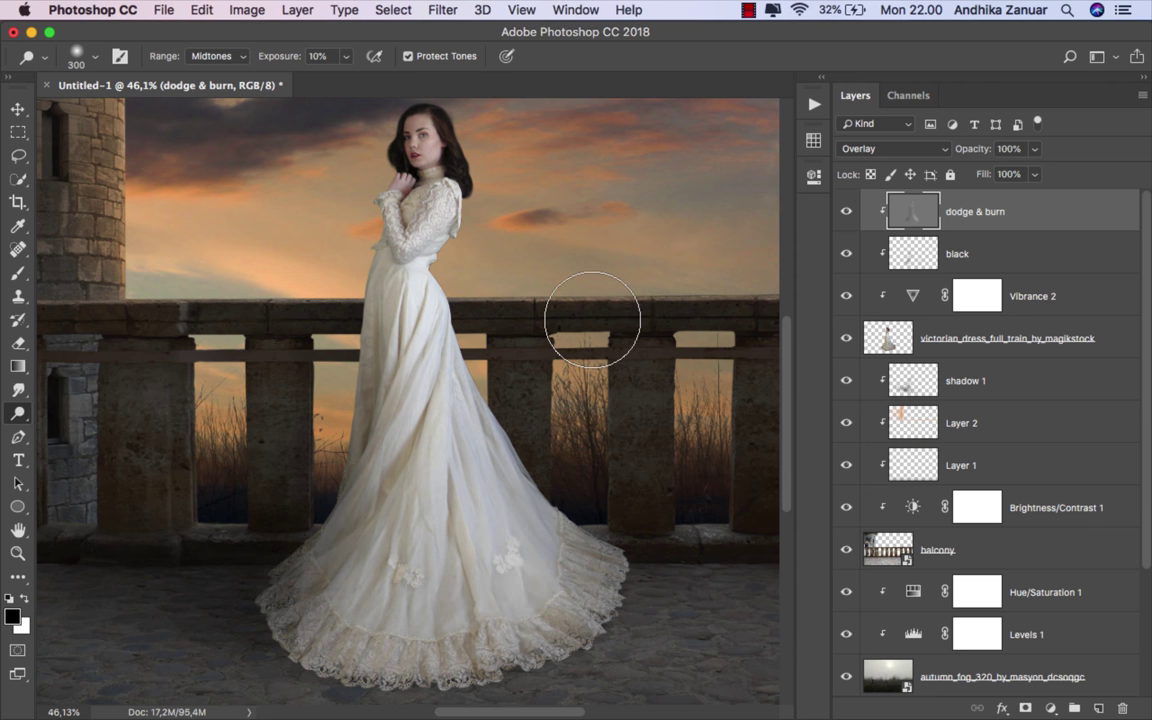
# Fit the image on screen and toggle the dodge & burn layer to compare, leaving it visible.
pyautogui.press('super+0')
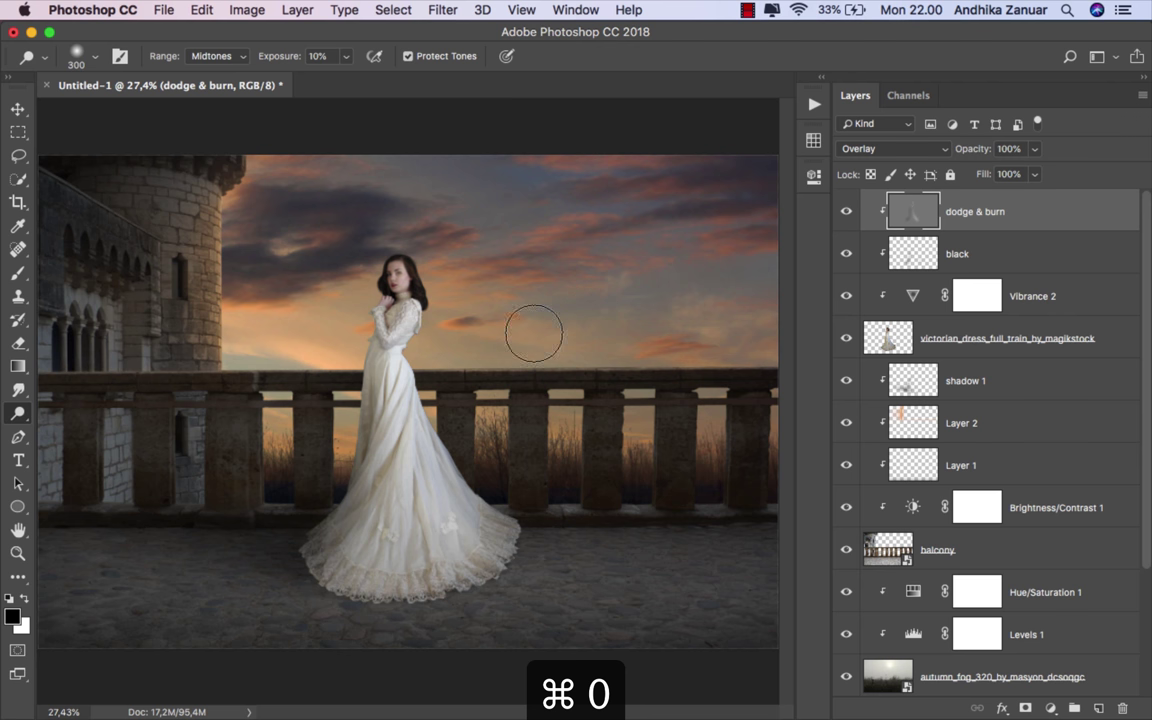
pyautogui.click(20, 110)
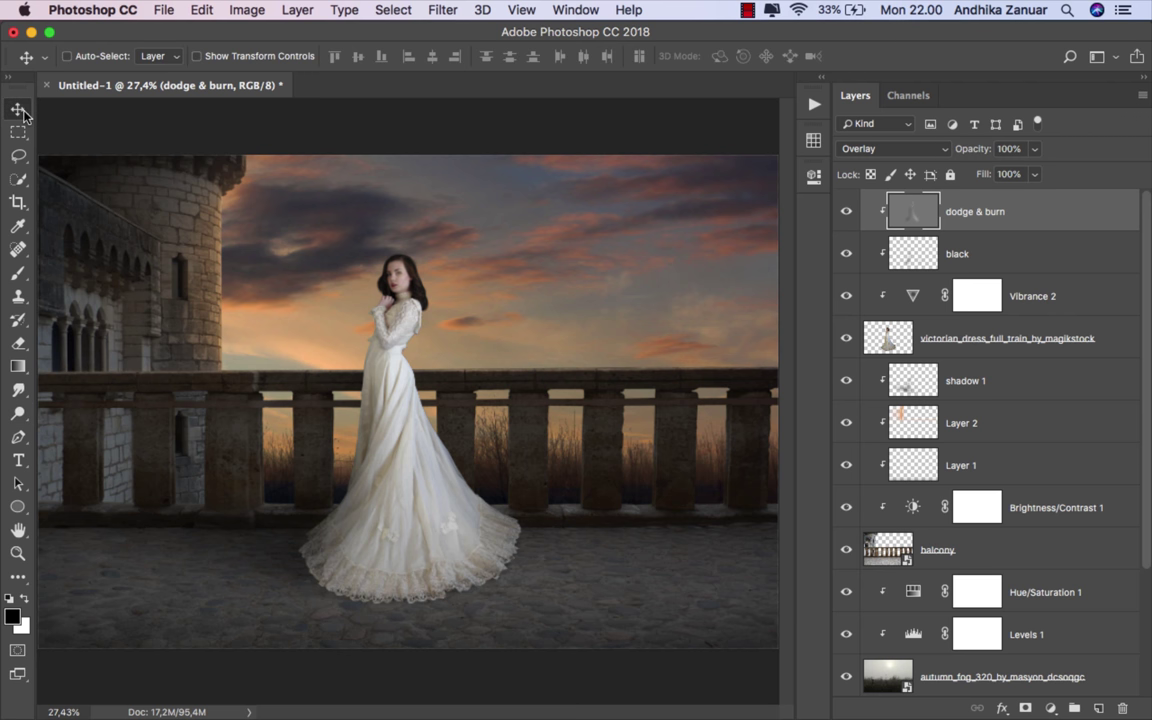
pyautogui.click(846, 212)
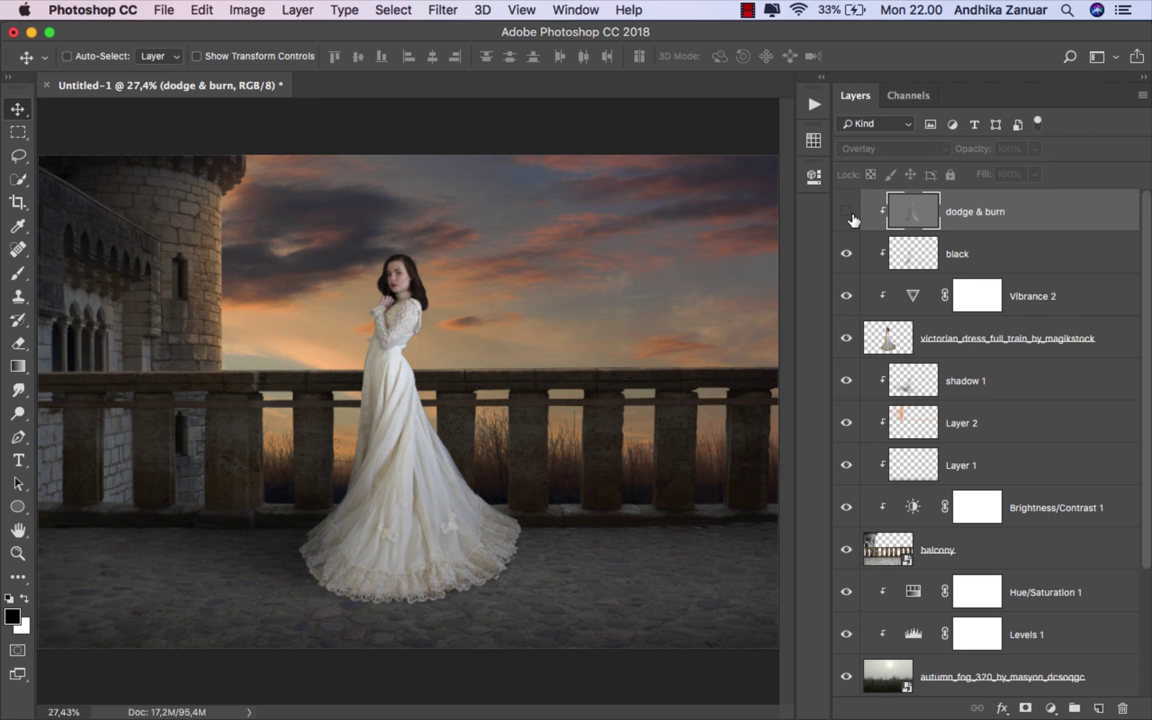
pyautogui.click(846, 212)
pyautogui.click(846, 212)
pyautogui.click(846, 212)
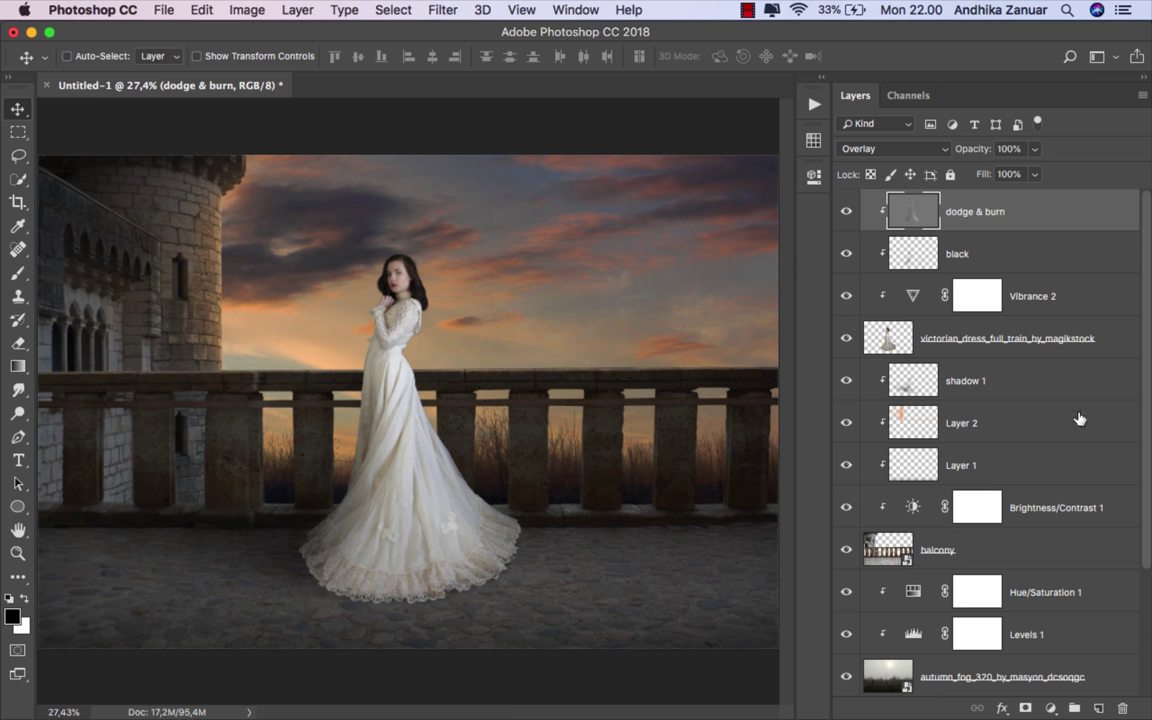
# Add a new Overlay Layer 3 and set a soft 137 px brush at 5% opacity.
pyautogui.hotkey('ctrl', 'shift', 'alt', 'n')
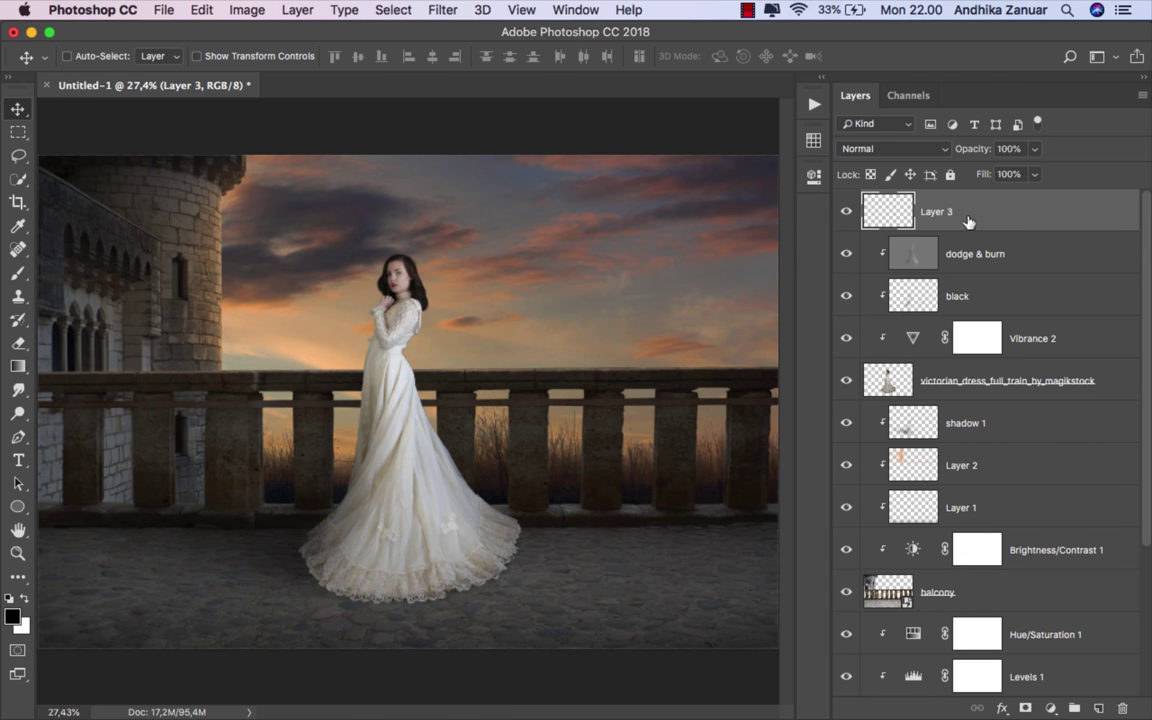
pyautogui.click(890, 148)
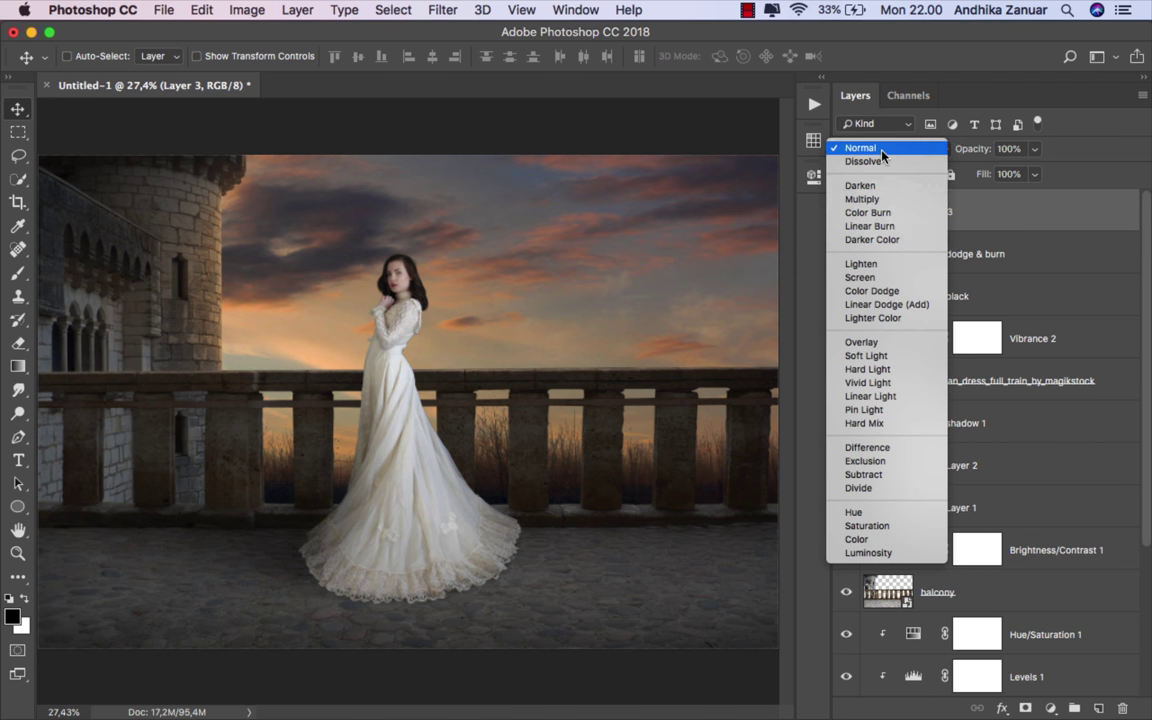
pyautogui.click(893, 344)
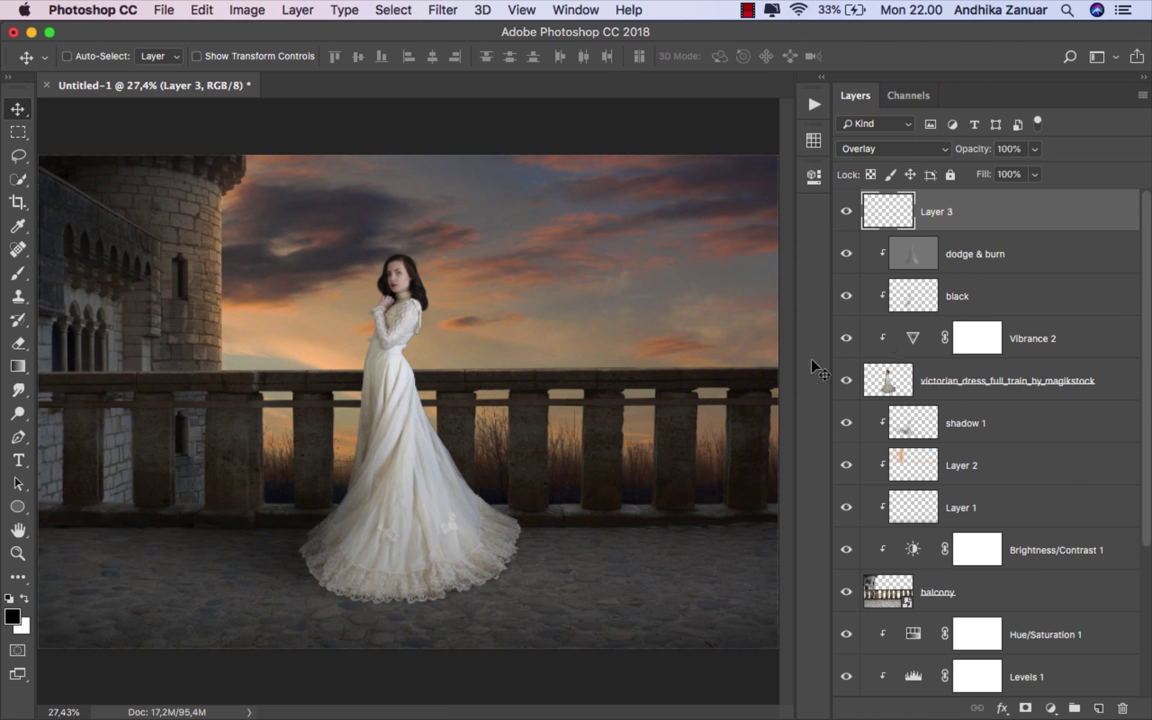
pyautogui.click(25, 279)
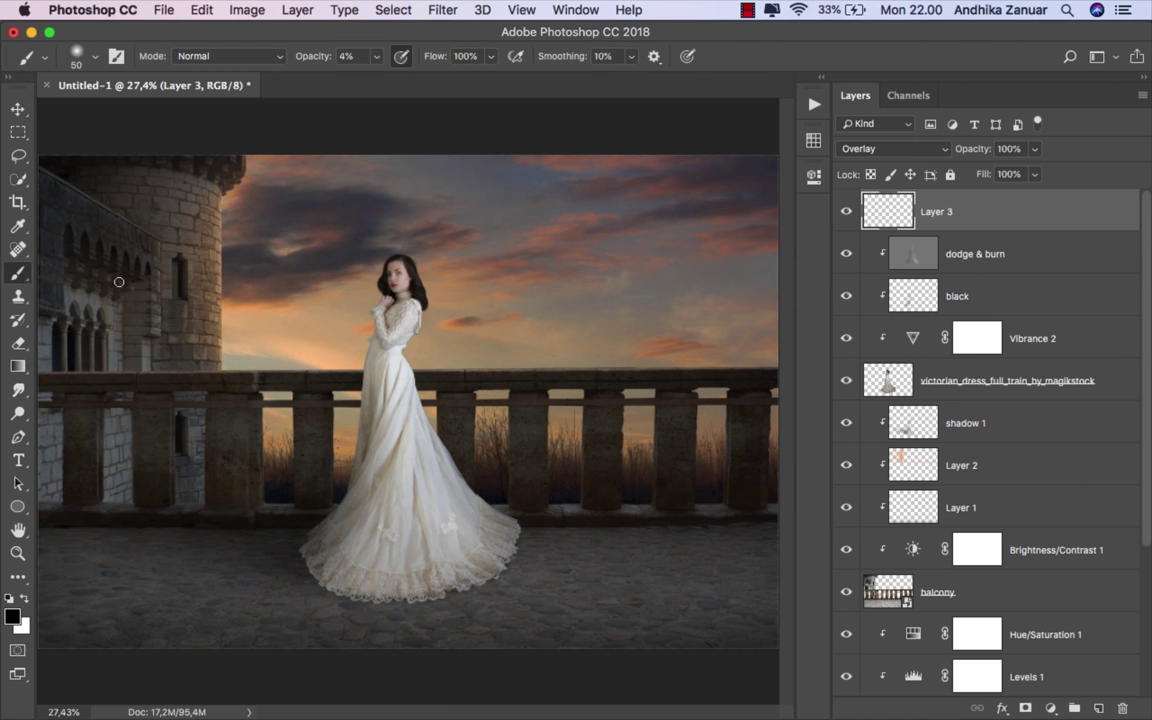
pyautogui.click(88, 62)
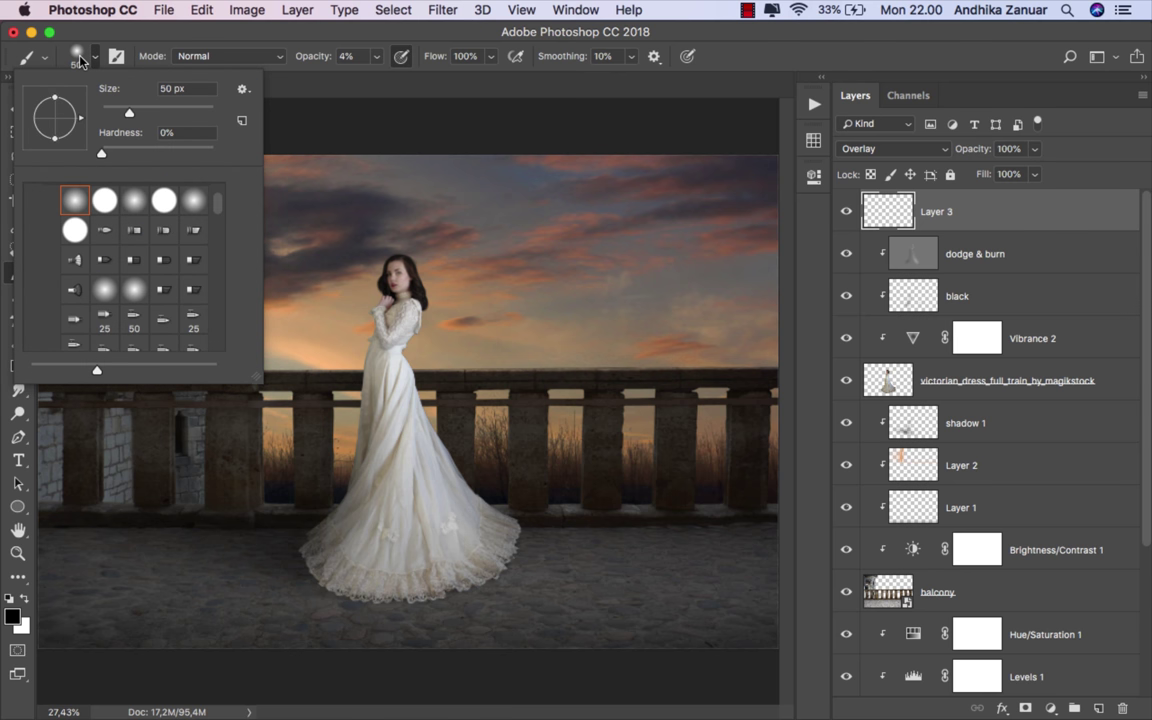
pyautogui.moveTo(143, 108); pyautogui.dragTo(155, 112)
pyautogui.press('Return')
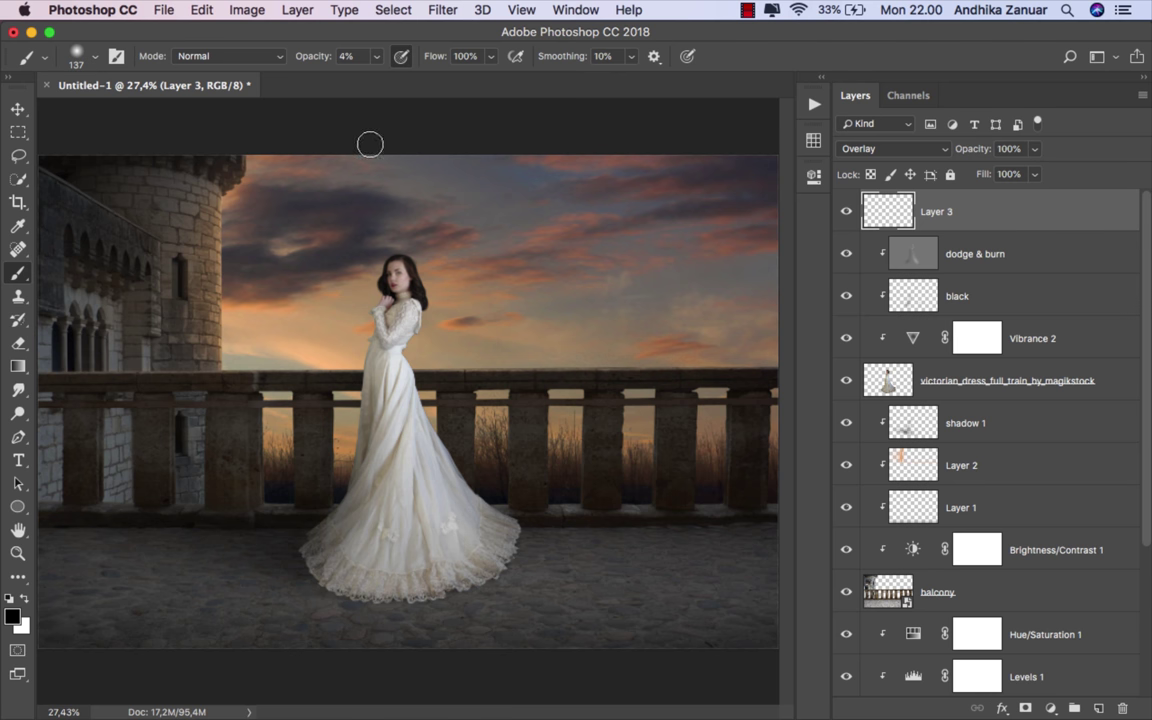
pyautogui.click(376, 56)
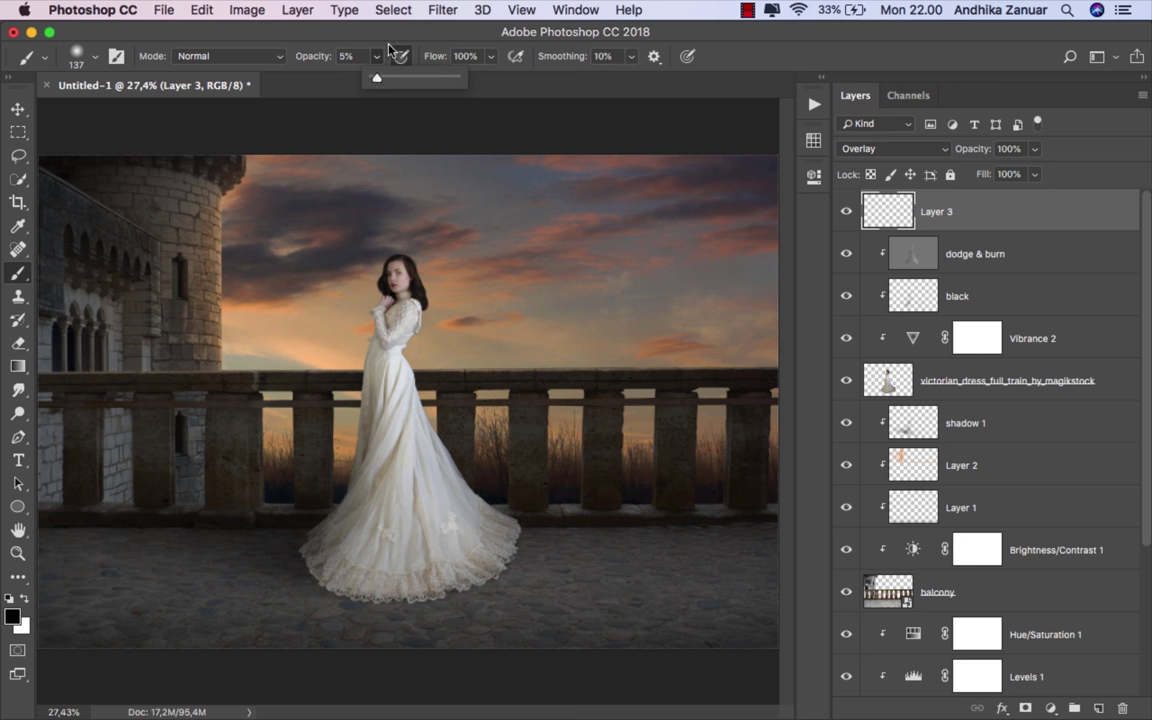
pyautogui.press('Return')
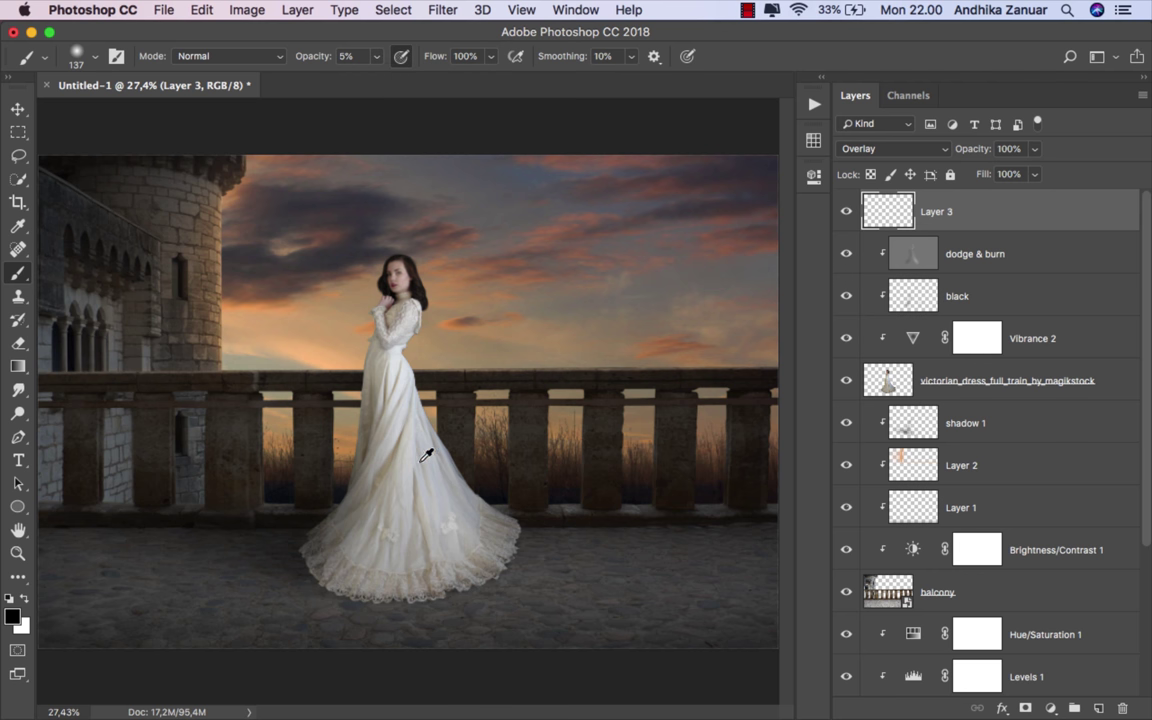
# Sample a light grey from the dress and paint a faint glow over it.
pyautogui.keyDown('alt'); pyautogui.click(409, 401); pyautogui.keyUp('alt')
pyautogui.press(']')
pyautogui.press(']')
pyautogui.press(']')
pyautogui.press(']')
pyautogui.press(']')
pyautogui.press(']')
pyautogui.press(']')
pyautogui.press(']')
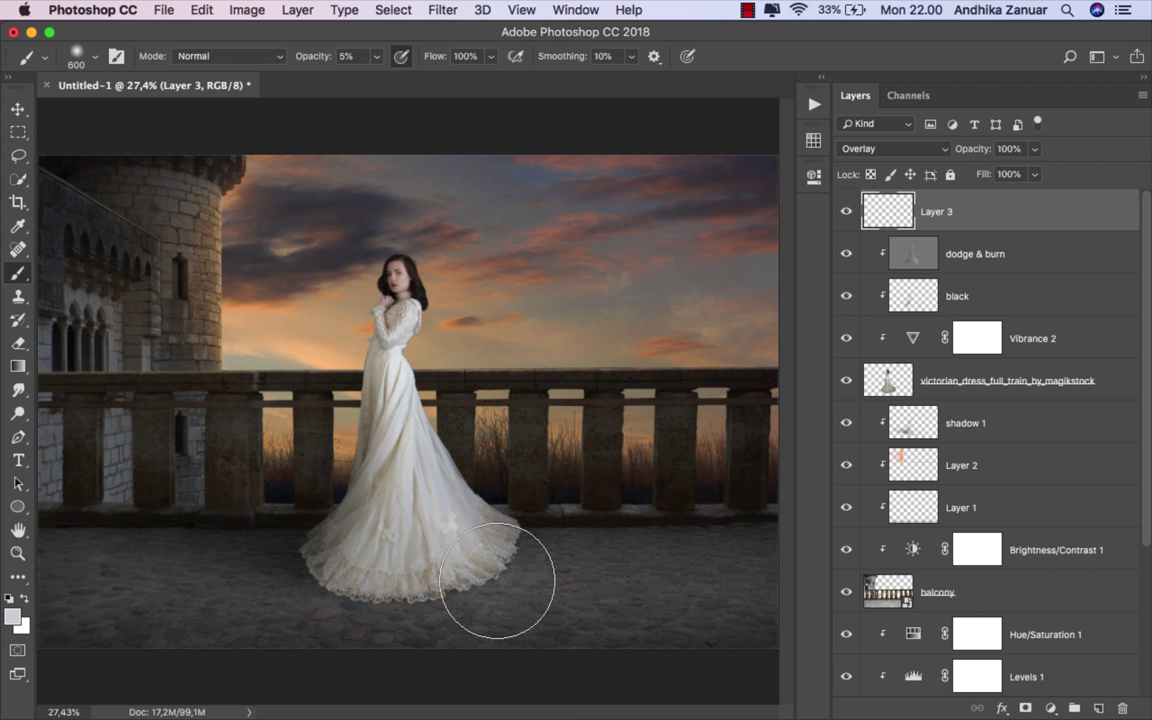
pyautogui.moveTo(534, 588)
pyautogui.mouseDown()
pyautogui.moveTo(393, 488)
pyautogui.moveTo(560, 596)
pyautogui.moveTo(463, 571)
pyautogui.moveTo(598, 593)
pyautogui.moveTo(499, 591)
pyautogui.moveTo(411, 545)
pyautogui.moveTo(391, 560)
pyautogui.moveTo(469, 583)
pyautogui.moveTo(411, 548)
pyautogui.mouseUp()
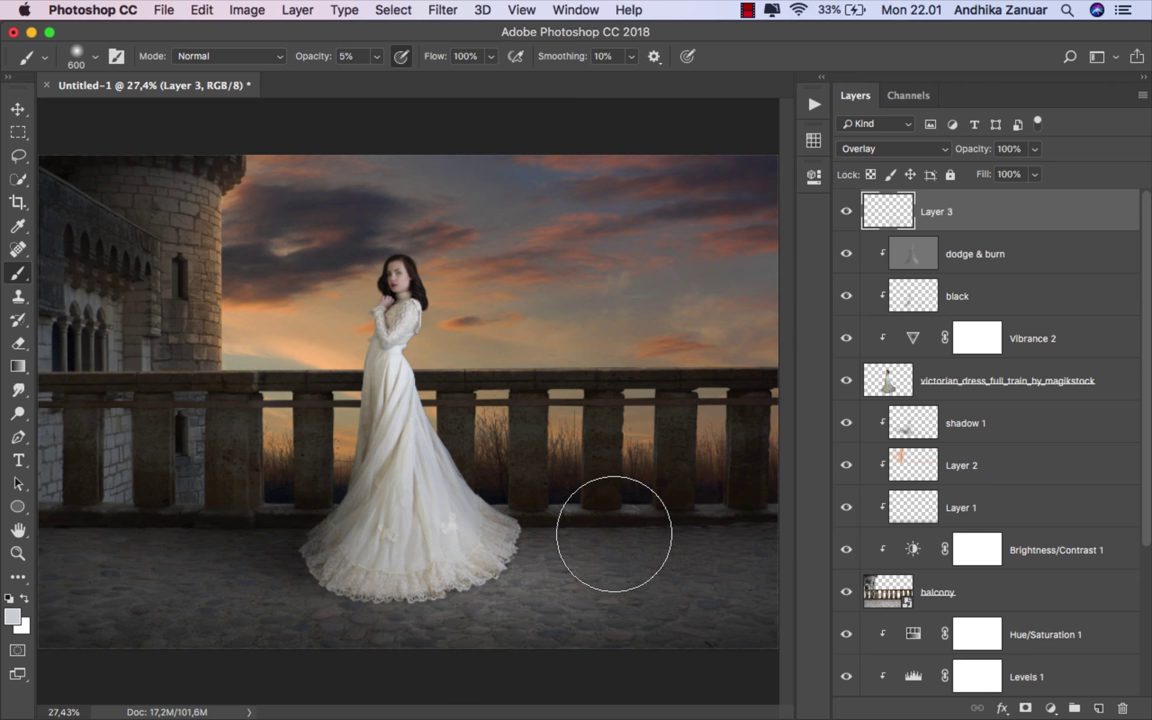
pyautogui.press(']')
pyautogui.press(']')
pyautogui.press(']')
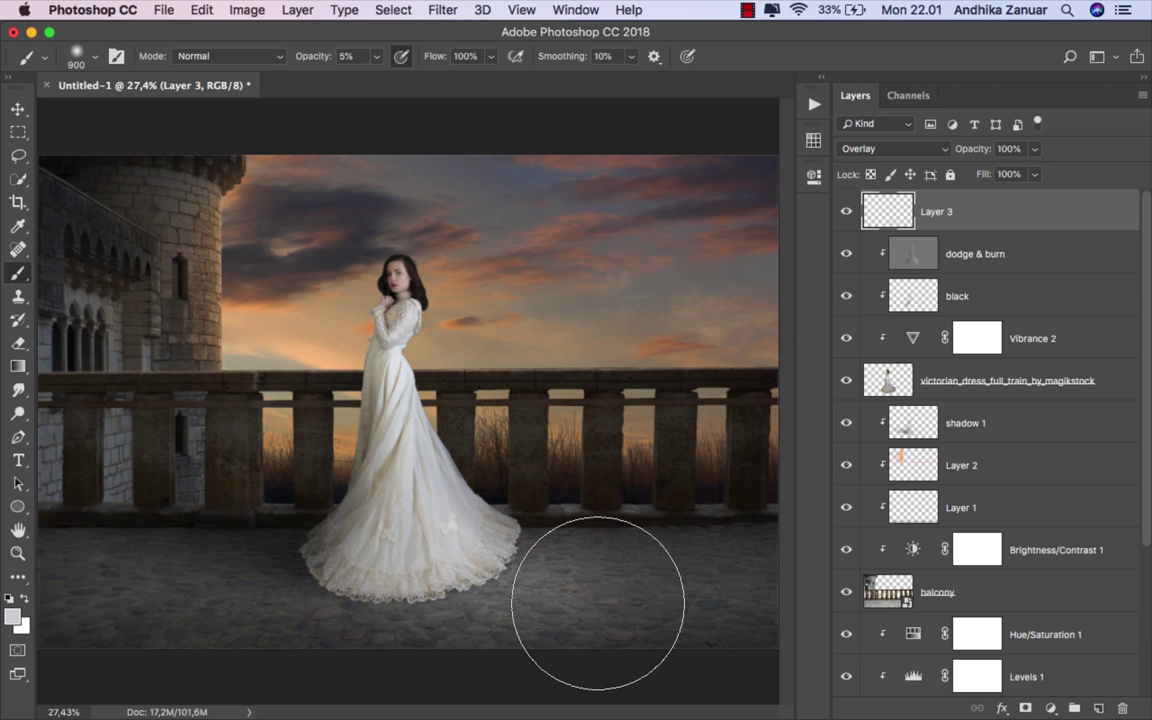
pyautogui.press('[')
pyautogui.press('[')
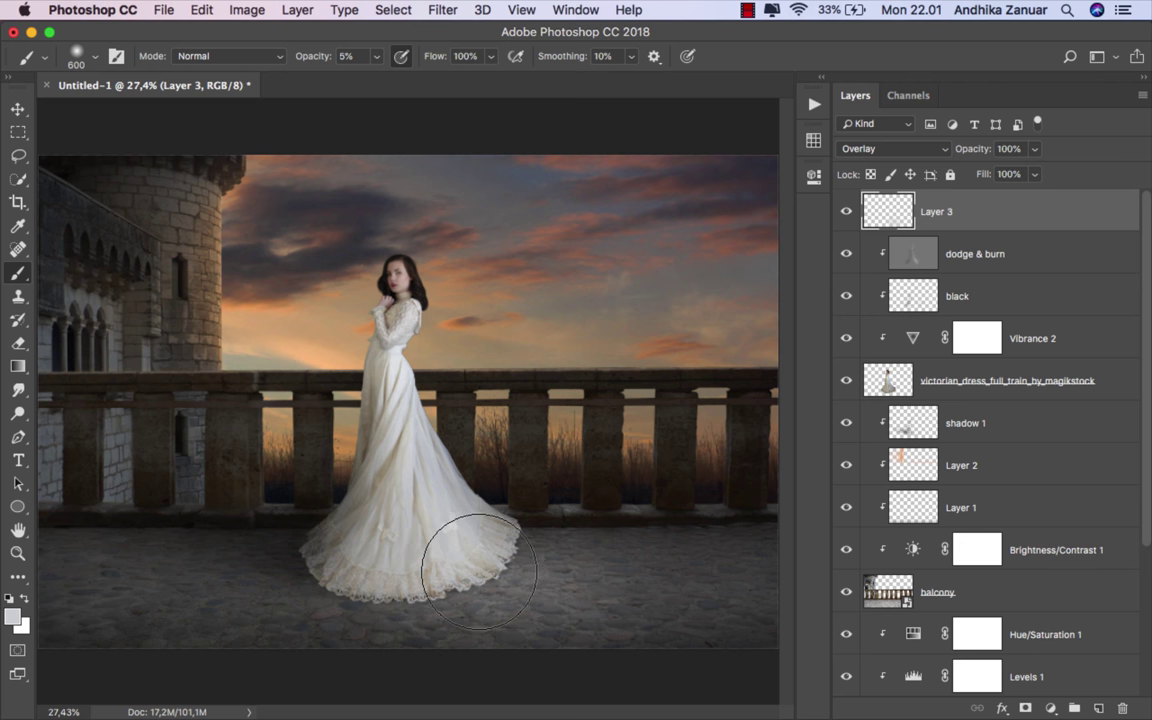
pyautogui.press('[')
pyautogui.press('[')
pyautogui.press('[')
pyautogui.press('[')
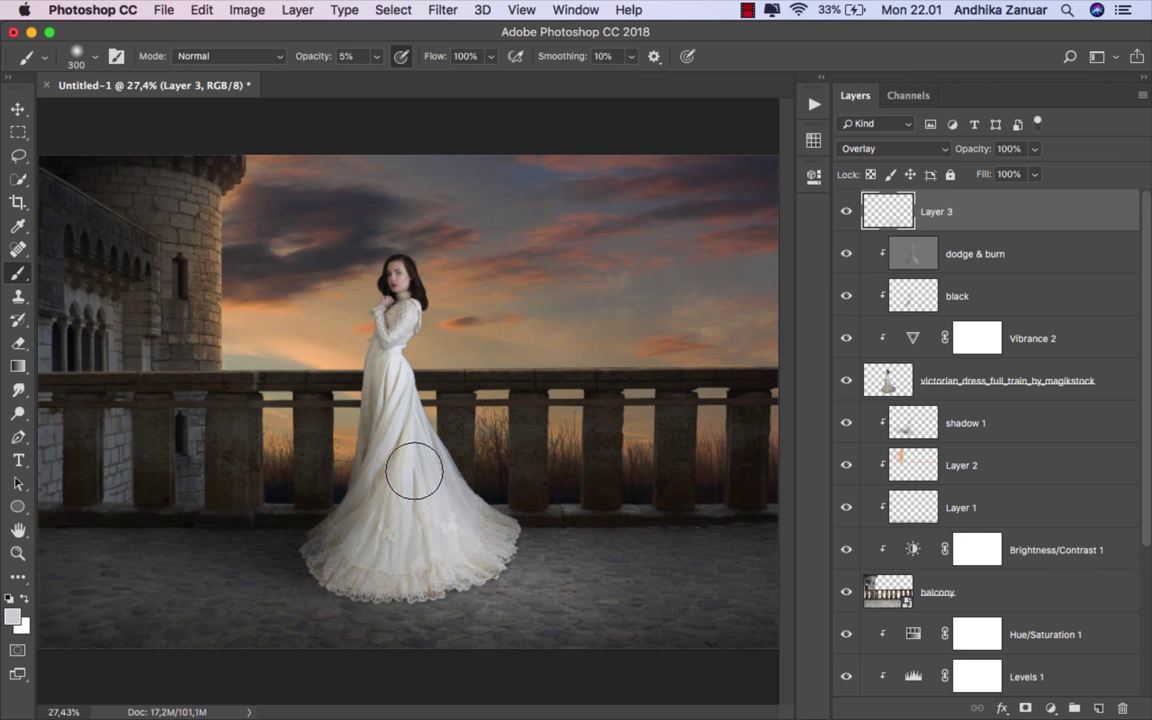
pyautogui.press(']')
pyautogui.press(']')
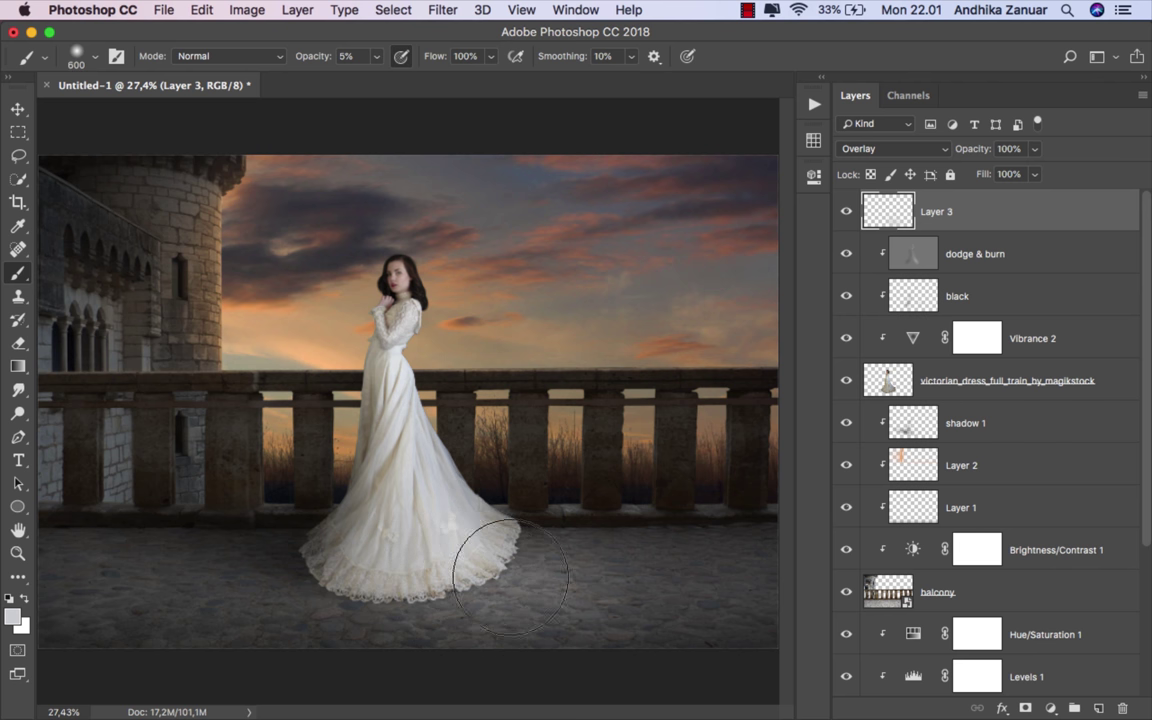
pyautogui.press(']')
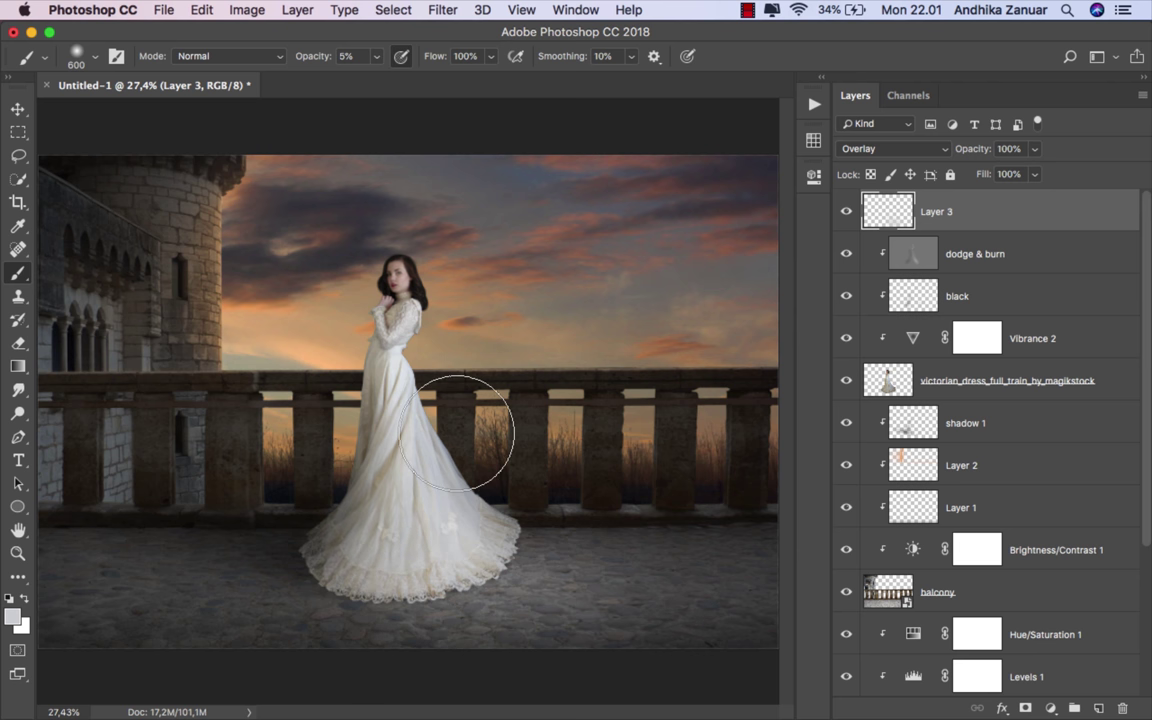
# Toggle Layer 3 off and on to compare the dress, leaving it visible.
pyautogui.click(18, 108)
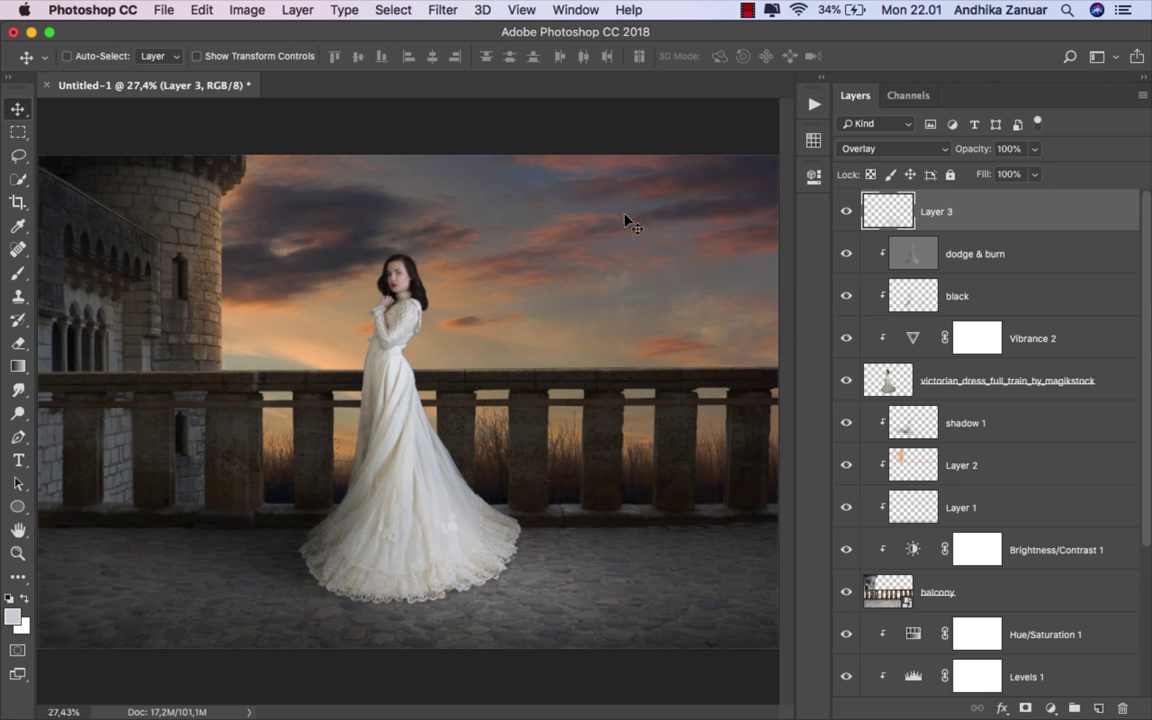
pyautogui.click(846, 212)
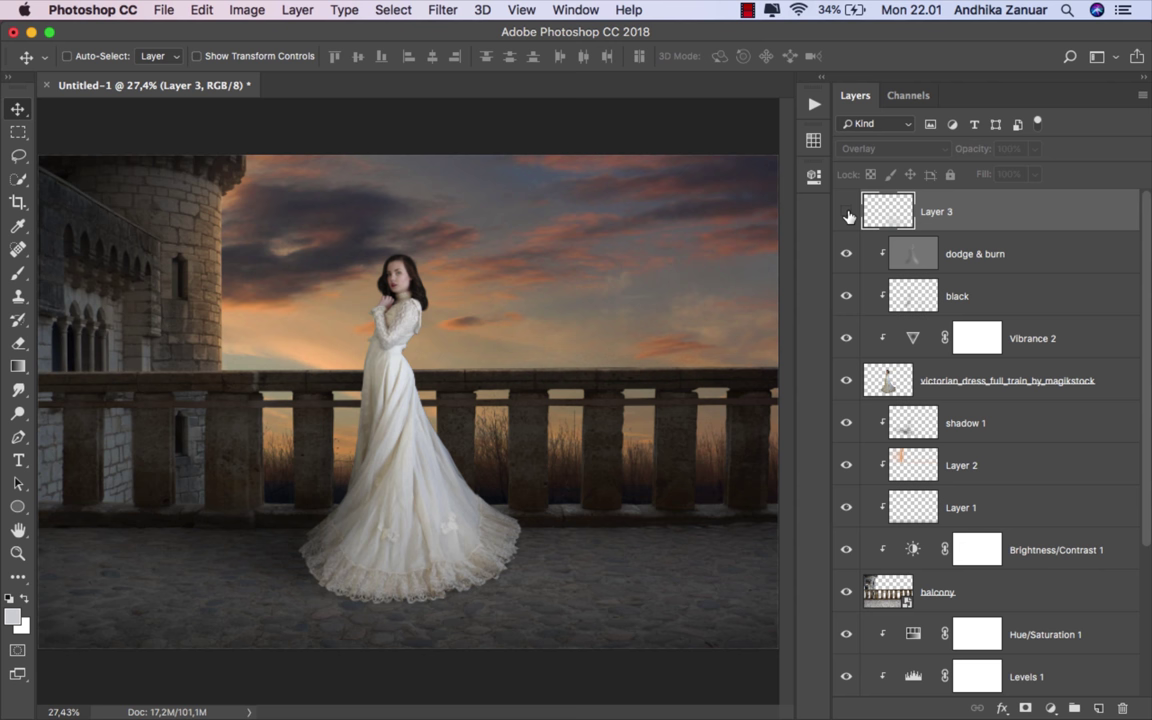
pyautogui.click(846, 212)
pyautogui.click(846, 212)
pyautogui.click(846, 212)
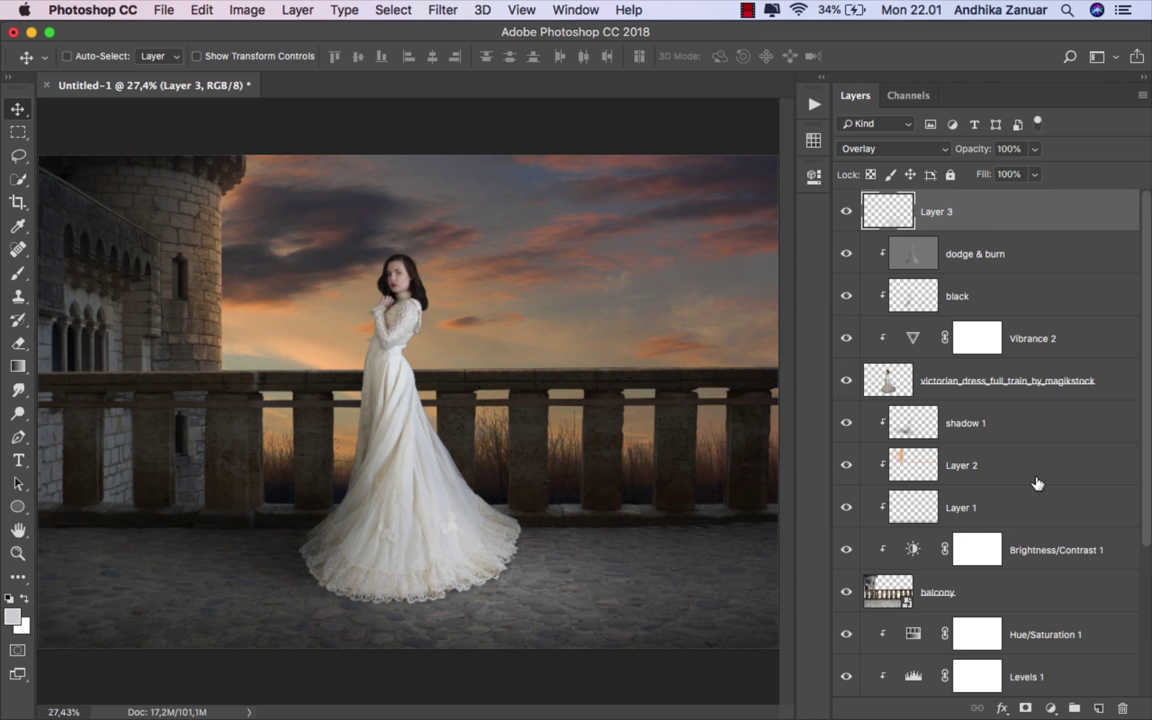
# Create Layer 4, sample the orange sky colour, and set the brush to 100% opacity.
pyautogui.click(1097, 706)
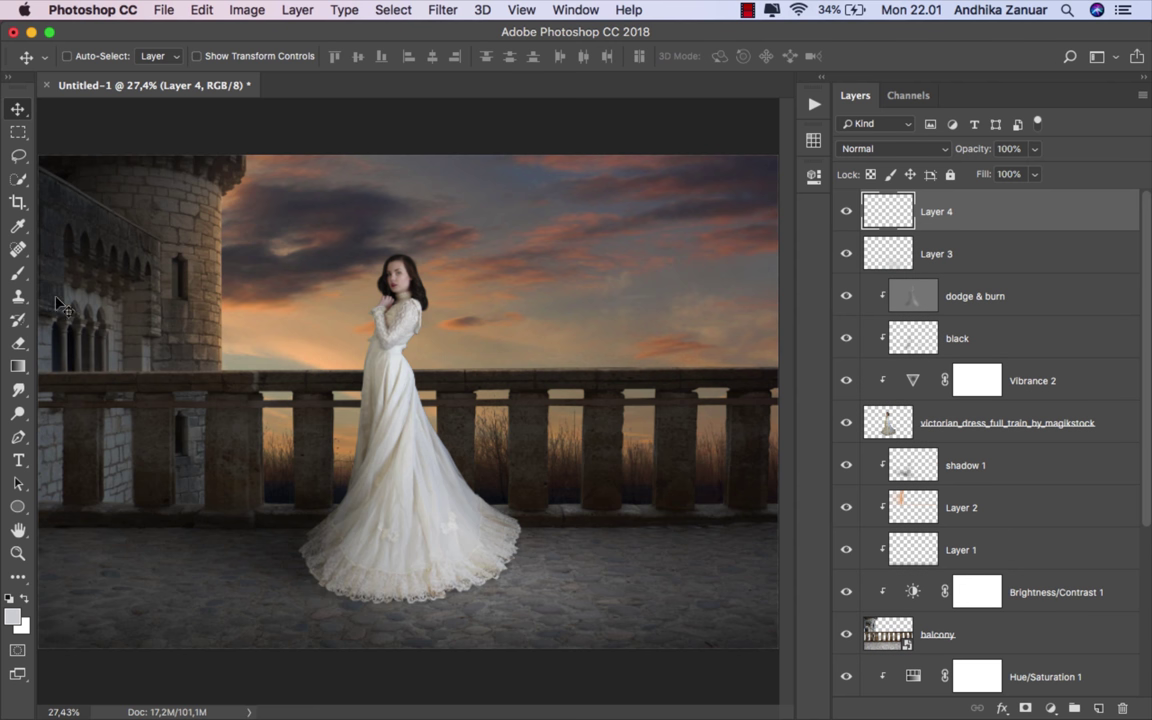
pyautogui.click(18, 272)
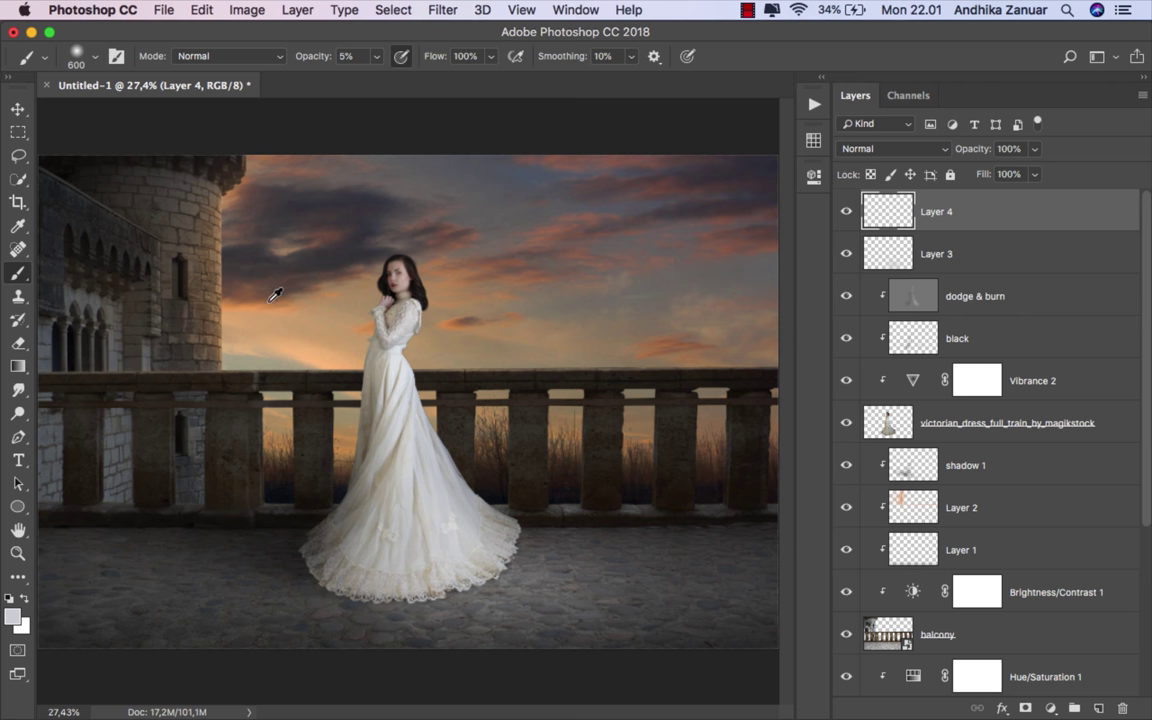
pyautogui.keyDown('alt'); pyautogui.click(275, 295); pyautogui.keyUp('alt')
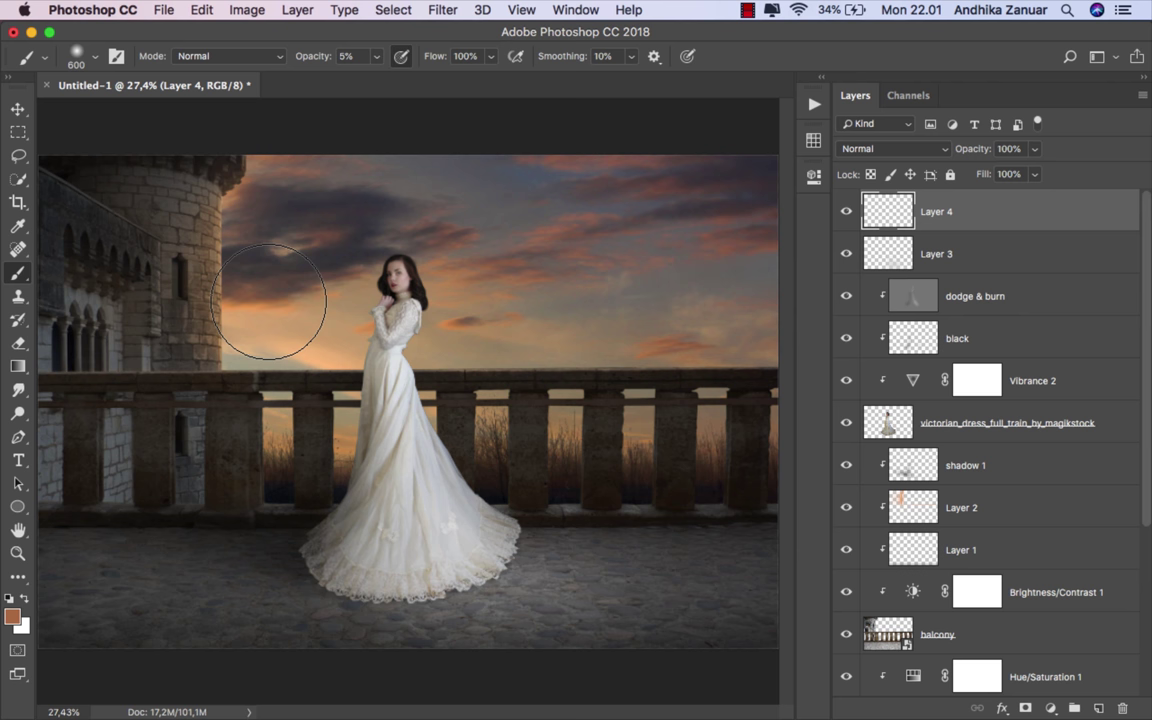
pyautogui.click(376, 58)
pyautogui.moveTo(383, 80); pyautogui.dragTo(458, 77)
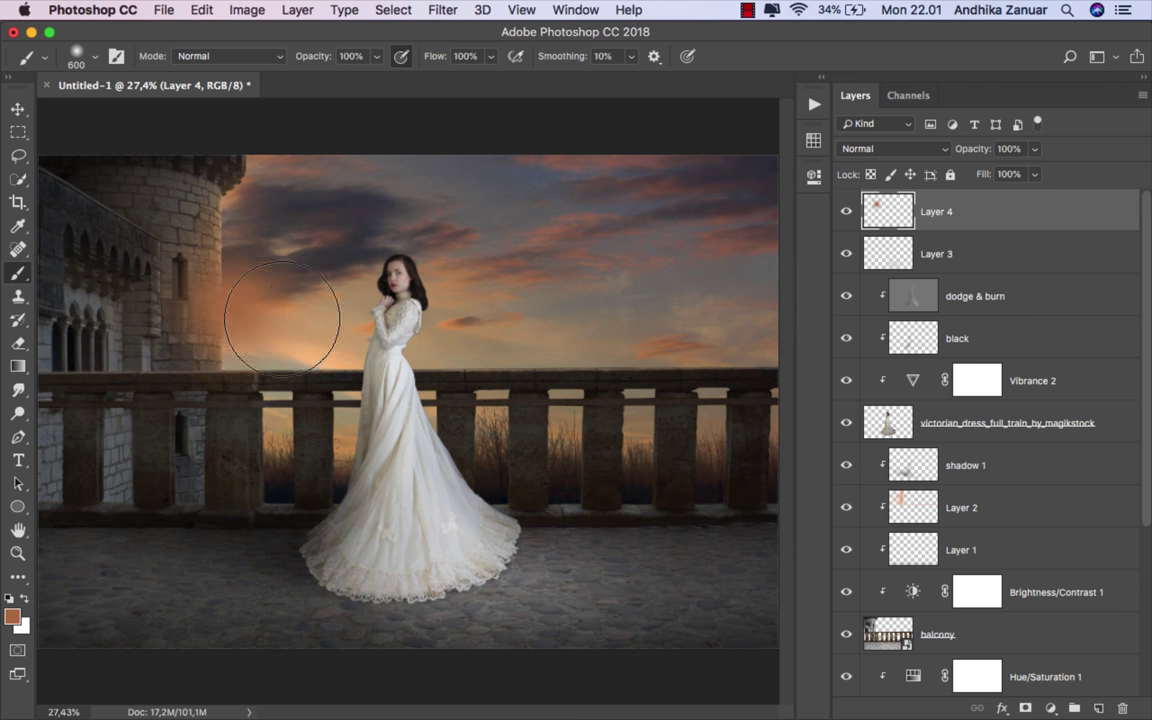
# Blend Layer 4 as Screen at 50% opacity and toggle it to compare the glow.
pyautogui.click(890, 149)
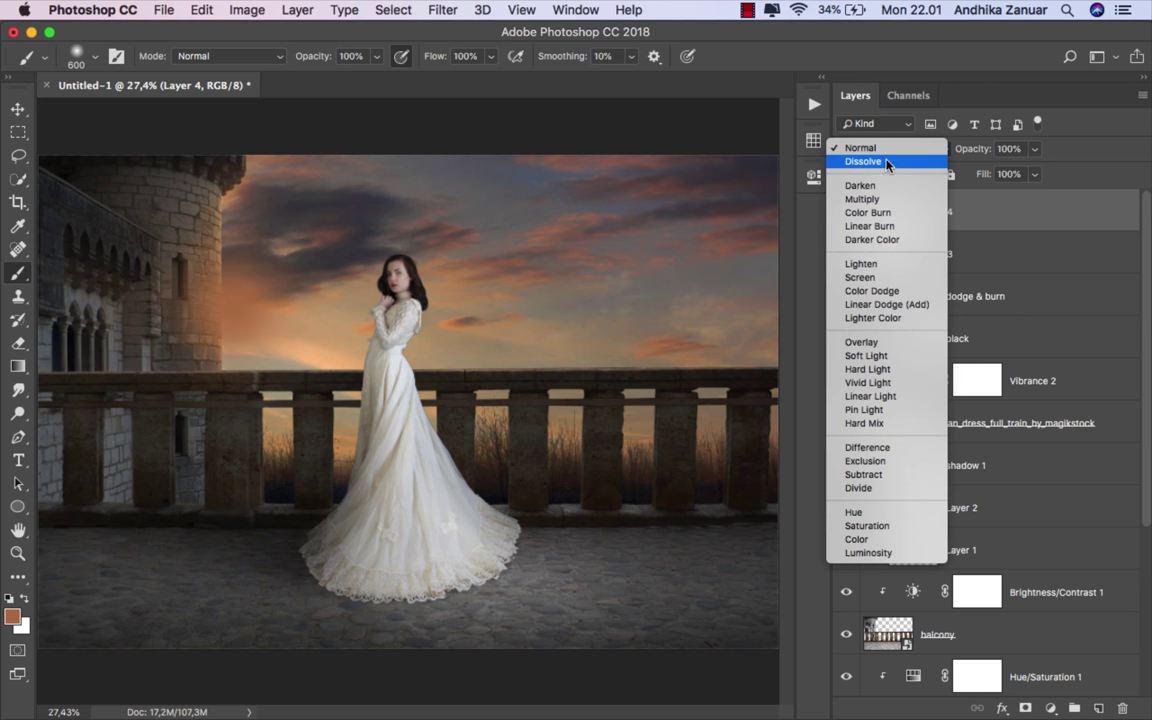
pyautogui.click(888, 278)
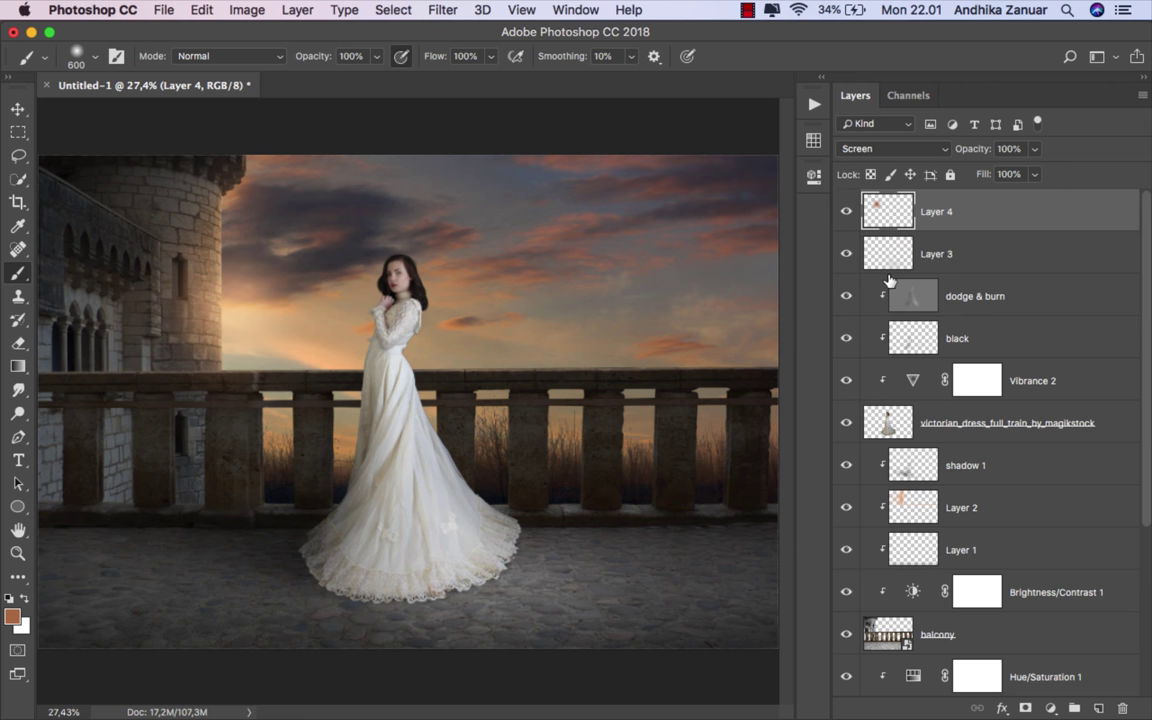
pyautogui.click(1034, 149)
pyautogui.moveTo(1001, 177); pyautogui.dragTo(998, 177)
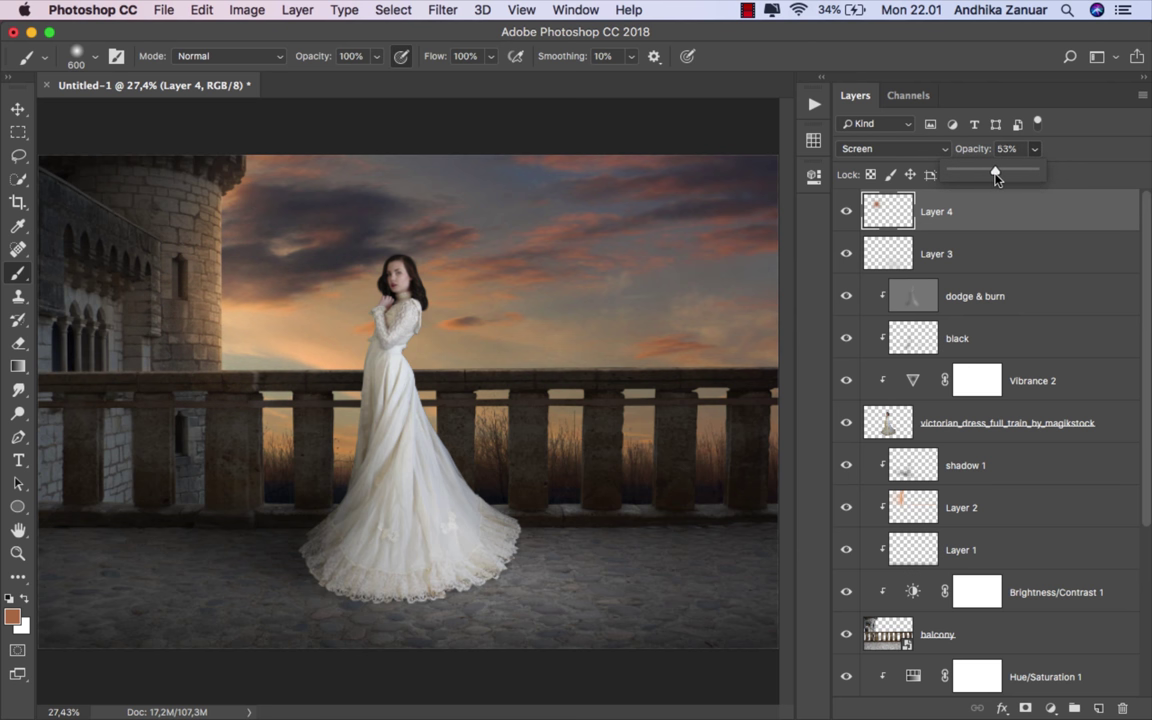
pyautogui.click(931, 222)
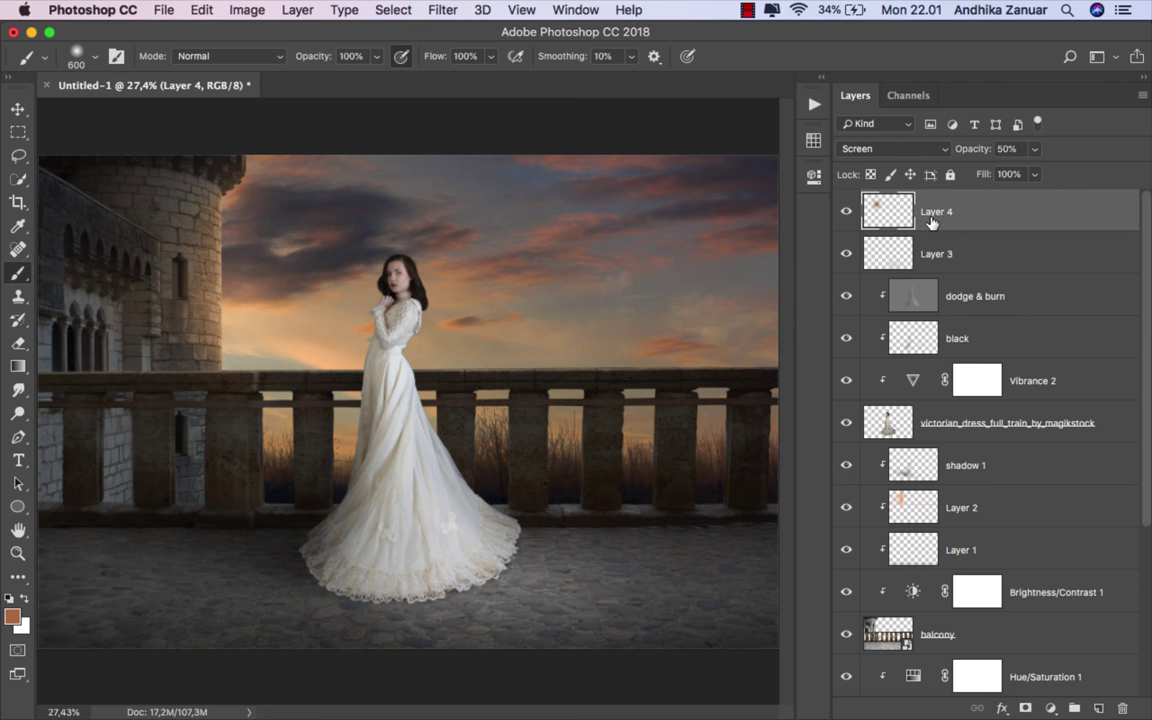
pyautogui.click(840, 211)
pyautogui.click(842, 211)
pyautogui.click(18, 108)
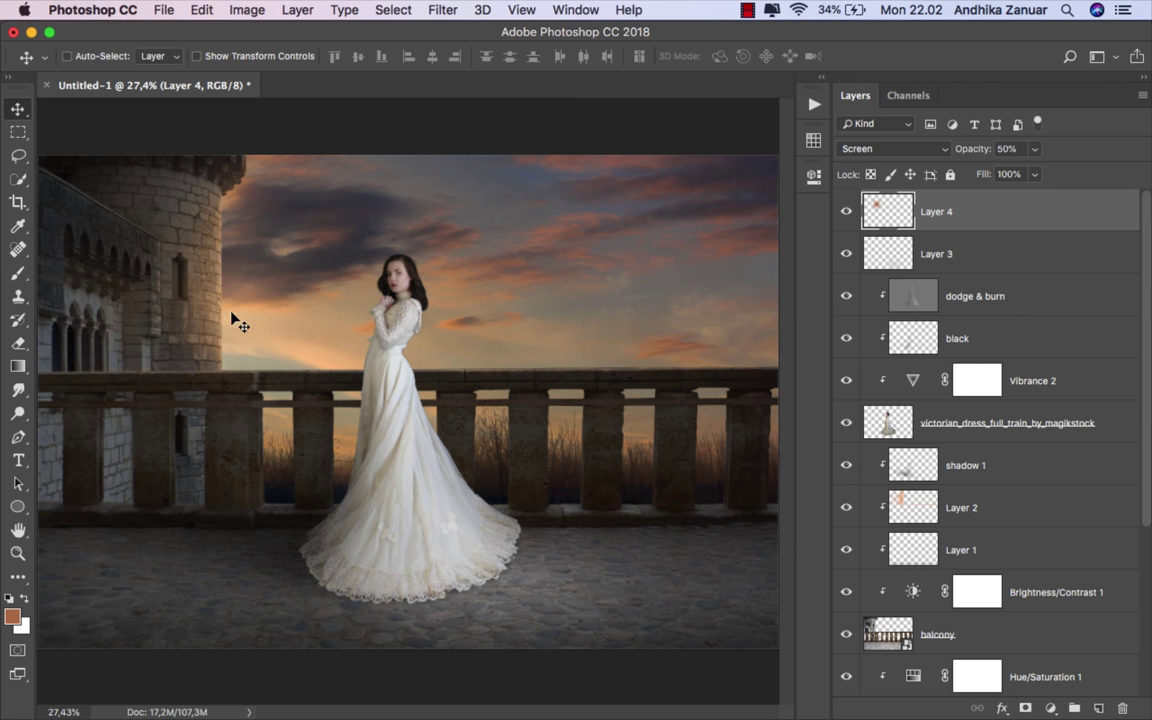
# Scale the Layer 4 glow to about 182%, move it up-left in the sky, and compare.
pyautogui.moveTo(231, 318); pyautogui.dragTo(226, 318)
pyautogui.hotkey('ctrl', 't')
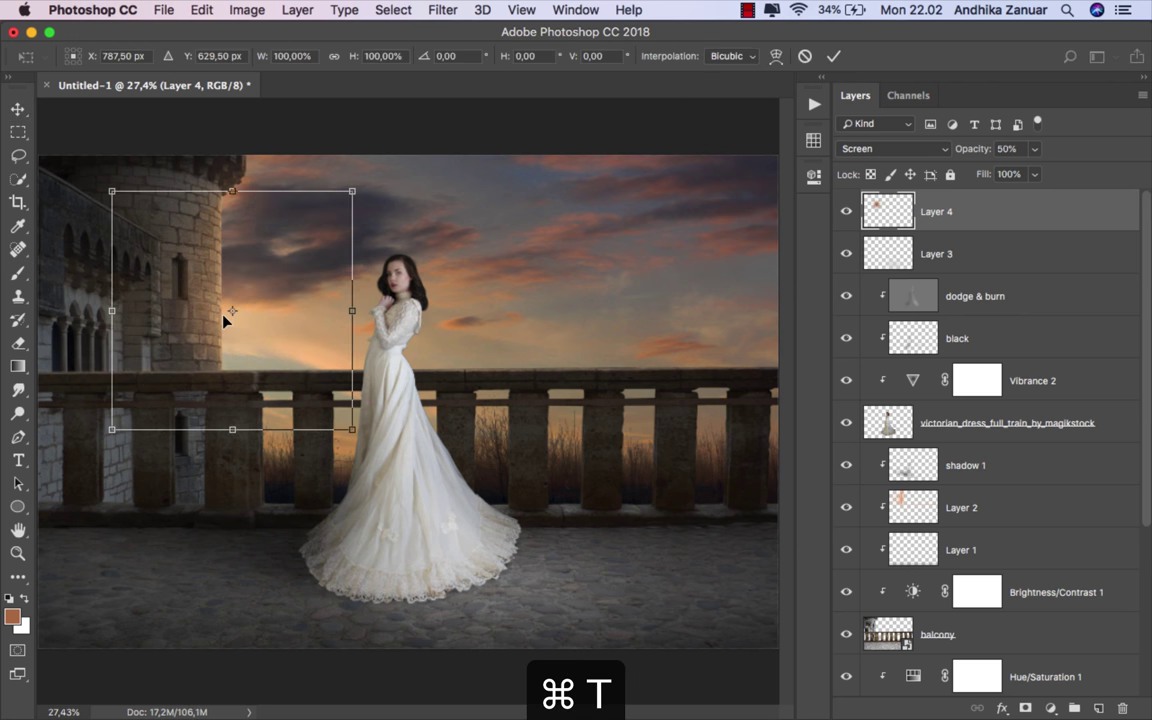
pyautogui.moveTo(355, 188); pyautogui.dragTo(437, 108)
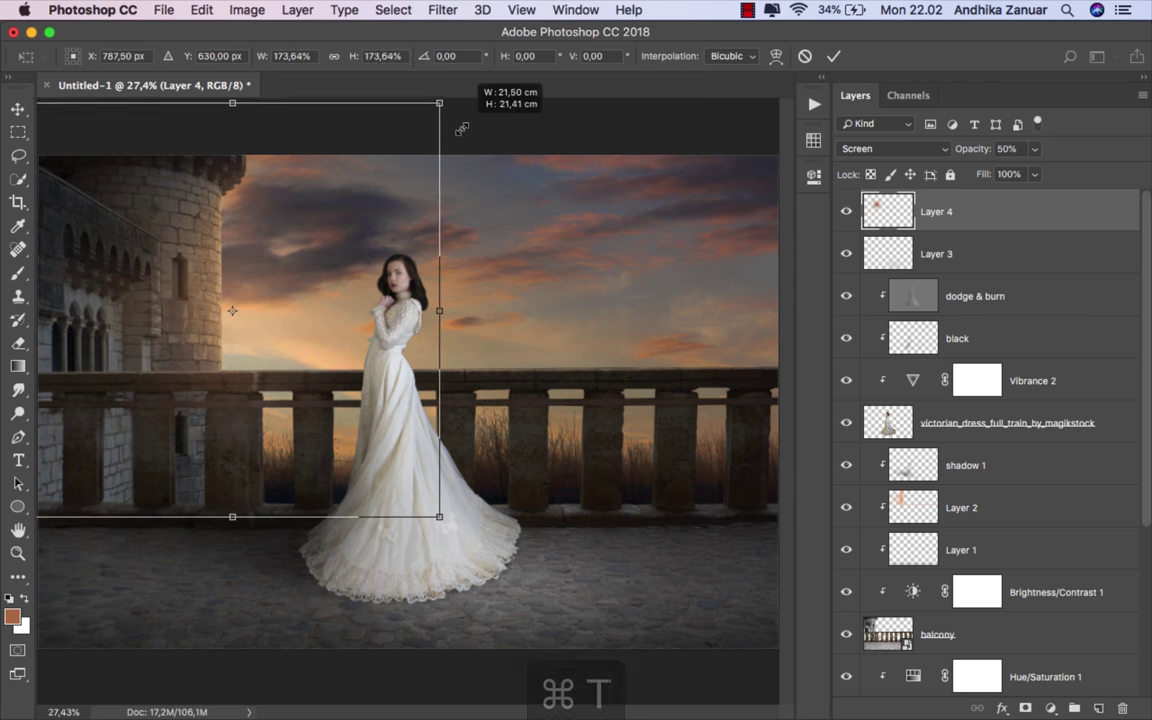
pyautogui.moveTo(326, 278)
pyautogui.mouseDown()
pyautogui.moveTo(310, 250)
pyautogui.moveTo(334, 271)
pyautogui.mouseUp()
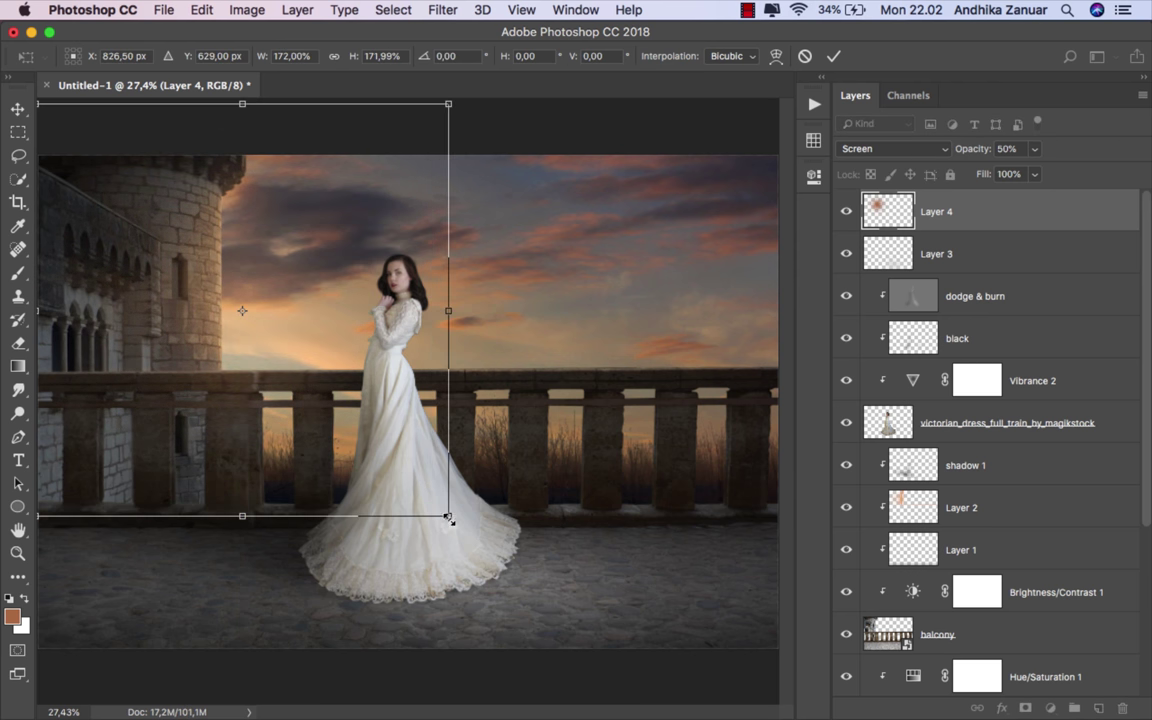
pyautogui.moveTo(448, 517); pyautogui.dragTo(458, 527)
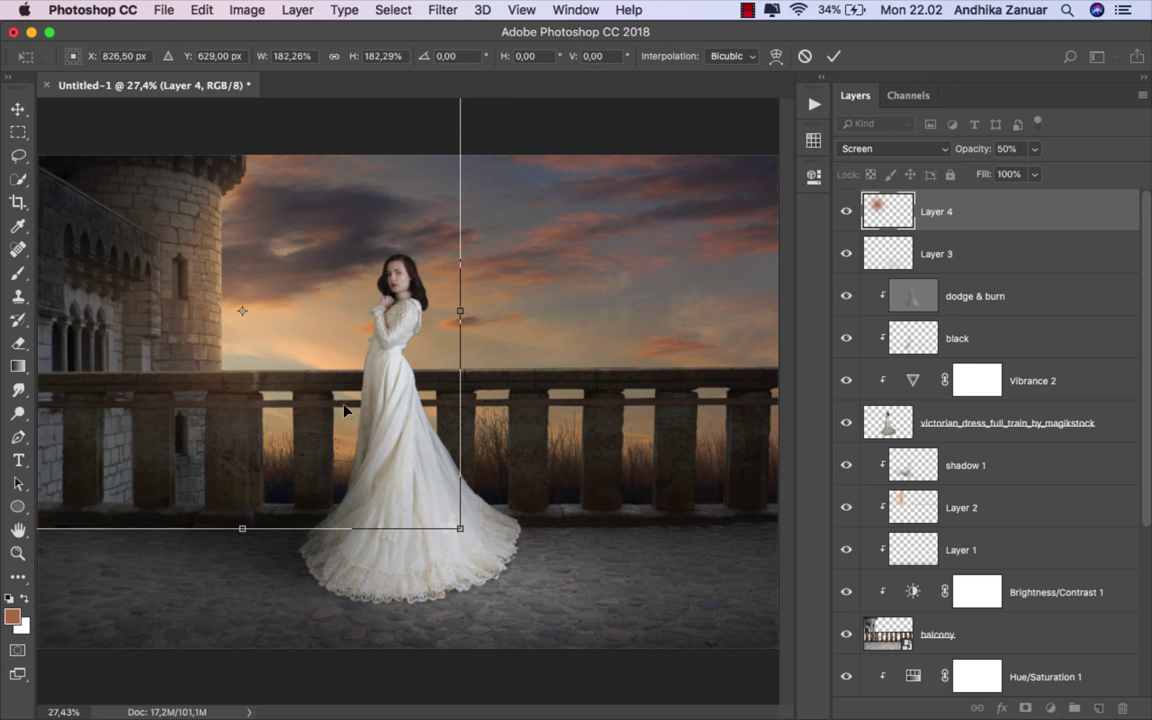
pyautogui.moveTo(344, 417)
pyautogui.mouseDown()
pyautogui.moveTo(330, 395)
pyautogui.moveTo(332, 408)
pyautogui.moveTo(358, 390)
pyautogui.mouseUp()
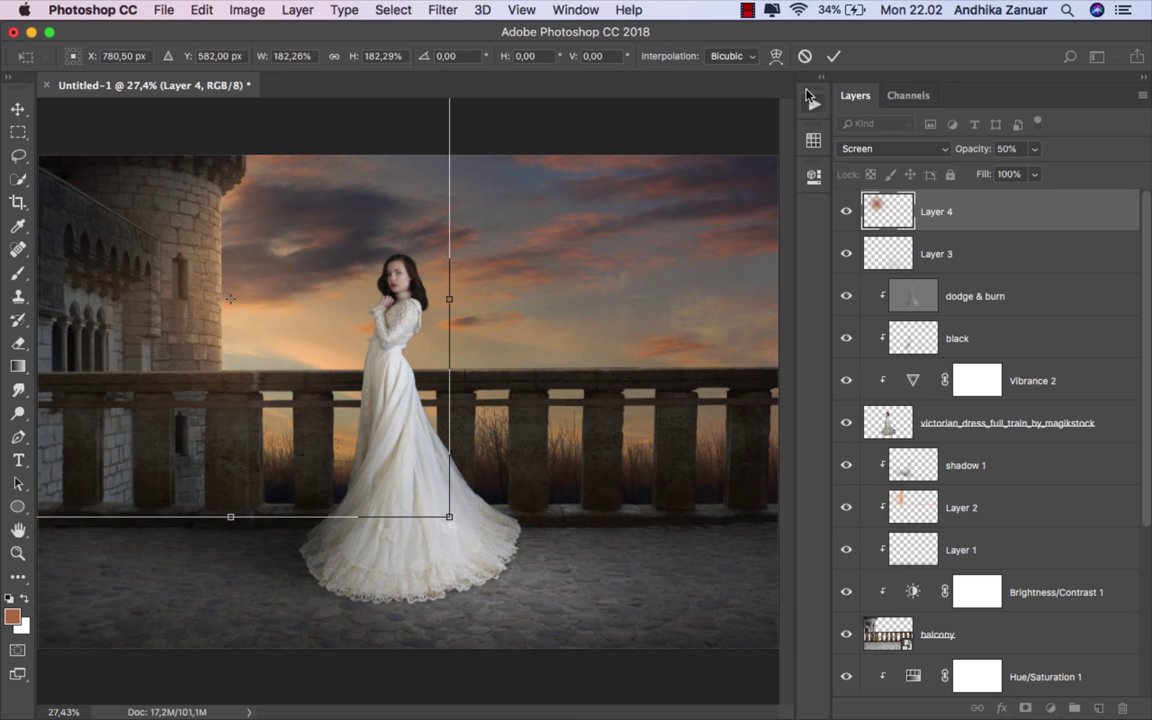
pyautogui.click(833, 56)
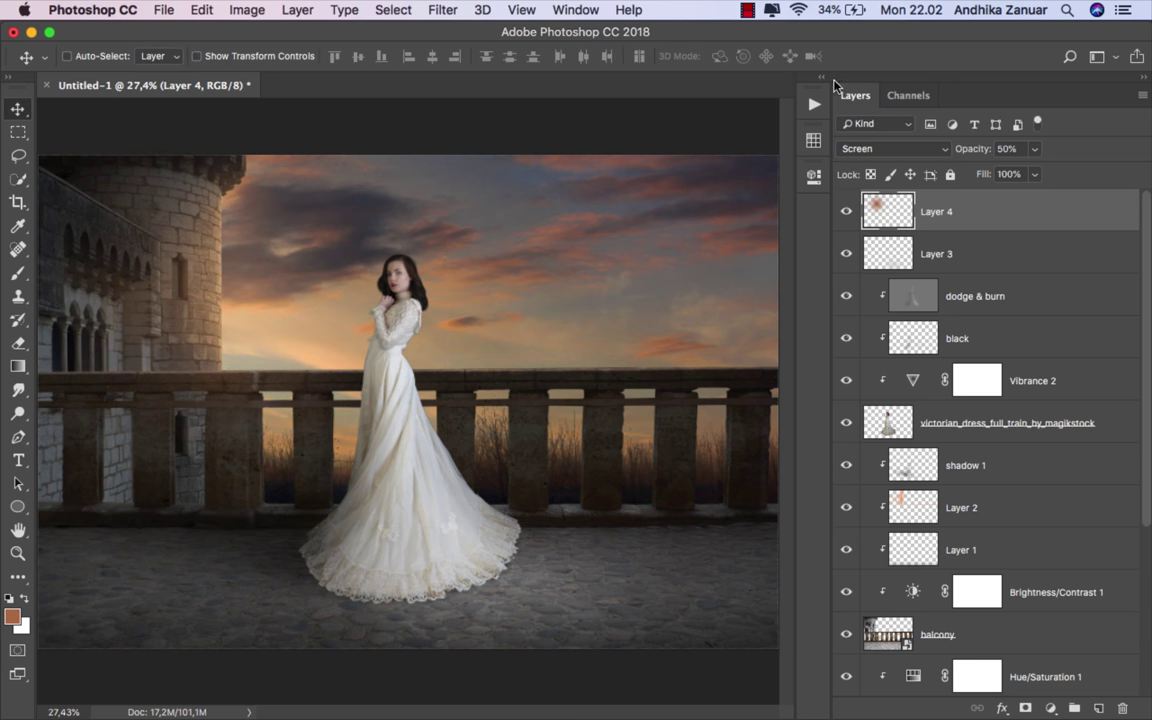
pyautogui.click(842, 211)
pyautogui.click(843, 211)
# Add a Gradient Map adjustment layer using the black-to-white preset.
pyautogui.click(1050, 708)
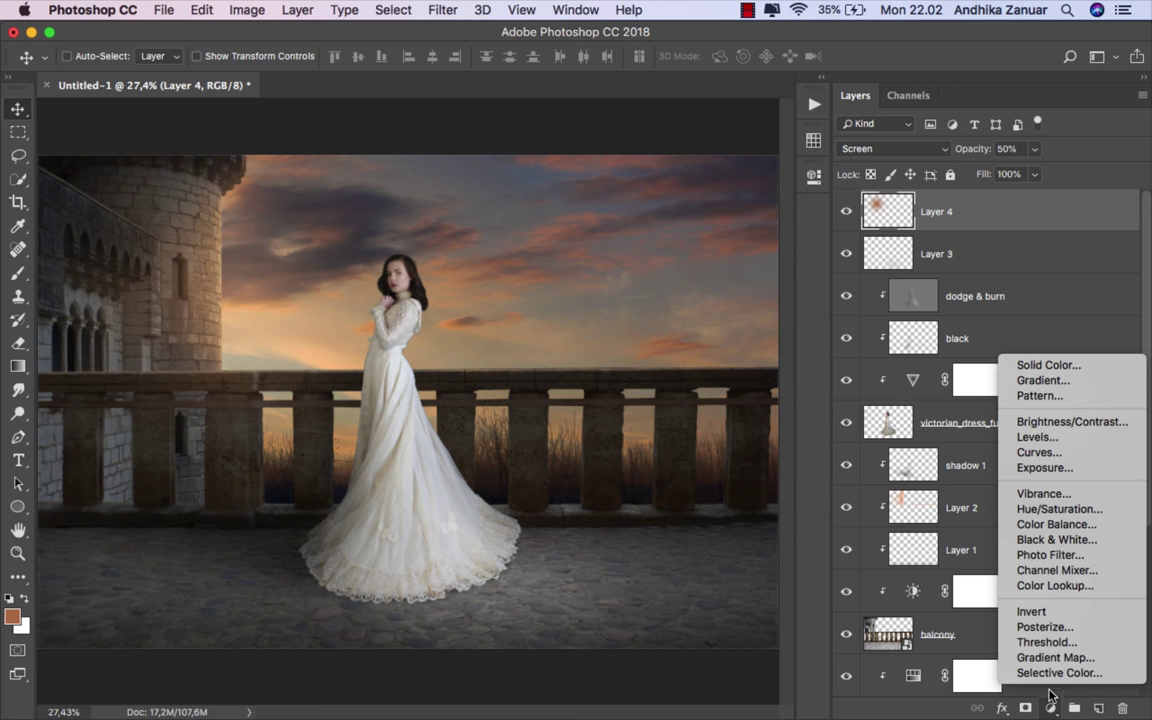
pyautogui.click(1060, 658)
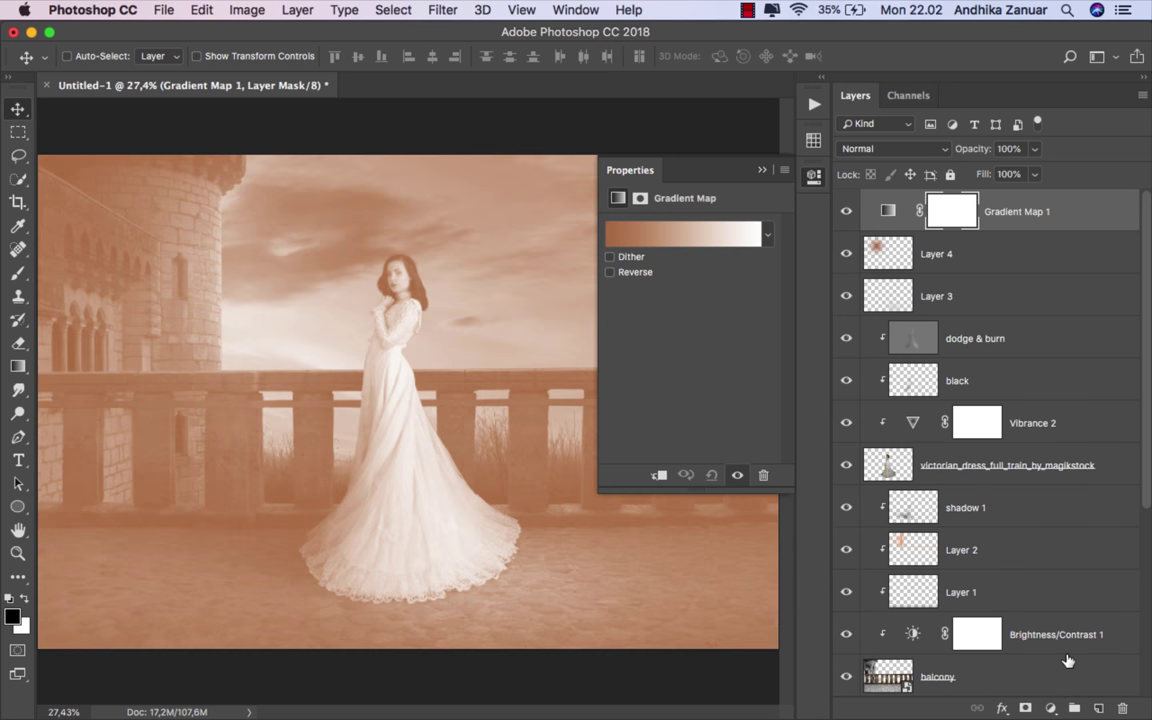
pyautogui.click(768, 235)
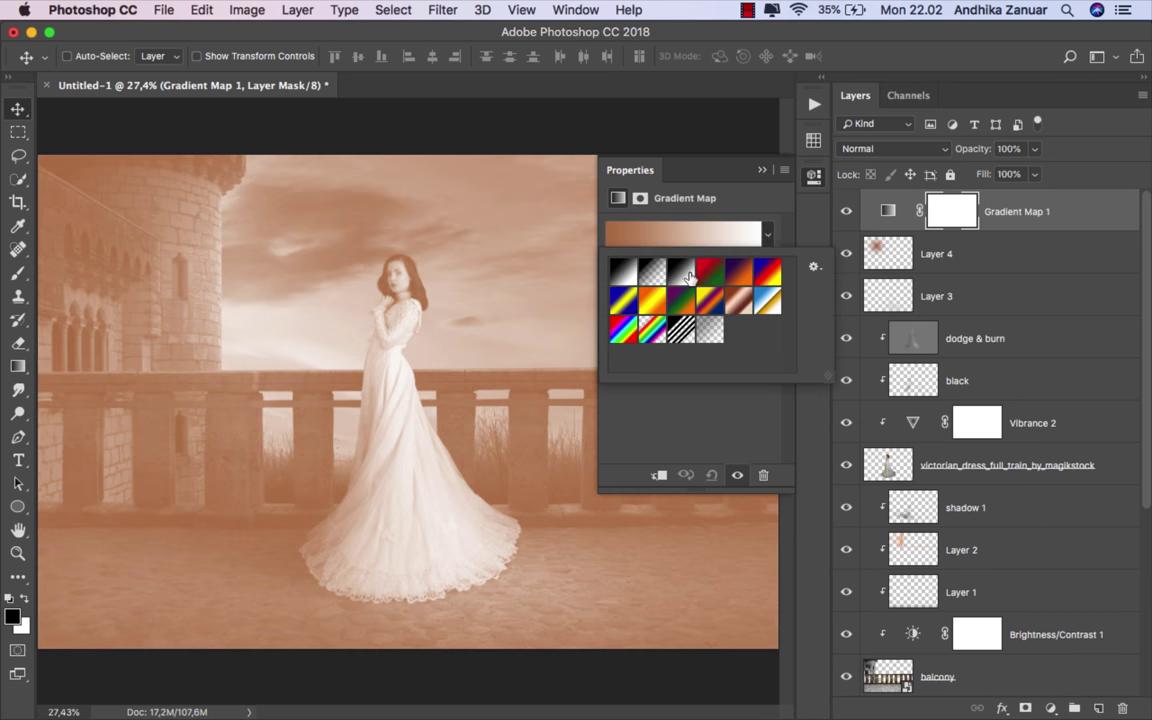
pyautogui.click(686, 278)
pyautogui.click(698, 400)
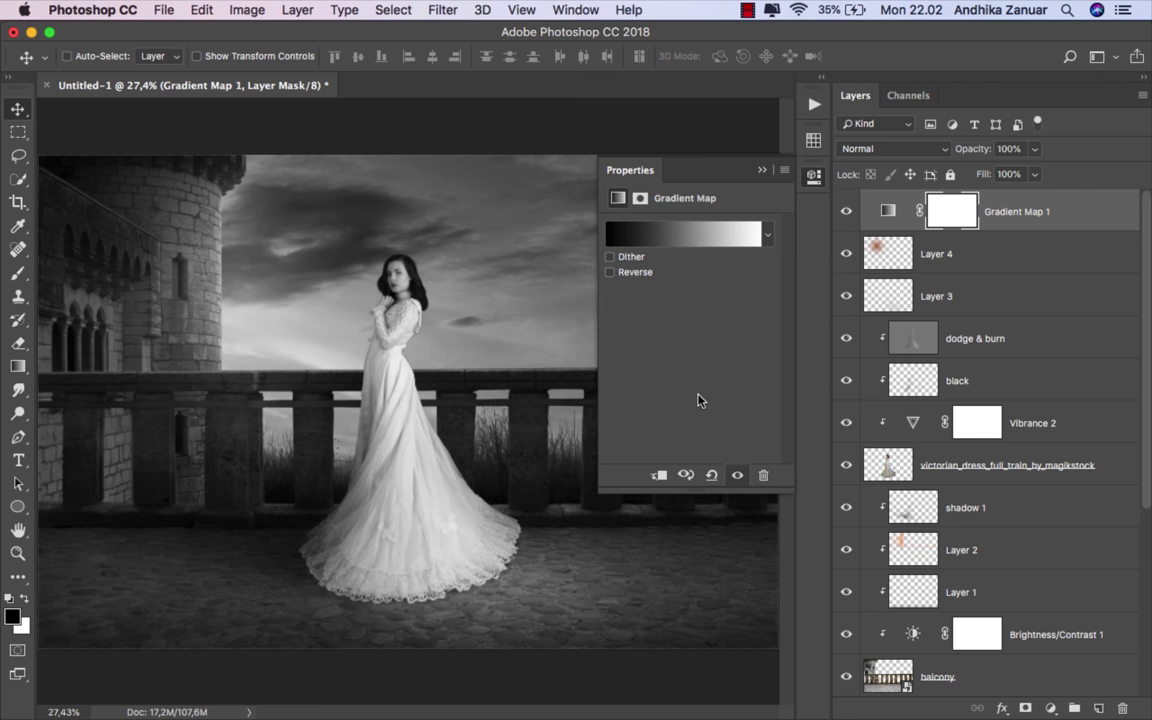
# Change the gradient's dark stop to brown #362200, giving a brown-to-white map.
pyautogui.click(670, 238)
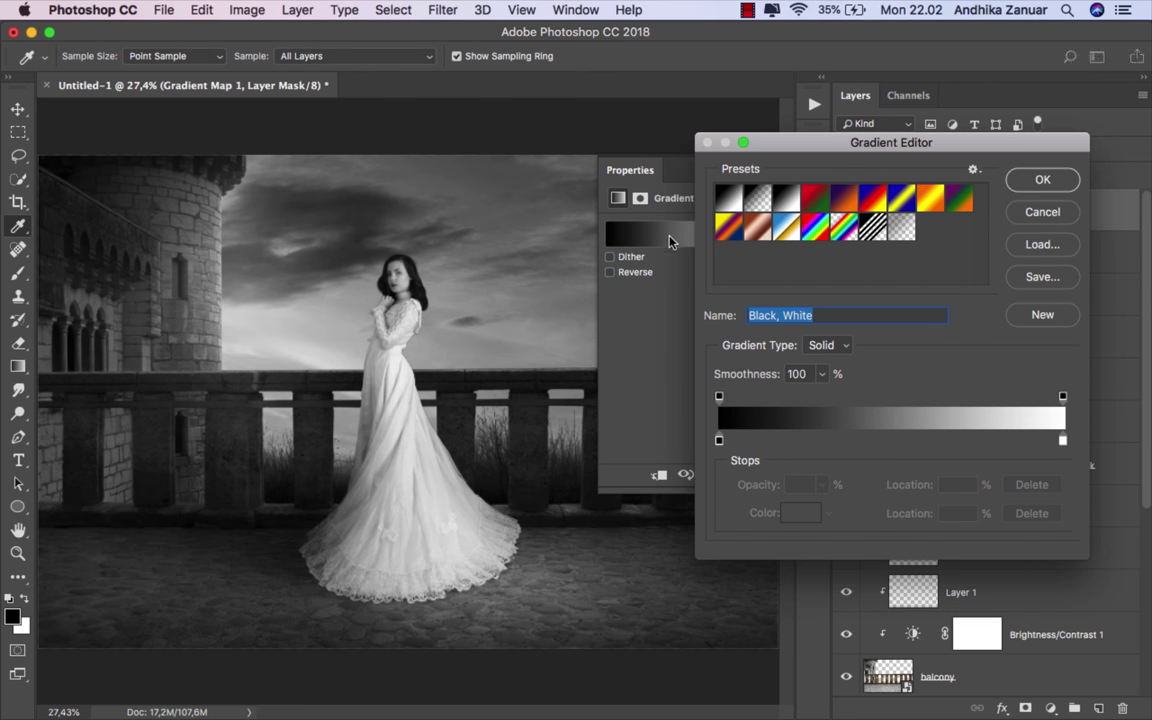
pyautogui.click(719, 440)
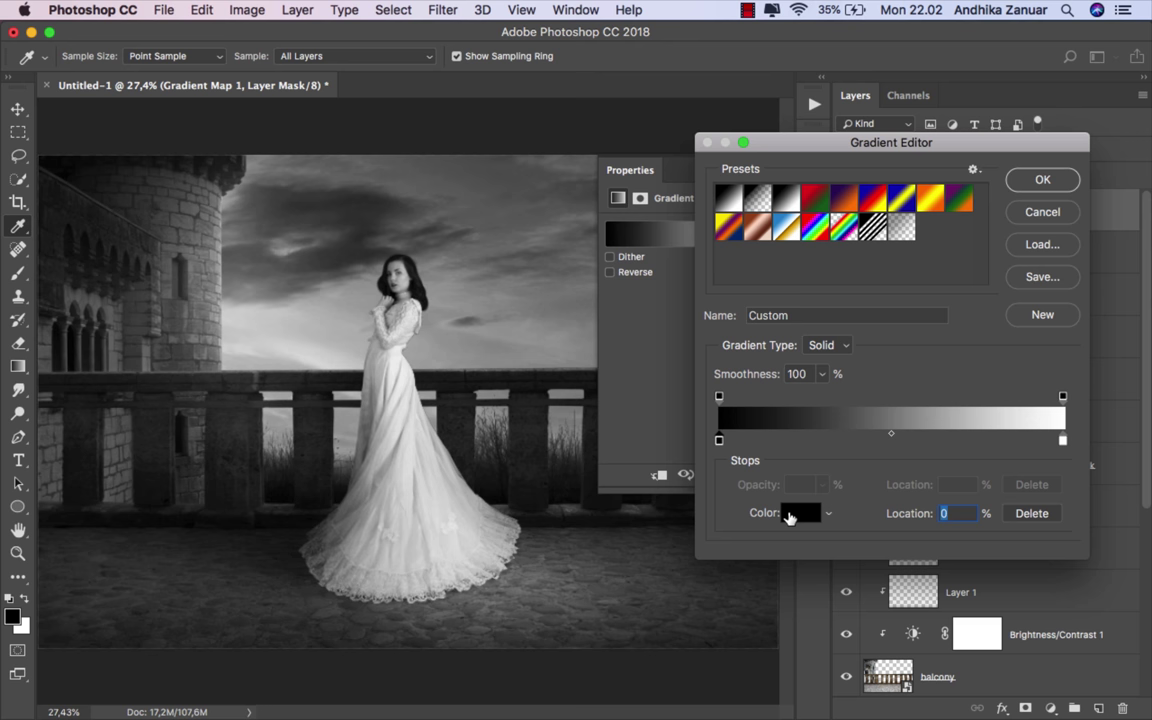
pyautogui.click(790, 515)
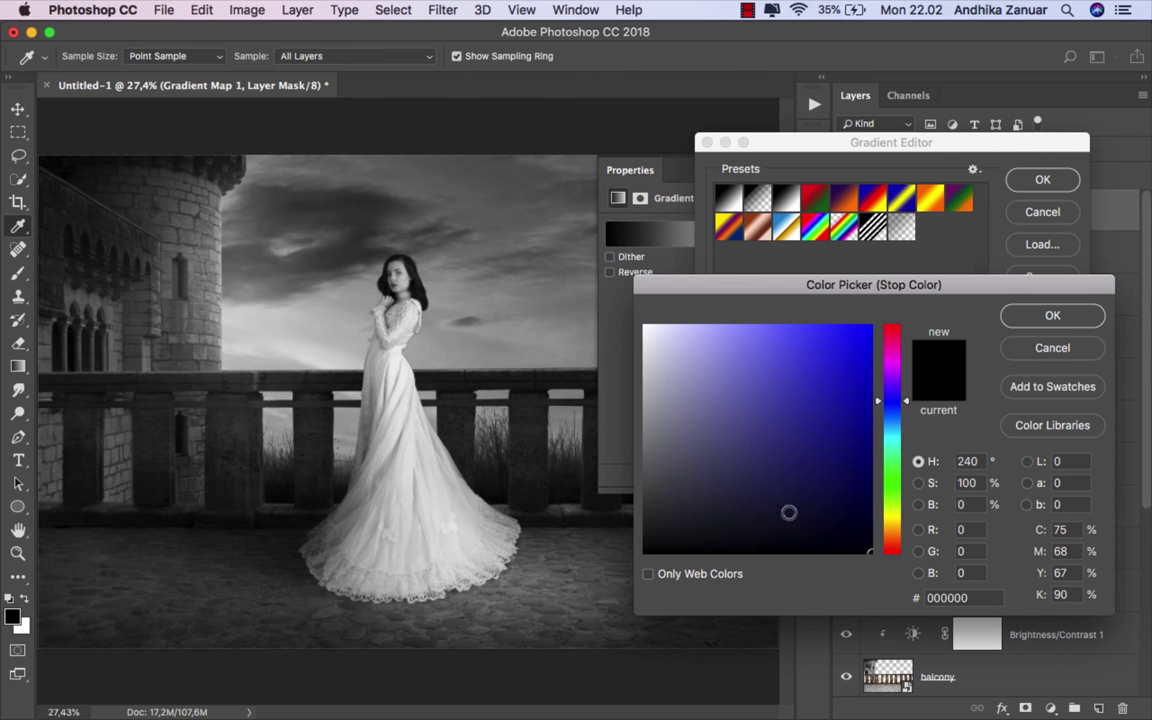
pyautogui.click(900, 529)
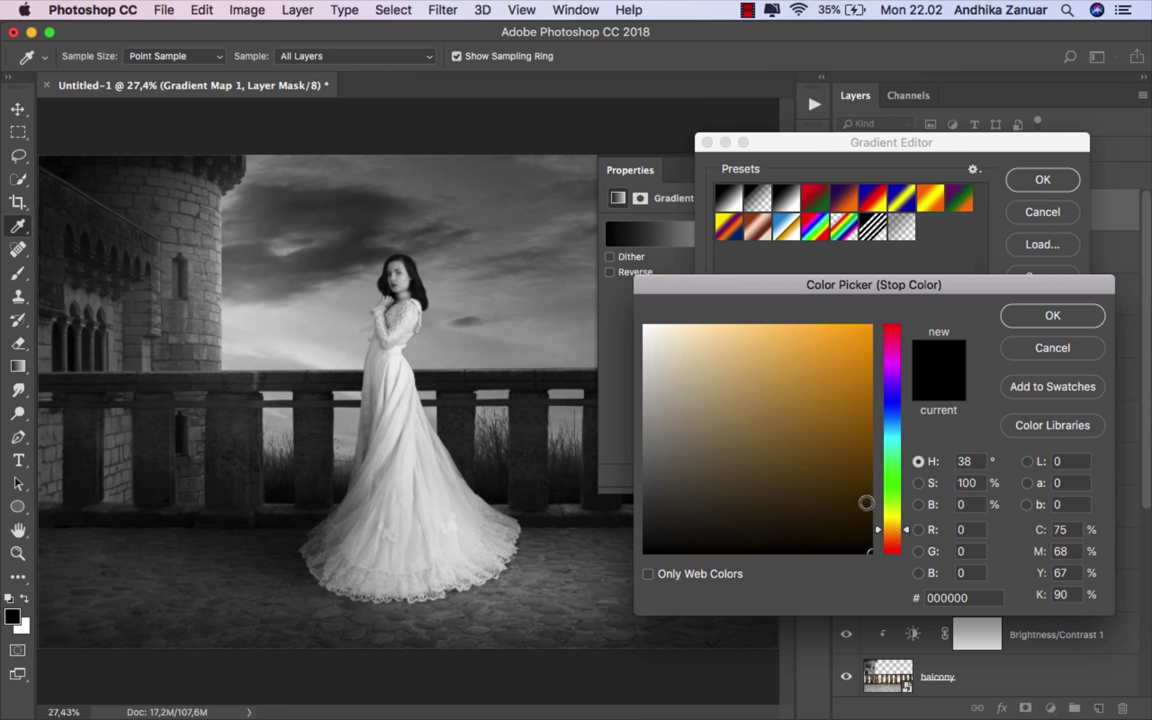
pyautogui.click(873, 505)
pyautogui.moveTo(873, 505); pyautogui.dragTo(872, 507)
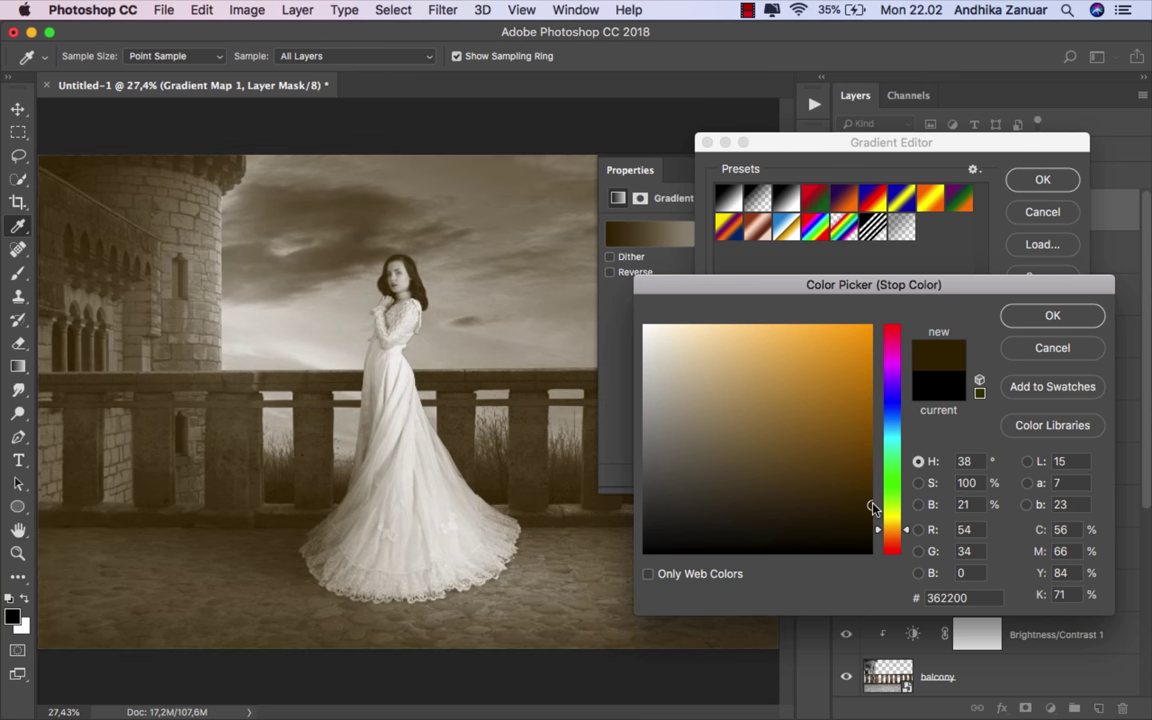
pyautogui.click(1035, 315)
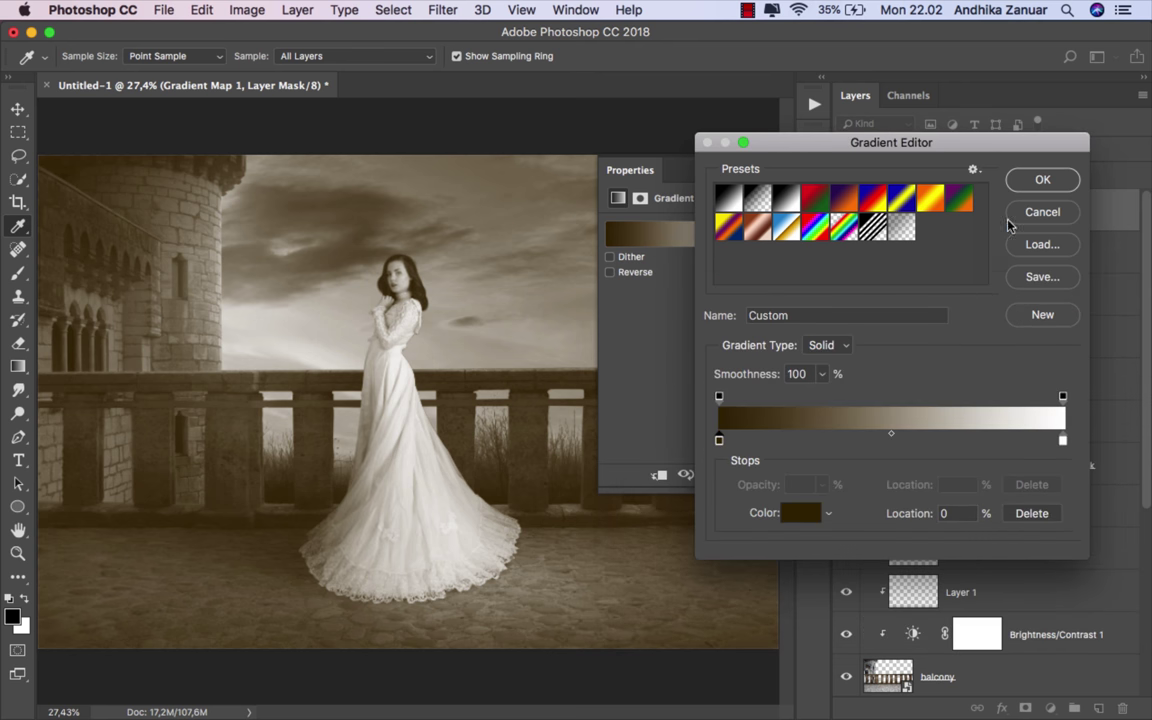
pyautogui.click(1040, 181)
pyautogui.press('v')
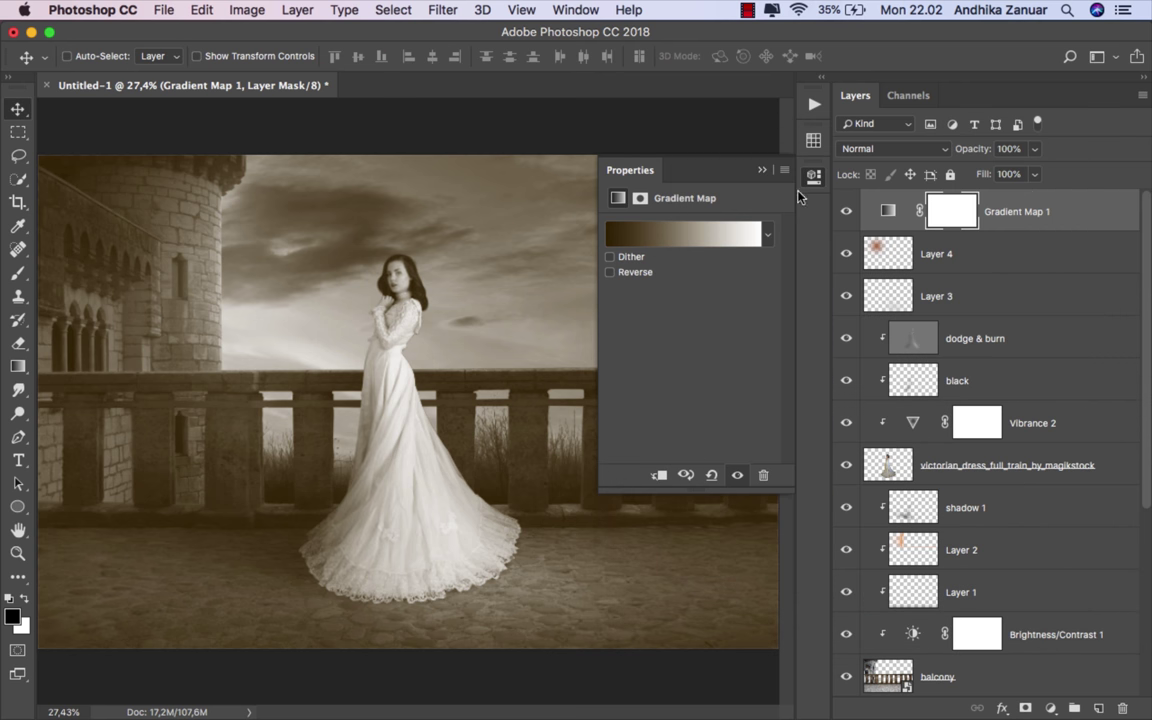
pyautogui.click(759, 172)
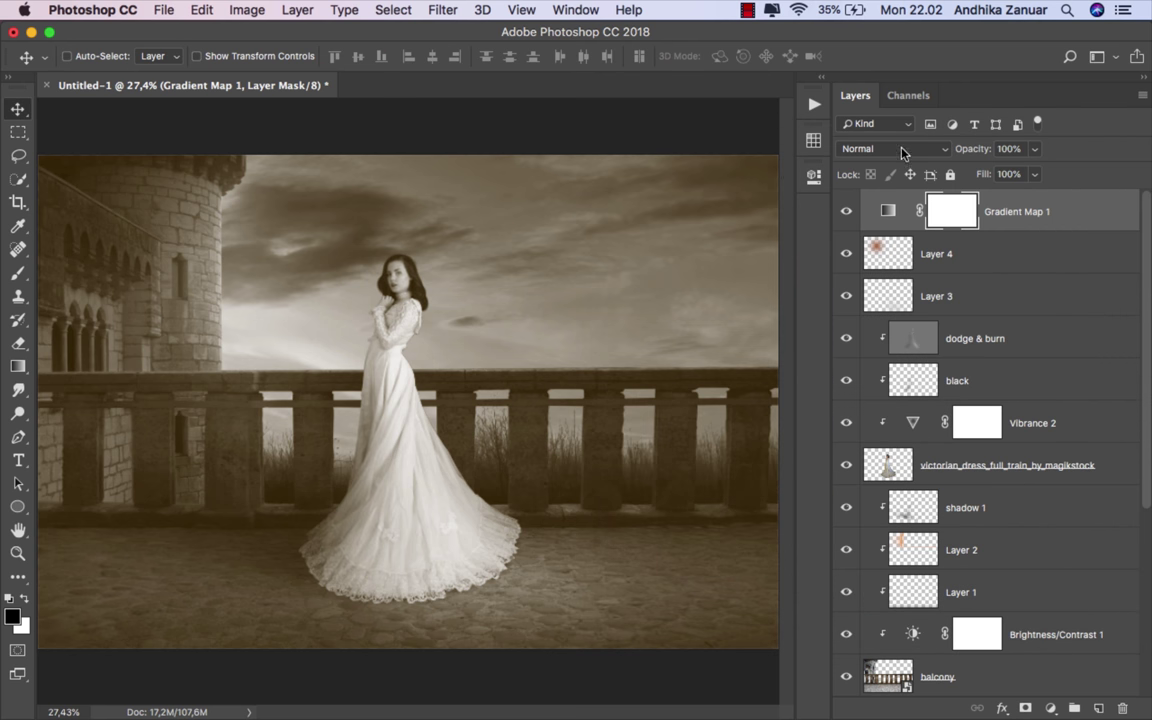
# Blend Gradient Map 1 in Soft Light at 20% opacity.
pyautogui.click(901, 152)
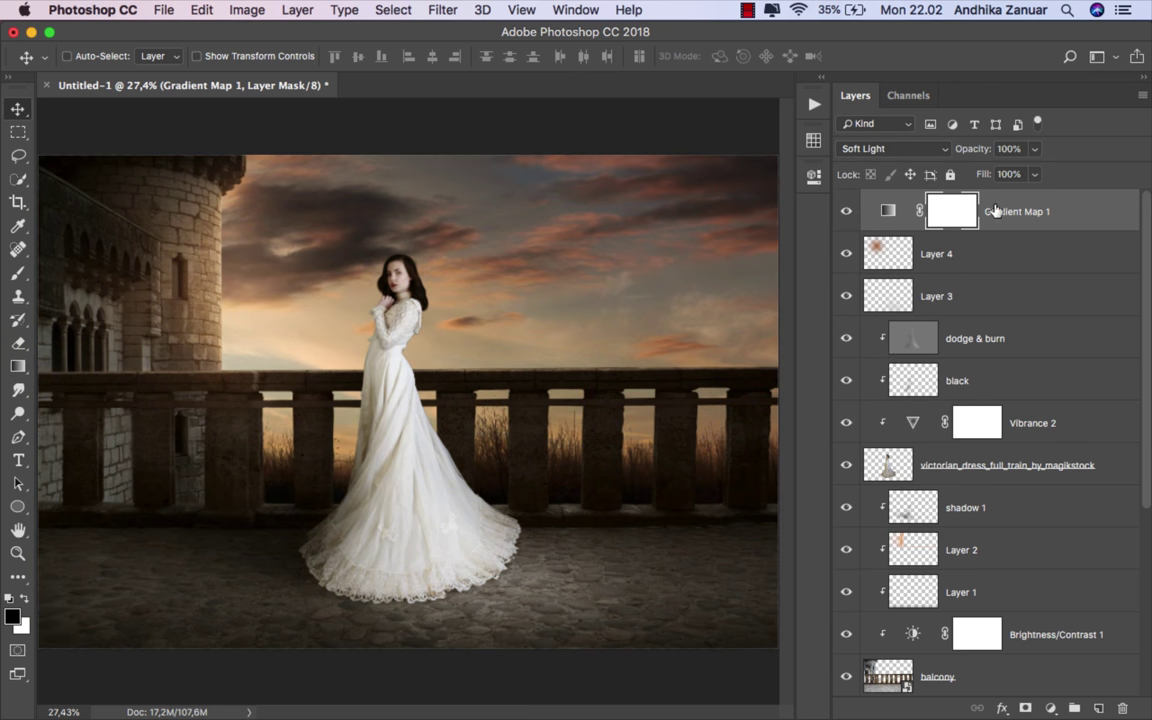
pyautogui.click(888, 210)
pyautogui.click(1033, 150)
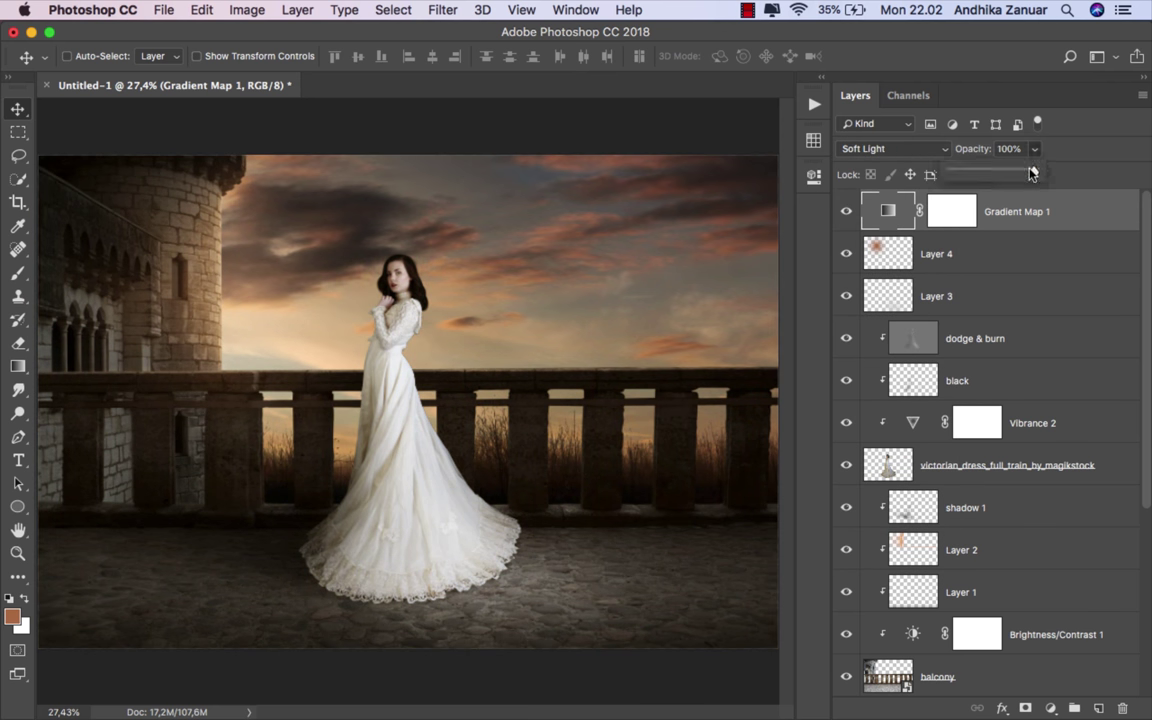
pyautogui.moveTo(976, 173); pyautogui.dragTo(968, 173)
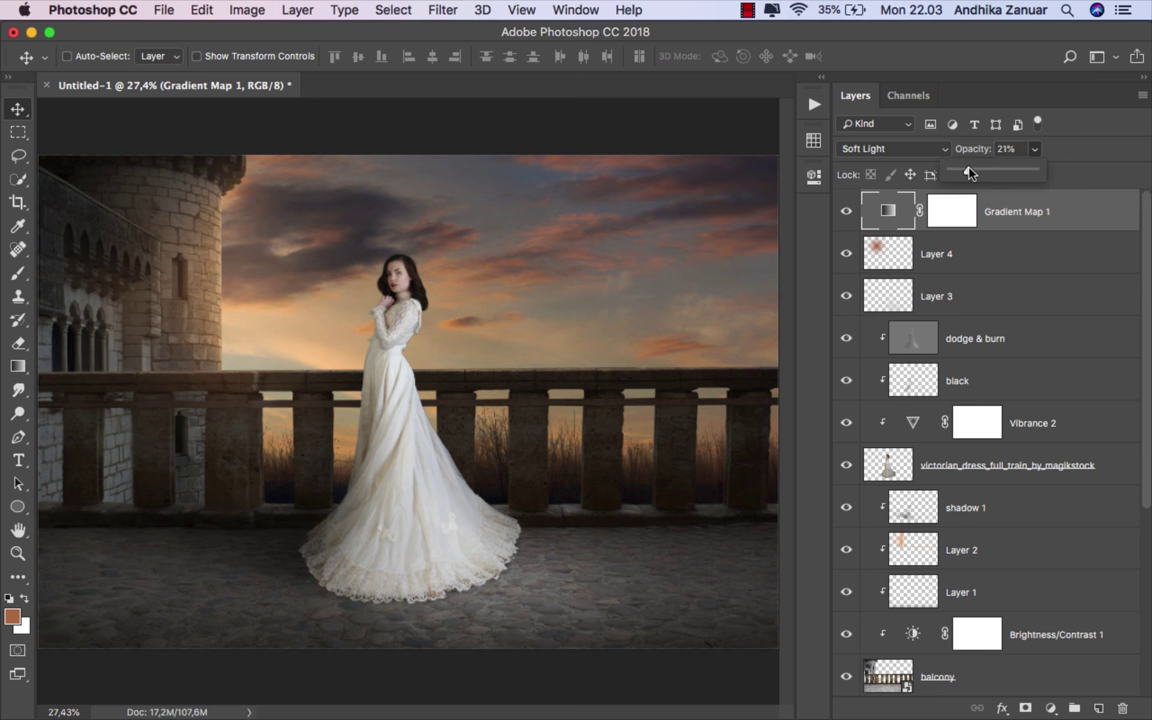
pyautogui.click(1003, 211)
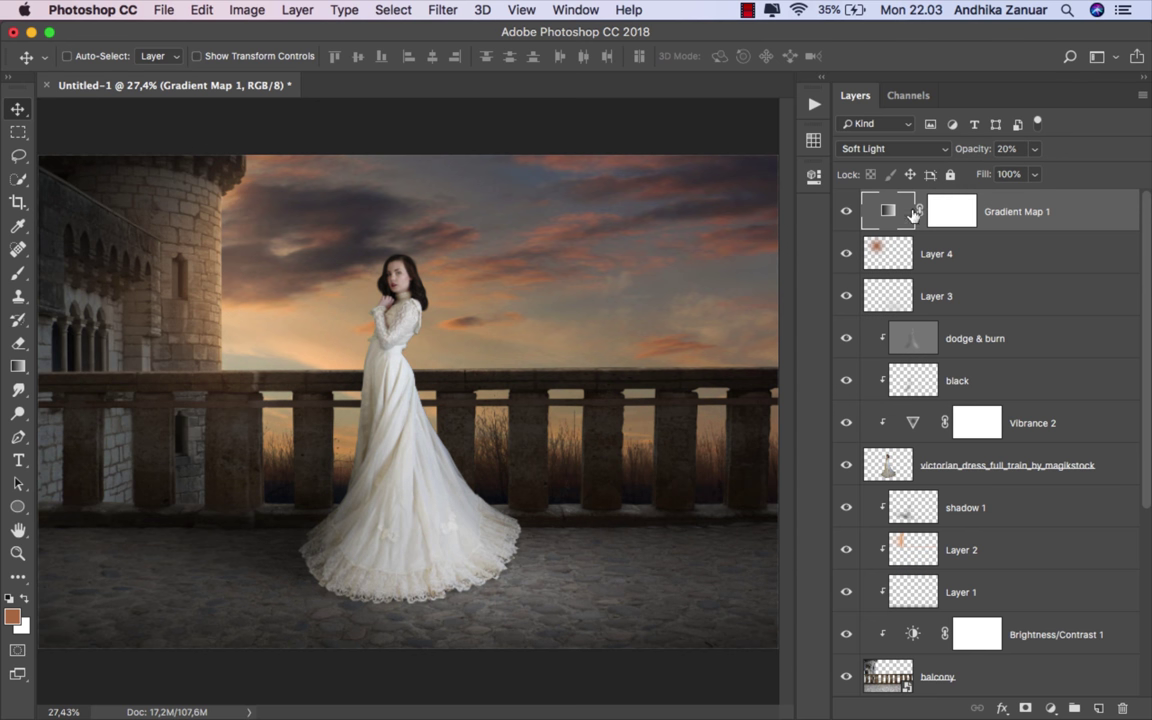
# Add an Exposure adjustment layer set to about +0.23 and toggle it to compare.
pyautogui.click(847, 213)
pyautogui.click(1050, 707)
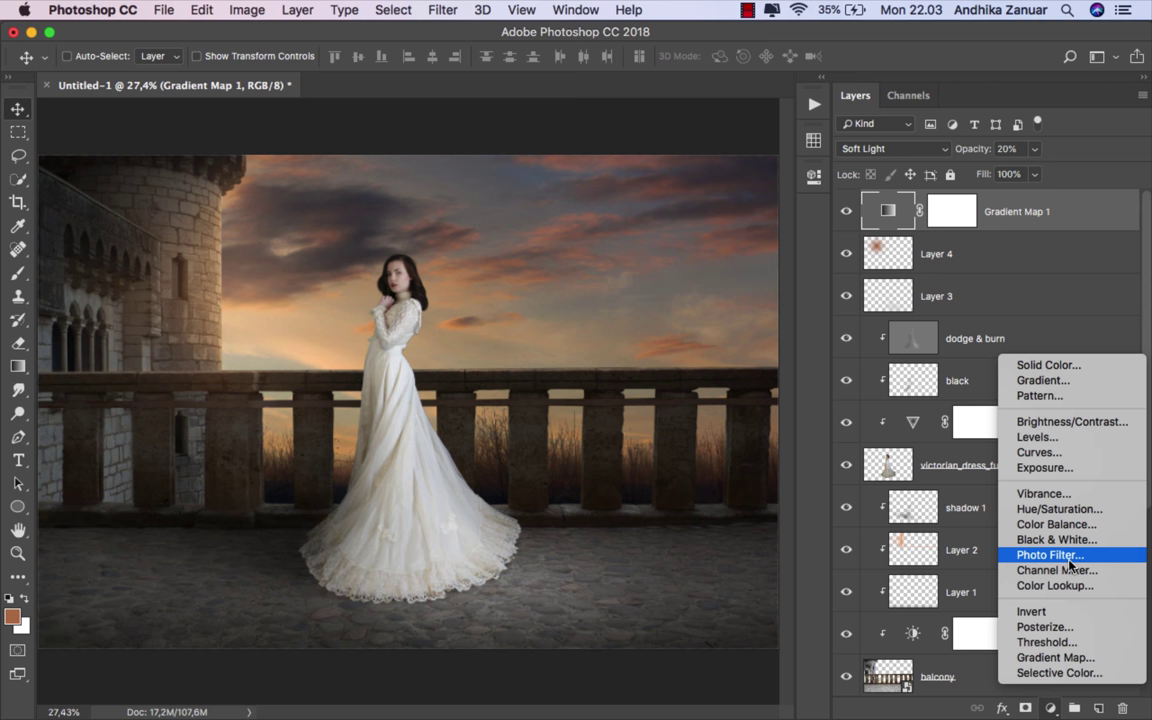
pyautogui.click(1044, 467)
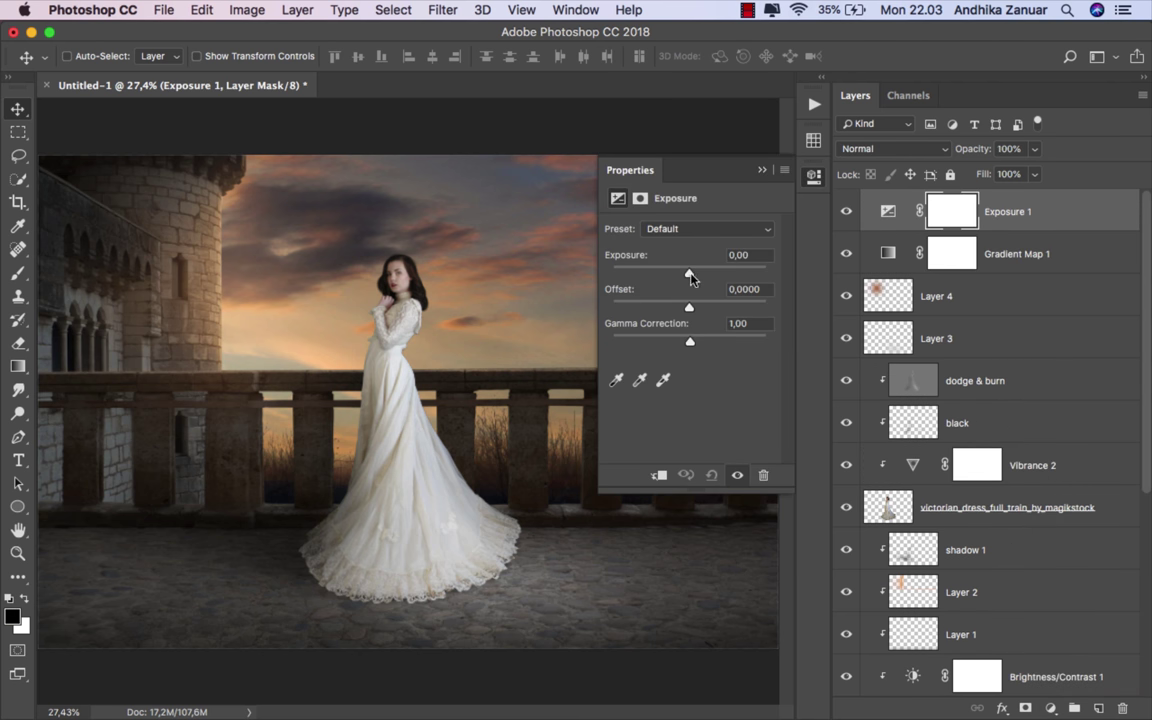
pyautogui.moveTo(689, 277); pyautogui.dragTo(688, 311)
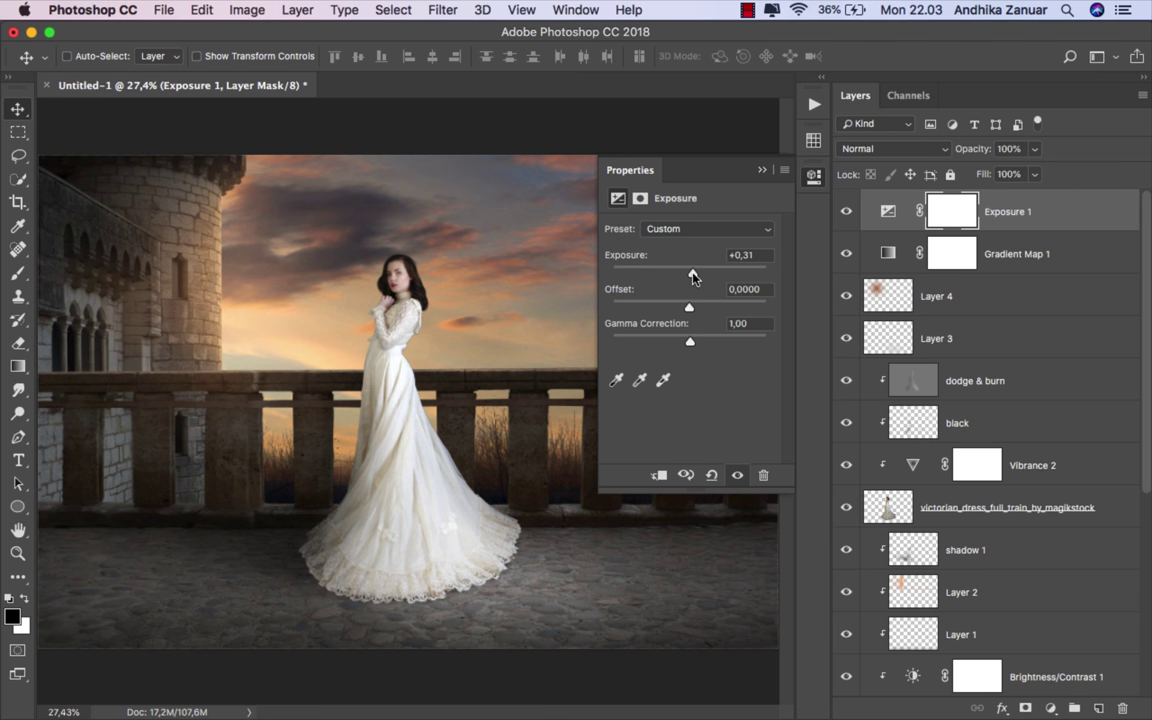
pyautogui.moveTo(694, 278); pyautogui.dragTo(692, 278)
pyautogui.click(762, 170)
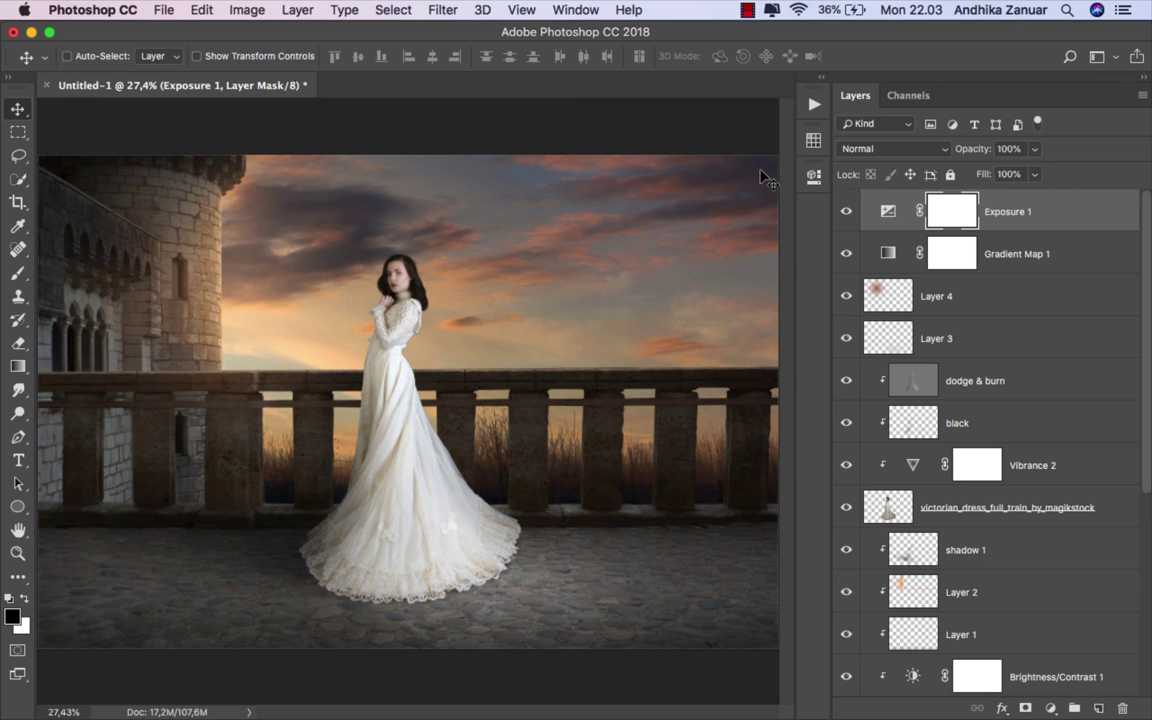
pyautogui.click(845, 211)
pyautogui.click(845, 211)
pyautogui.click(1053, 221)
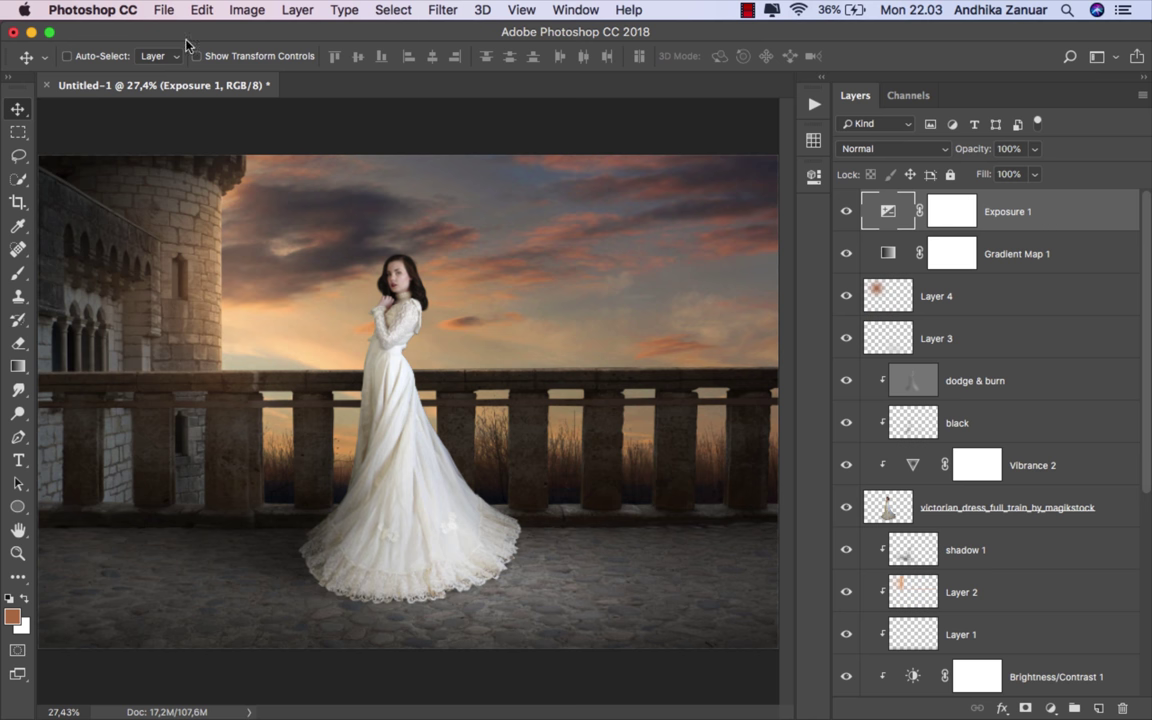
# Save a JPEG copy named ok.jpg, accepting the Maximum quality 12 JPEG options.
pyautogui.click(164, 11)
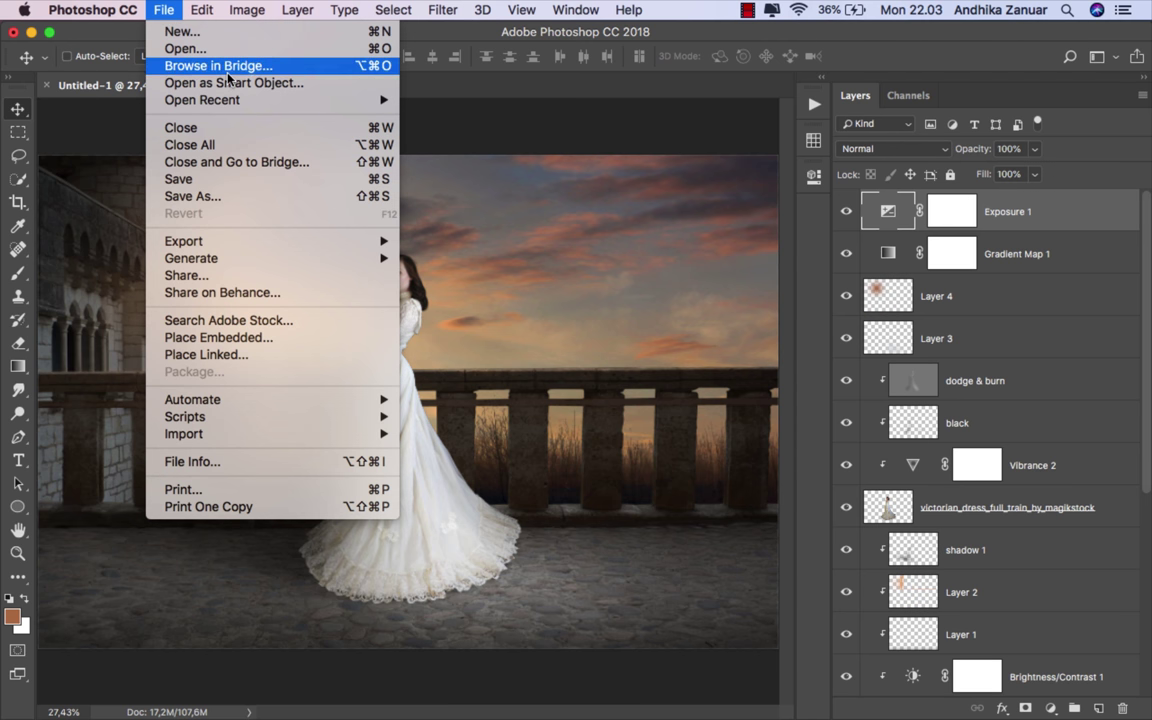
pyautogui.click(257, 197)
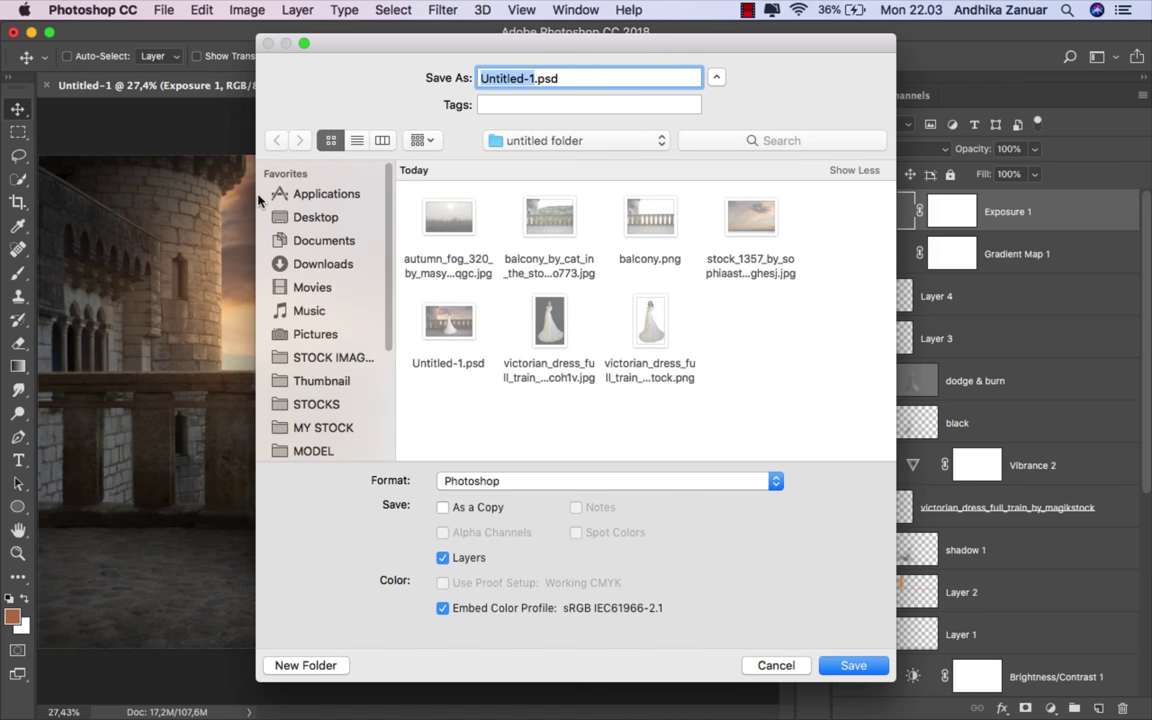
pyautogui.write('ok')
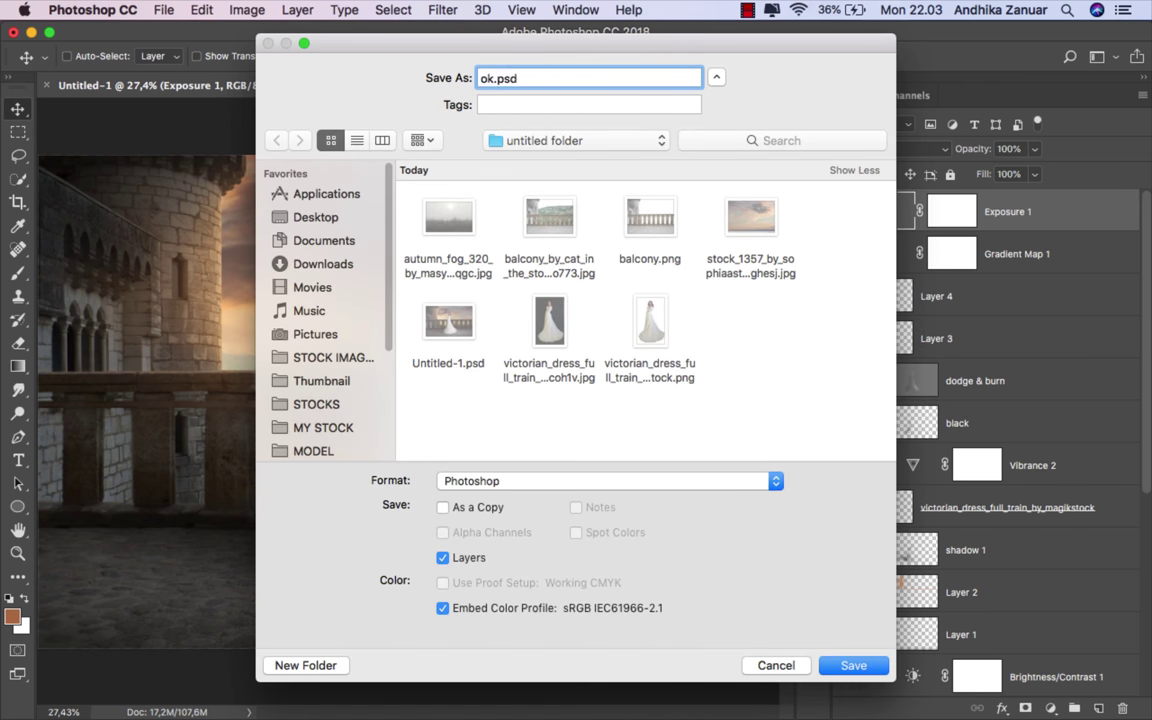
pyautogui.click(566, 481)
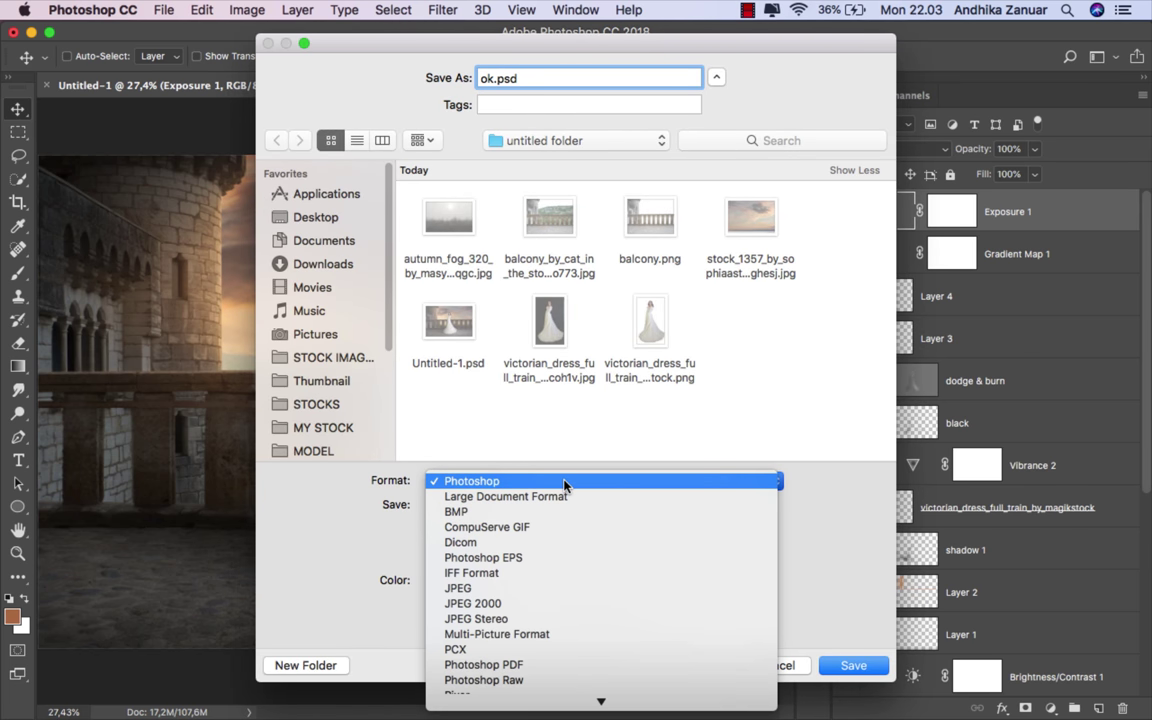
pyautogui.click(577, 586)
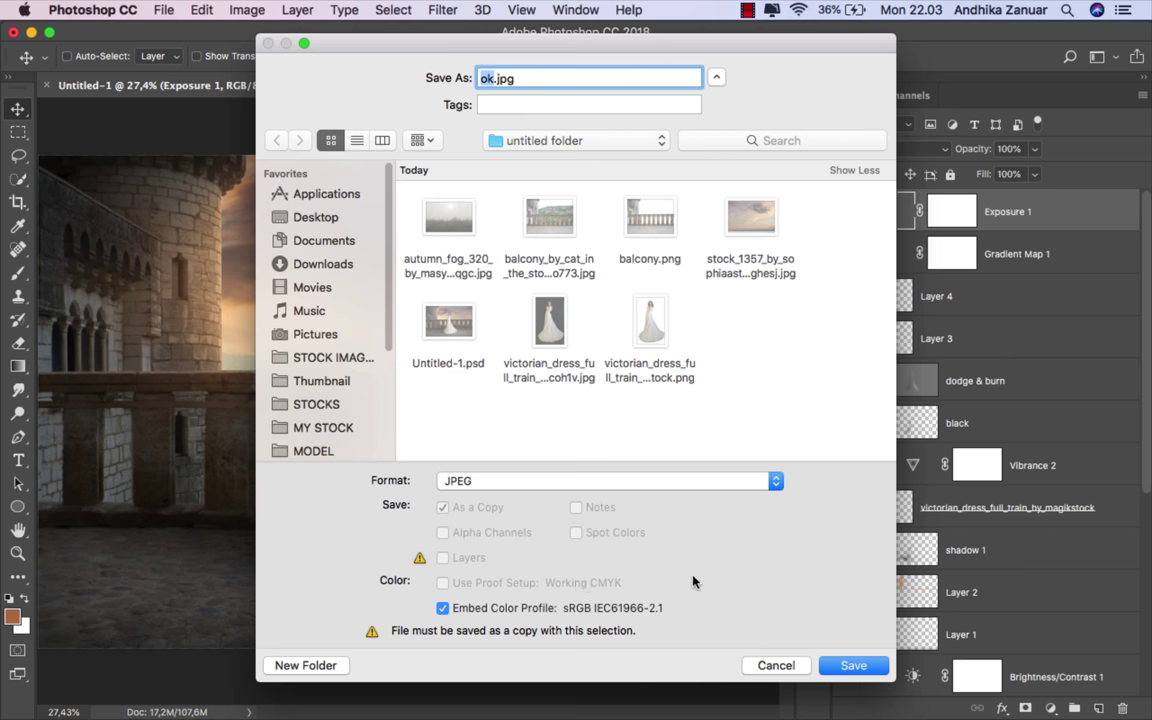
pyautogui.click(853, 665)
pyautogui.click(686, 188)
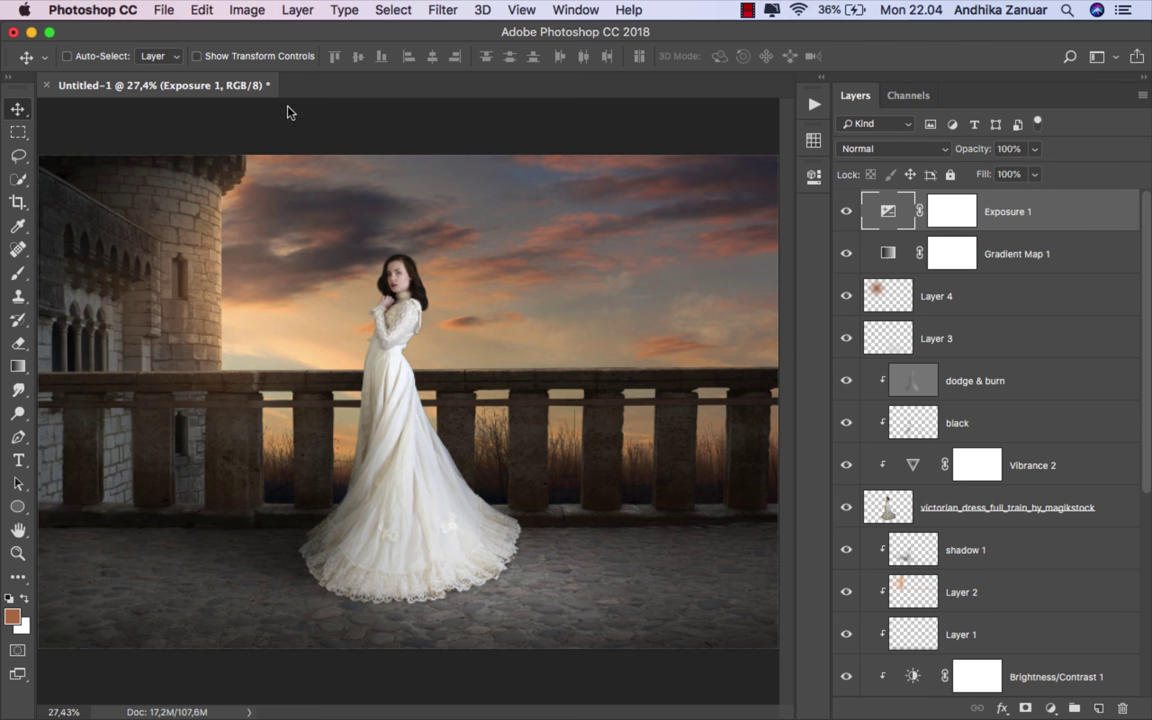
# Locate ok.jpg in the Open browser and Quick Look it at full size.
pyautogui.click(161, 10)
pyautogui.click(210, 50)
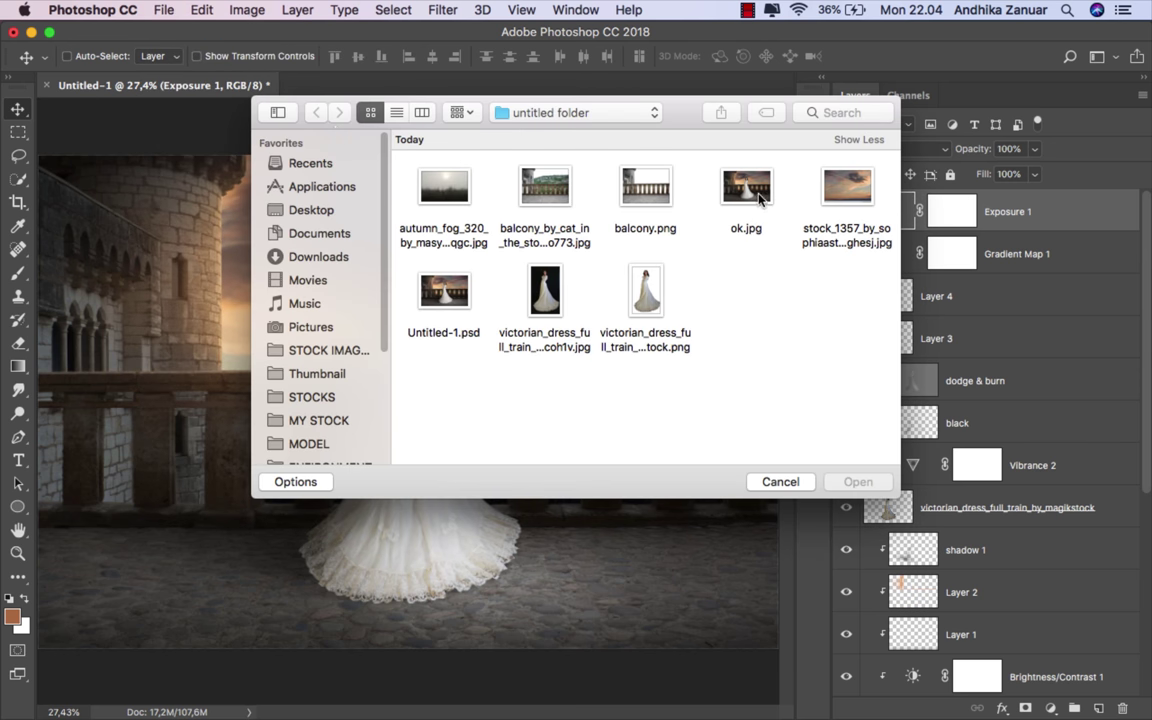
pyautogui.click(755, 192)
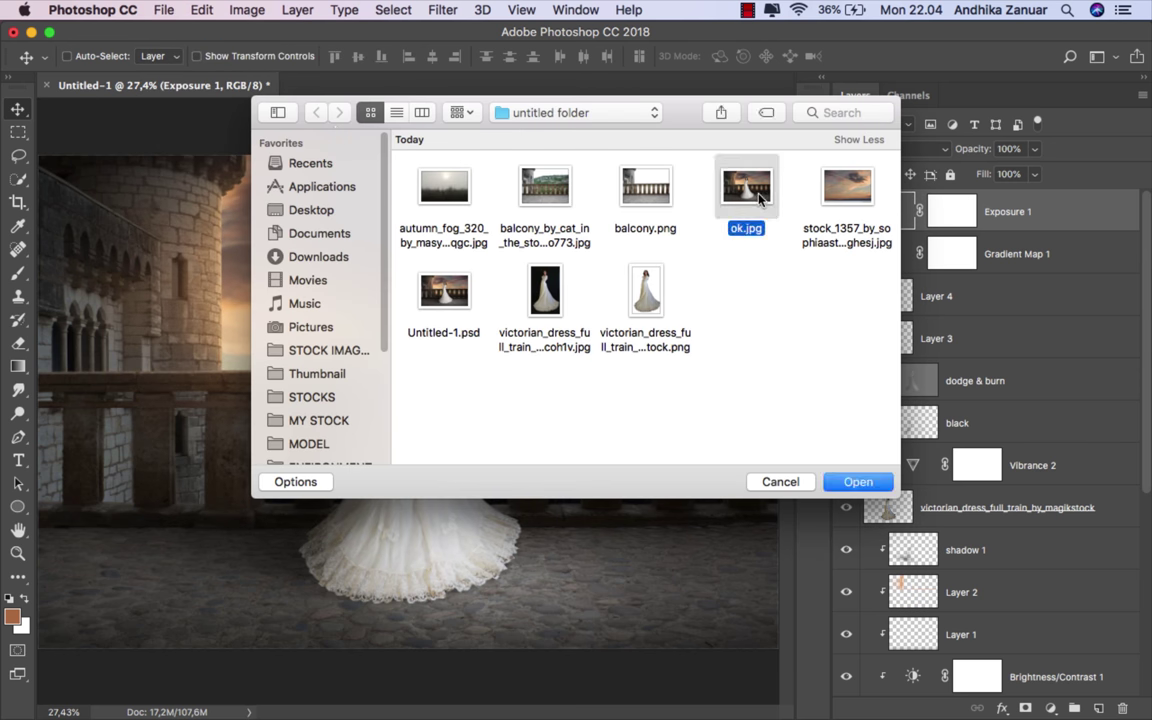
pyautogui.press('space')
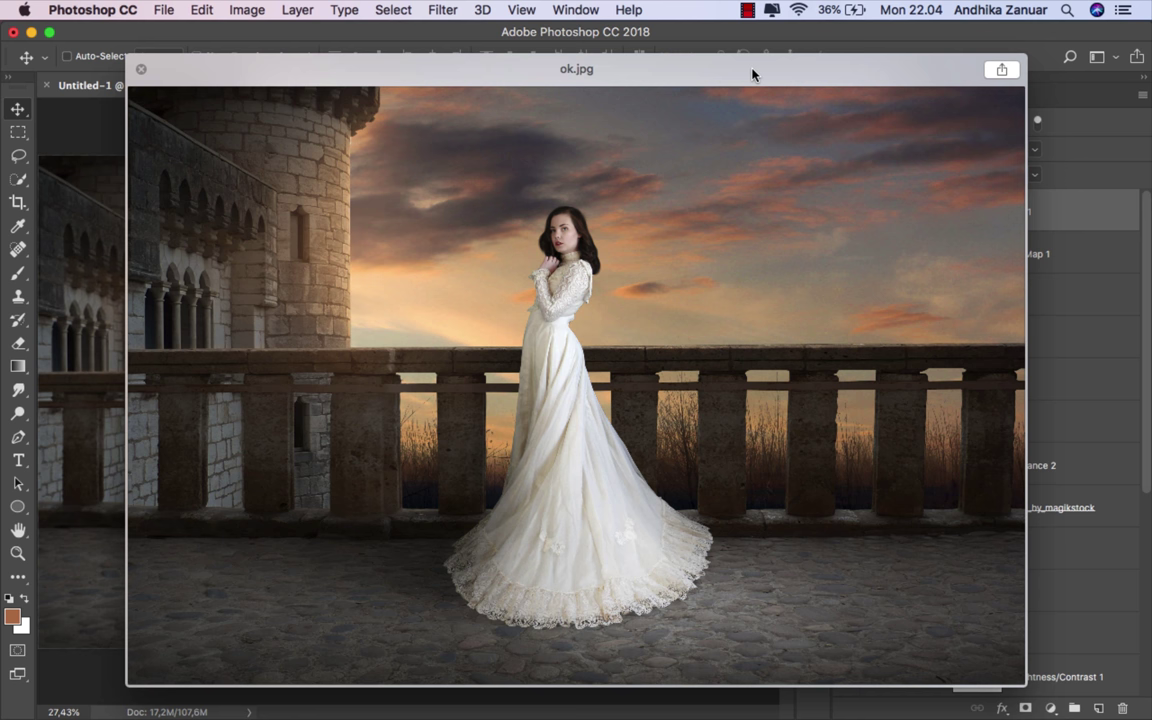